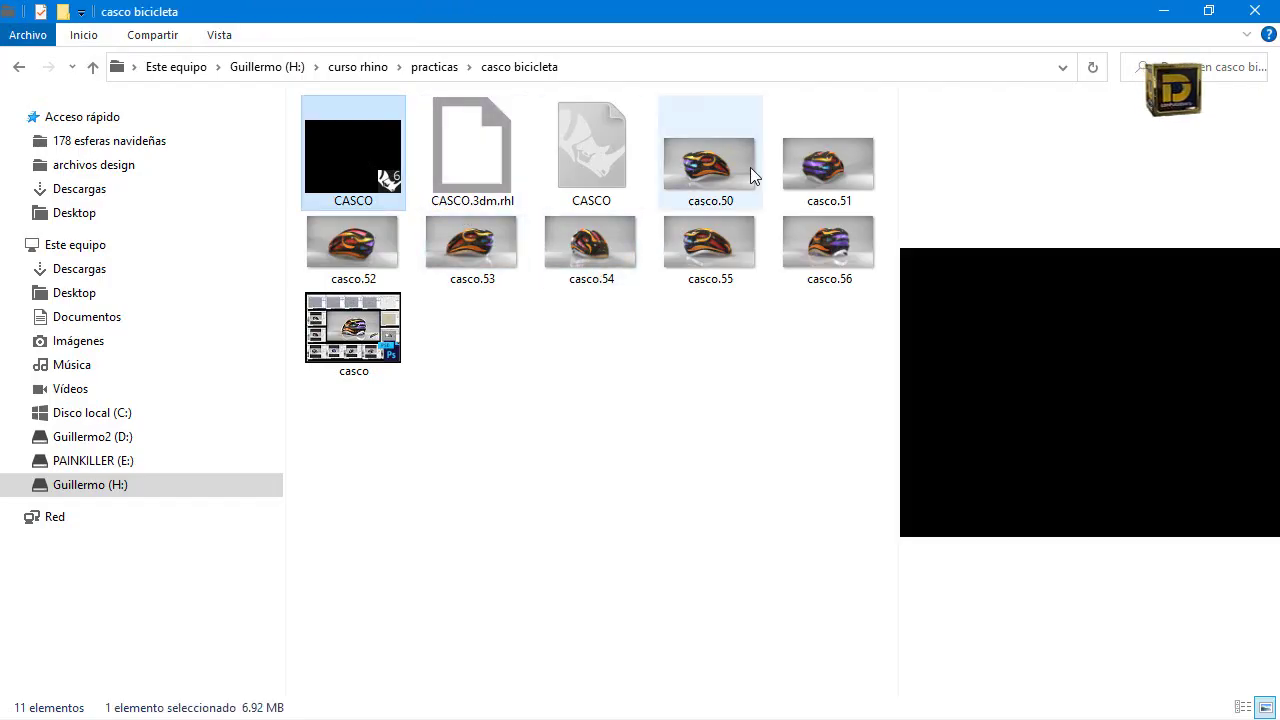
Preview the helmet render images casco.50 and casco.52 to casco.56 in the casco bicicleta folder.
click(750, 174)
click(850, 258)
click(714, 270)
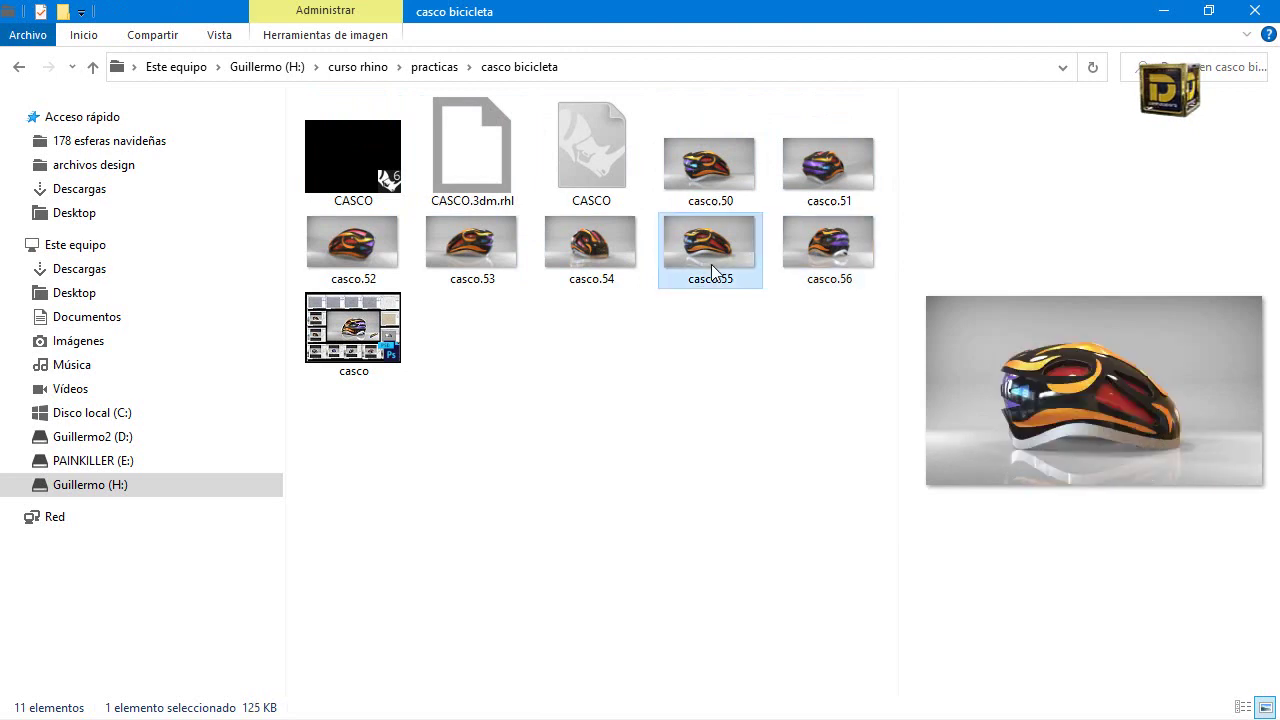
click(590, 252)
click(470, 252)
click(398, 255)
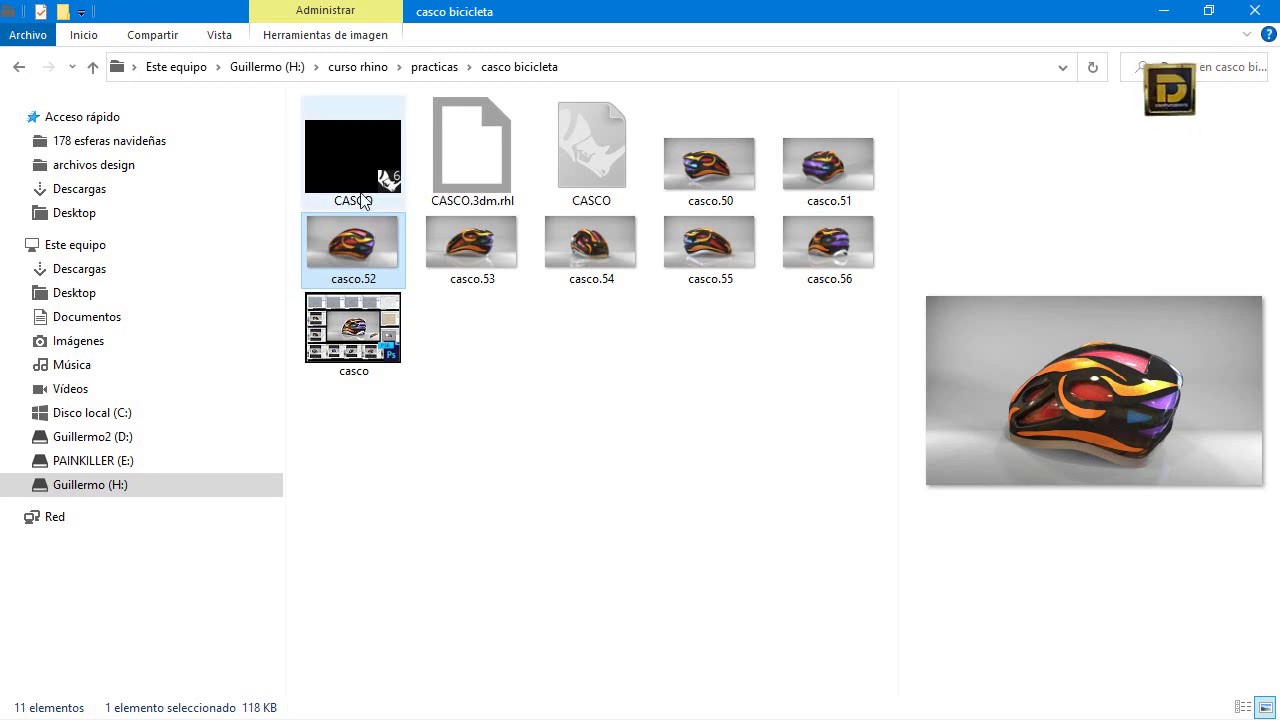
Check the creation date of the CASCO Rhino model in its file properties.
click(353, 166)
right_click(353, 166)
click(326, 540)
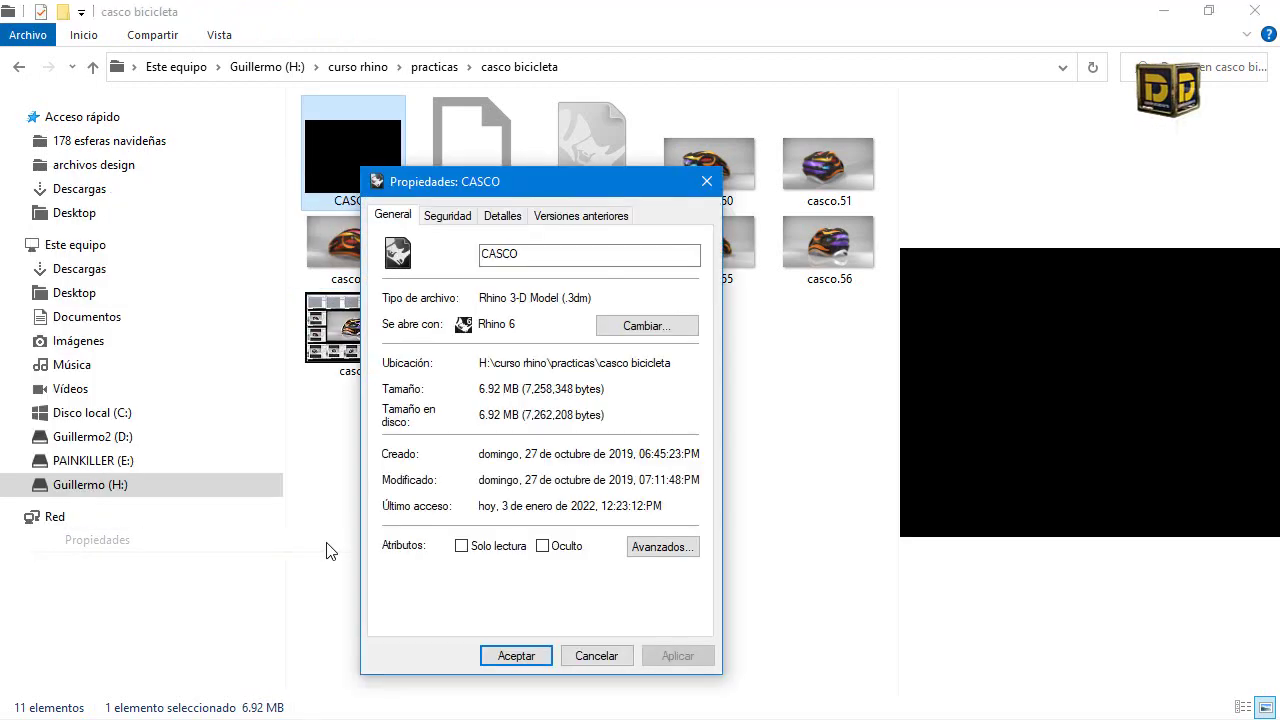
drag(605, 183, 780, 152)
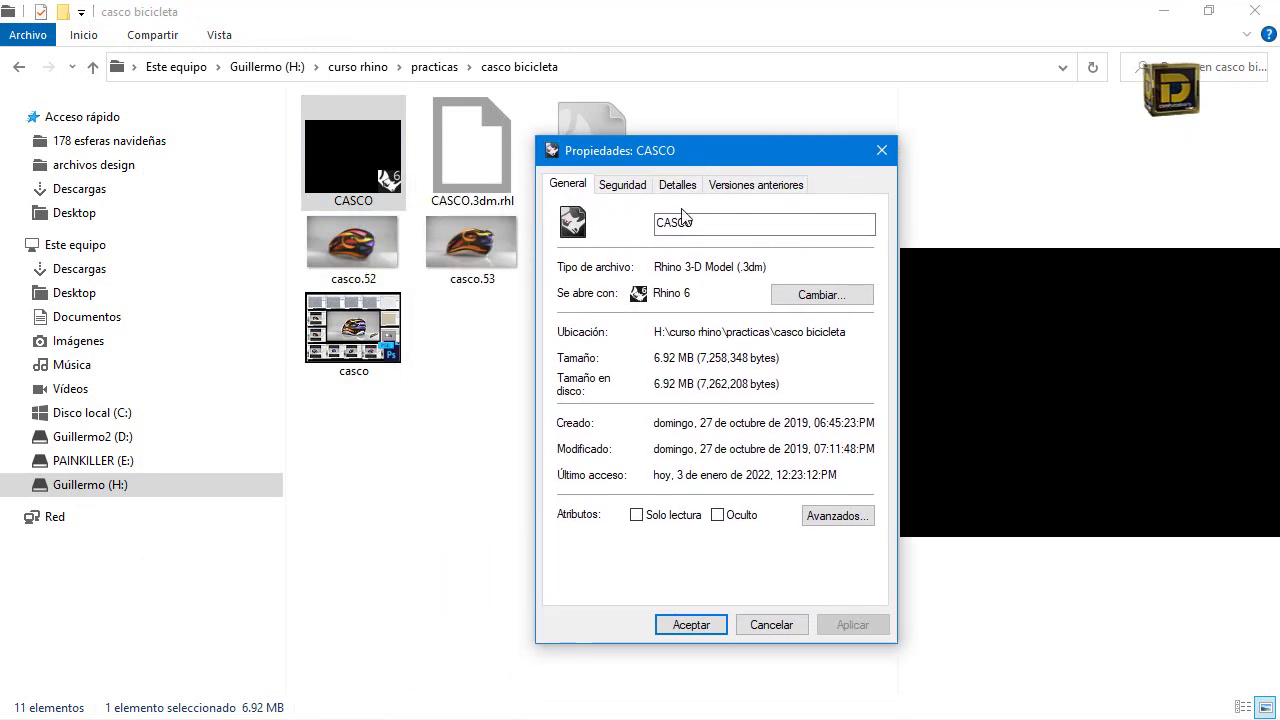
drag(697, 430, 810, 430)
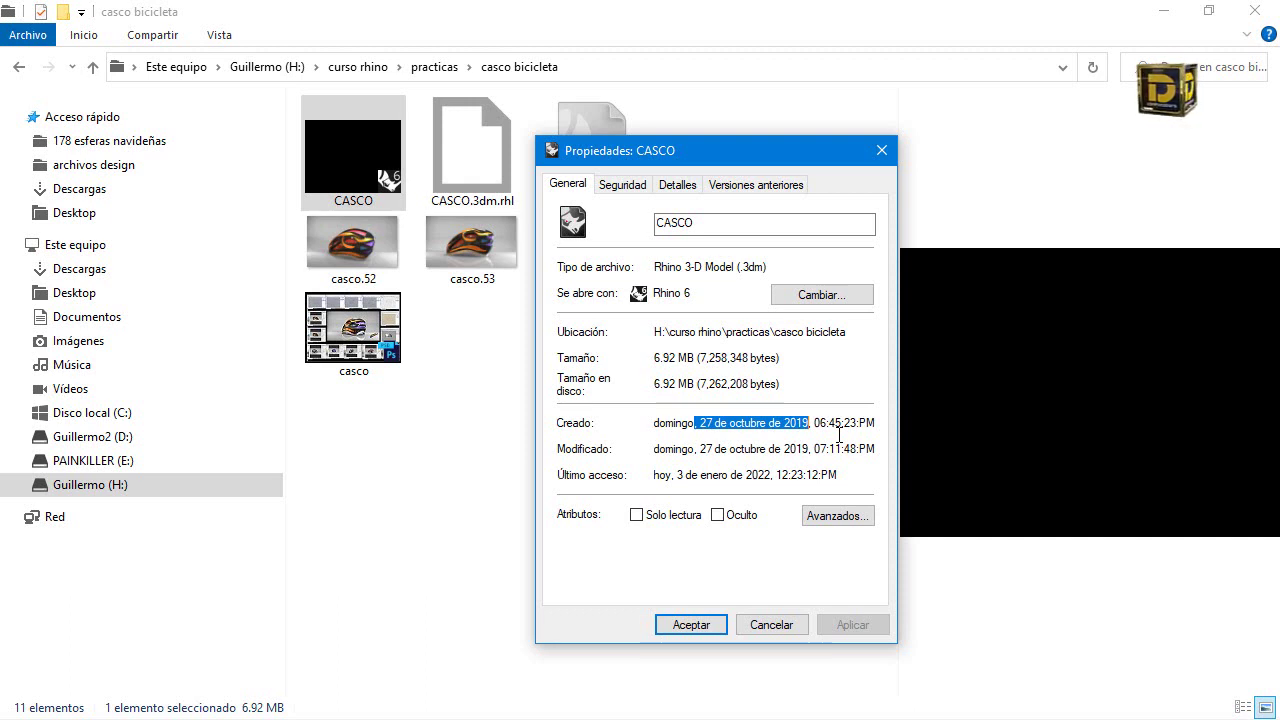
click(797, 423)
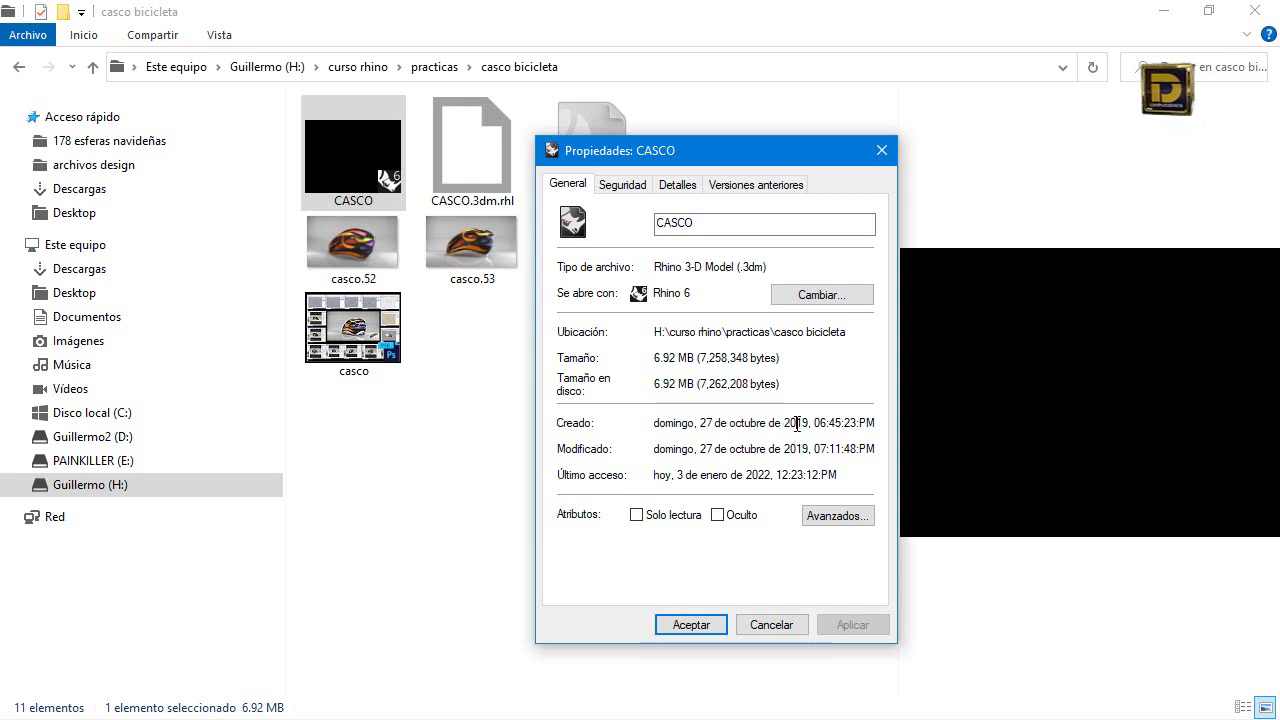
drag(658, 425, 608, 428)
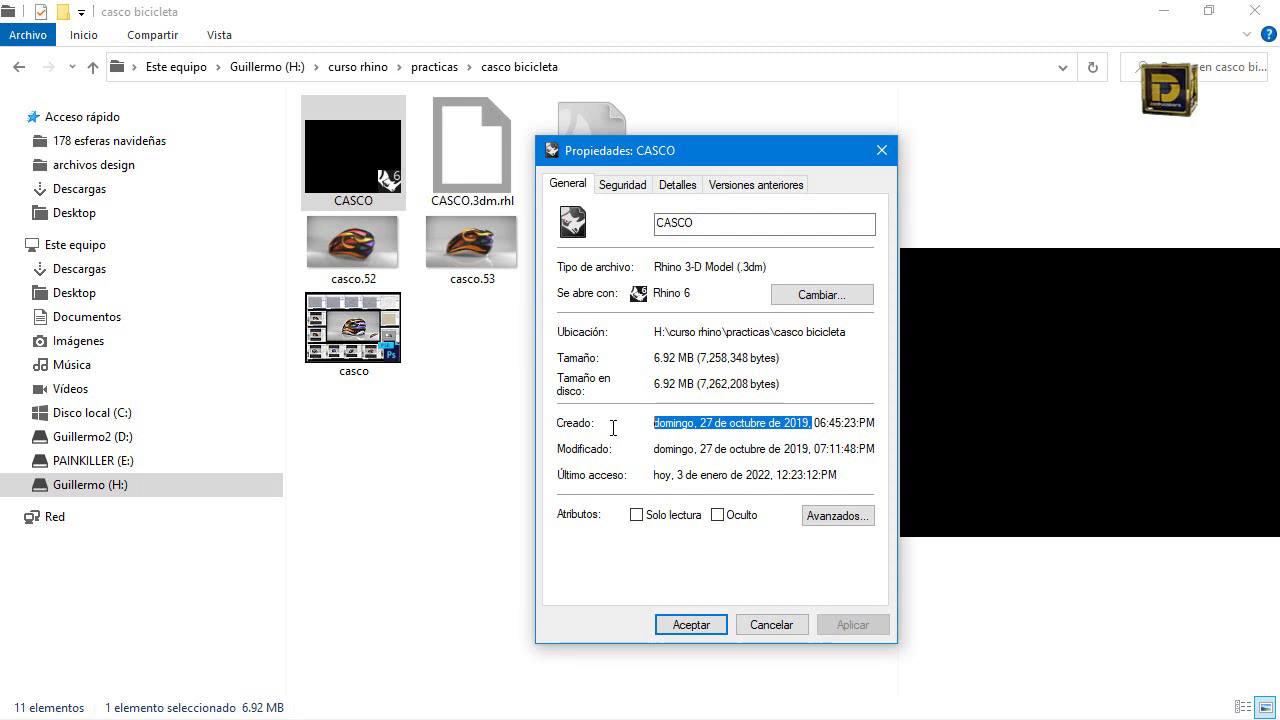
click(881, 150)
Check the modification date of the casco.50 image in its file properties.
click(695, 175)
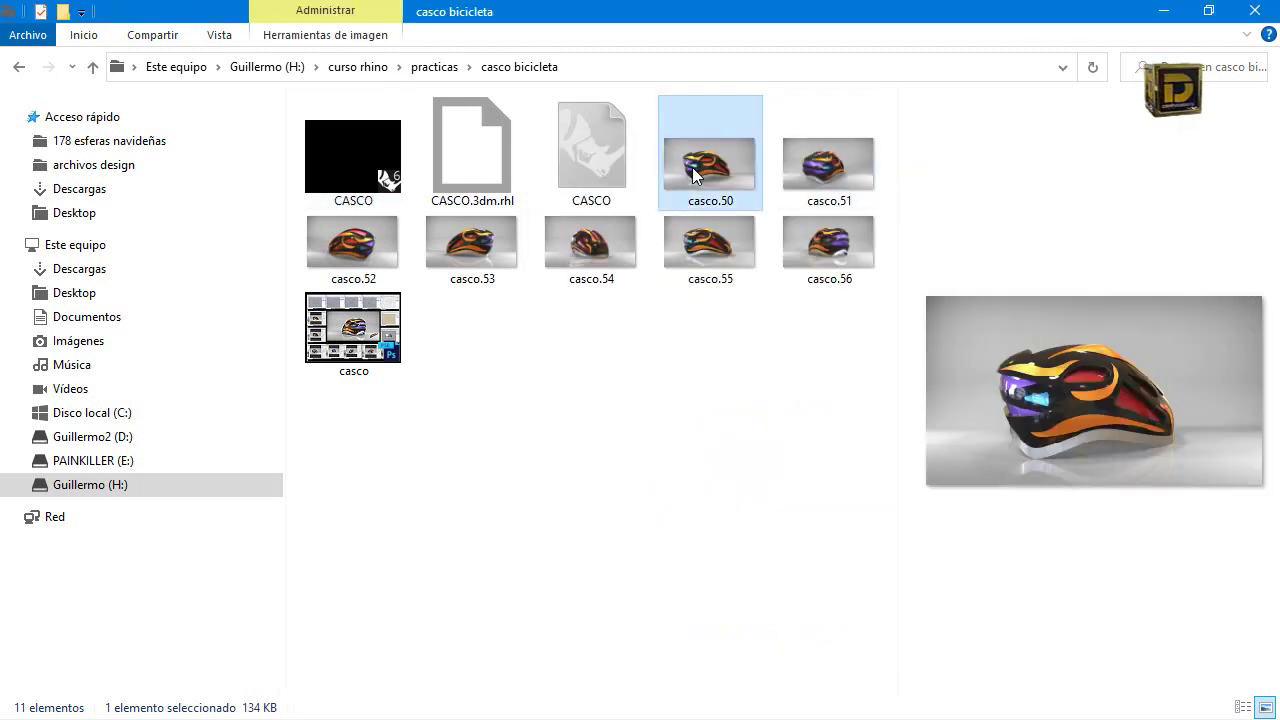
right_click(697, 198)
click(594, 704)
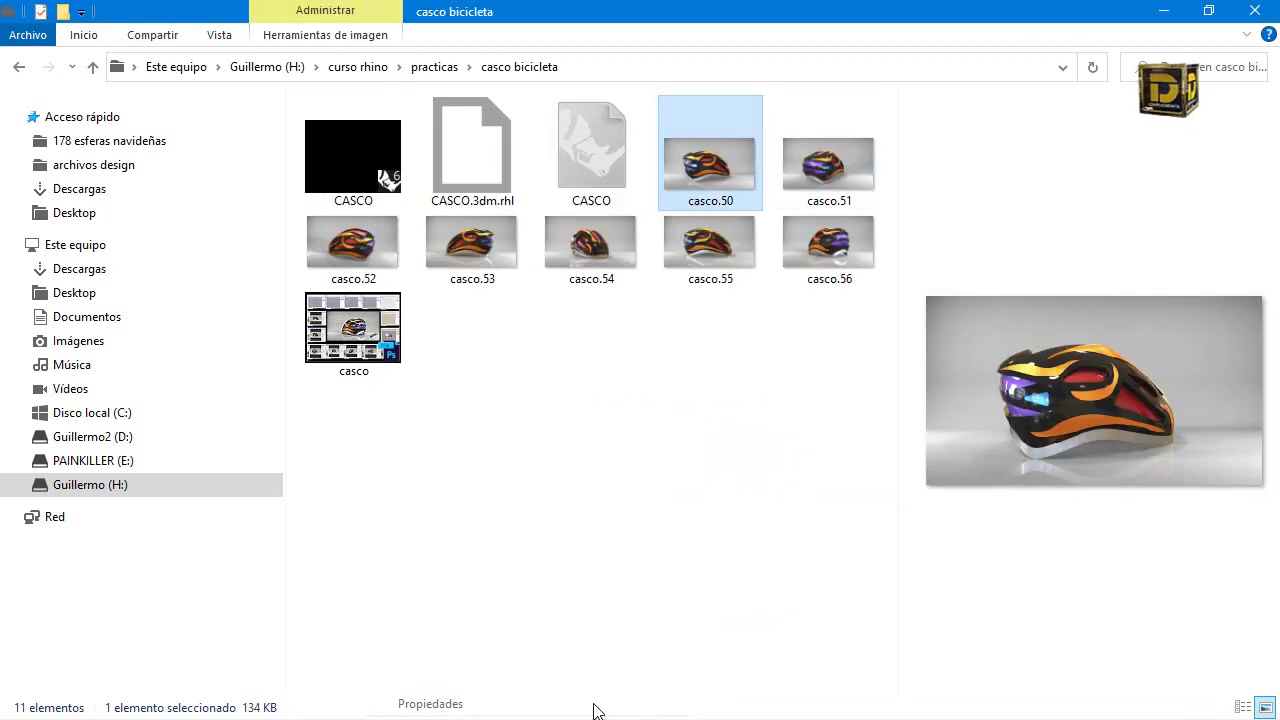
drag(853, 481, 947, 484)
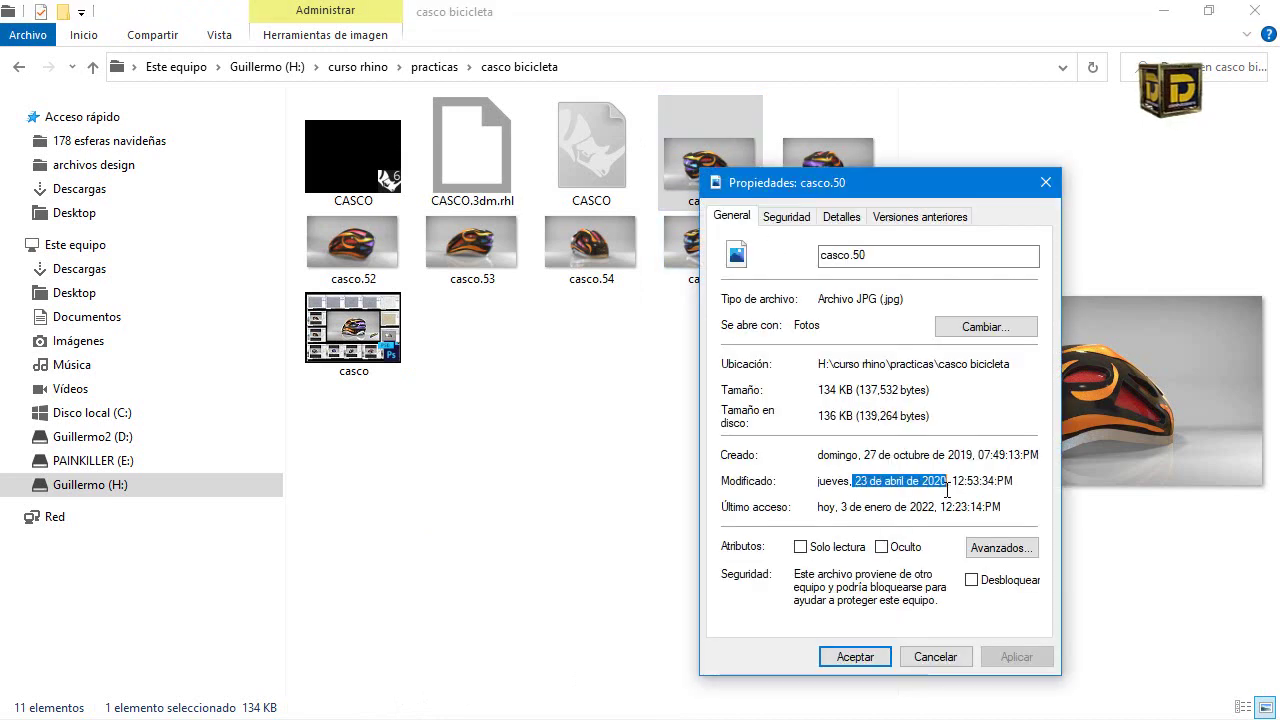
click(1046, 182)
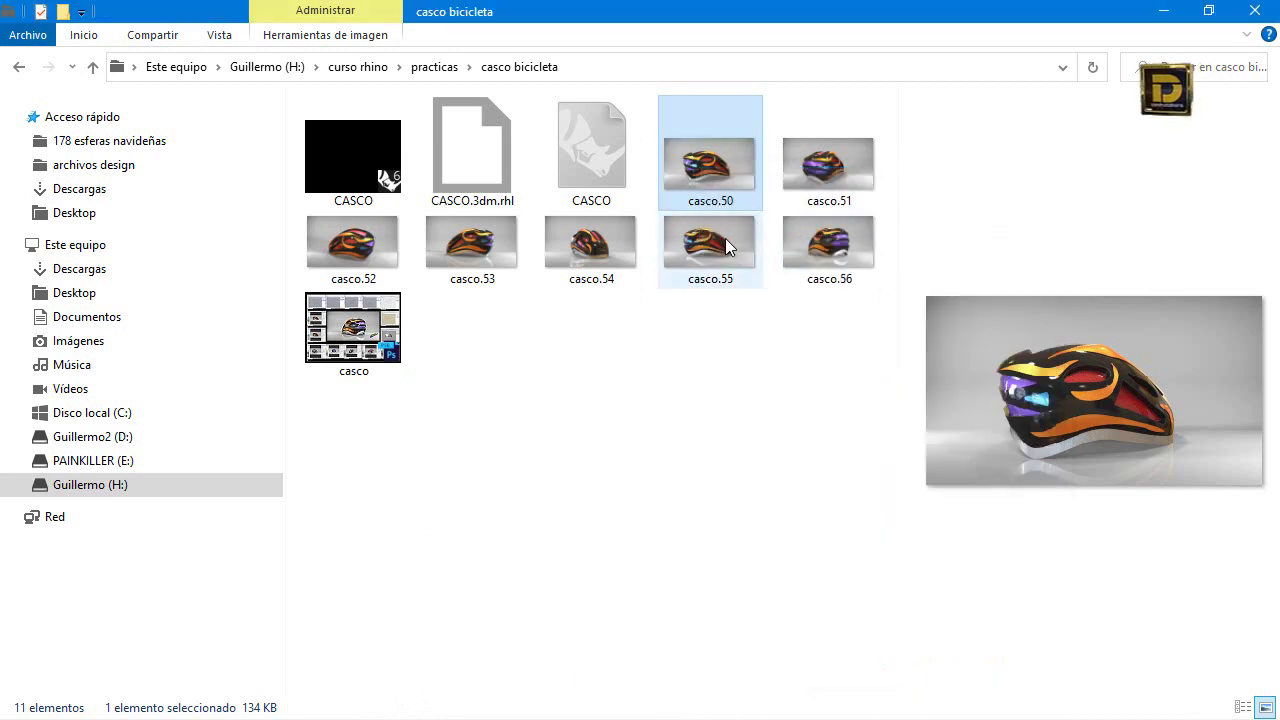
Review the creation and modification dates of the casco Photoshop file in its properties.
click(369, 338)
right_click(369, 331)
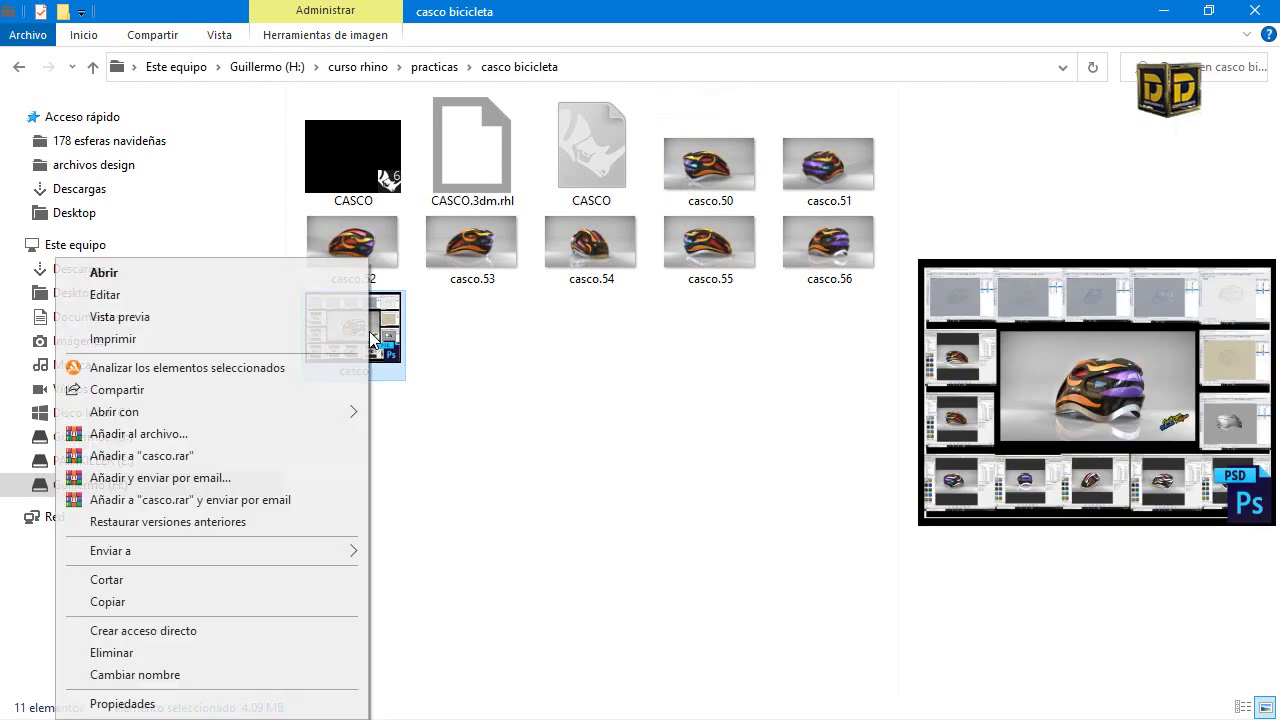
click(122, 704)
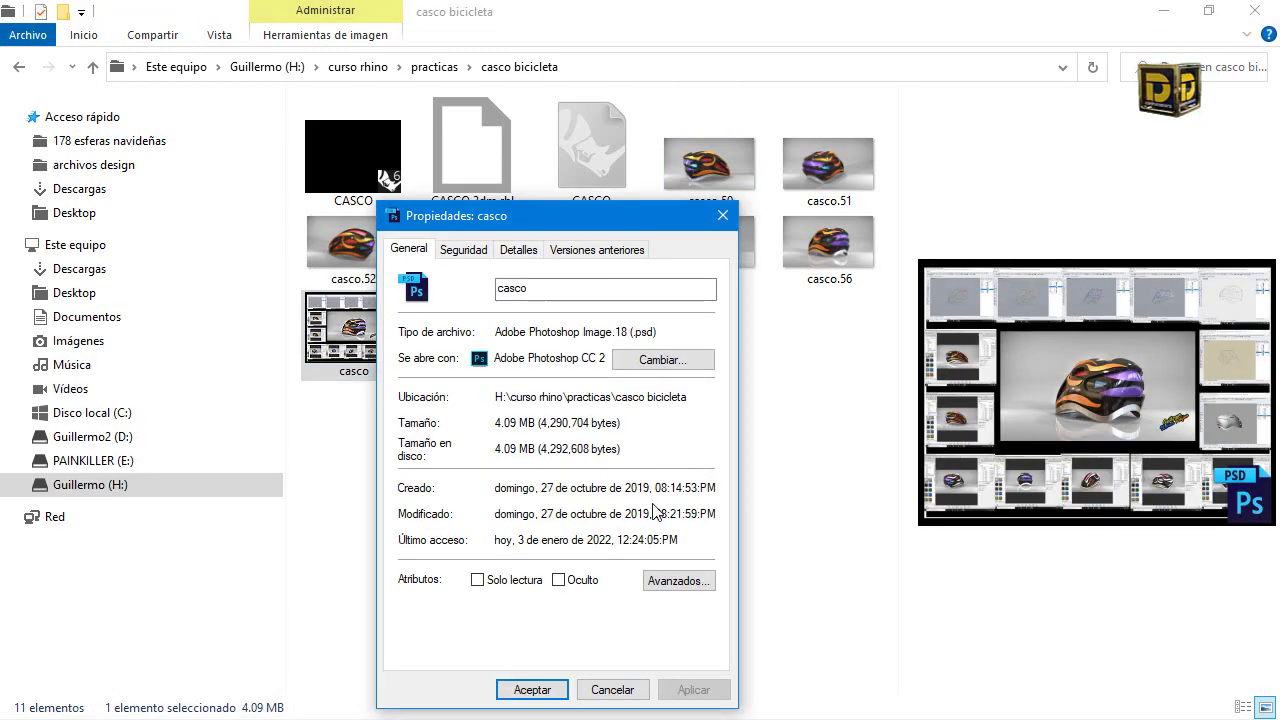
click(721, 217)
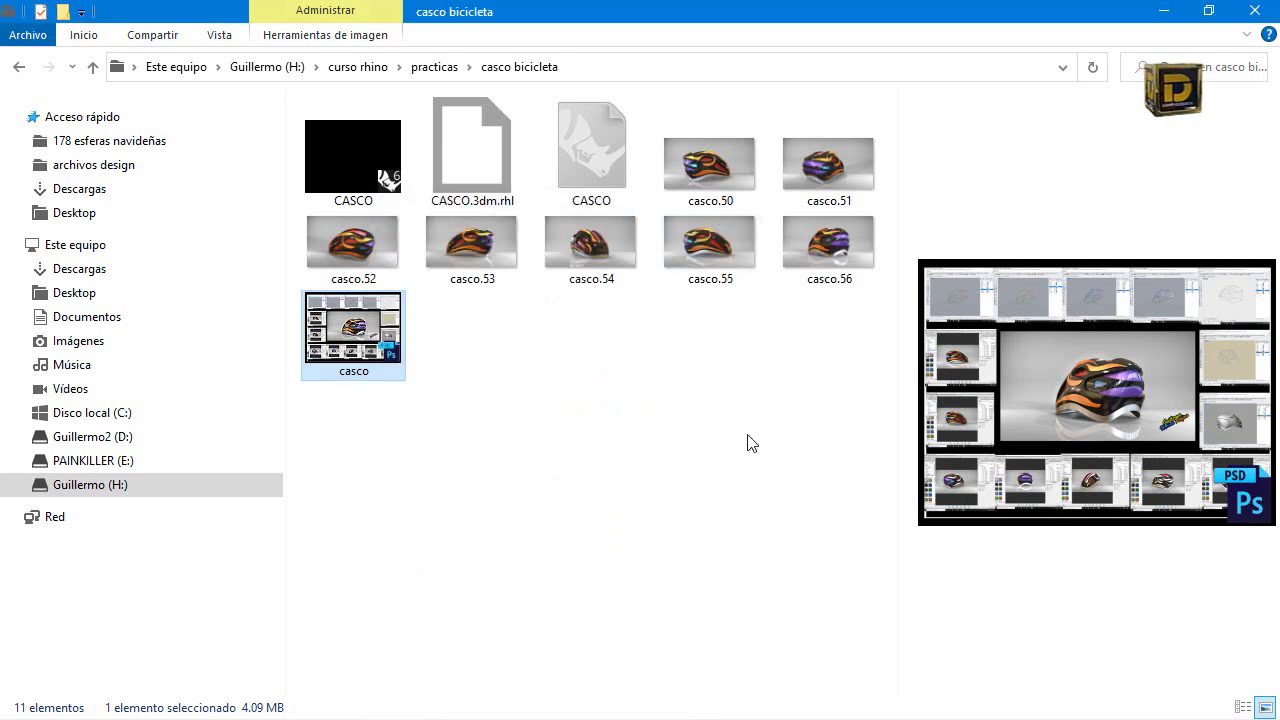
Preview the casco.53 helmet render.
click(749, 443)
click(446, 256)
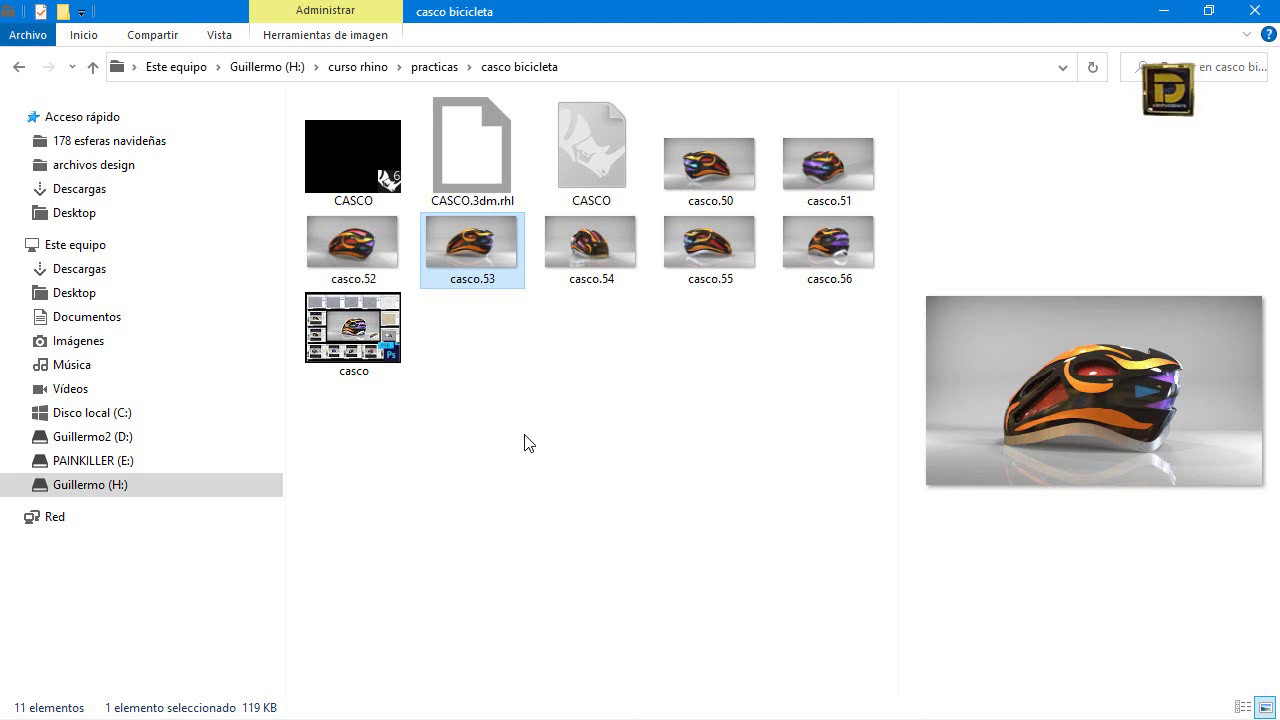
key(Down)
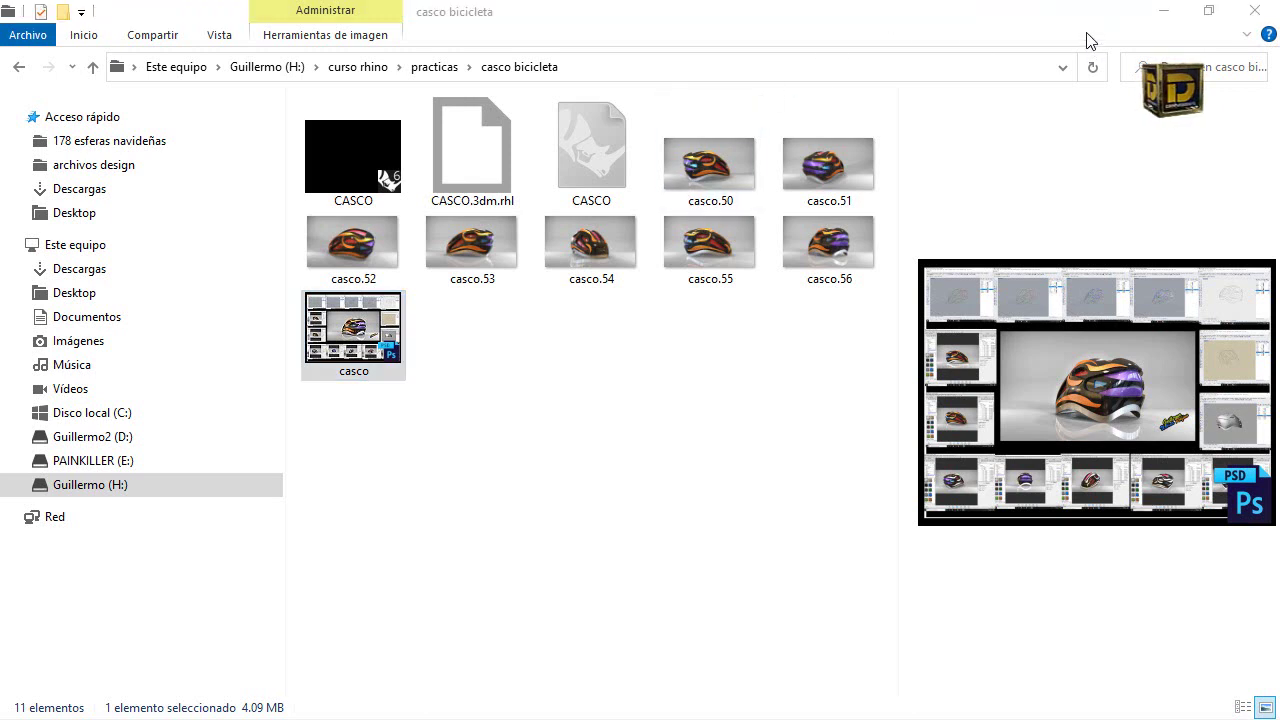
Switch to the CASCO model in Rhino and set the Perspective viewport to Ghosted display.
click(1152, 11)
click(591, 306)
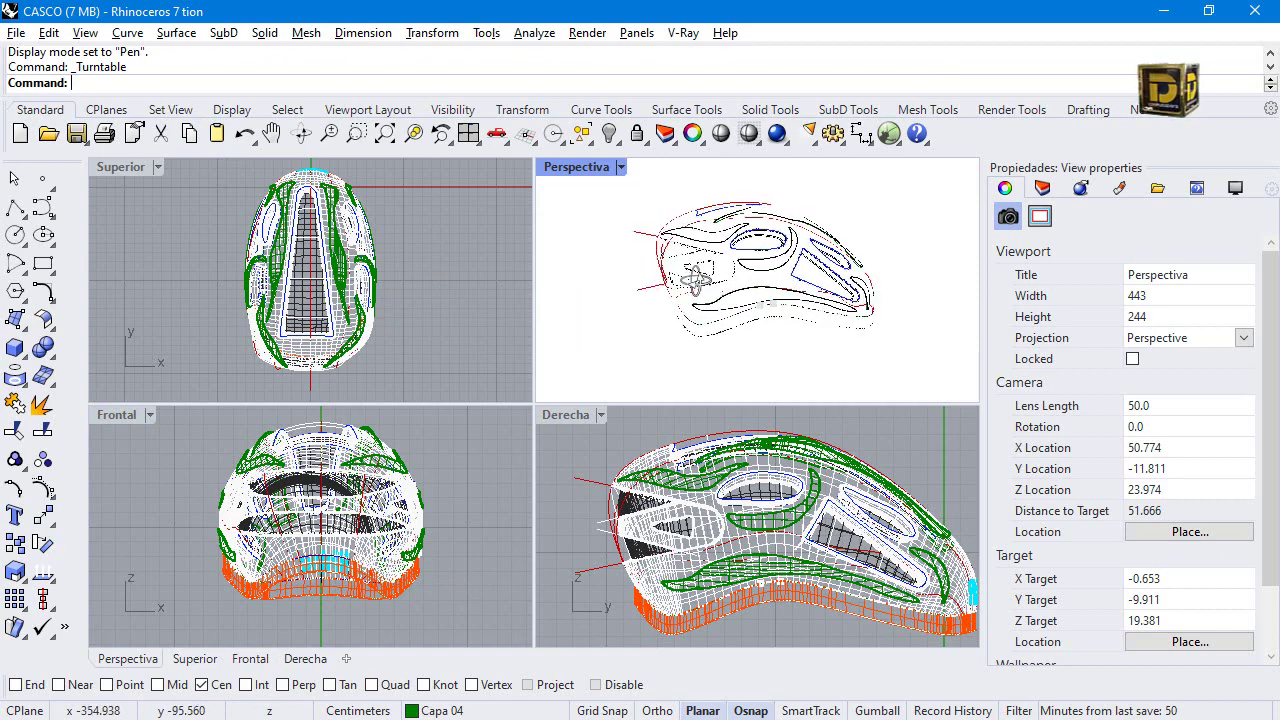
click(650, 450)
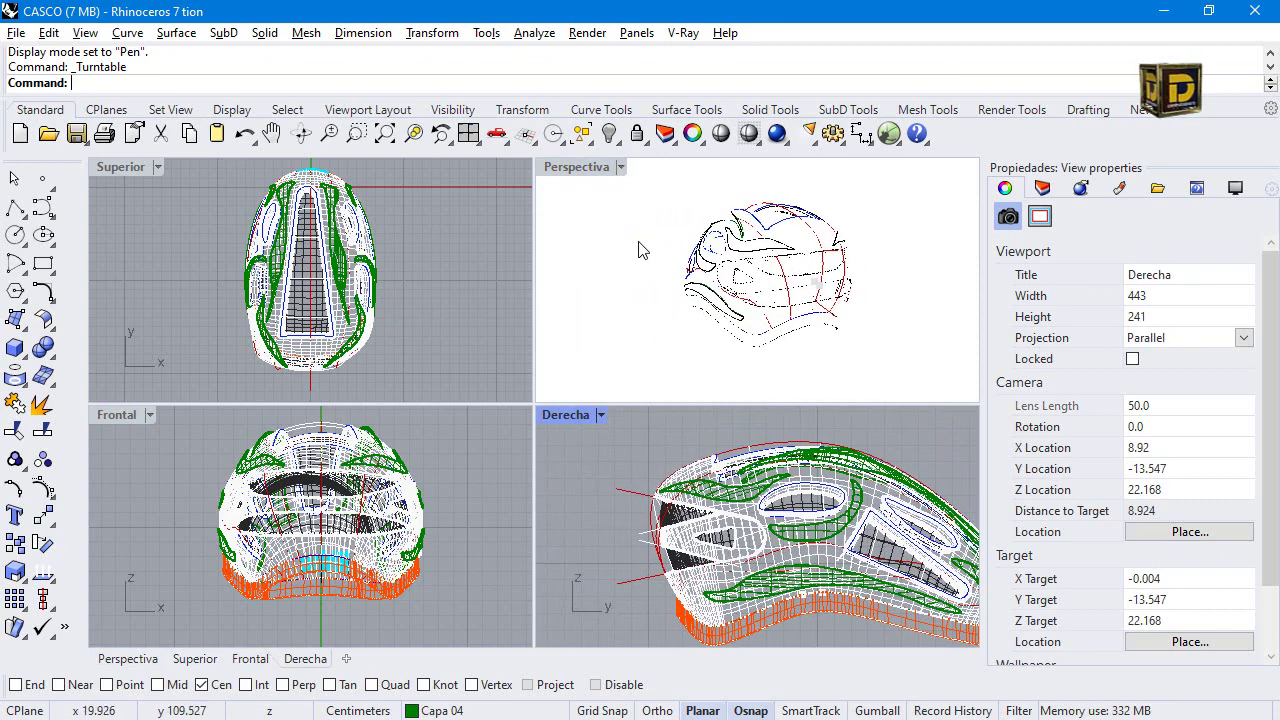
click(620, 167)
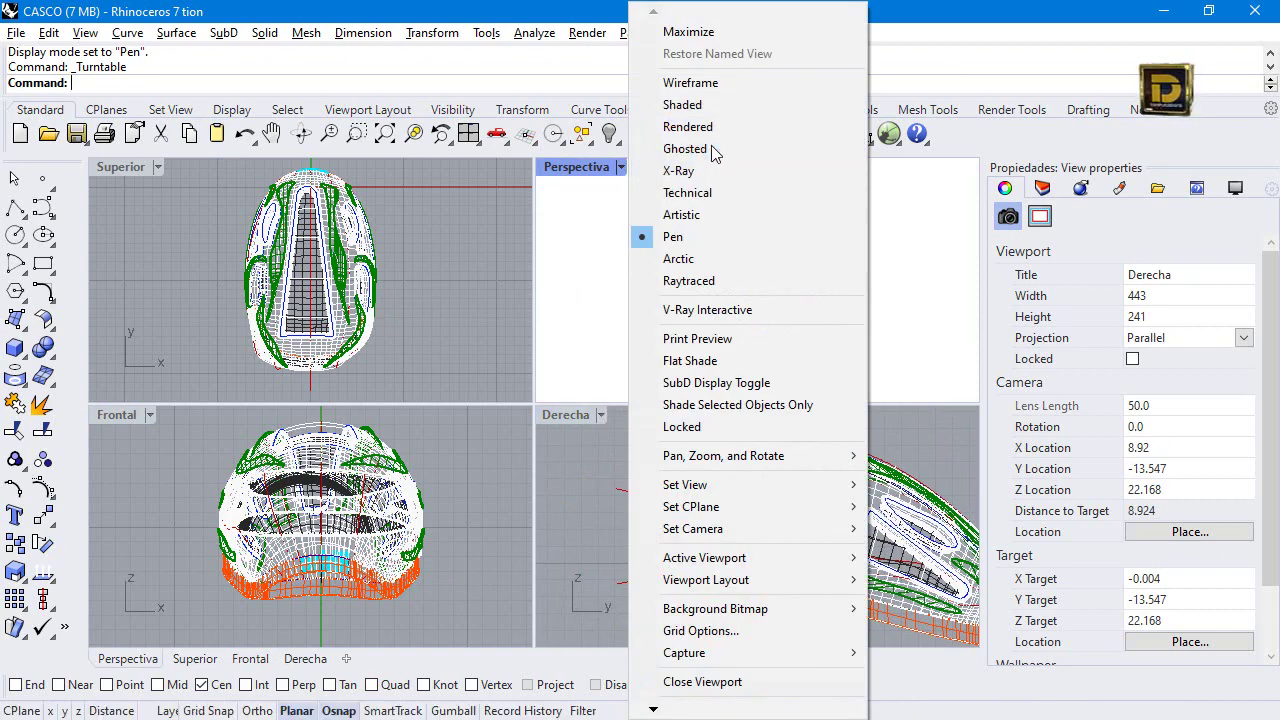
click(712, 149)
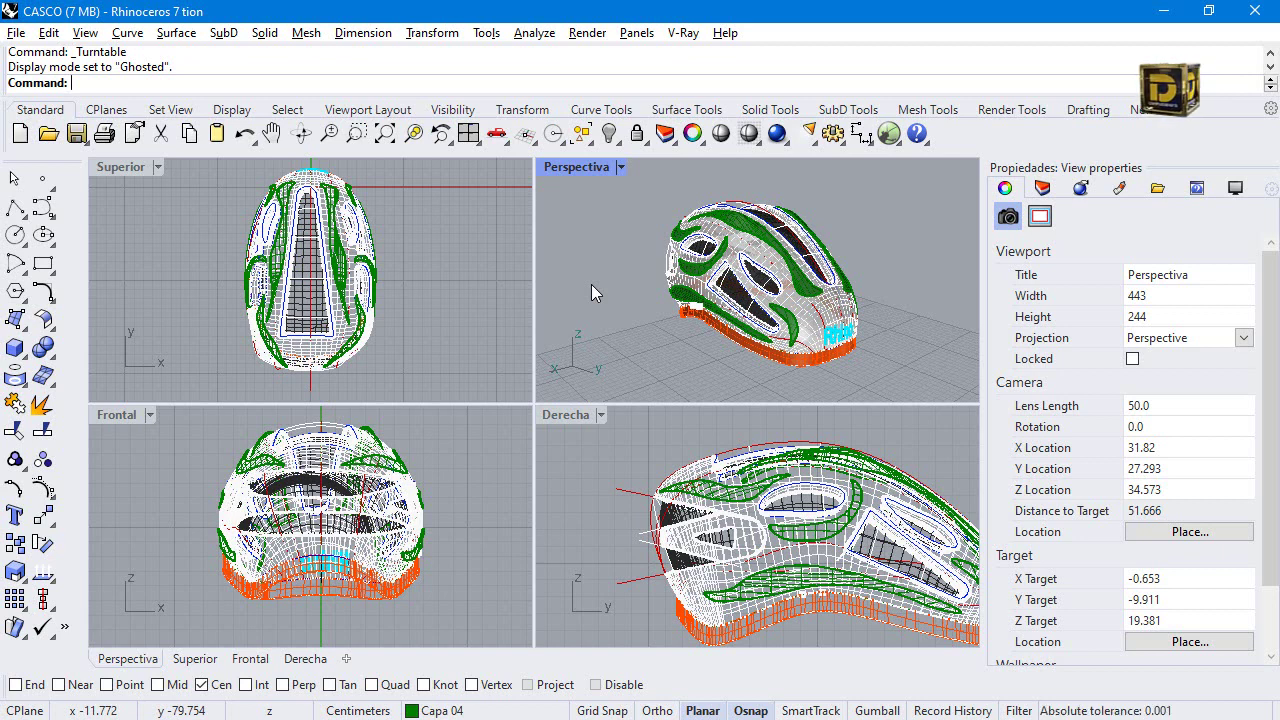
Hide the helmet's polysurface and all surfaces to examine the construction curves, and show all hidden objects again.
right_drag(591, 291, 950, 292)
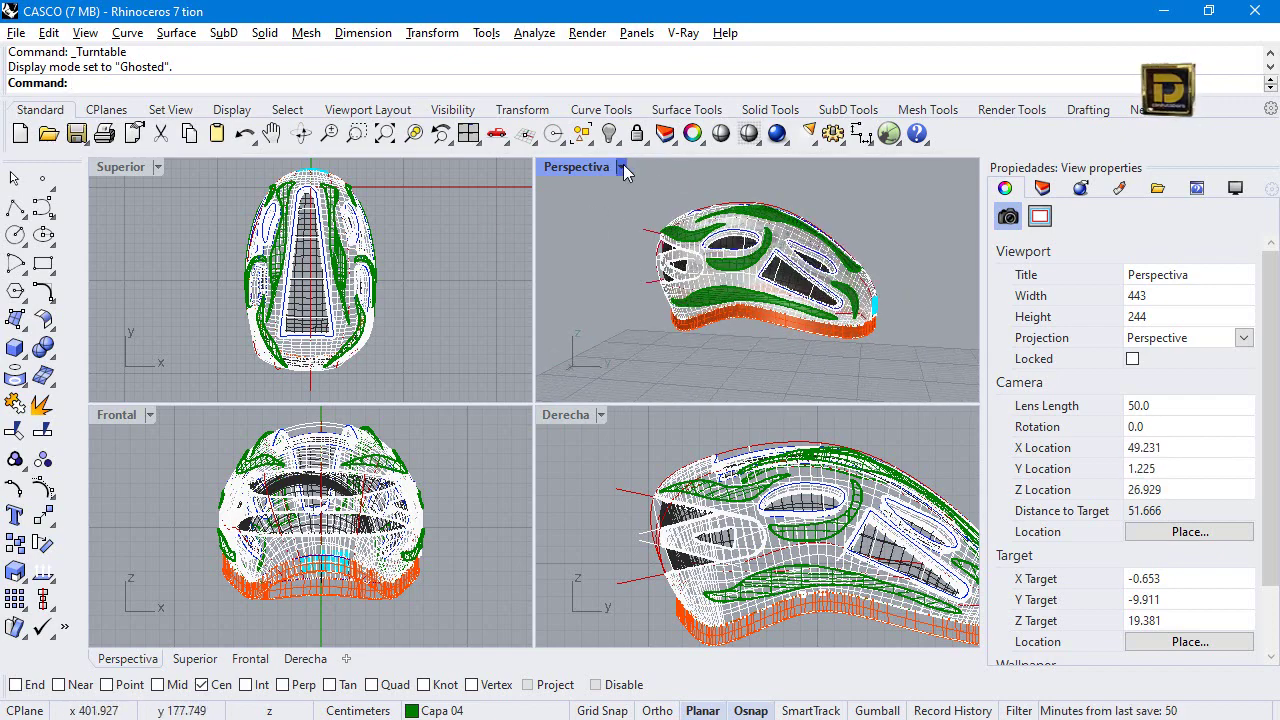
click(621, 167)
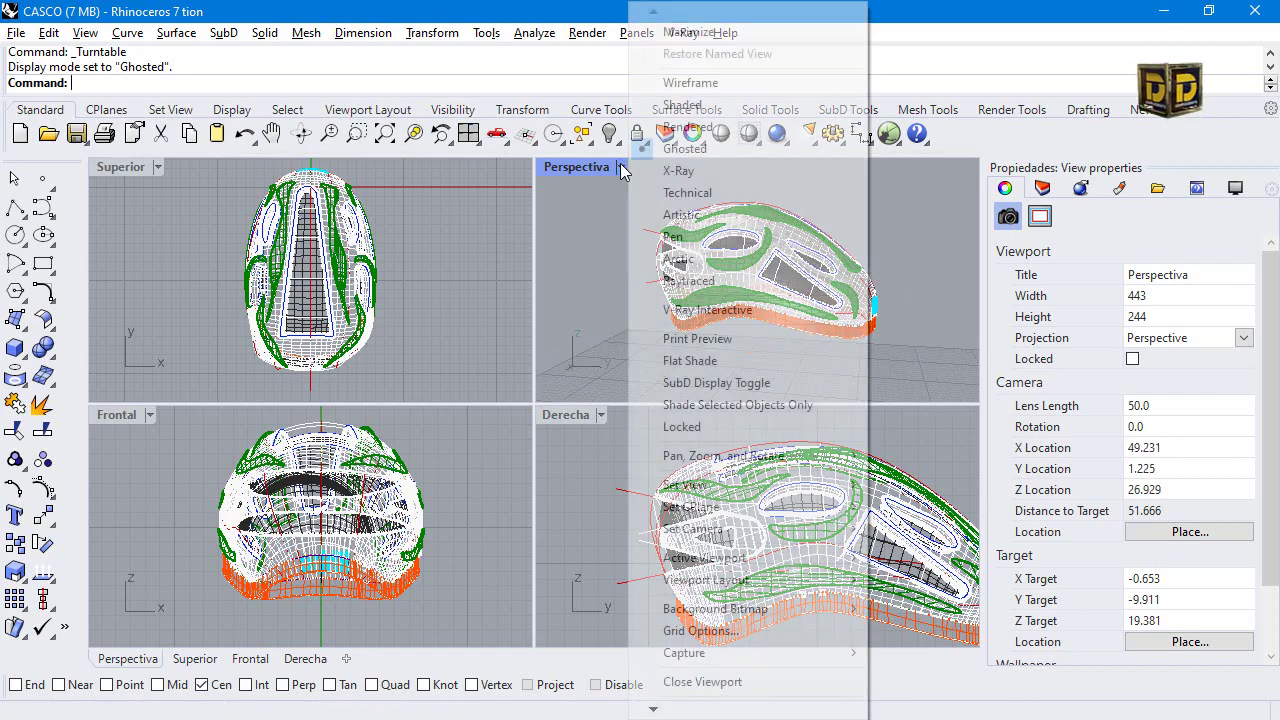
key(Escape)
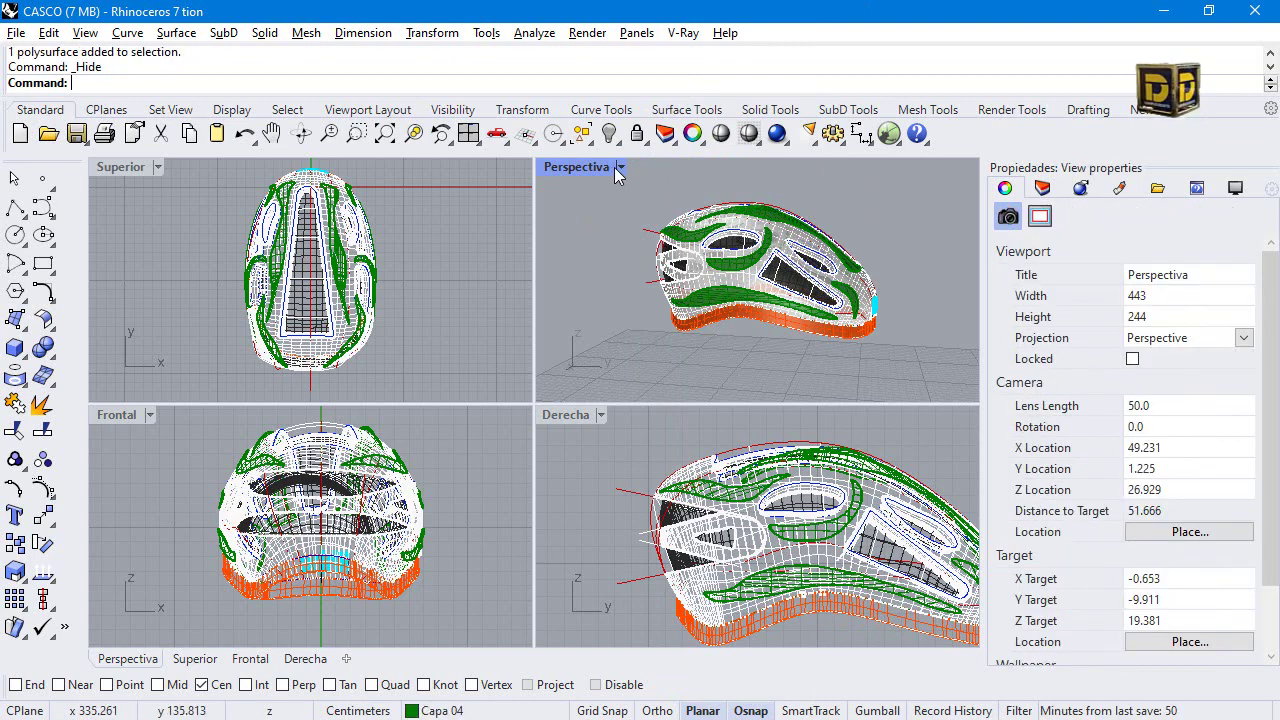
click(621, 167)
key(Escape)
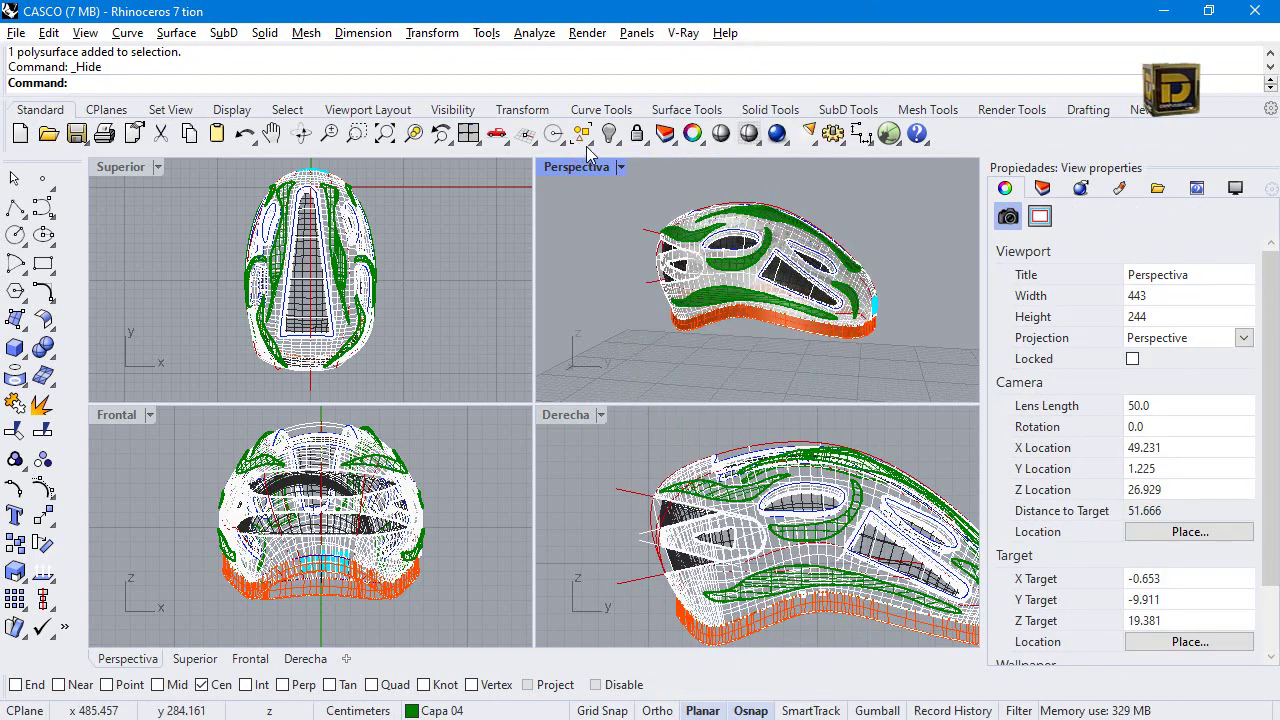
click(582, 133)
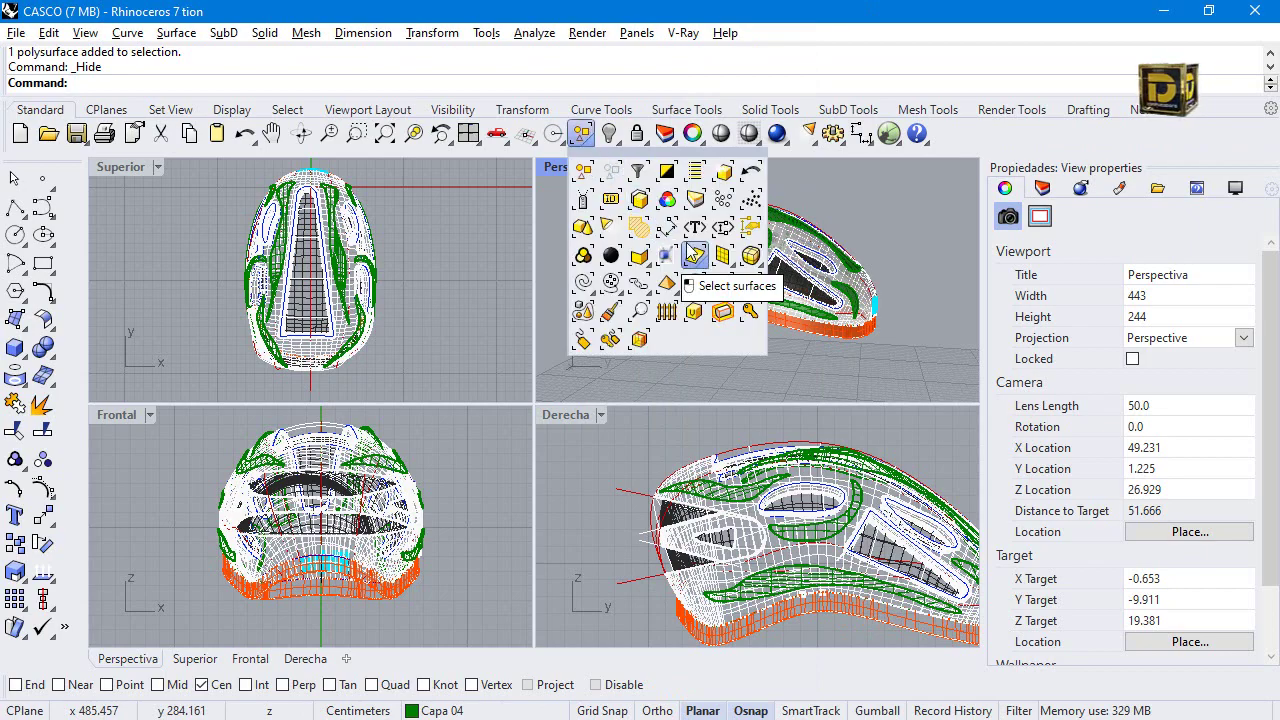
click(695, 253)
click(609, 133)
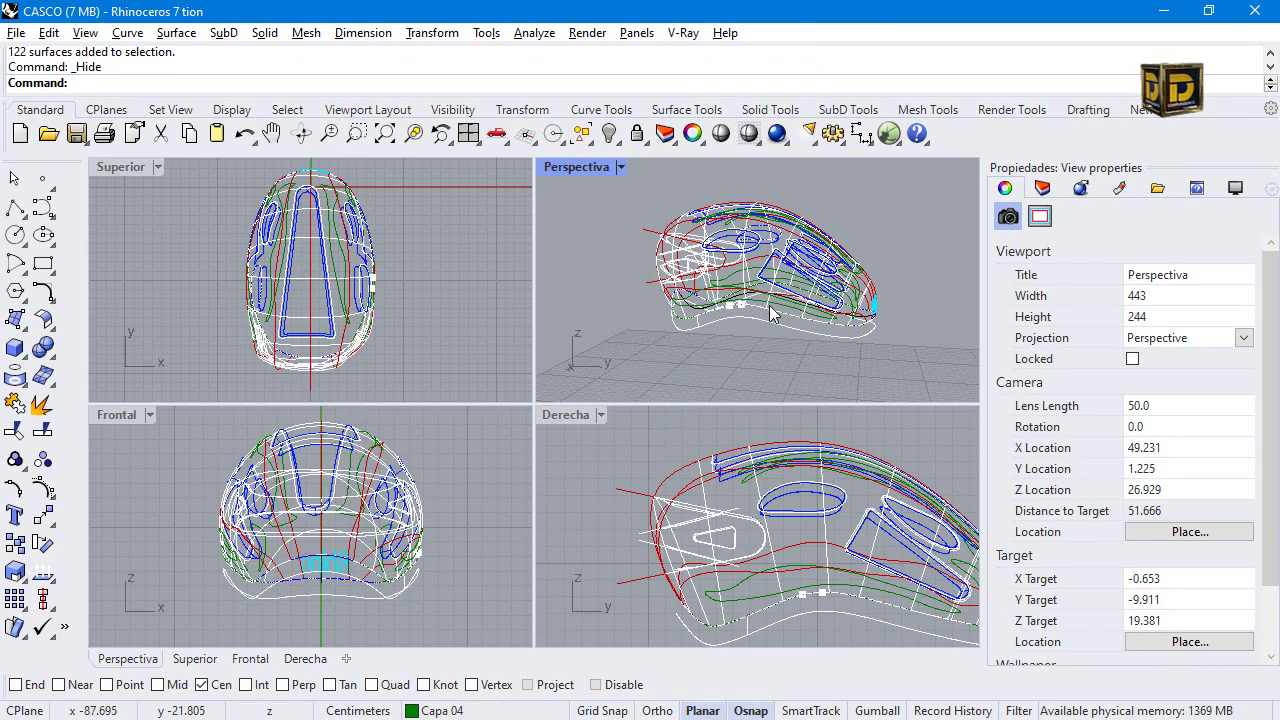
right_drag(775, 314, 839, 302)
key(ctrl+alt+h)
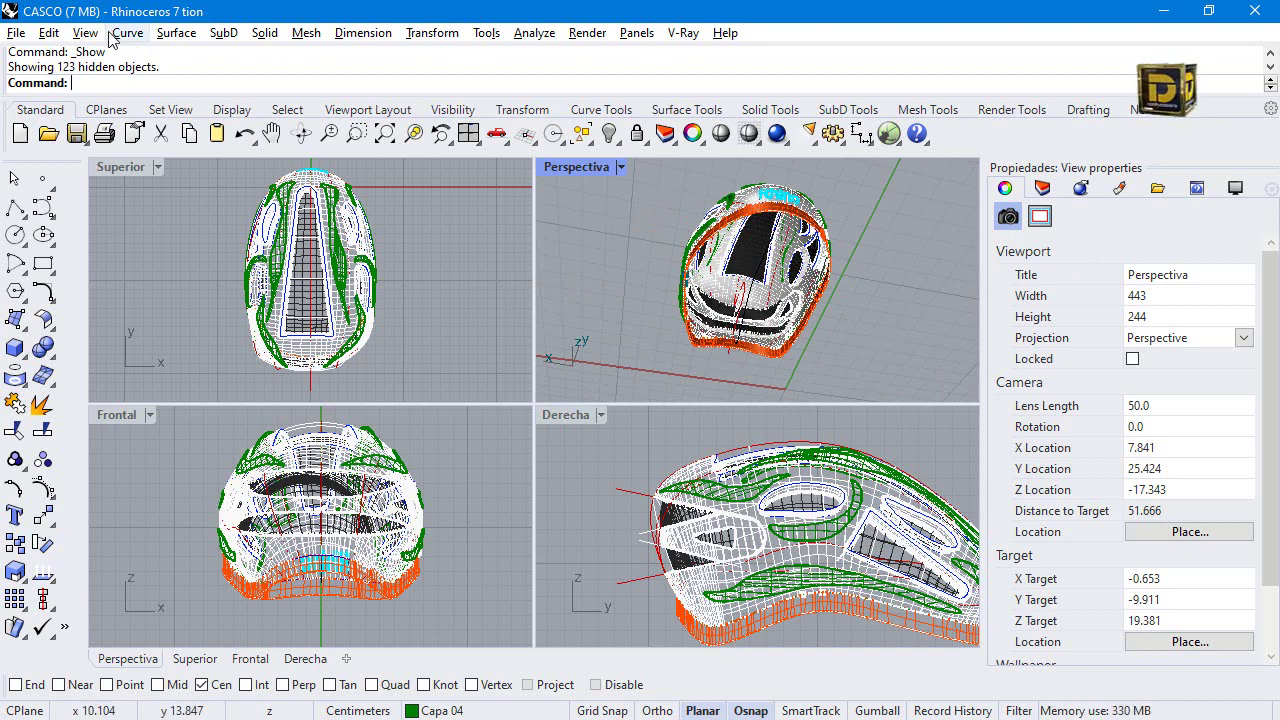
Start a new file from the Objetos pequeños - Centímetros template without saving the changes to CASCO.
click(16, 32)
click(40, 50)
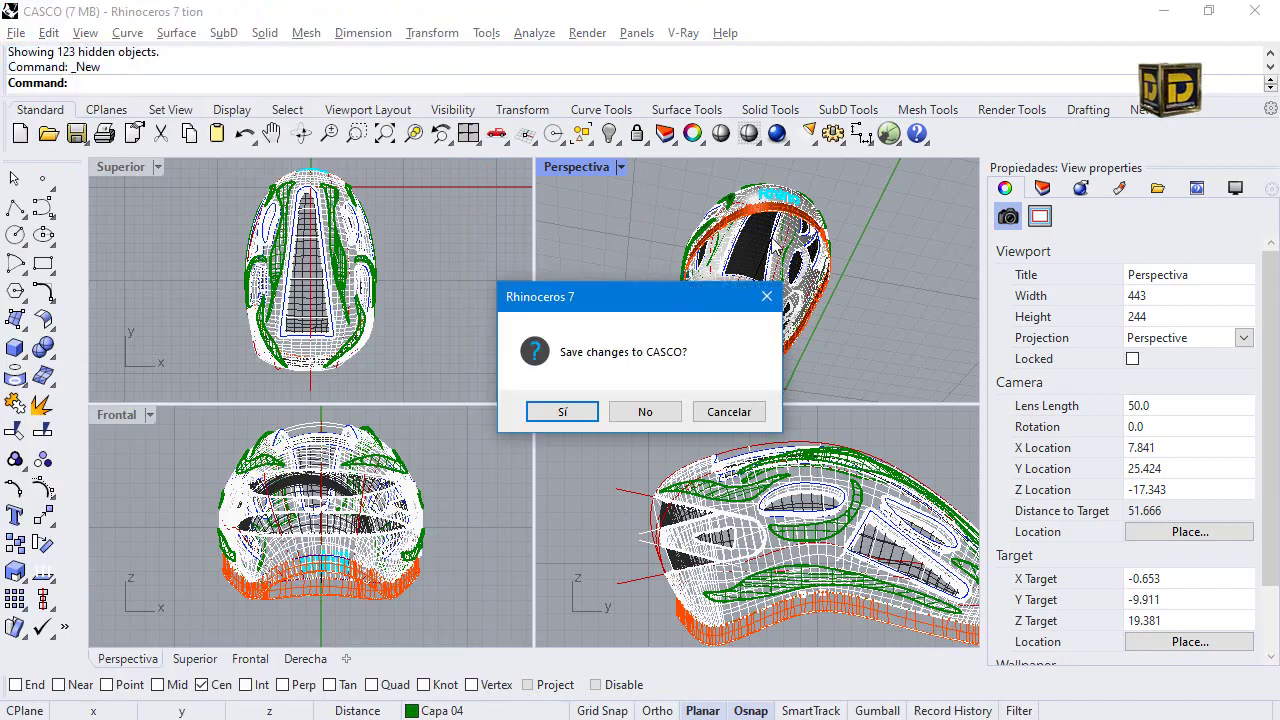
click(645, 412)
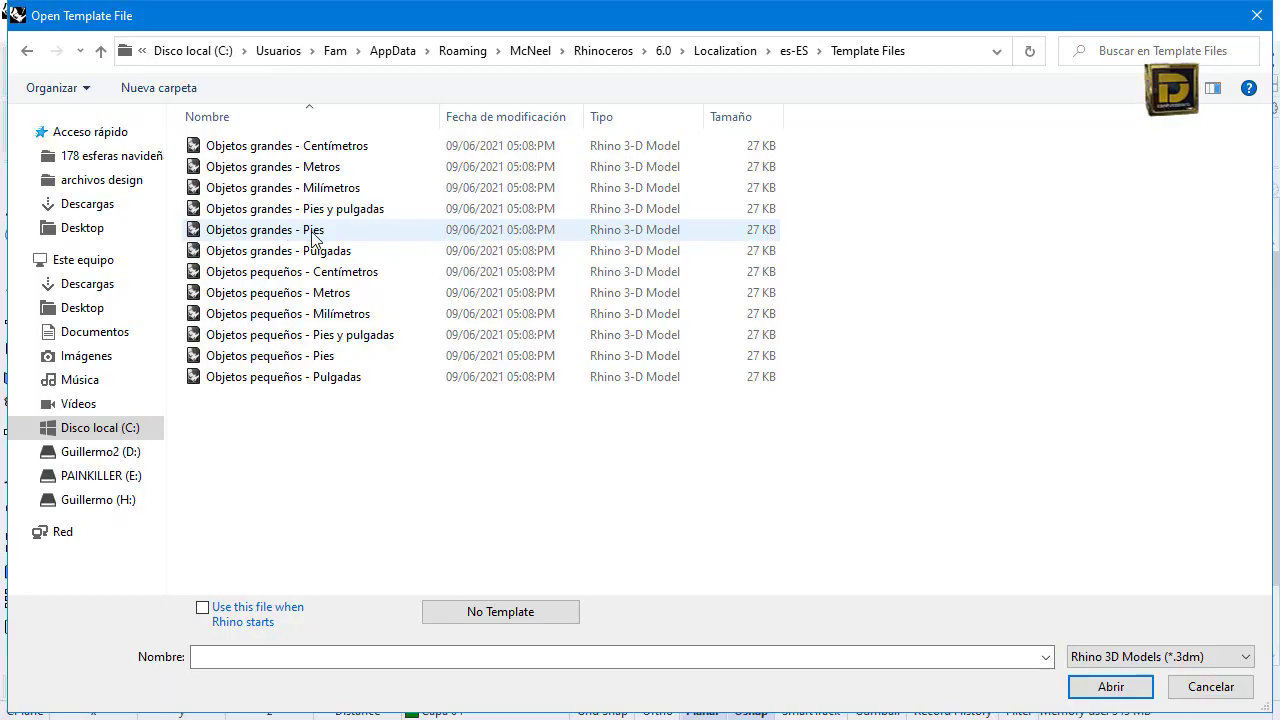
double_click(336, 280)
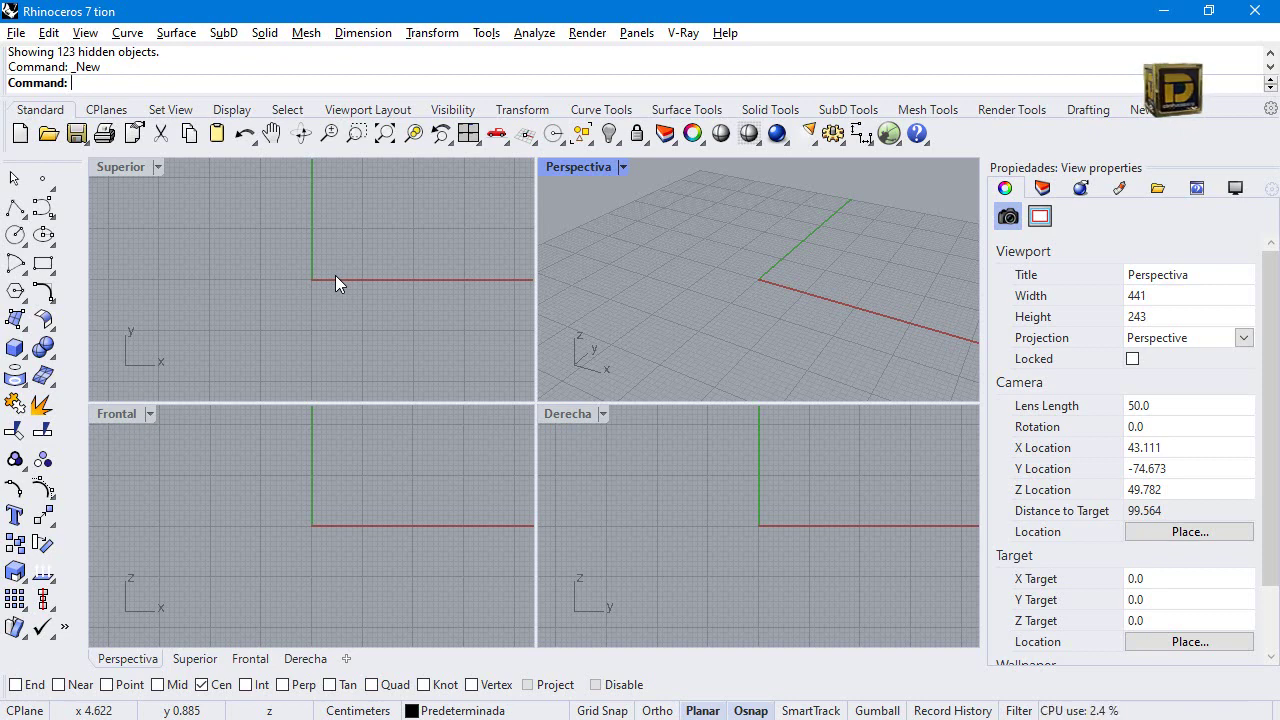
Rename the layer Capa 04 to referencias and make it the current layer.
click(1042, 188)
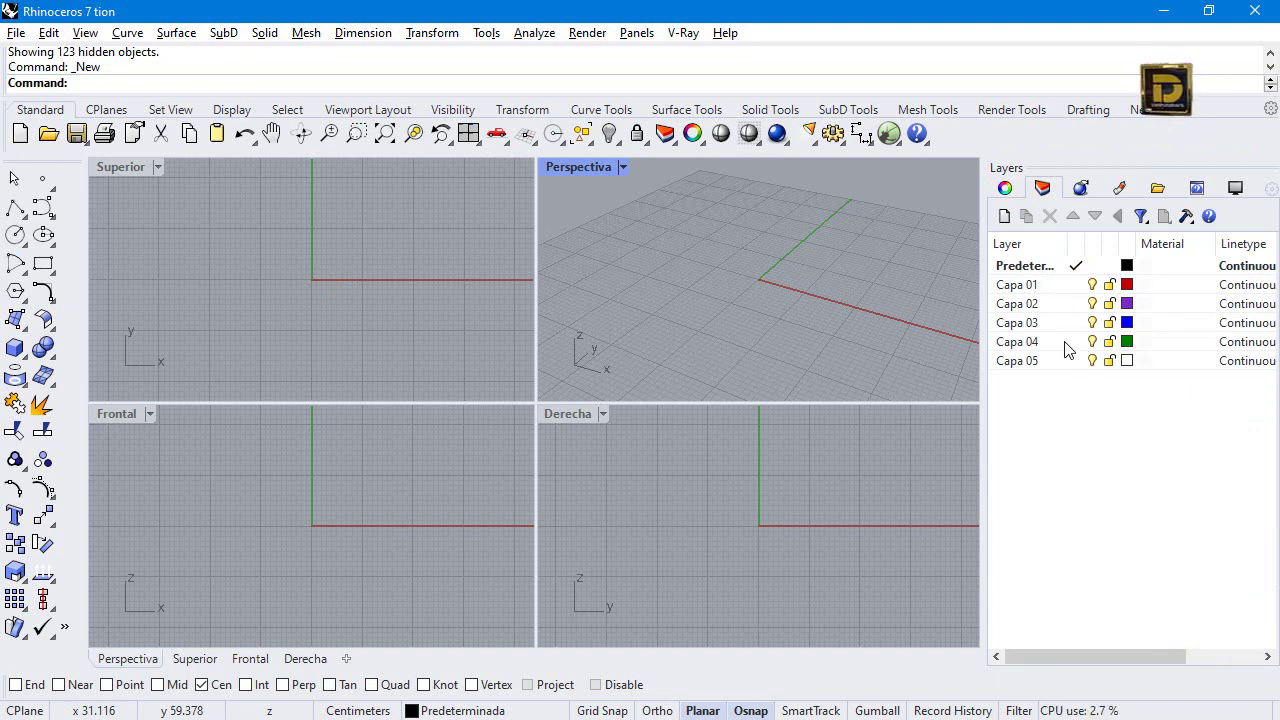
double_click(1035, 343)
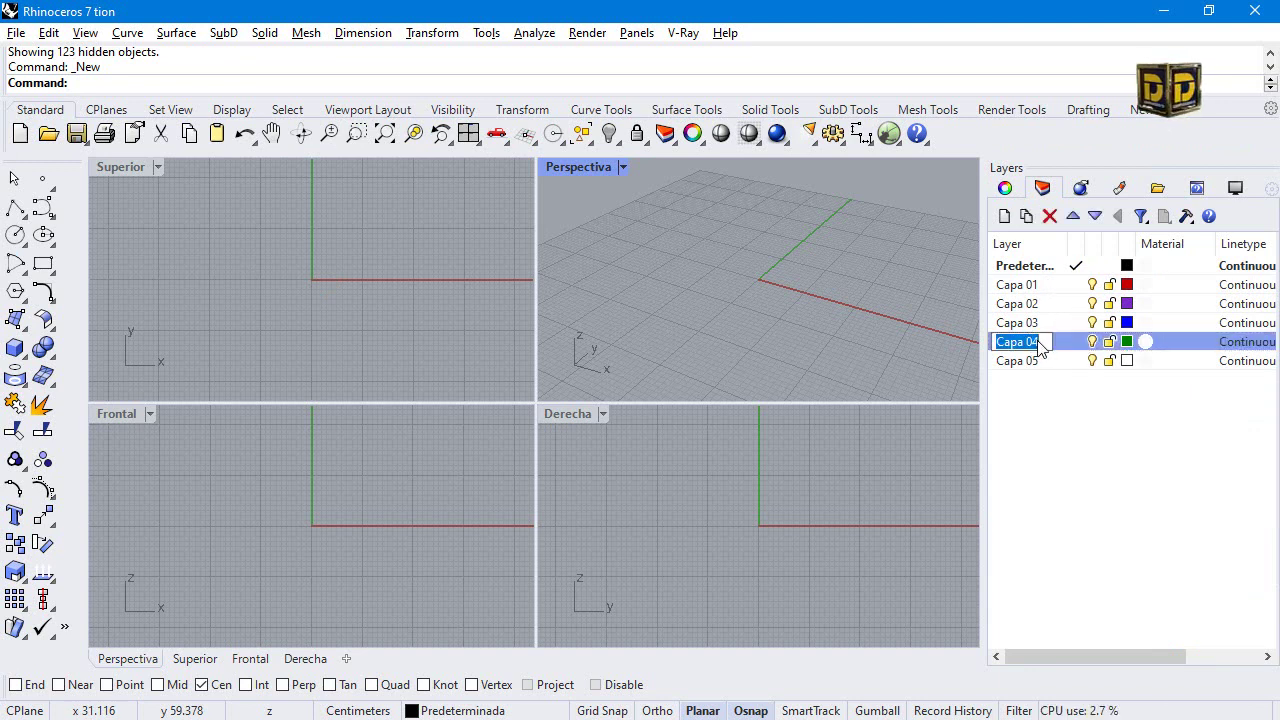
text(referenc)
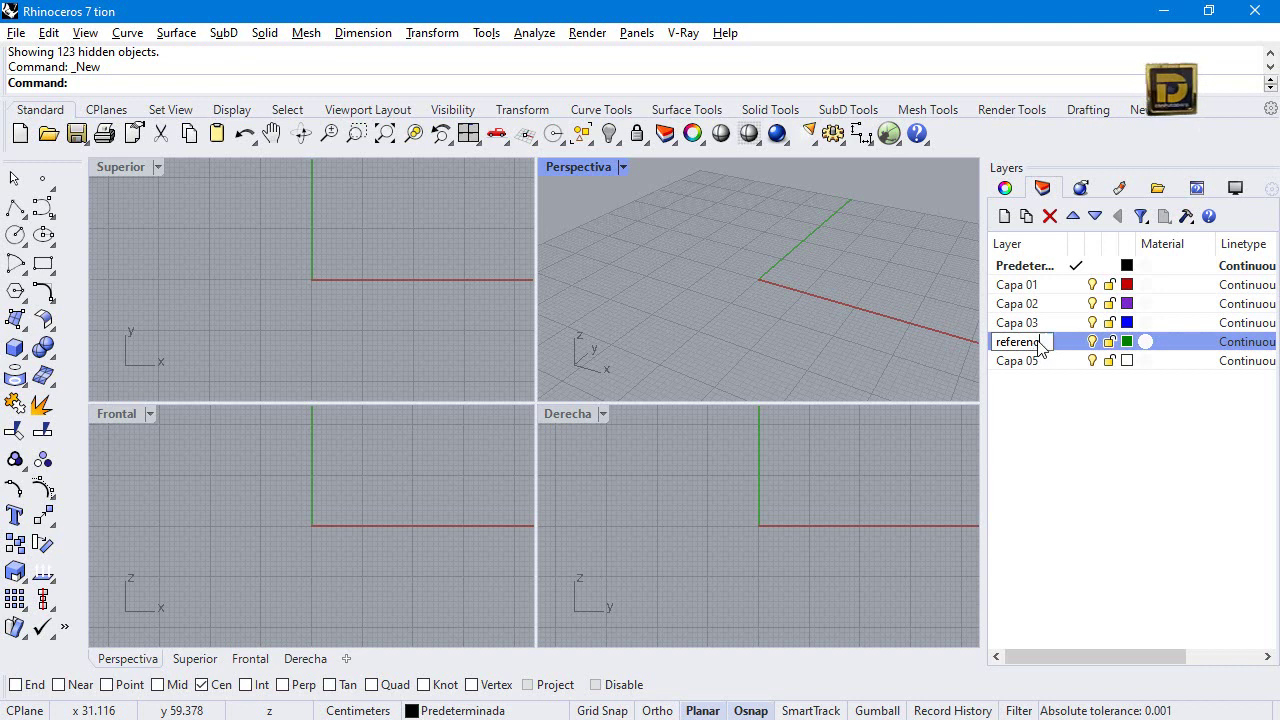
text(ias)
key(Return)
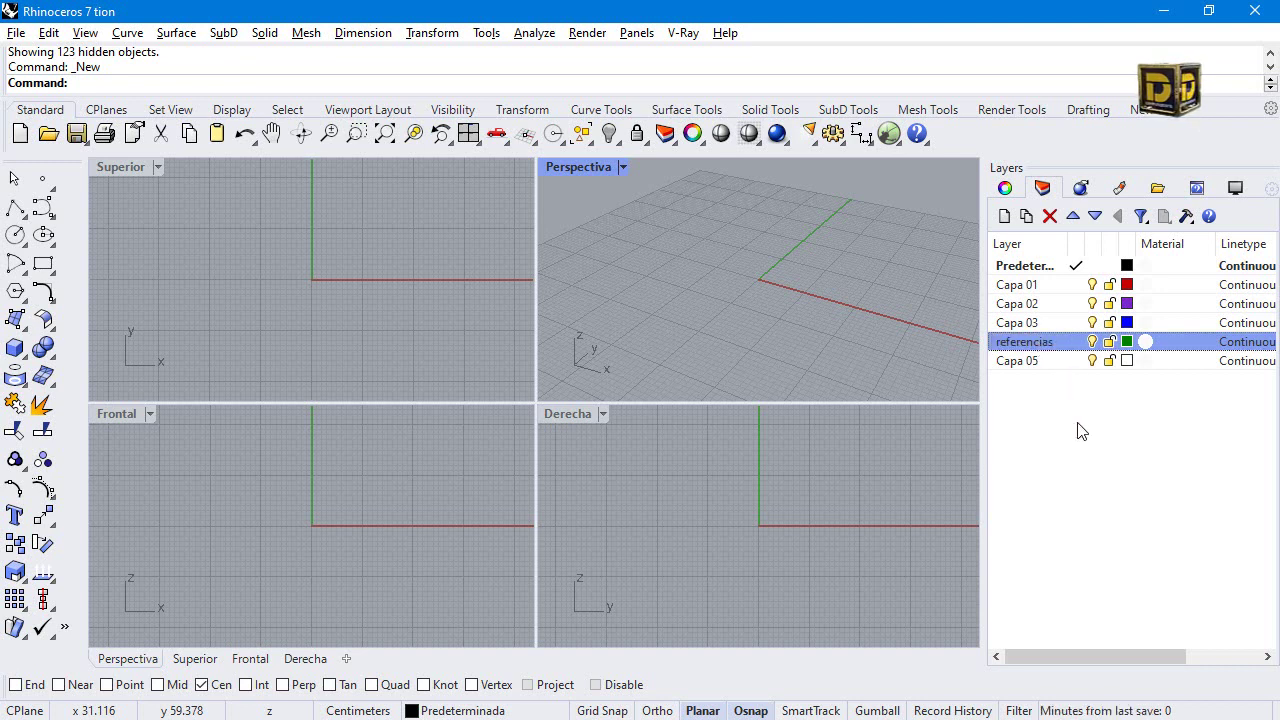
click(1078, 430)
click(1077, 342)
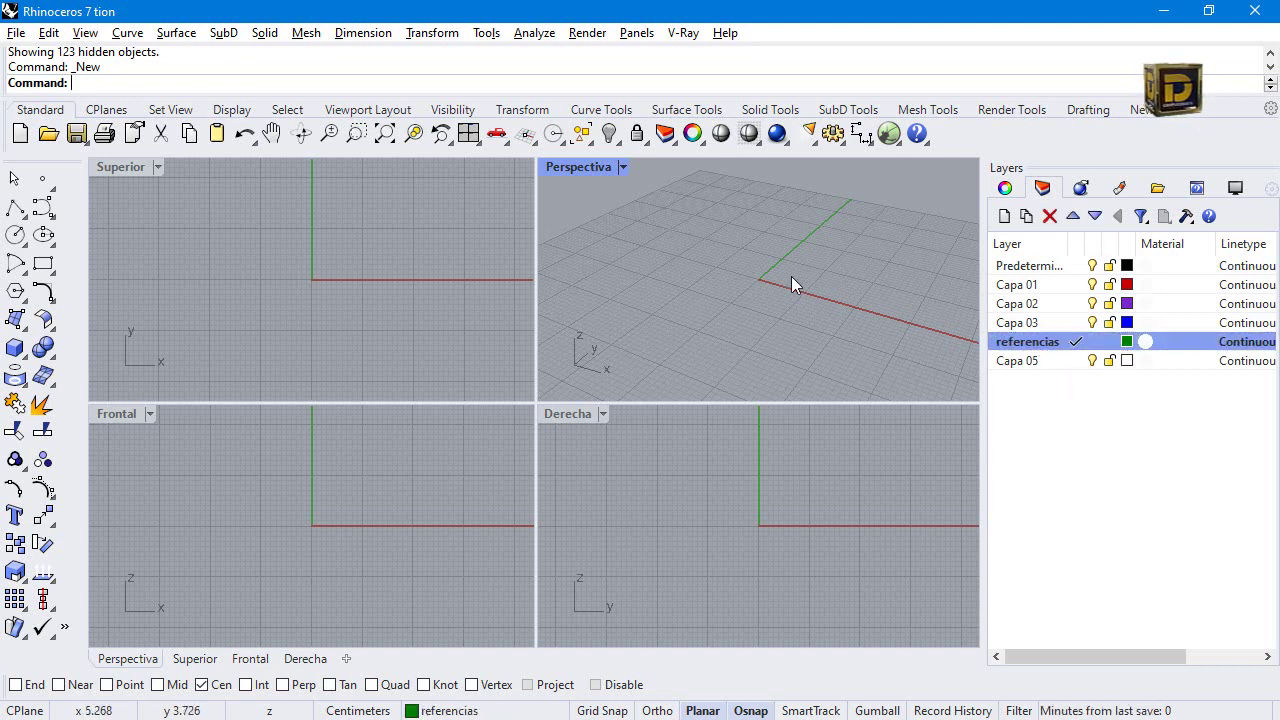
Draw a straight 27 cm line along the Y direction in the Superior viewport.
click(15, 207)
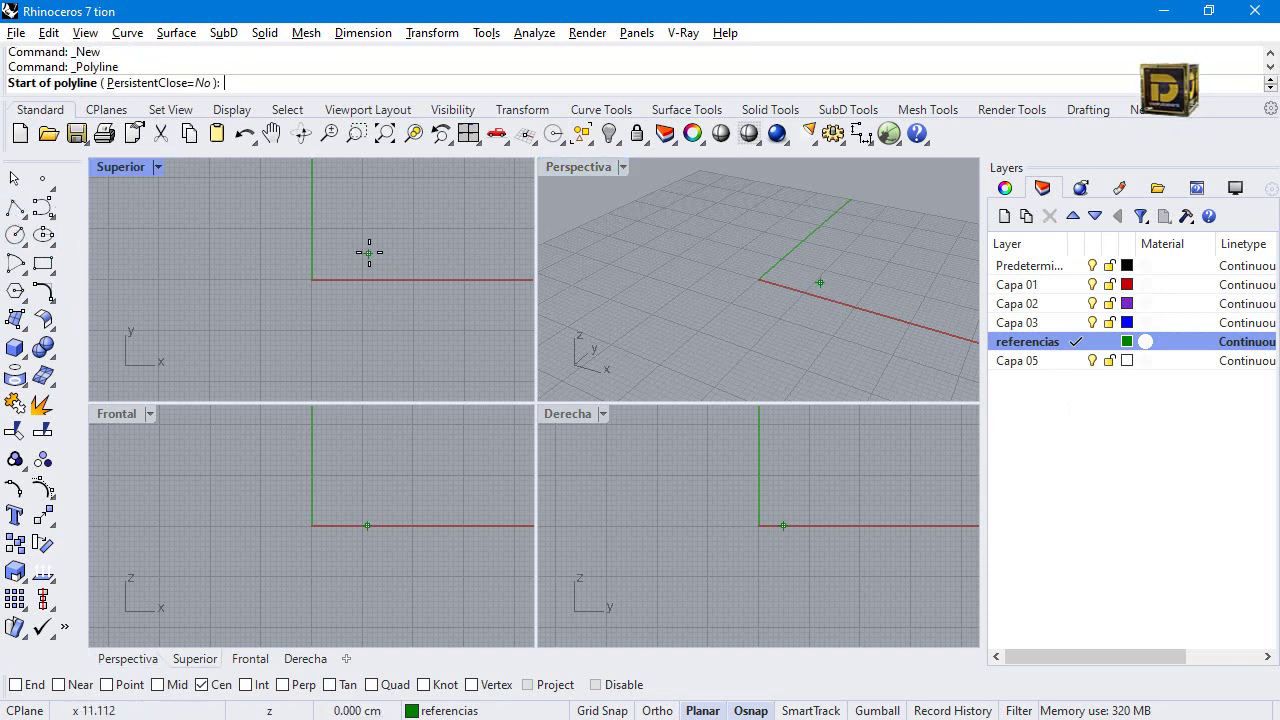
click(394, 229)
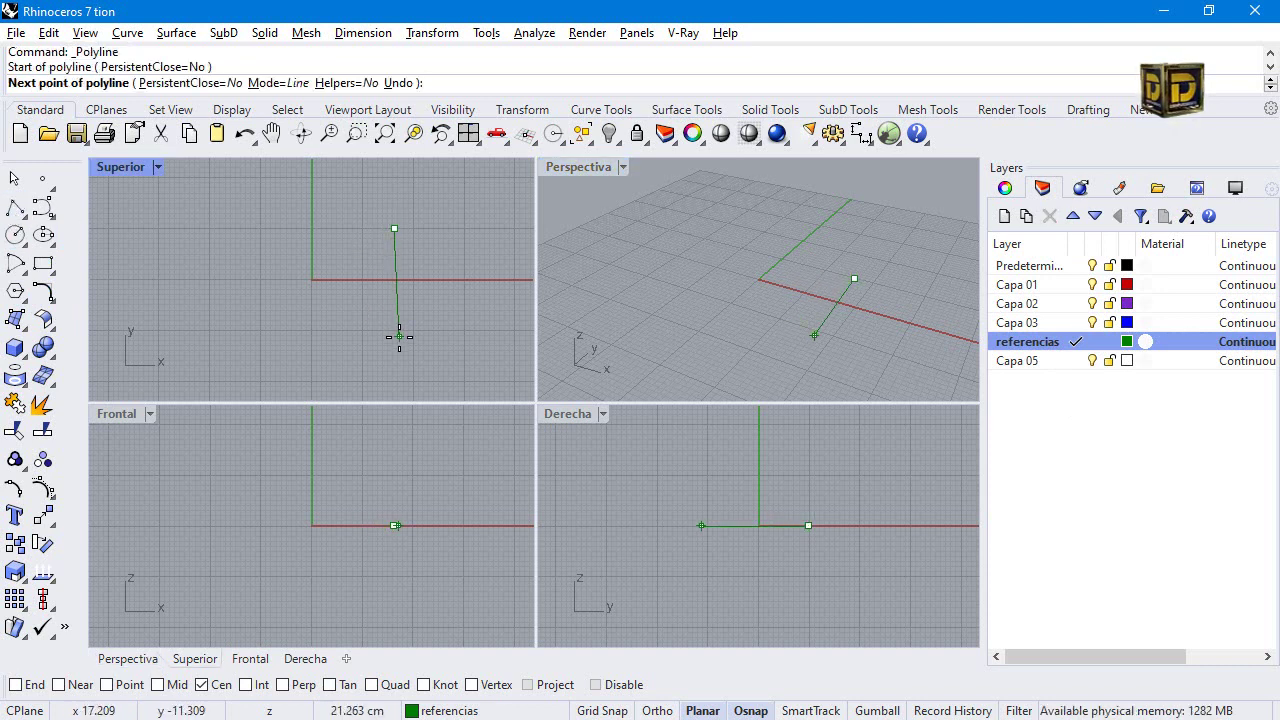
text(27)
key(Return)
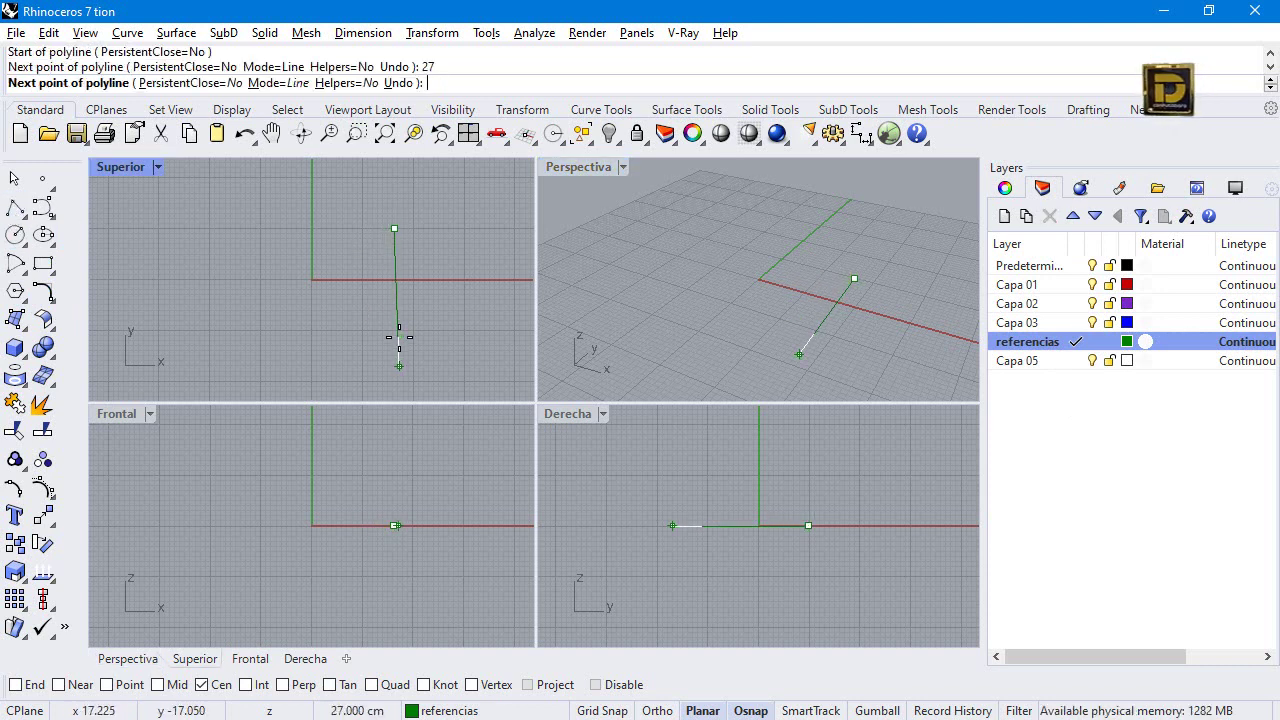
click(398, 337)
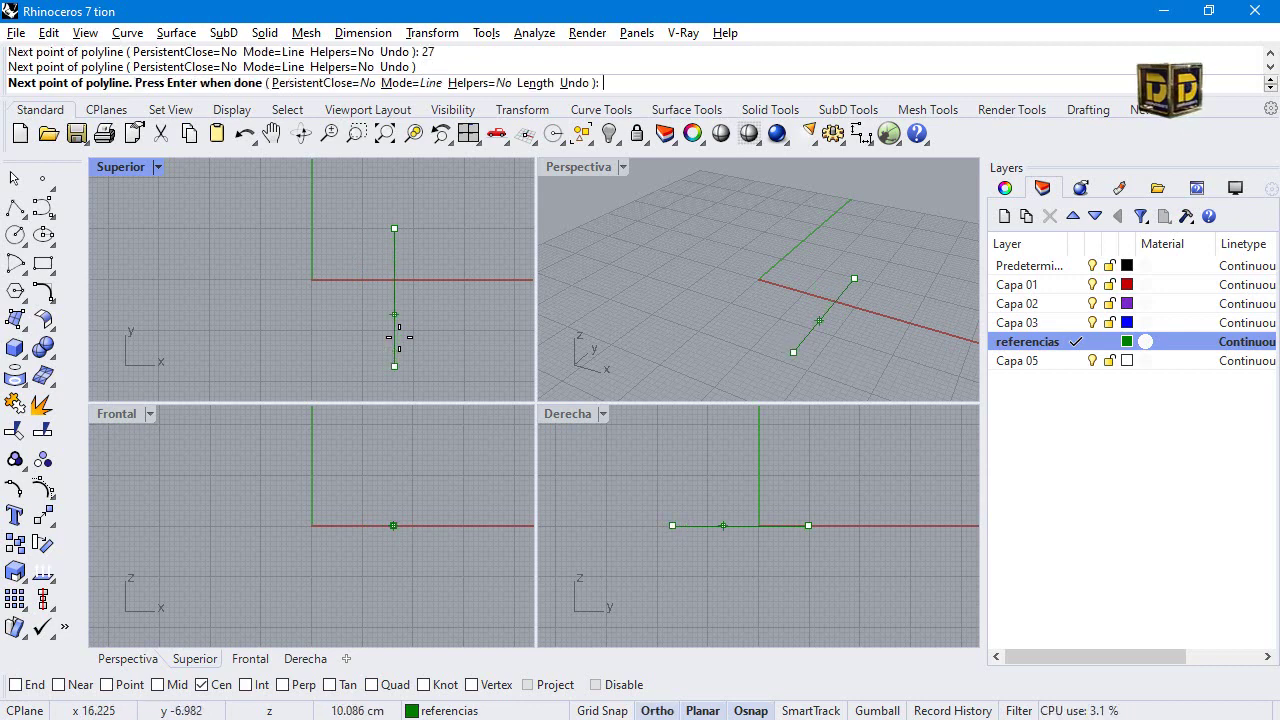
key(Return)
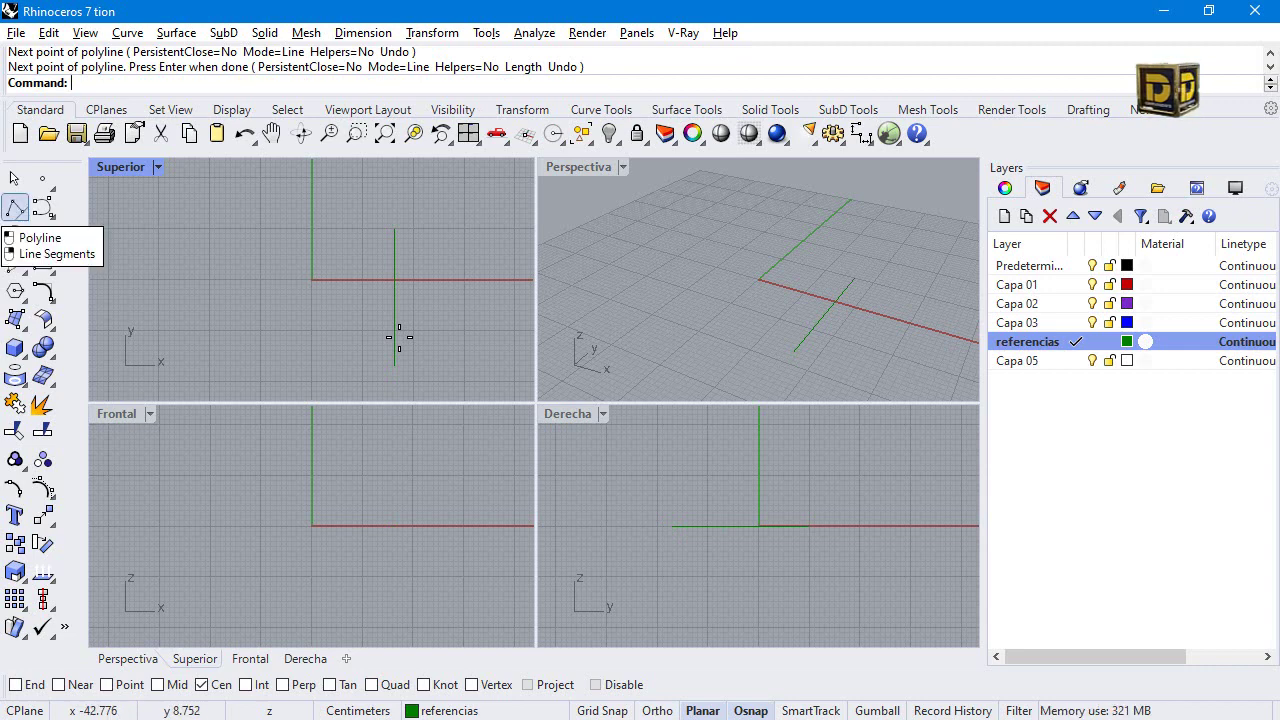
Draw a perpendicular line centred on the 27 cm line's midpoint, extending 10 cm to each side.
click(15, 207)
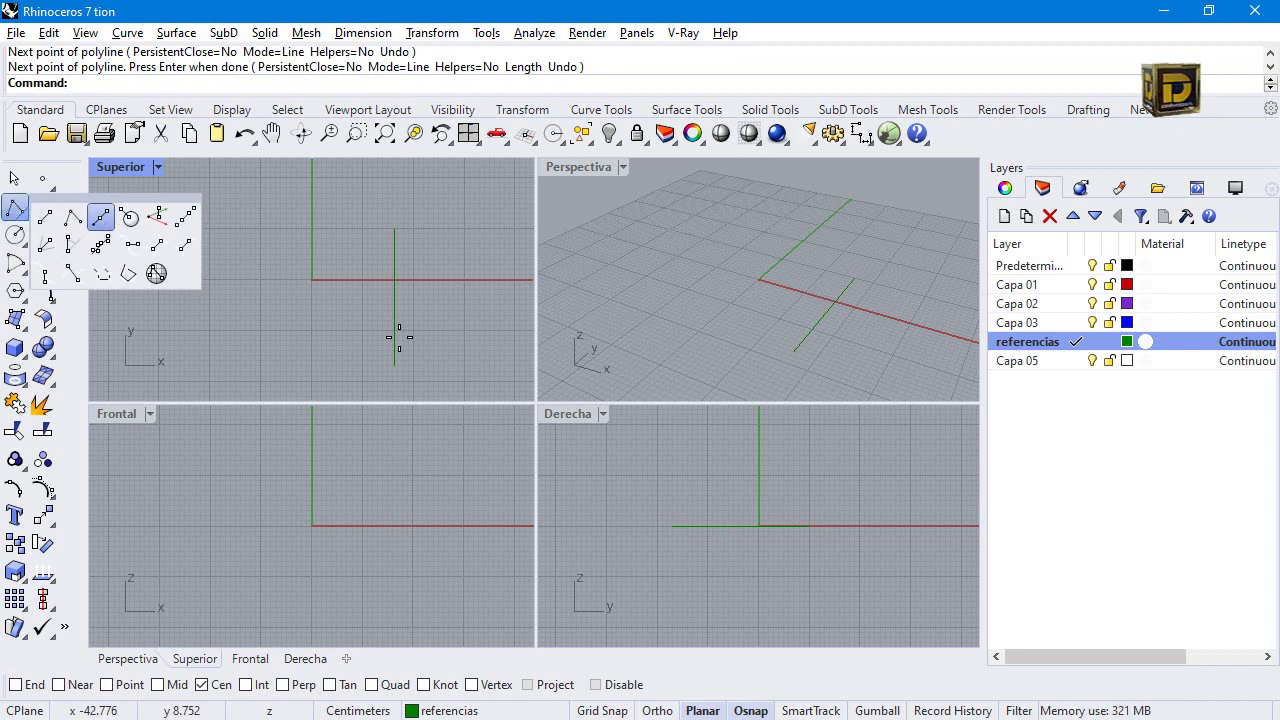
click(100, 216)
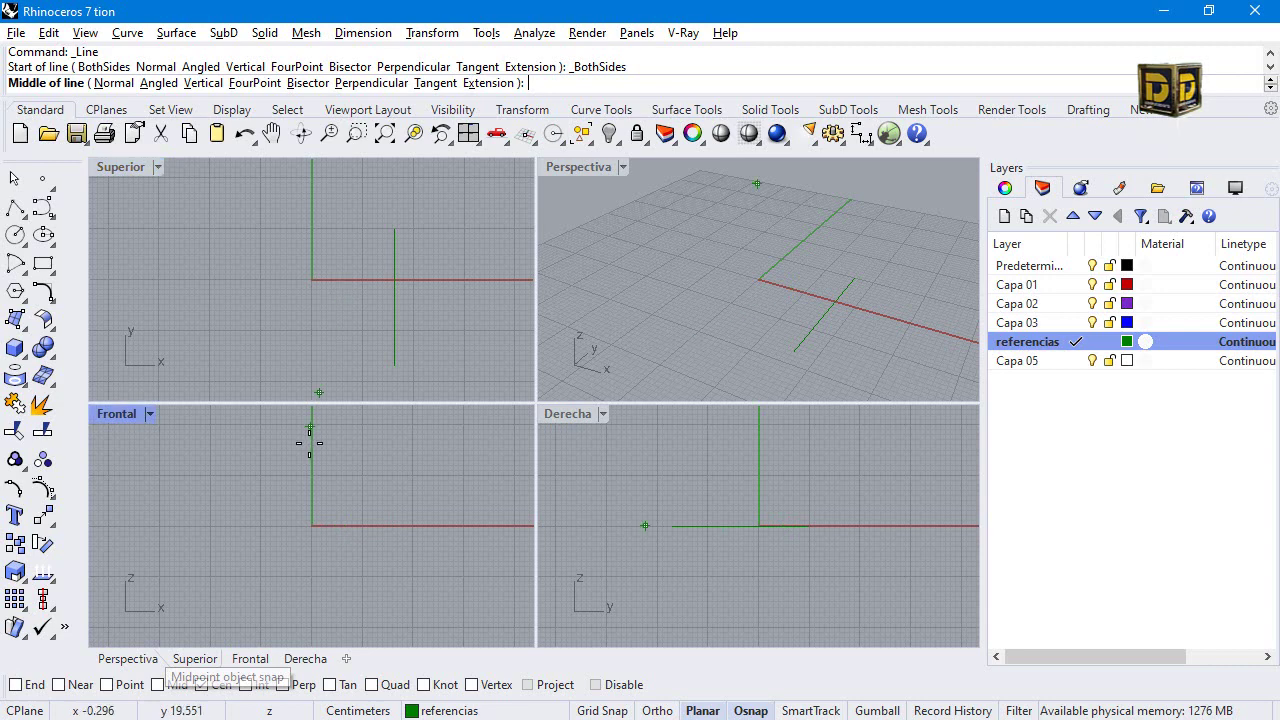
click(170, 685)
click(394, 295)
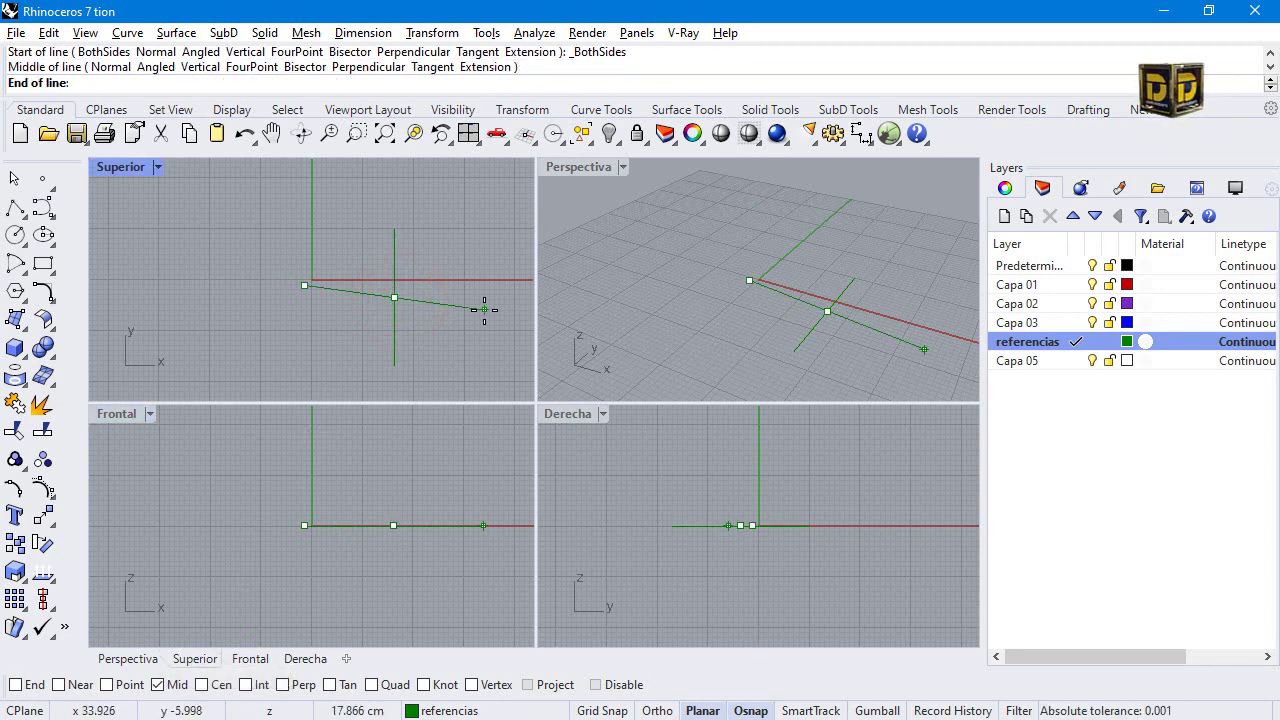
text(10)
key(Return)
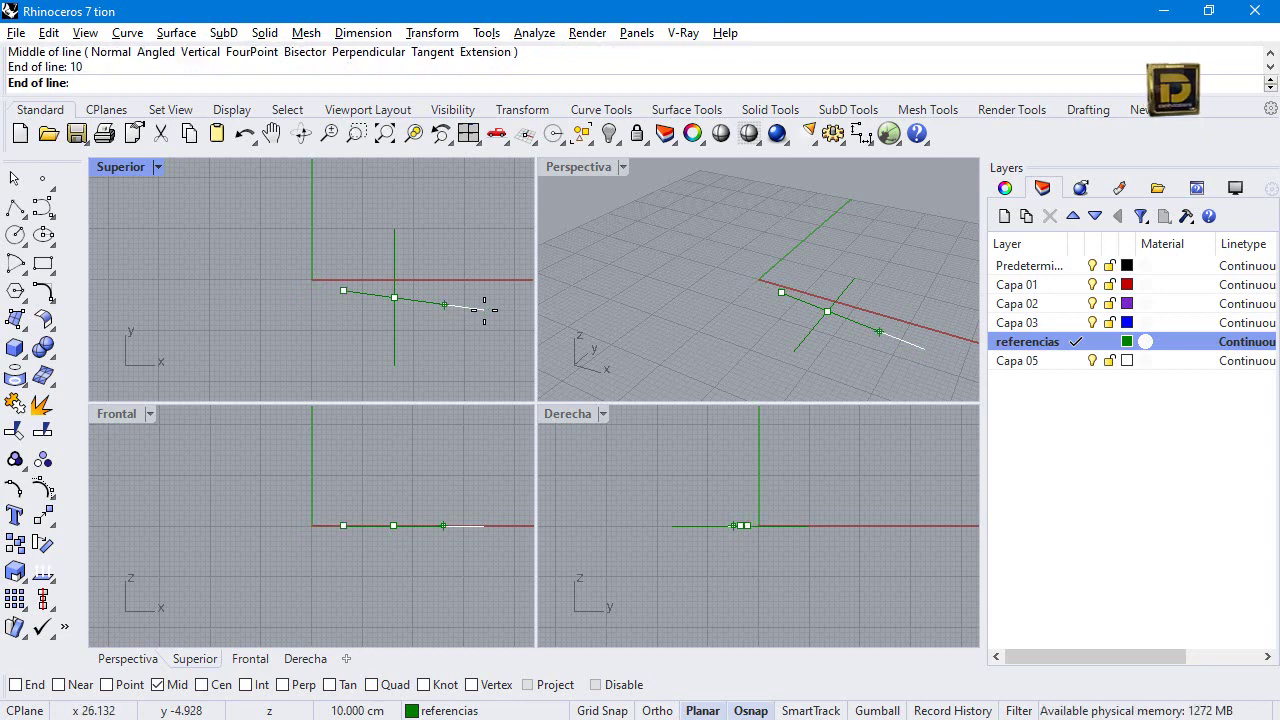
click(484, 308)
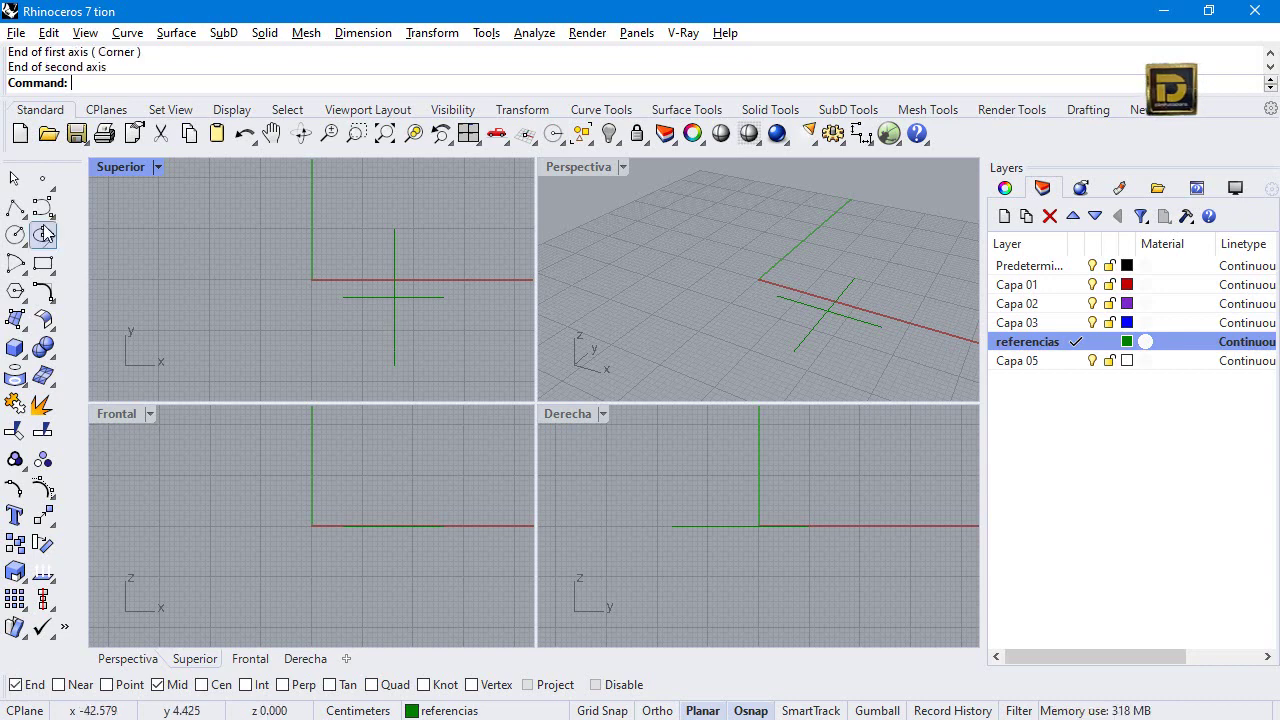
Draw an ellipse centred on the lines' crossing, with its axes reaching the ends of both reference lines.
click(15, 234)
click(396, 298)
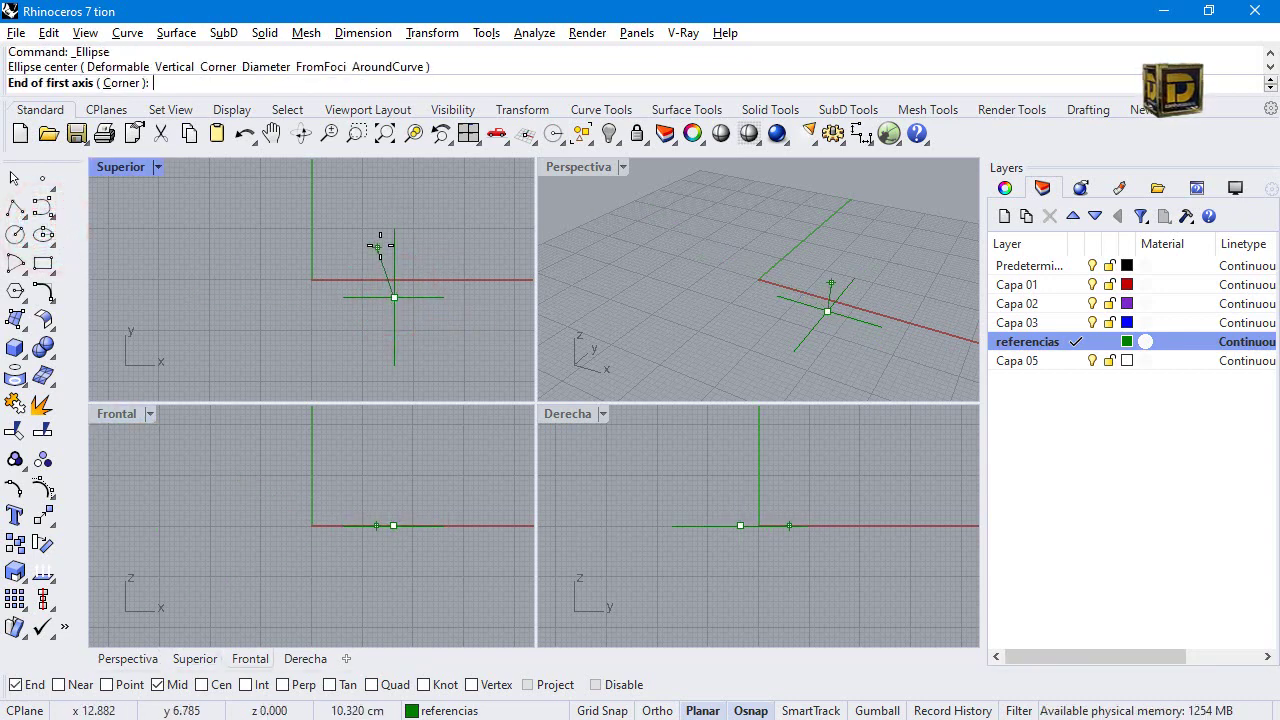
click(392, 231)
click(444, 297)
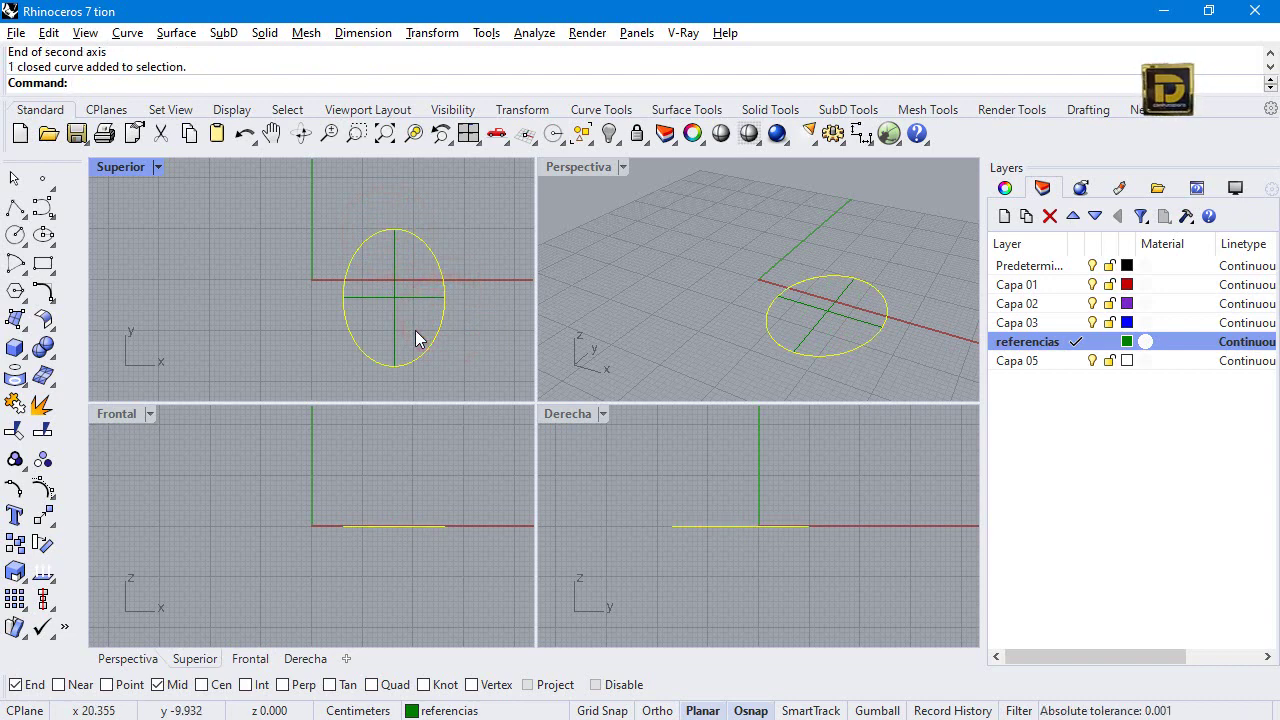
Select the ellipse and change its object layer to the default Predeterminada layer.
click(434, 291)
click(440, 271)
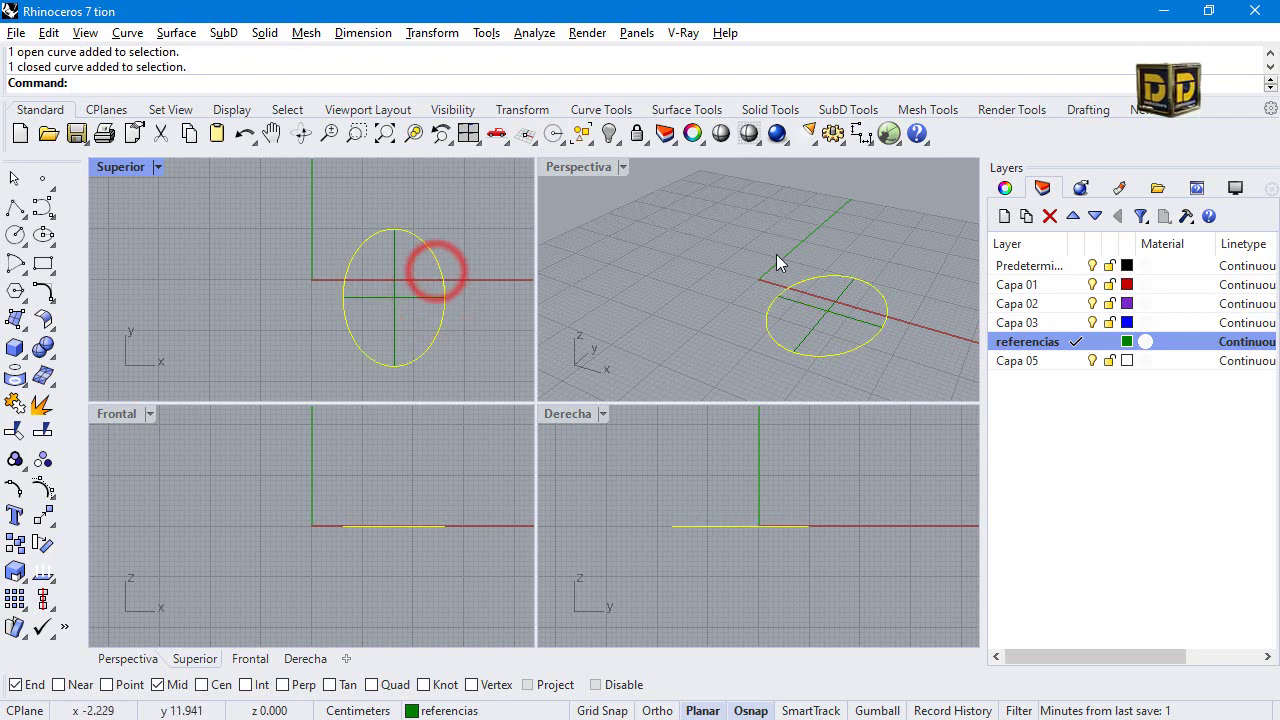
right_click(1003, 267)
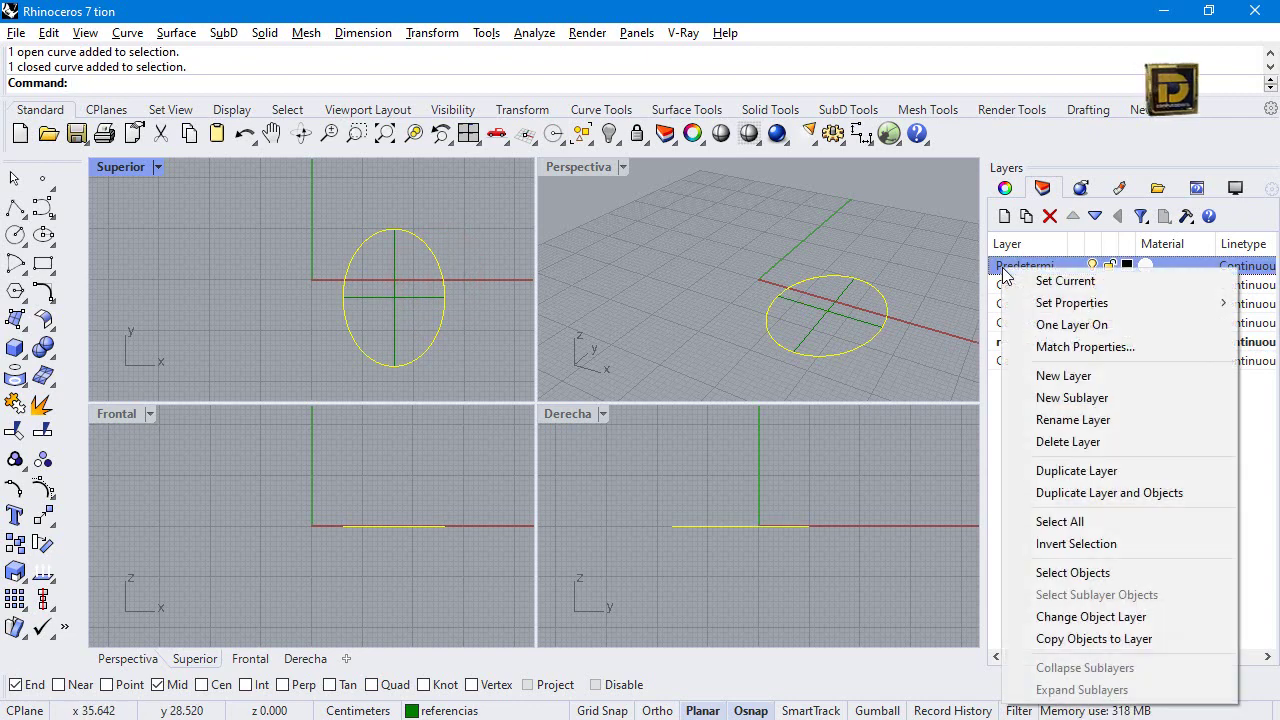
click(1101, 623)
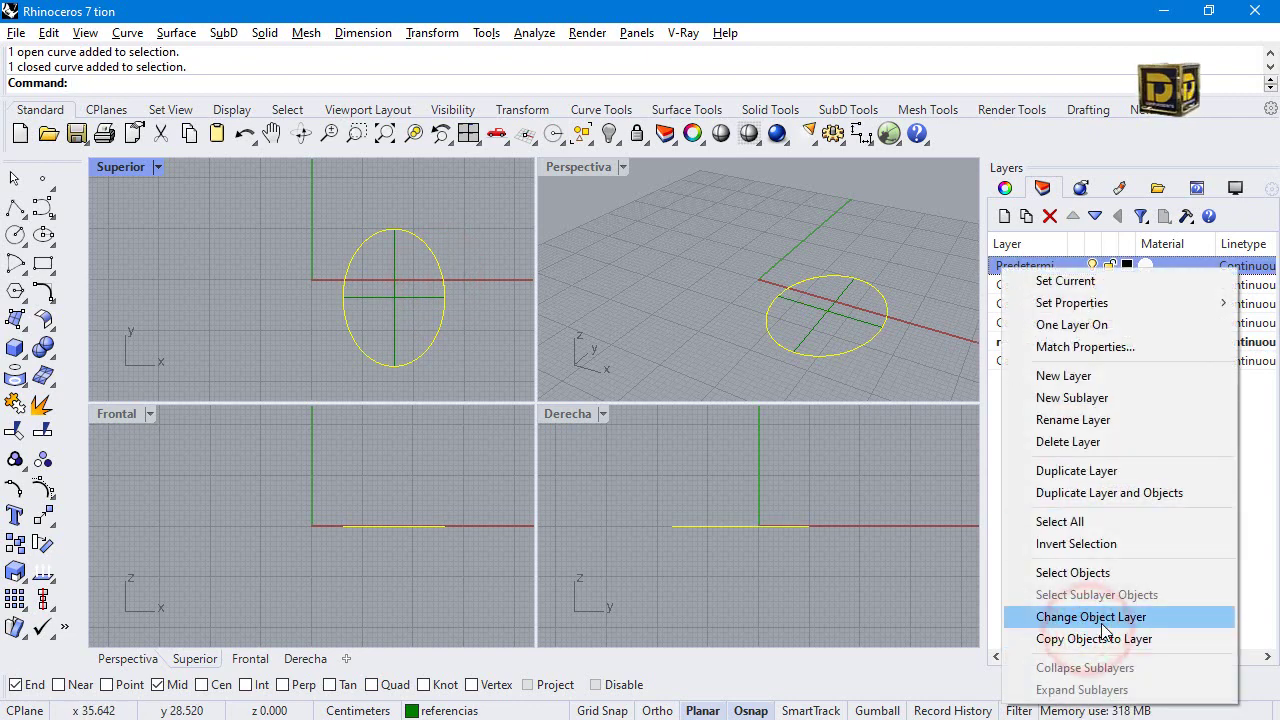
click(371, 194)
Raise the ellipse and both reference lines together about 9 cm above the X axis in the Frontal viewport.
click(417, 366)
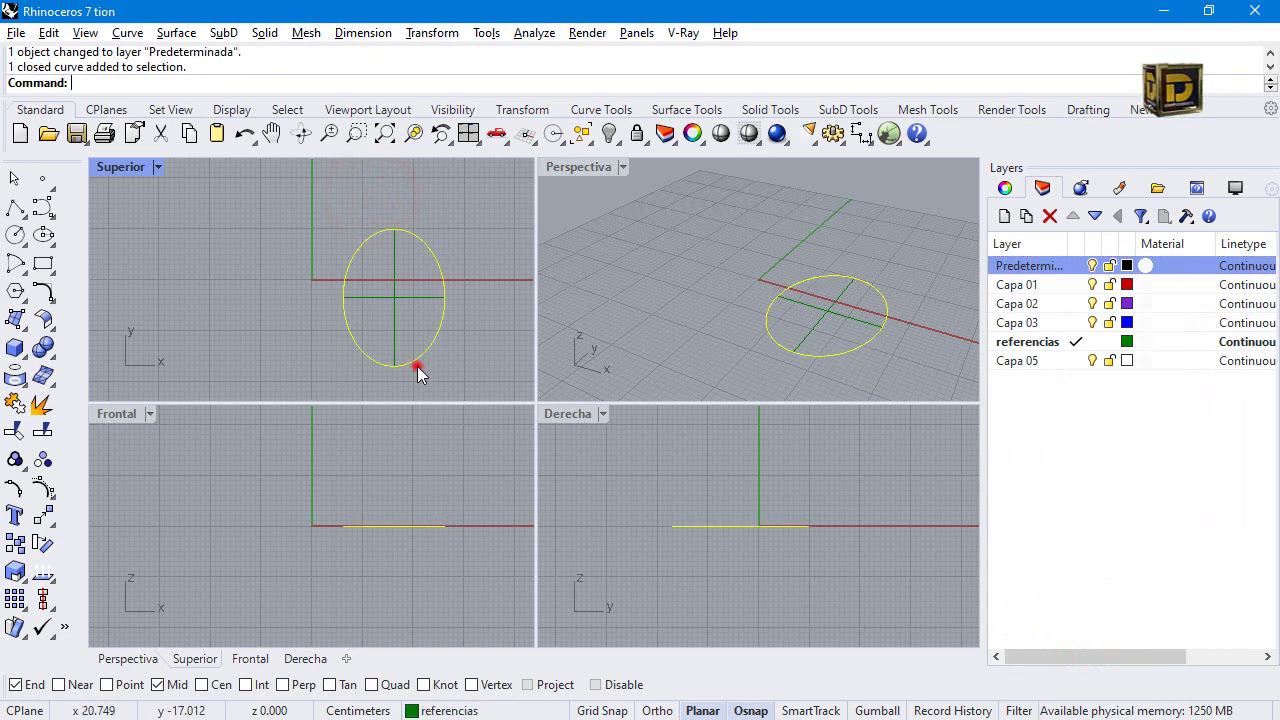
drag(300, 503, 460, 572)
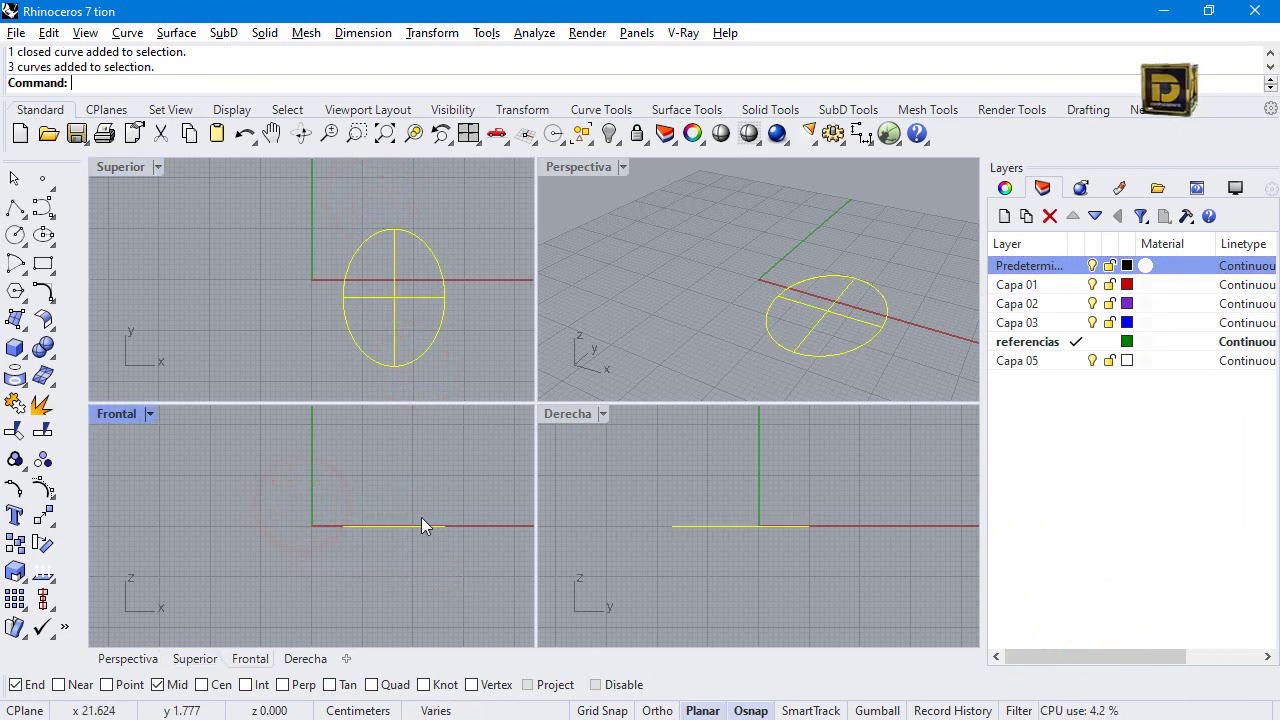
drag(421, 525, 429, 479)
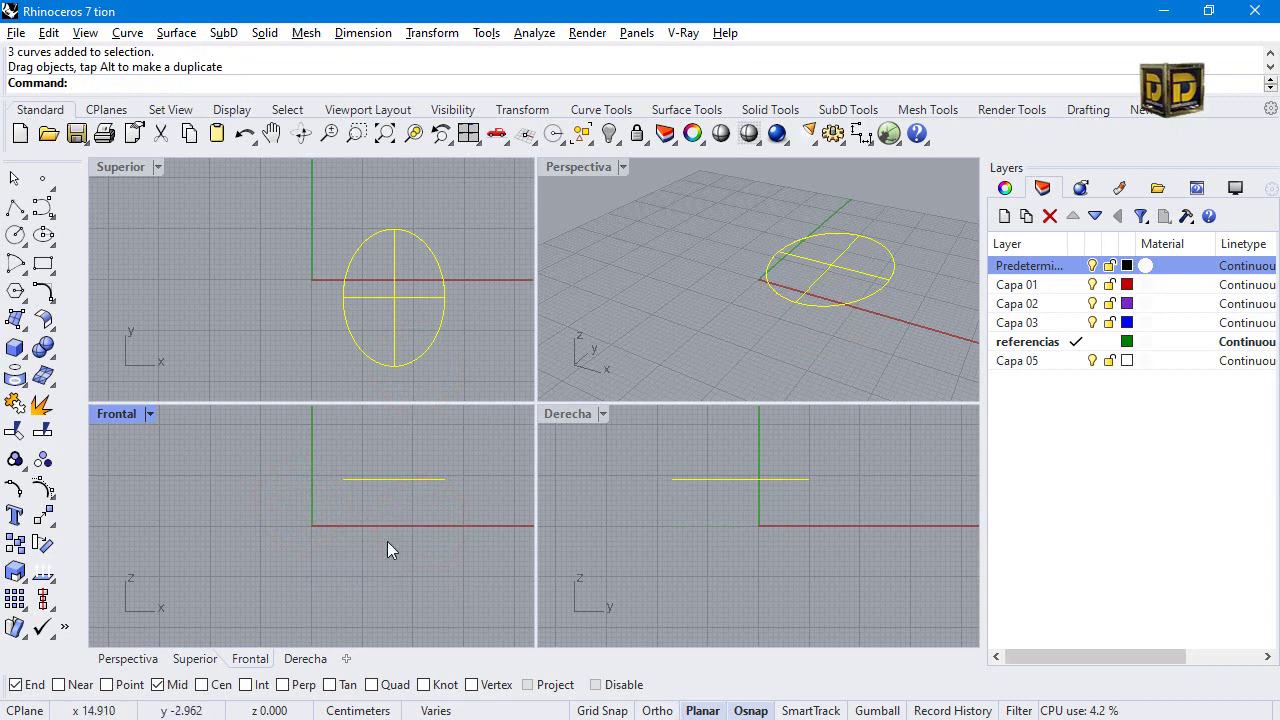
click(408, 519)
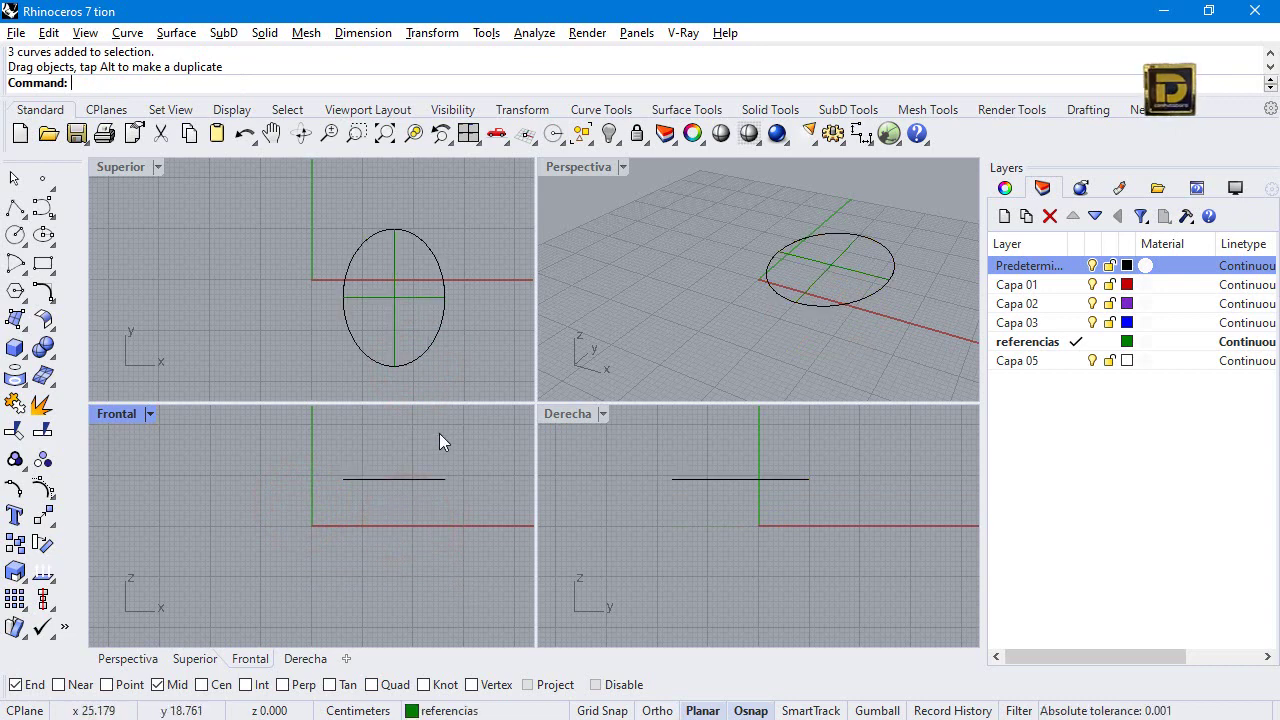
Draw a wavy eight-point curve about 27 cm wide above the ellipse in the maximized Derecha viewport, using the casco.55 image as a guide.
drag(666, 467, 822, 508)
click(15, 206)
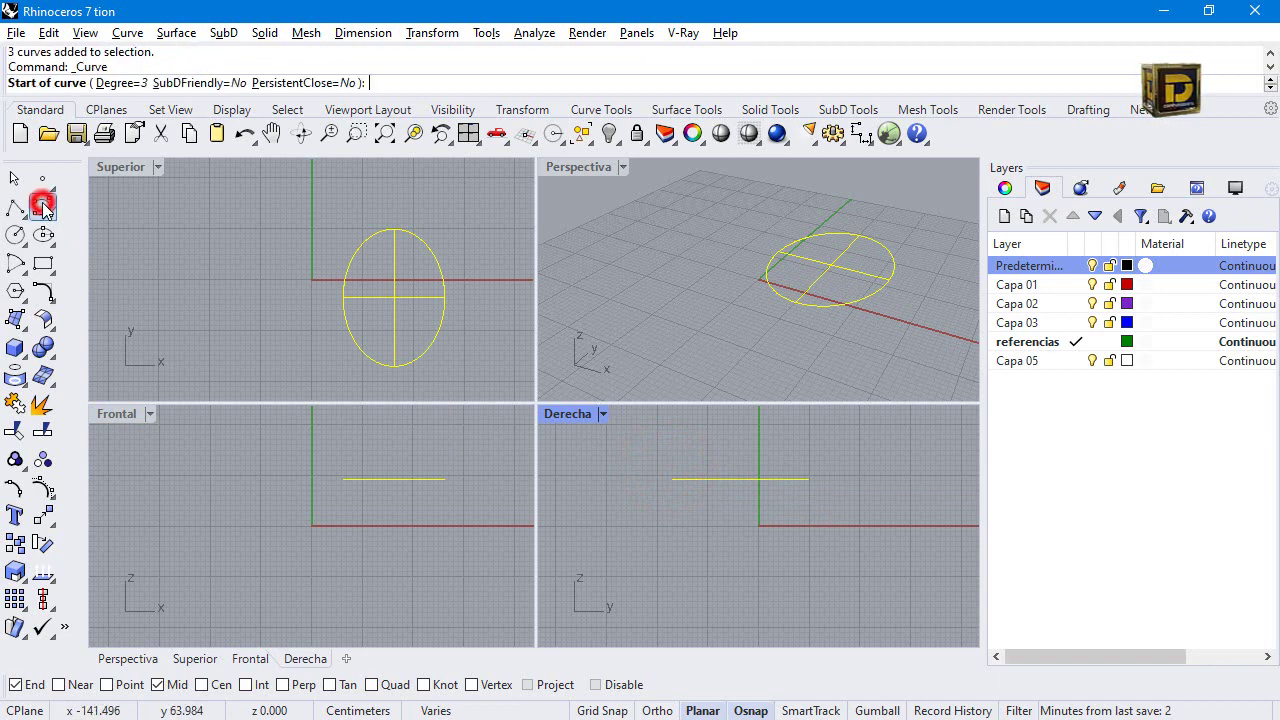
double_click(580, 416)
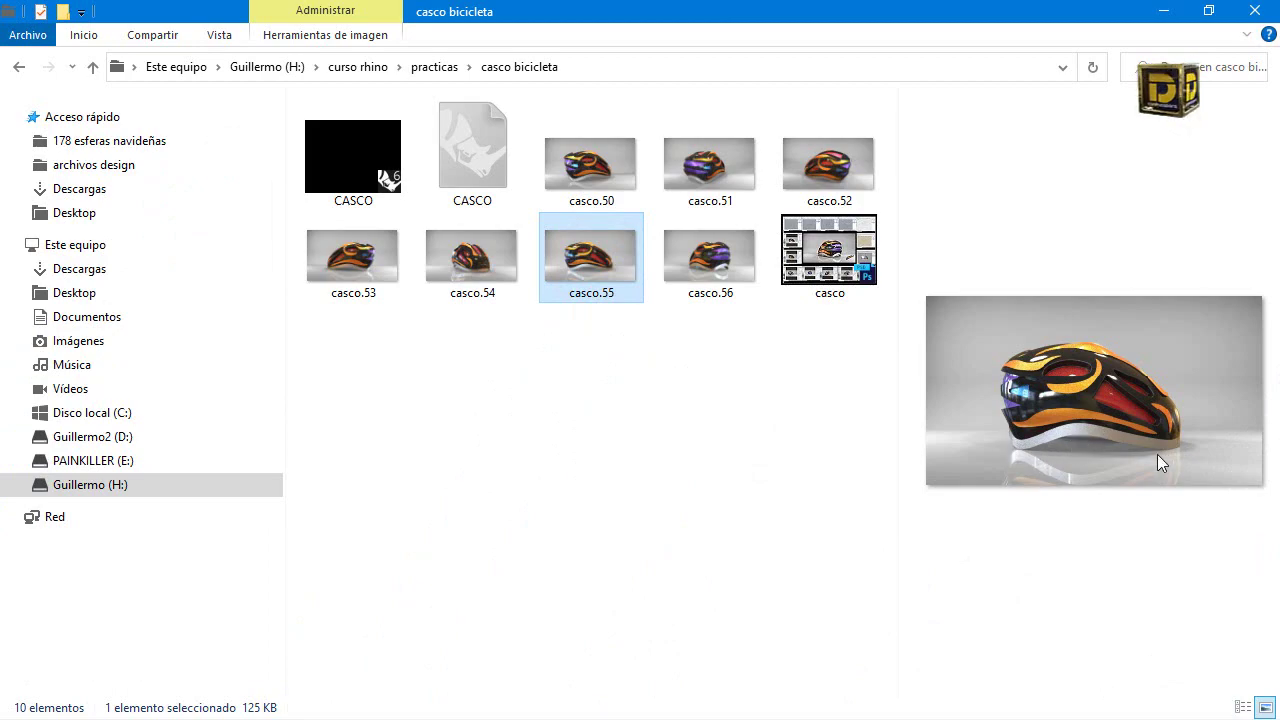
click(1163, 10)
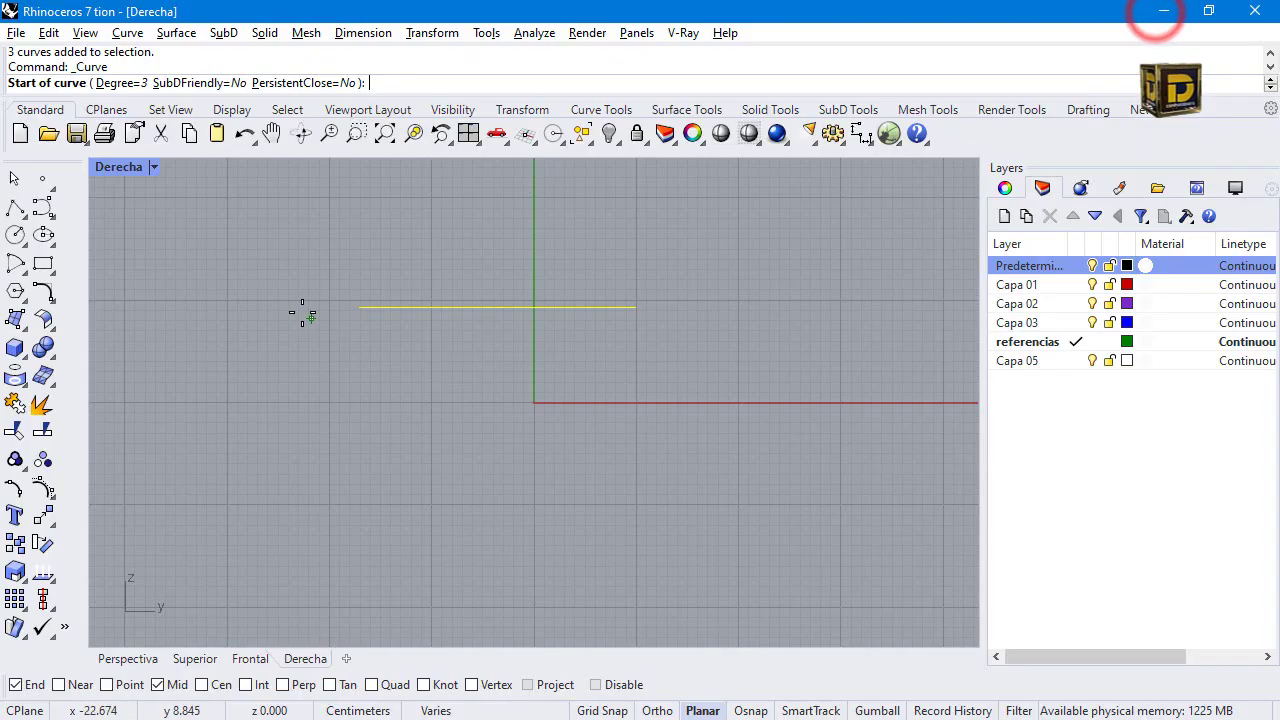
click(357, 274)
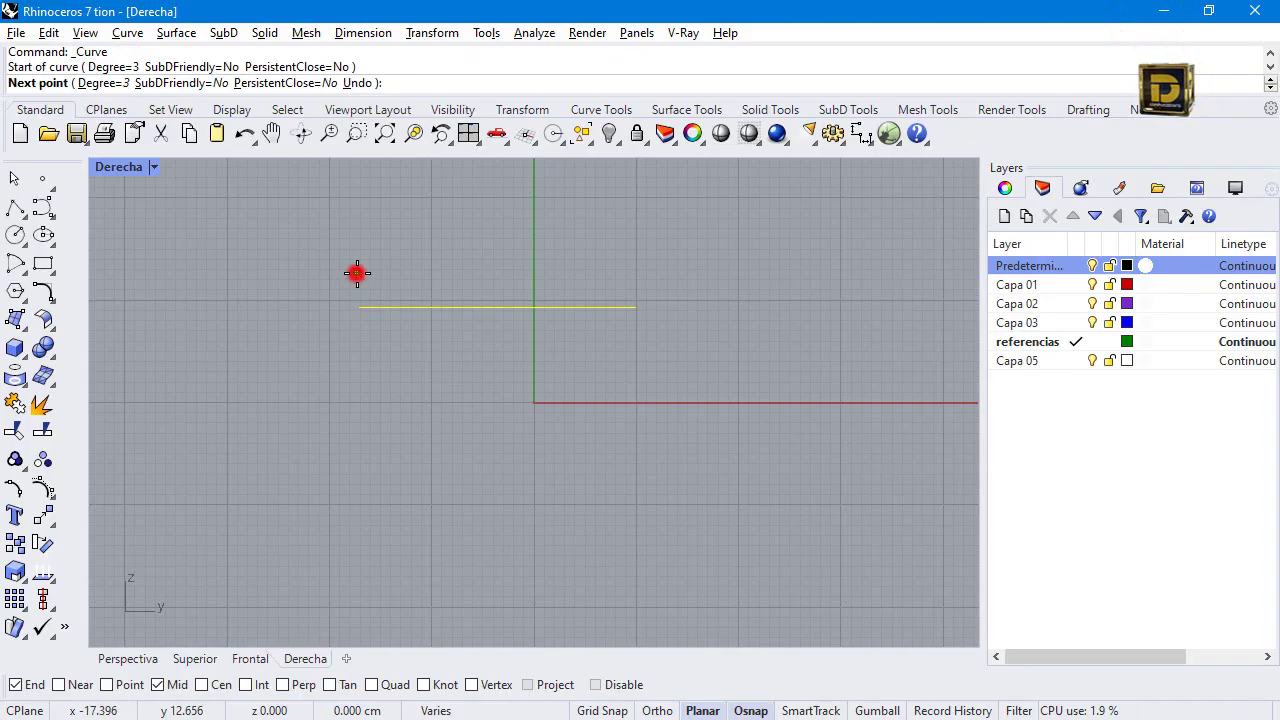
click(373, 279)
click(440, 282)
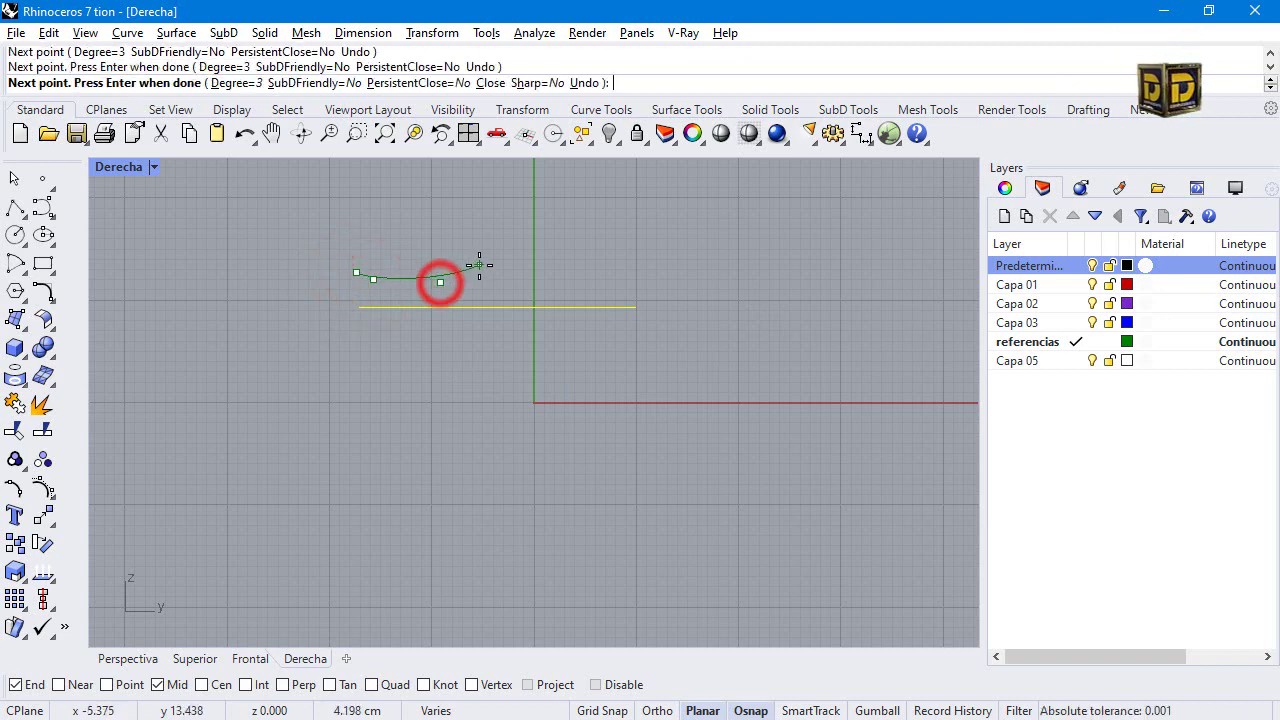
click(483, 261)
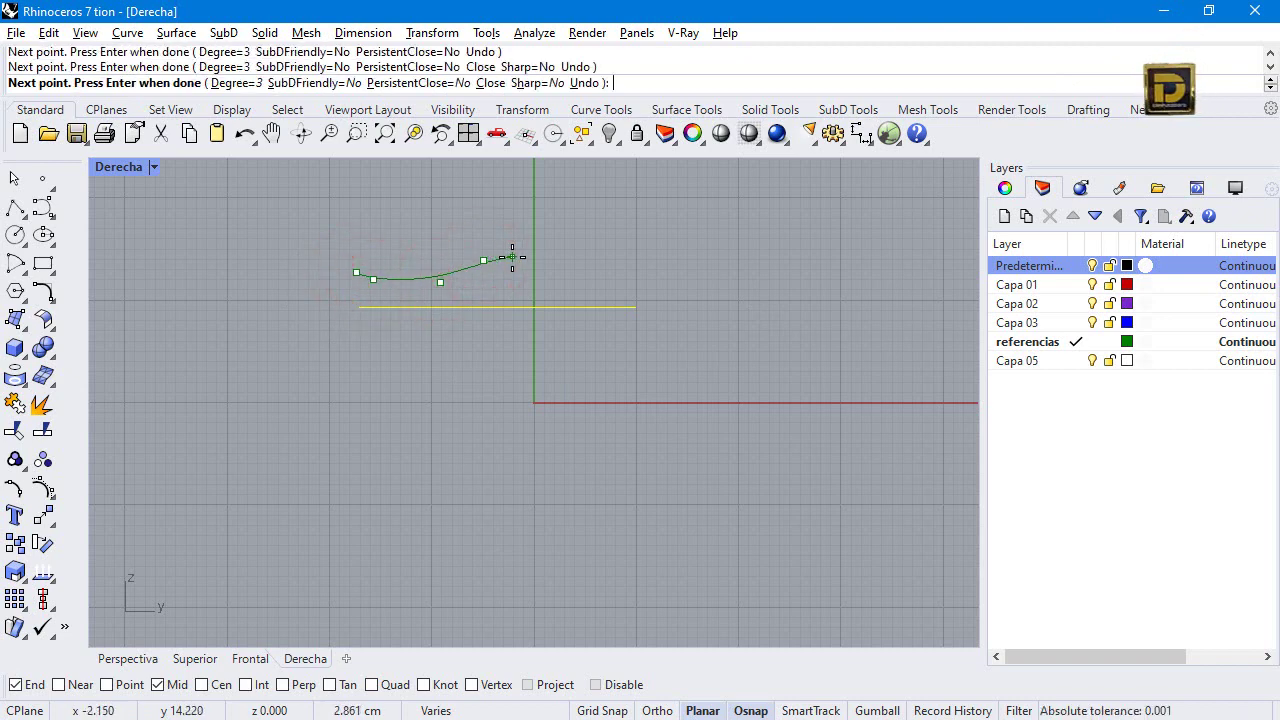
click(514, 258)
click(579, 284)
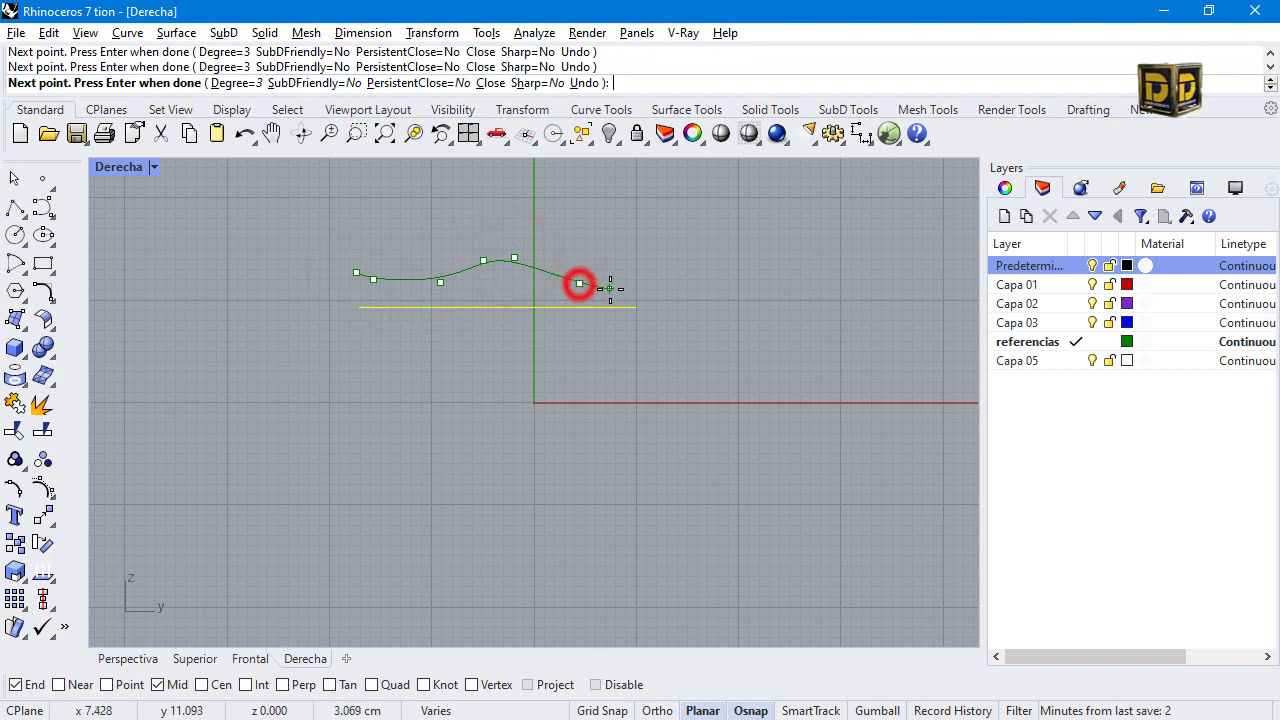
click(617, 288)
key(Return)
click(632, 286)
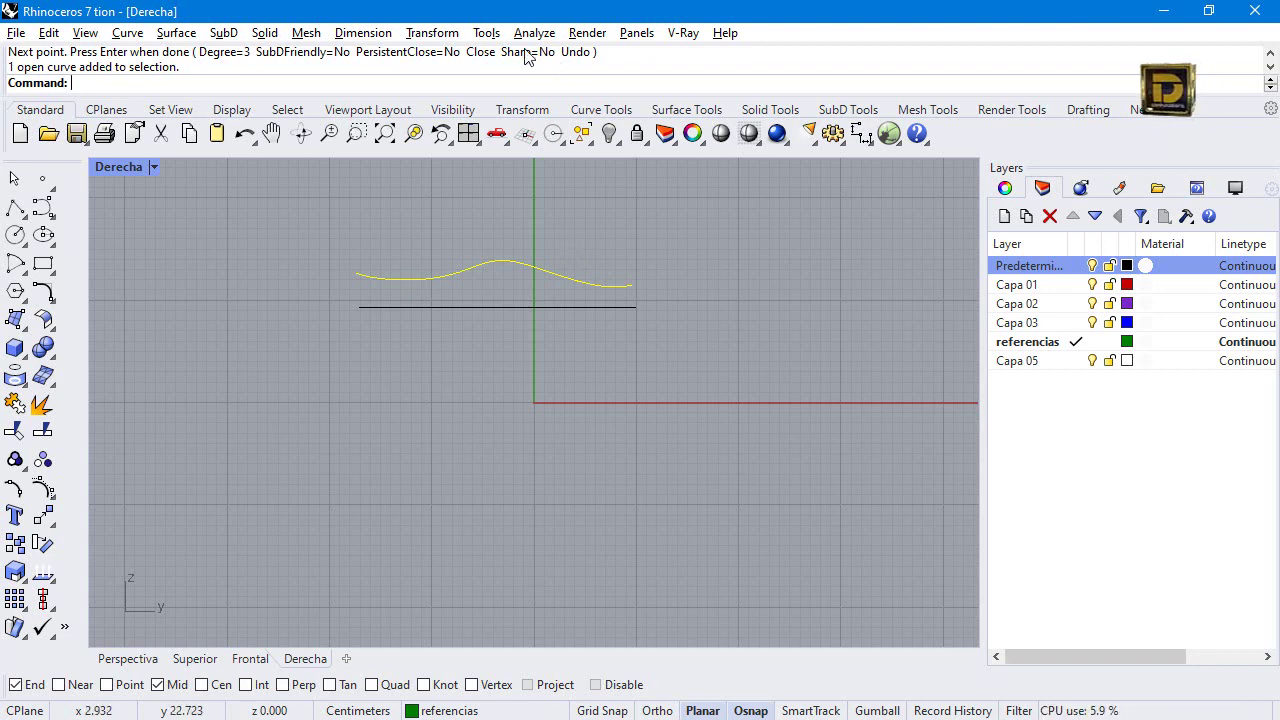
Measure the length of the wavy side-profile curve.
click(467, 272)
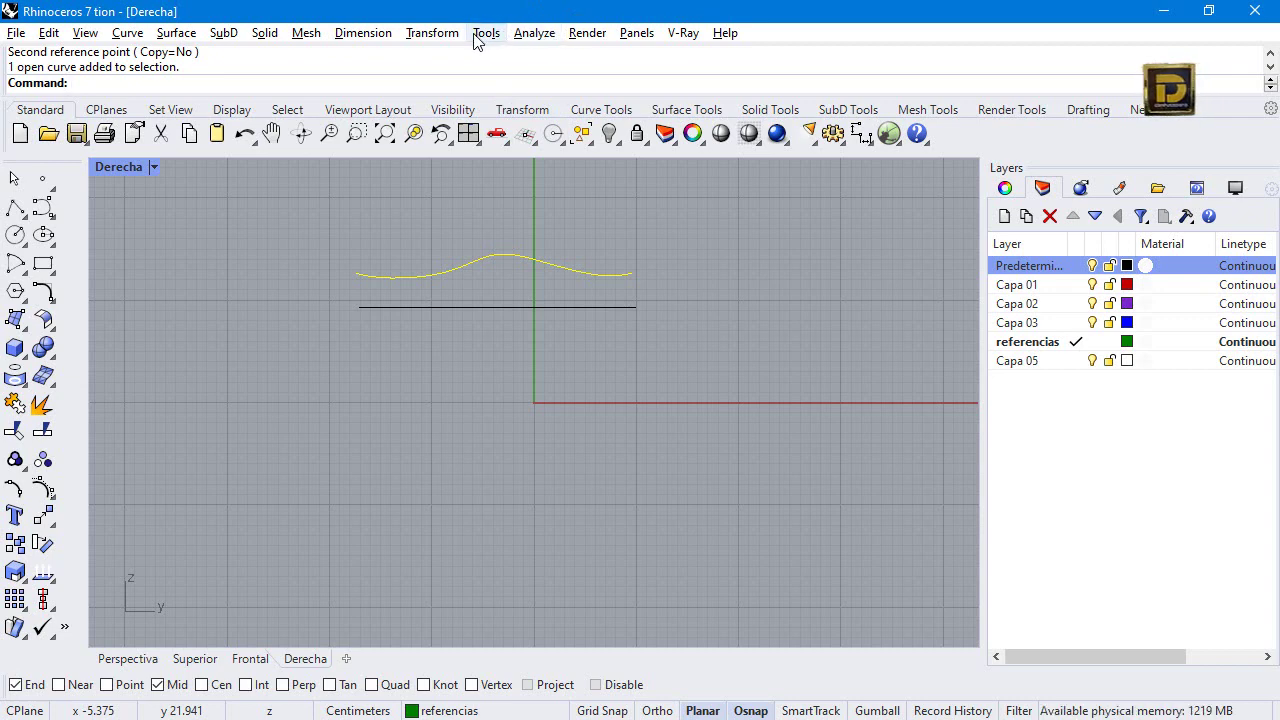
click(530, 32)
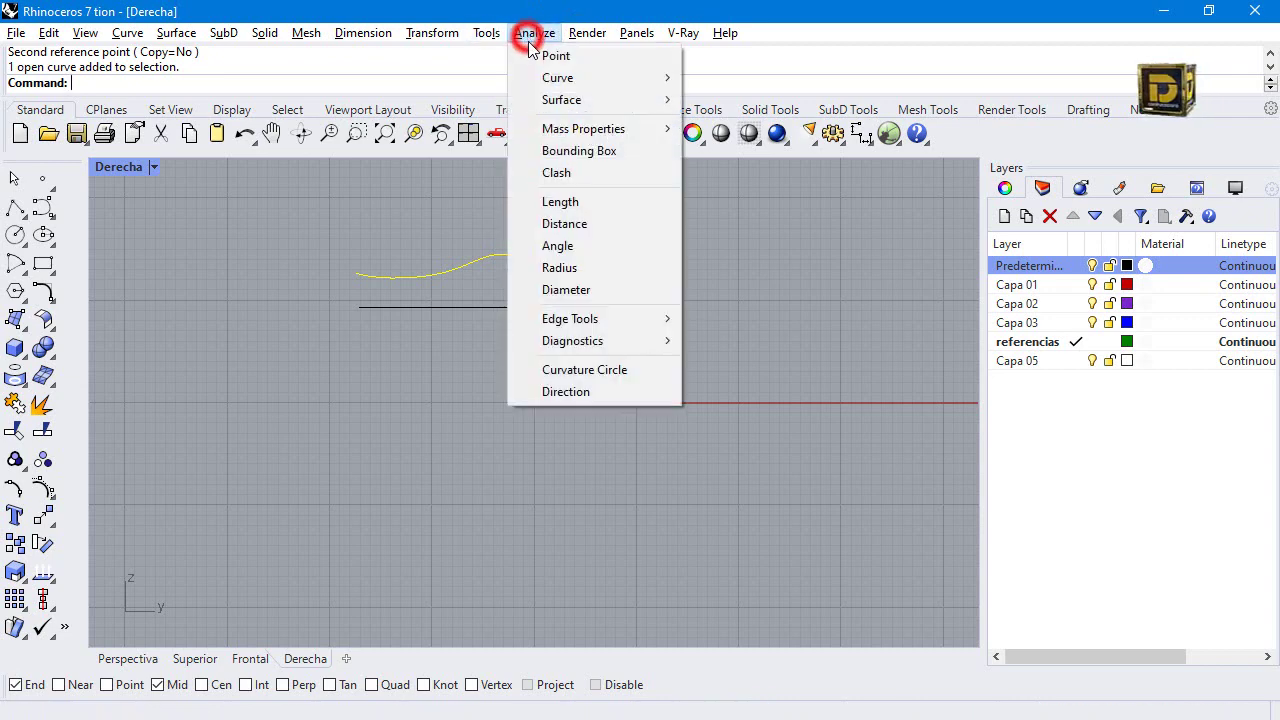
click(573, 206)
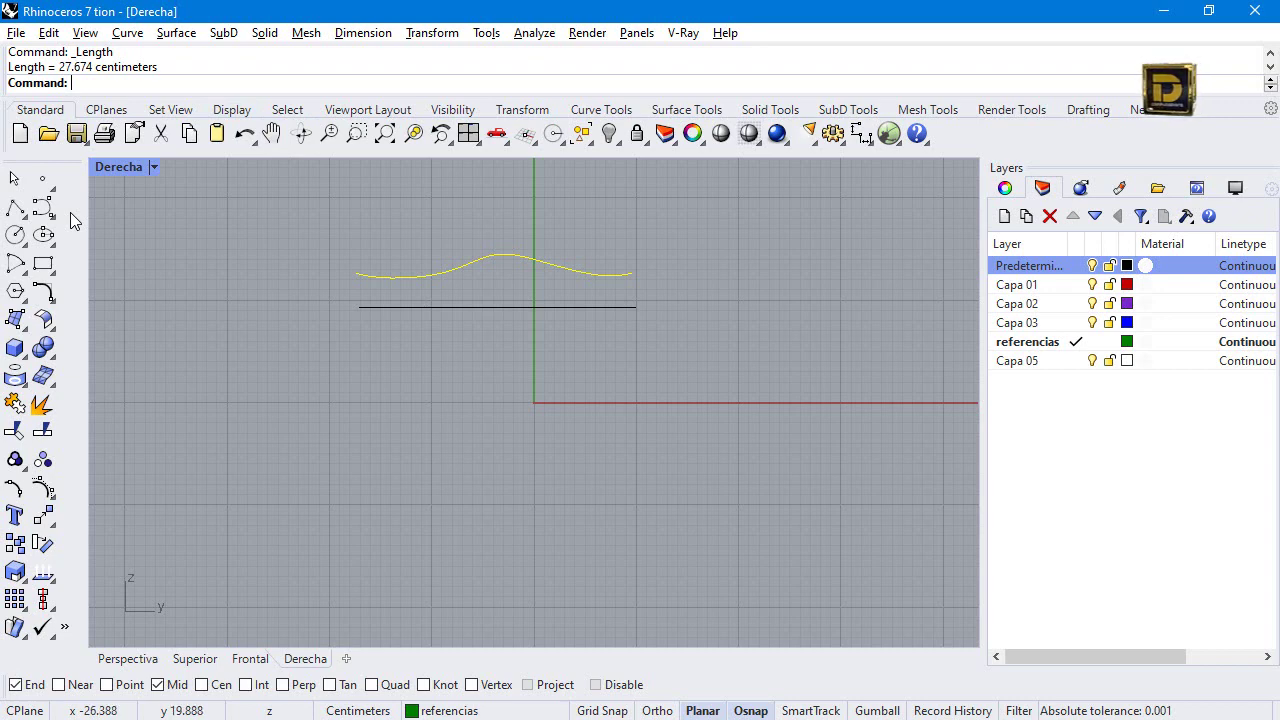
key(Escape)
Draw a horizontal 27.7 cm line between the ellipse and the wavy side-profile curve in the Derecha viewport.
click(15, 206)
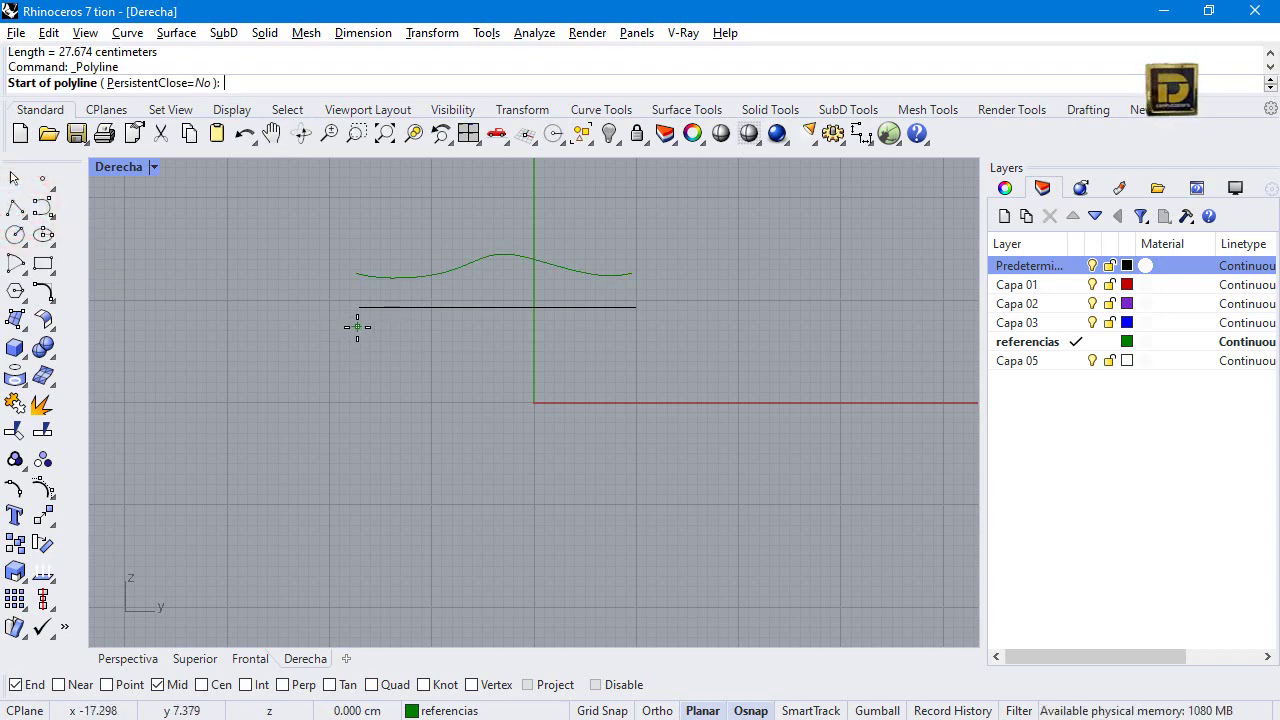
scroll(357, 326, up, 2)
click(352, 292)
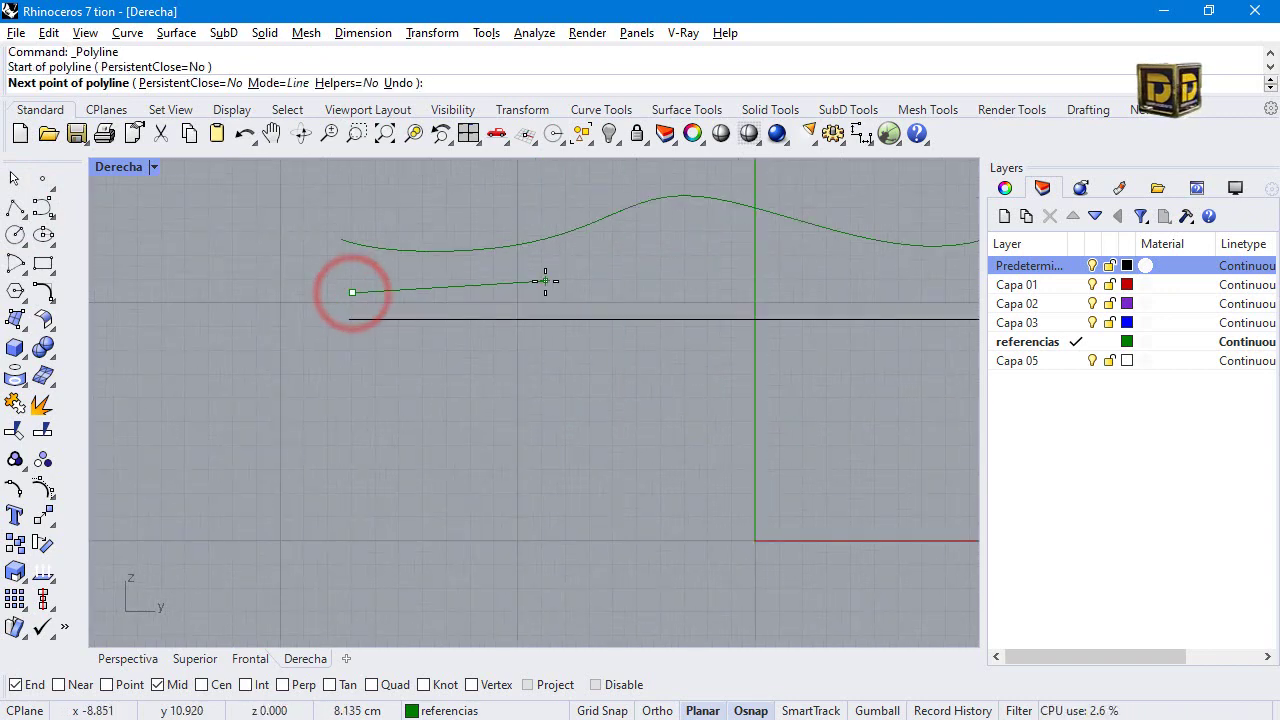
text(27)
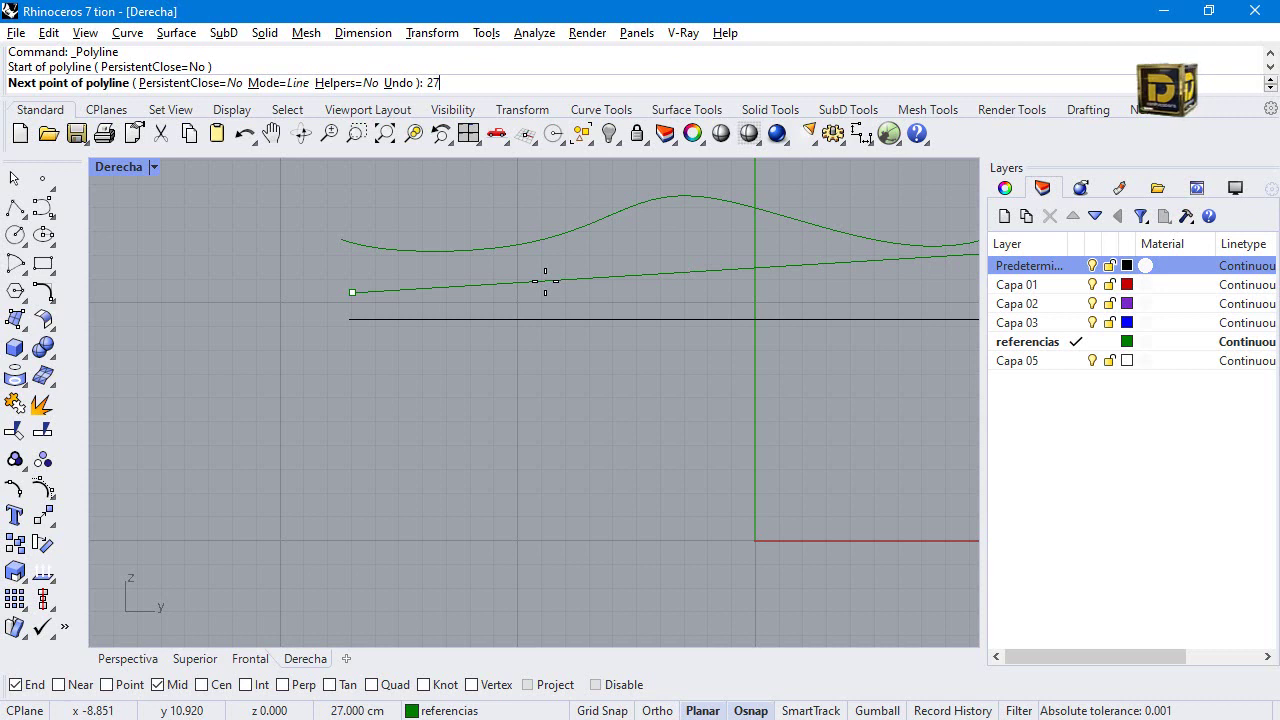
text(..)
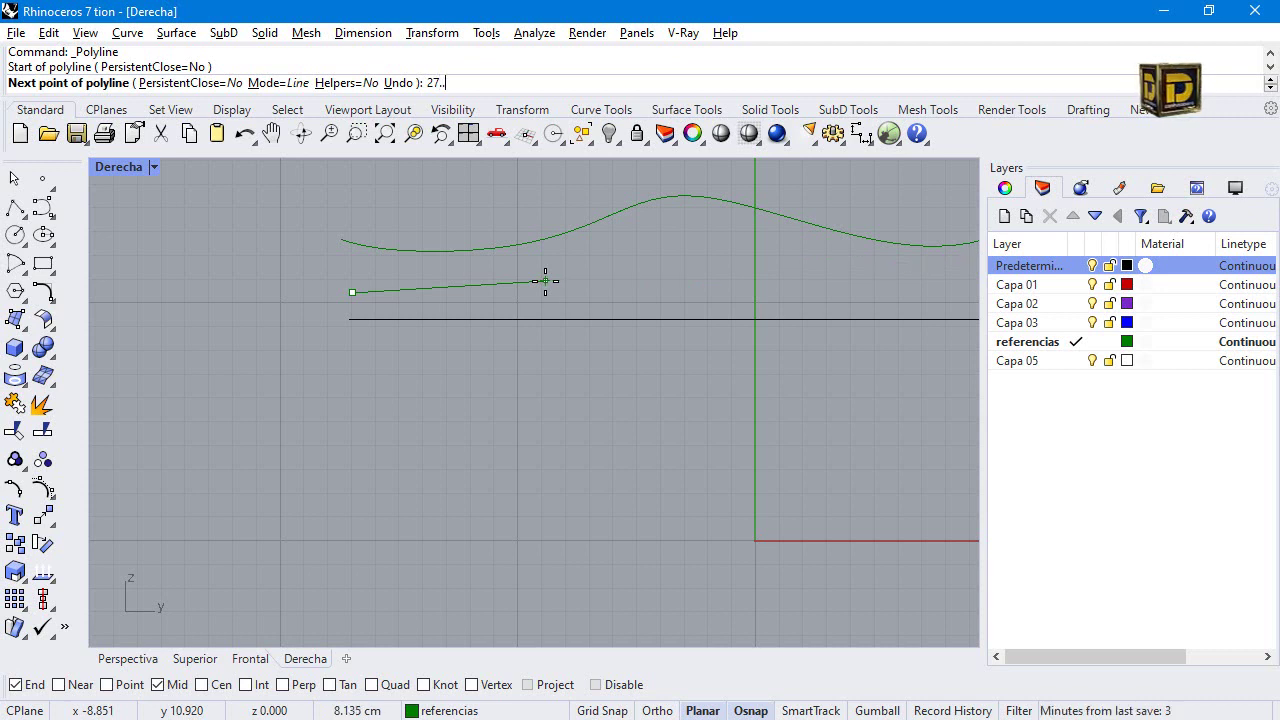
text(7)
key(Return)
scroll(600, 292, down, 4)
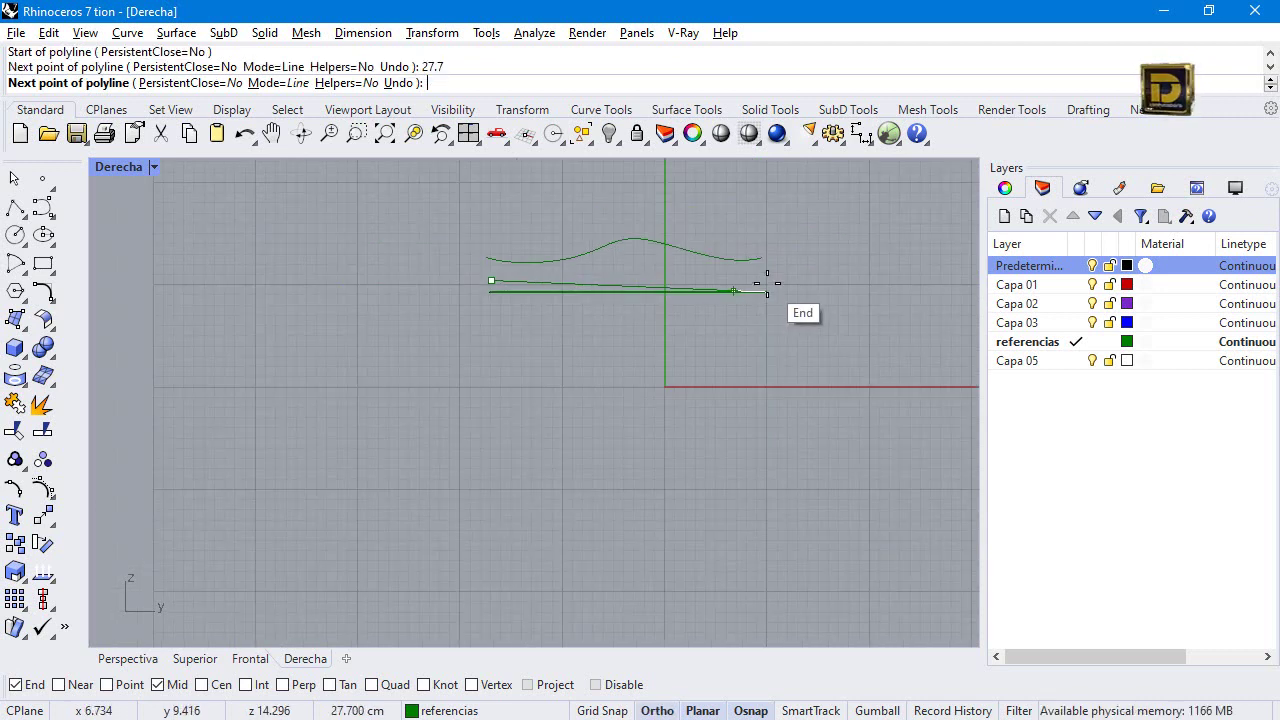
key(shift)
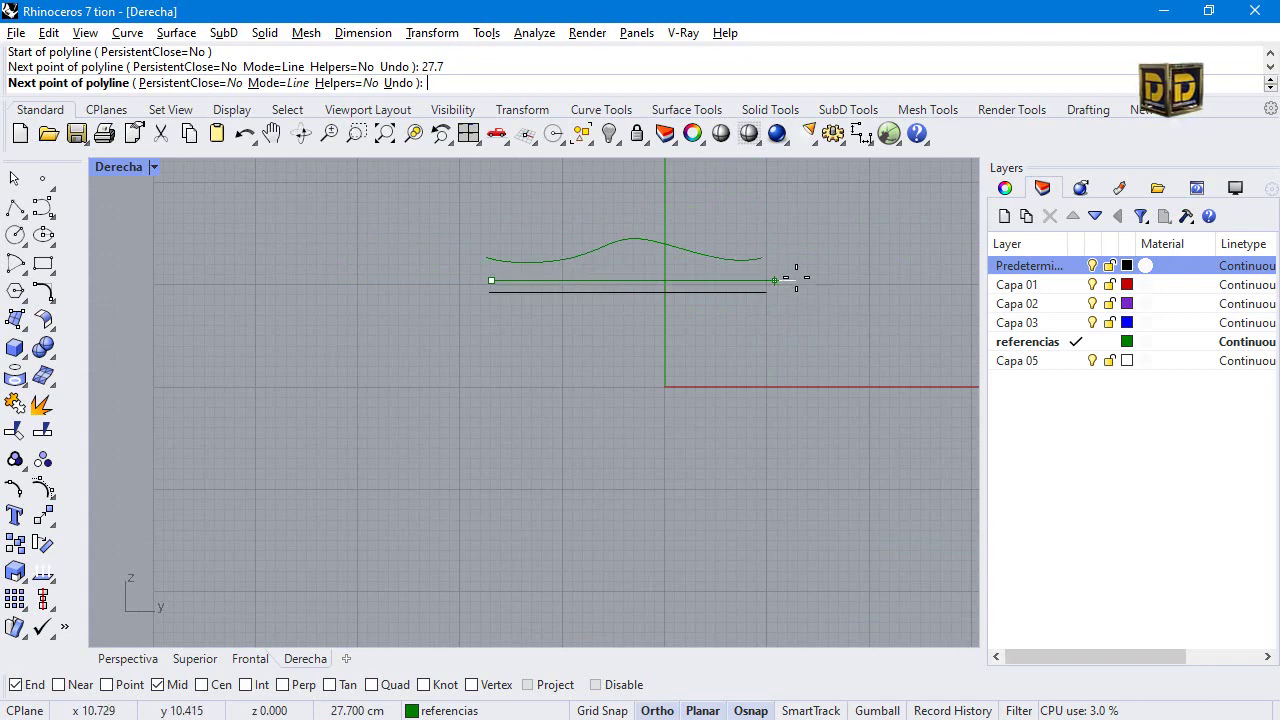
click(795, 279)
key(Return)
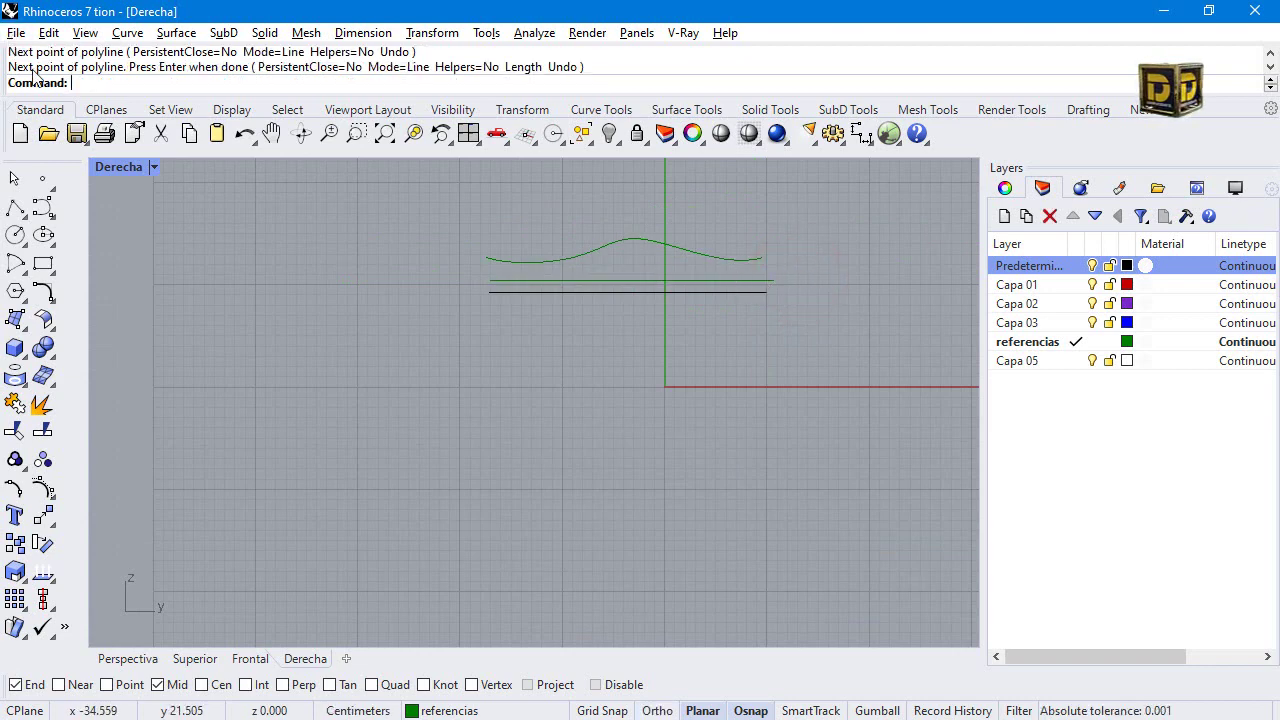
Flow a copy of the ellipse onto the wavy side-profile curve, using the straight 27.7 cm line as the base curve.
click(502, 291)
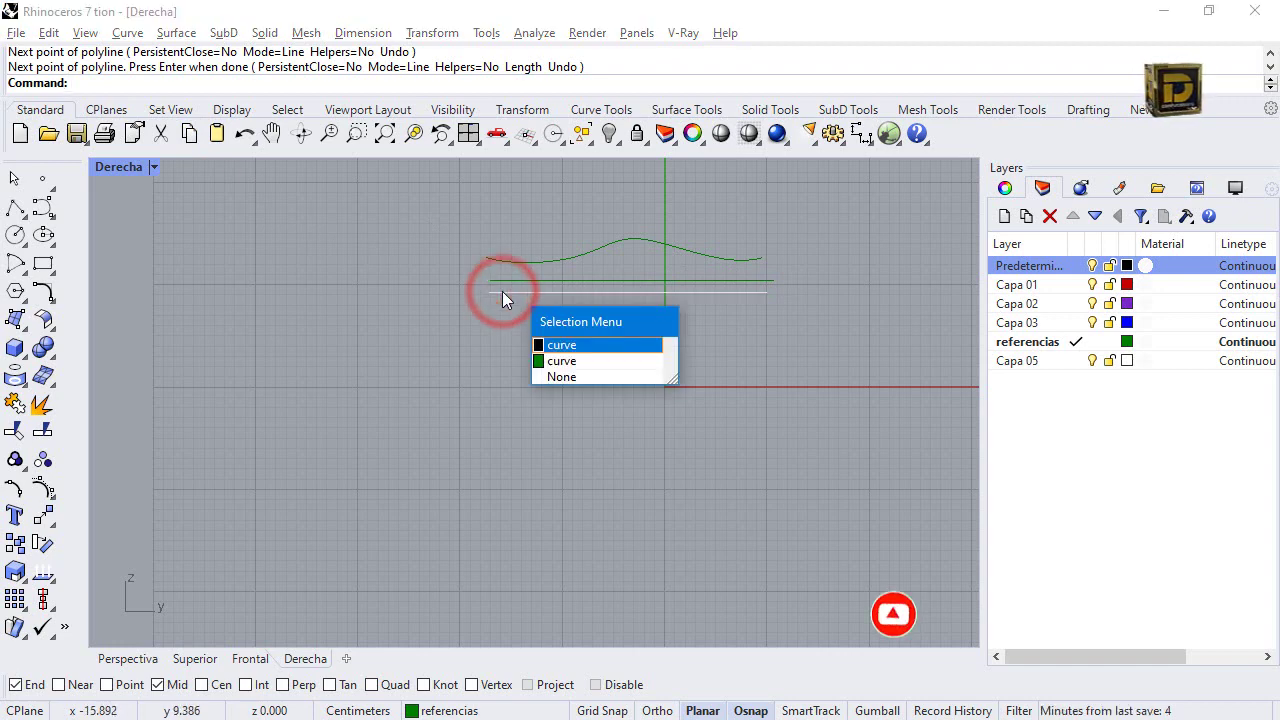
click(563, 347)
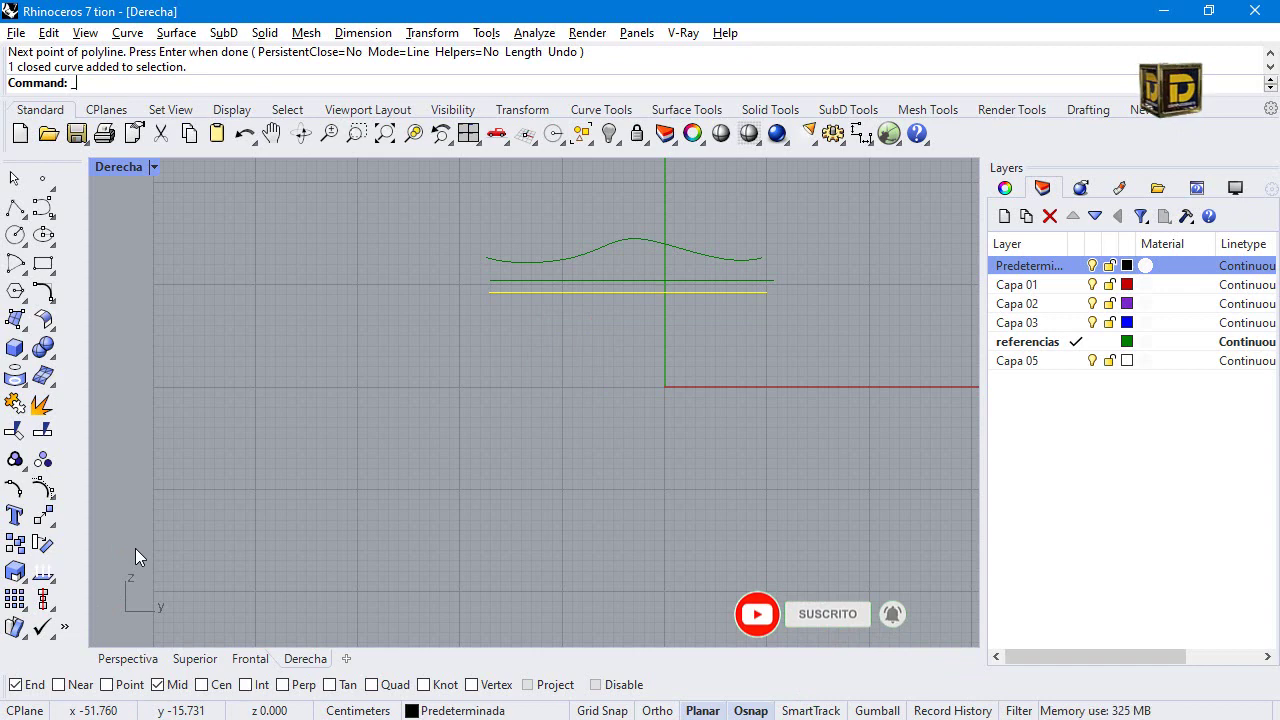
text(Flow)
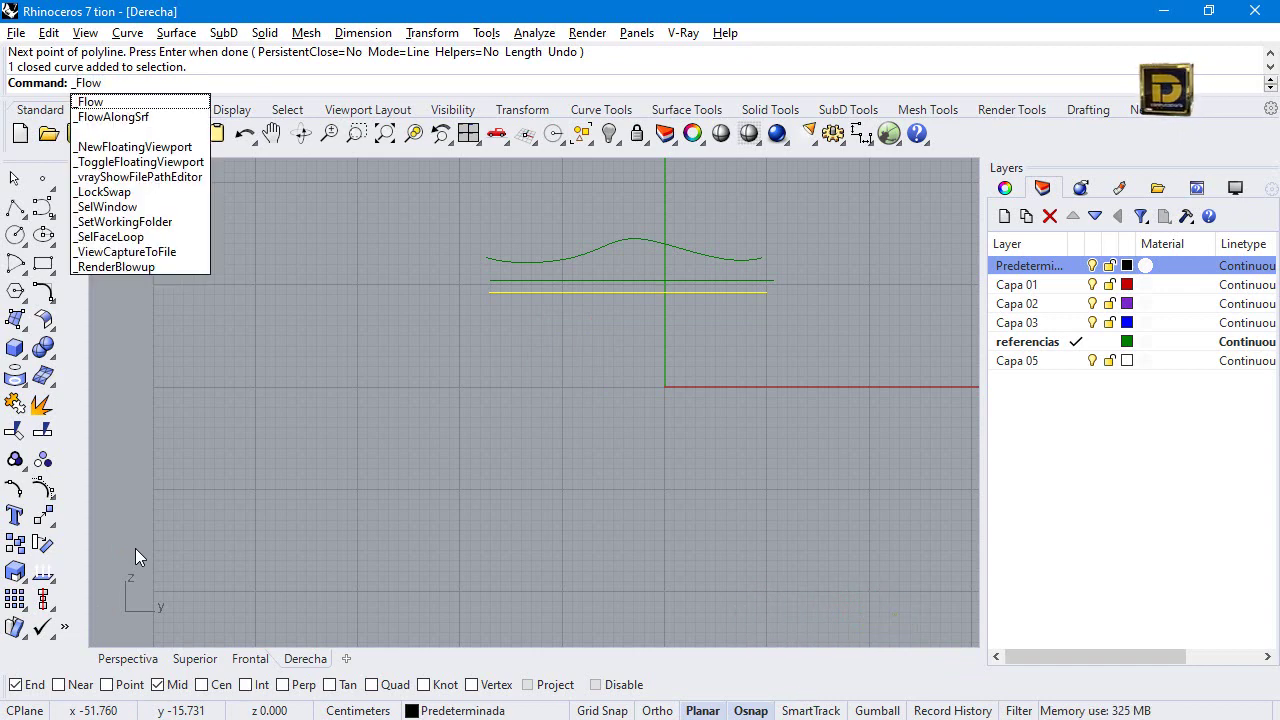
key(Return)
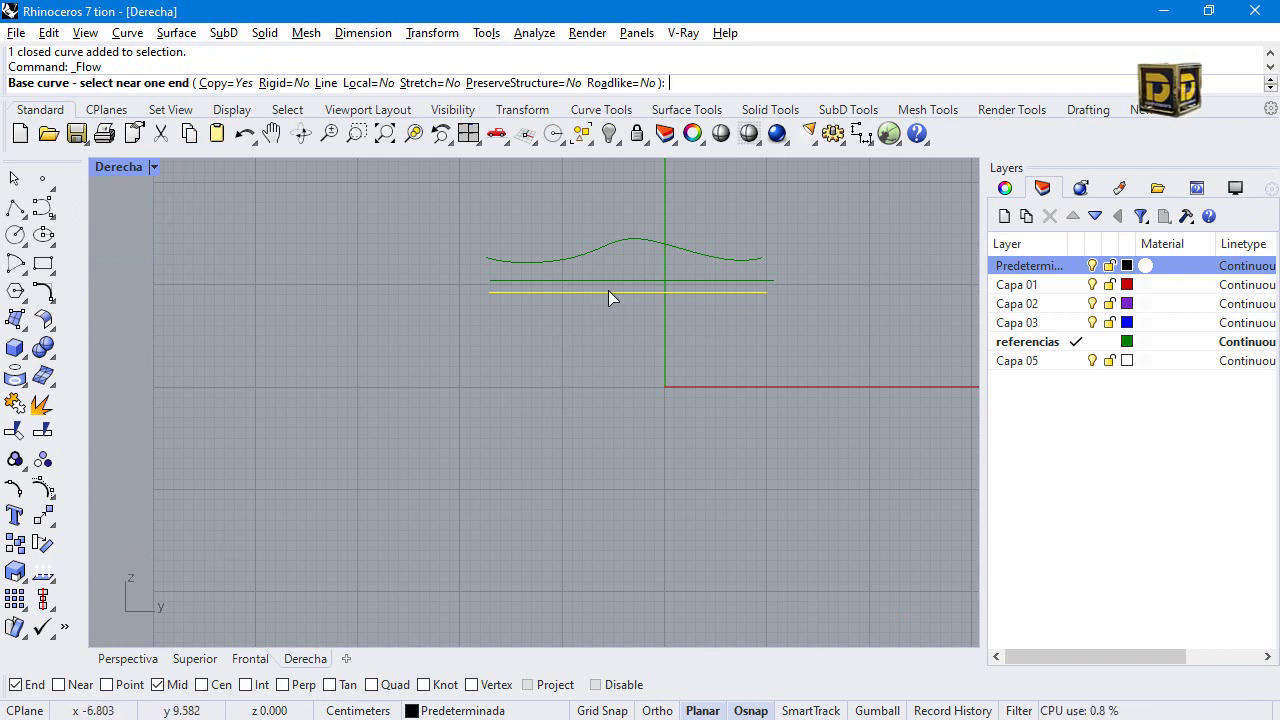
click(766, 283)
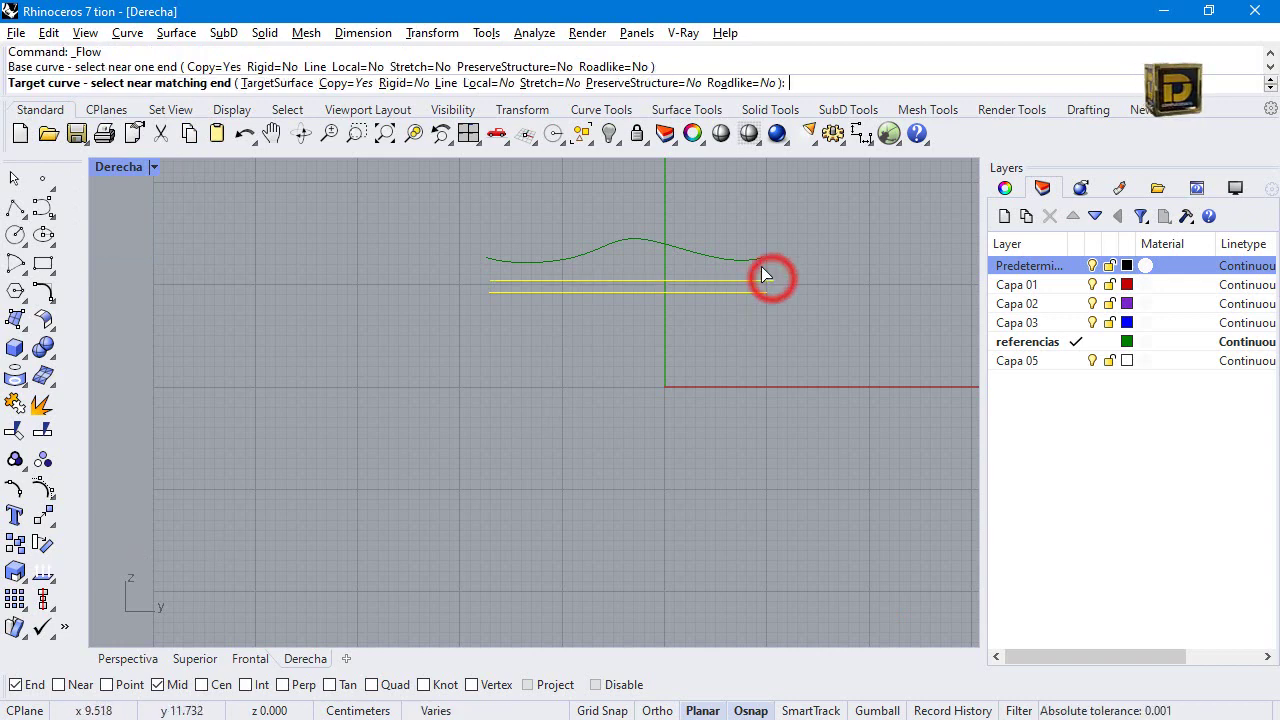
click(754, 256)
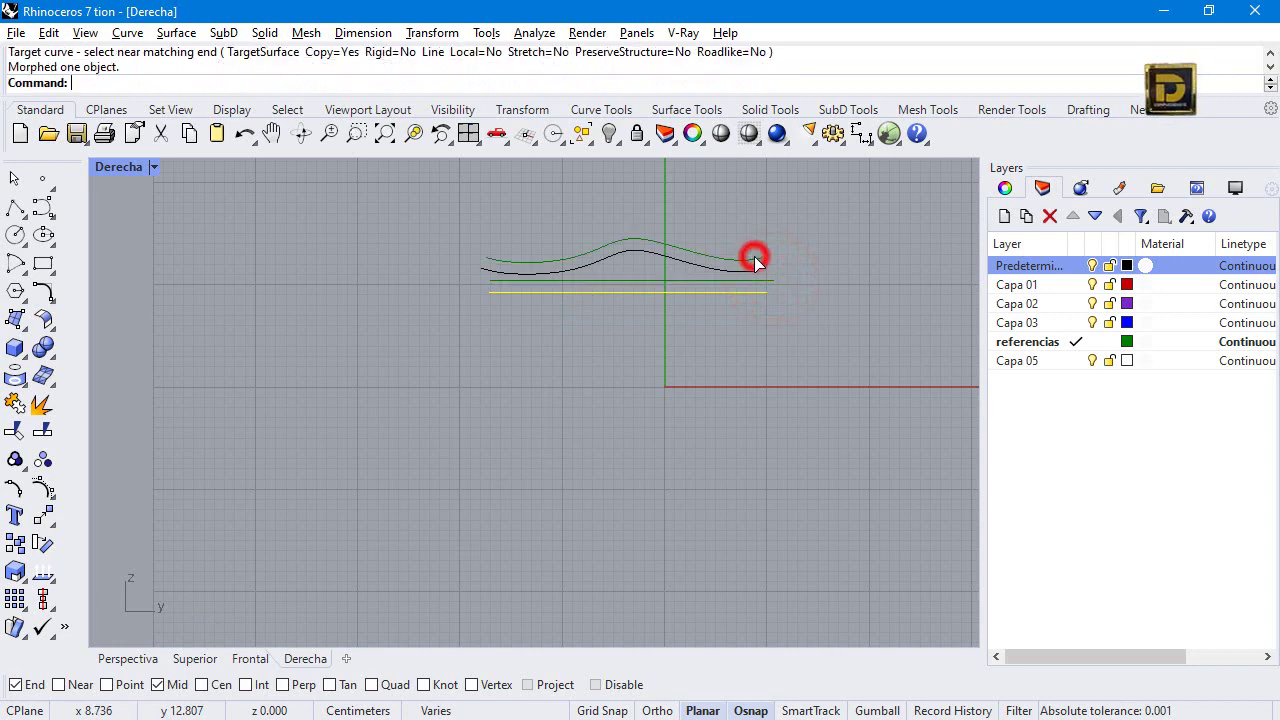
Restore the four-viewport layout and examine the flowed curve in the Perspectiva and Frontal viewports.
click(110, 166)
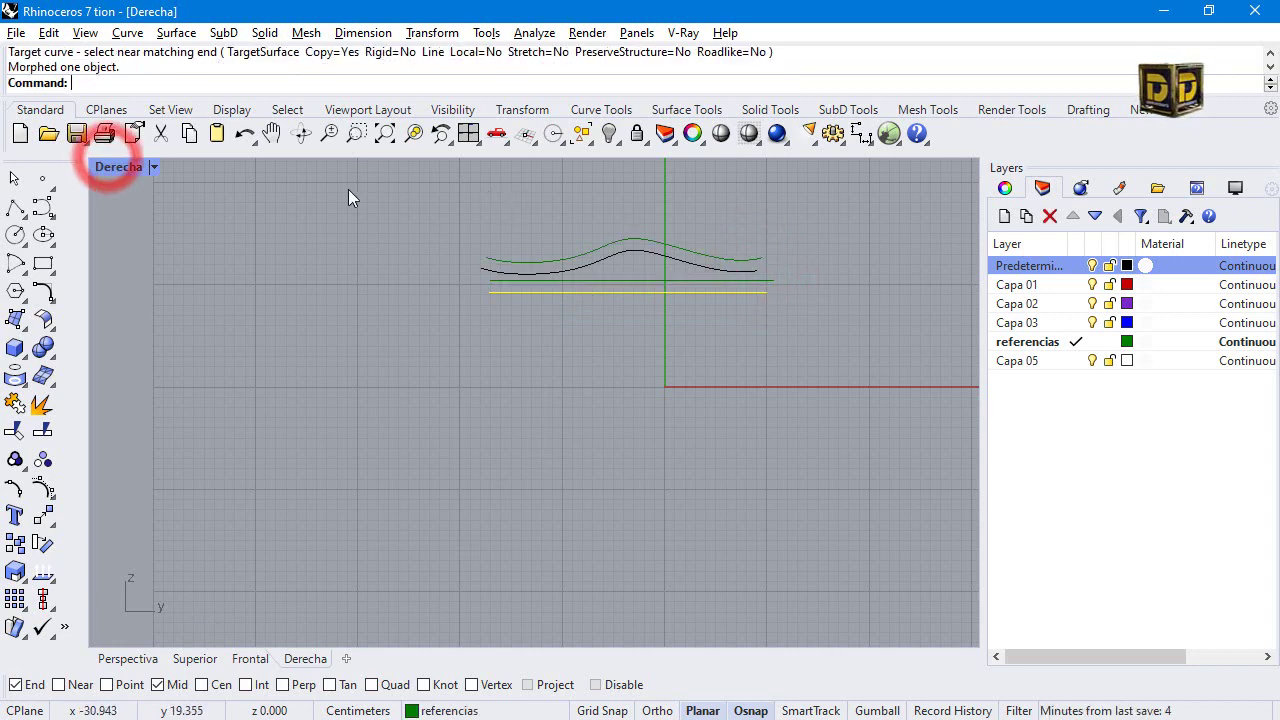
double_click(128, 167)
right_drag(780, 260, 737, 237)
click(737, 234)
scroll(770, 258, down, 3)
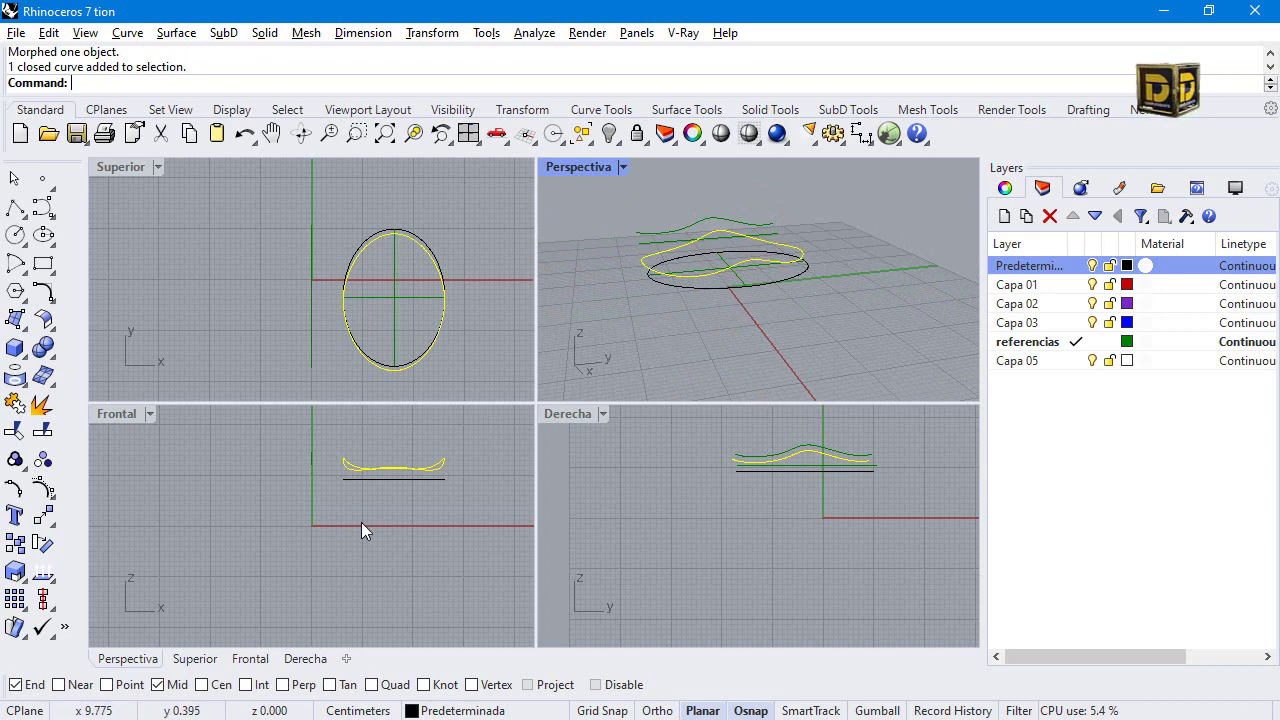
scroll(403, 487, up, 4)
scroll(410, 473, up, 1)
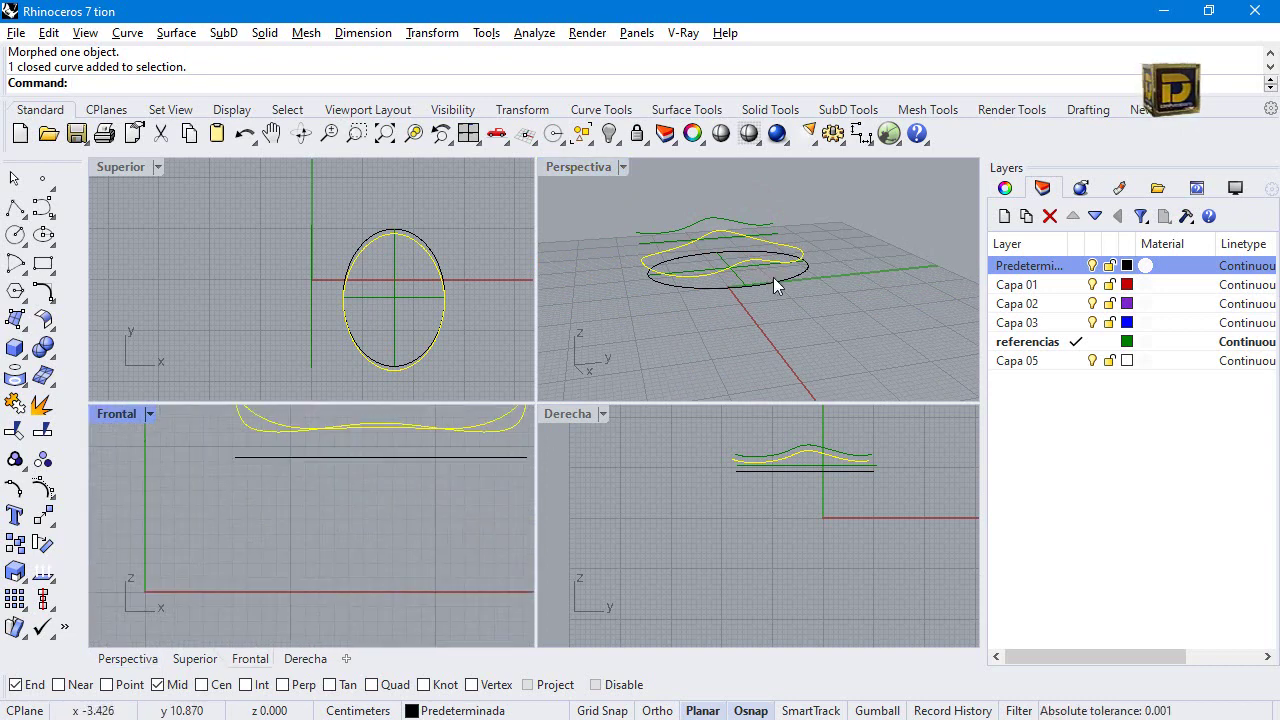
Delete the wavy profile, the 27.7 cm line, the original ellipse and both reference lines, keeping only the flowed curve.
click(700, 224)
scroll(760, 250, down, 2)
right_drag(760, 250, 857, 277)
scroll(829, 244, up, 4)
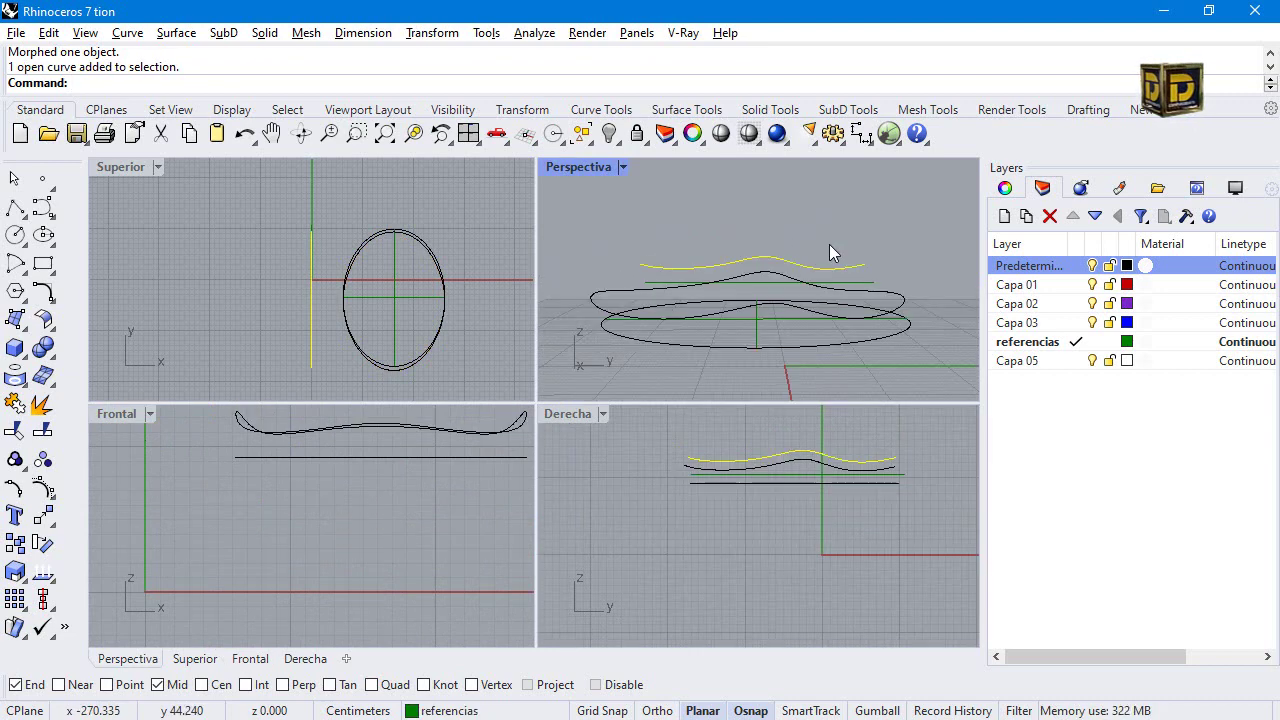
key(Delete)
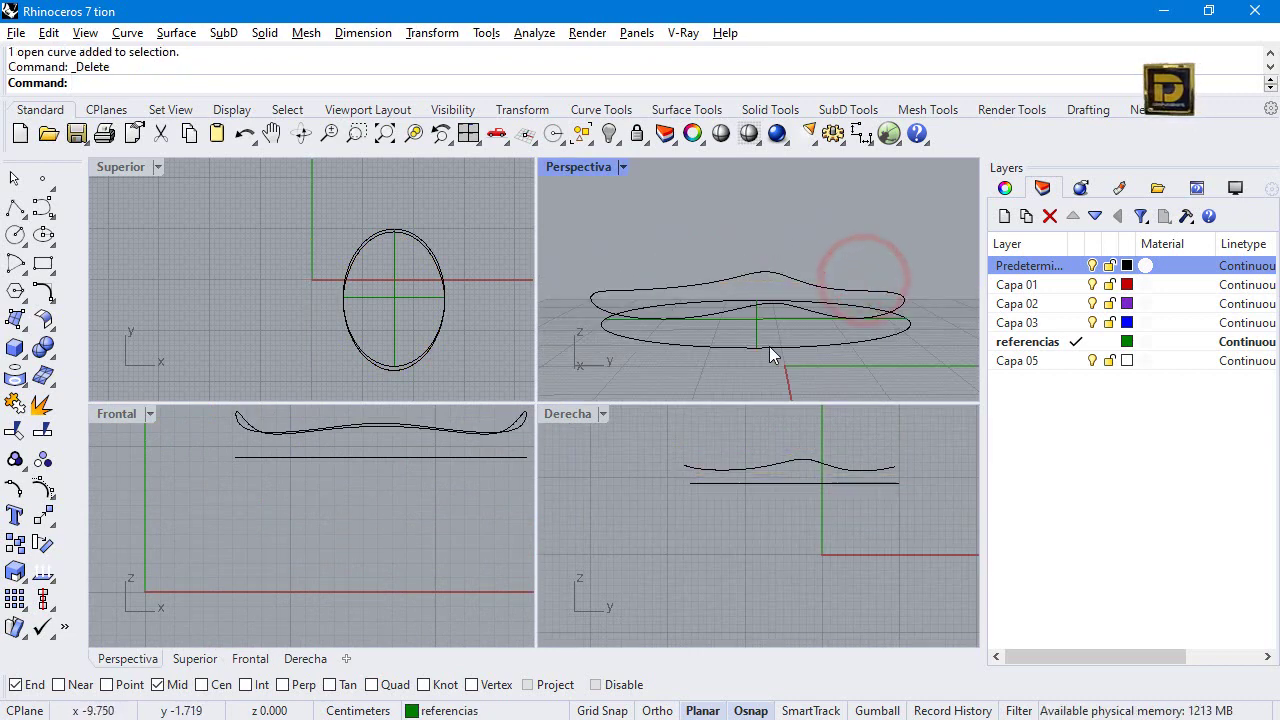
drag(905, 505, 682, 482)
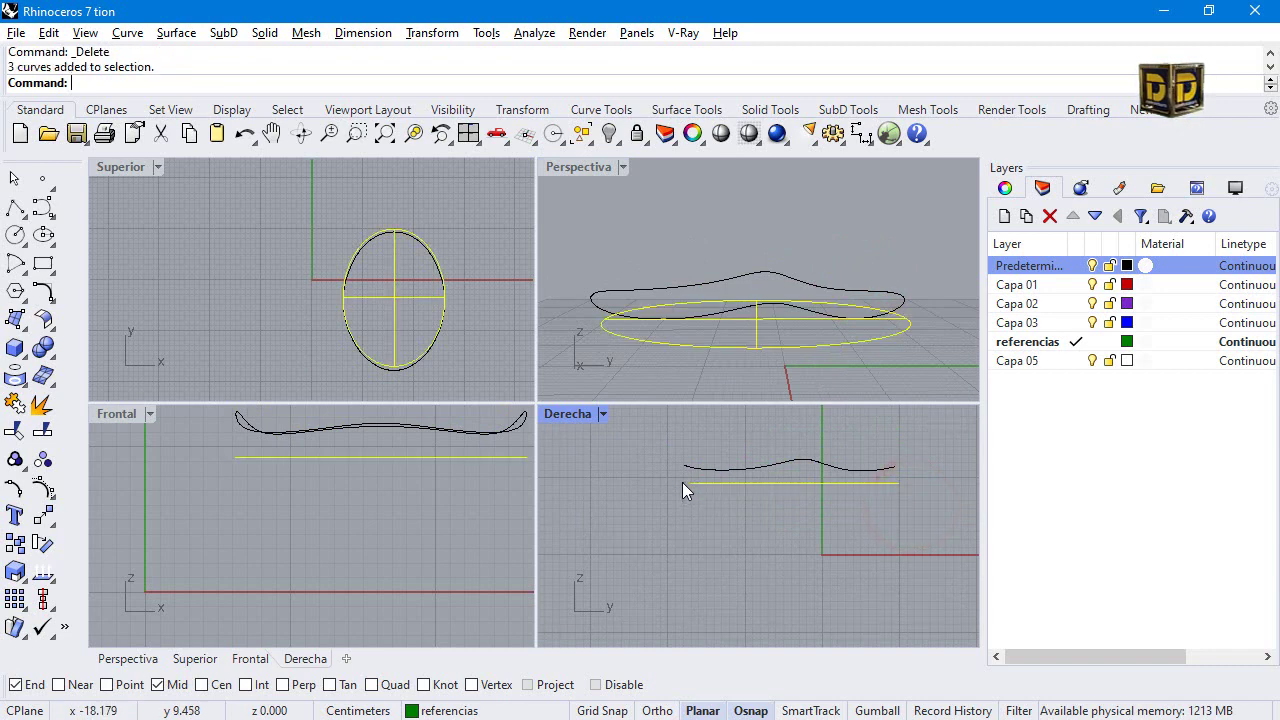
key(Delete)
right_drag(668, 265, 678, 293)
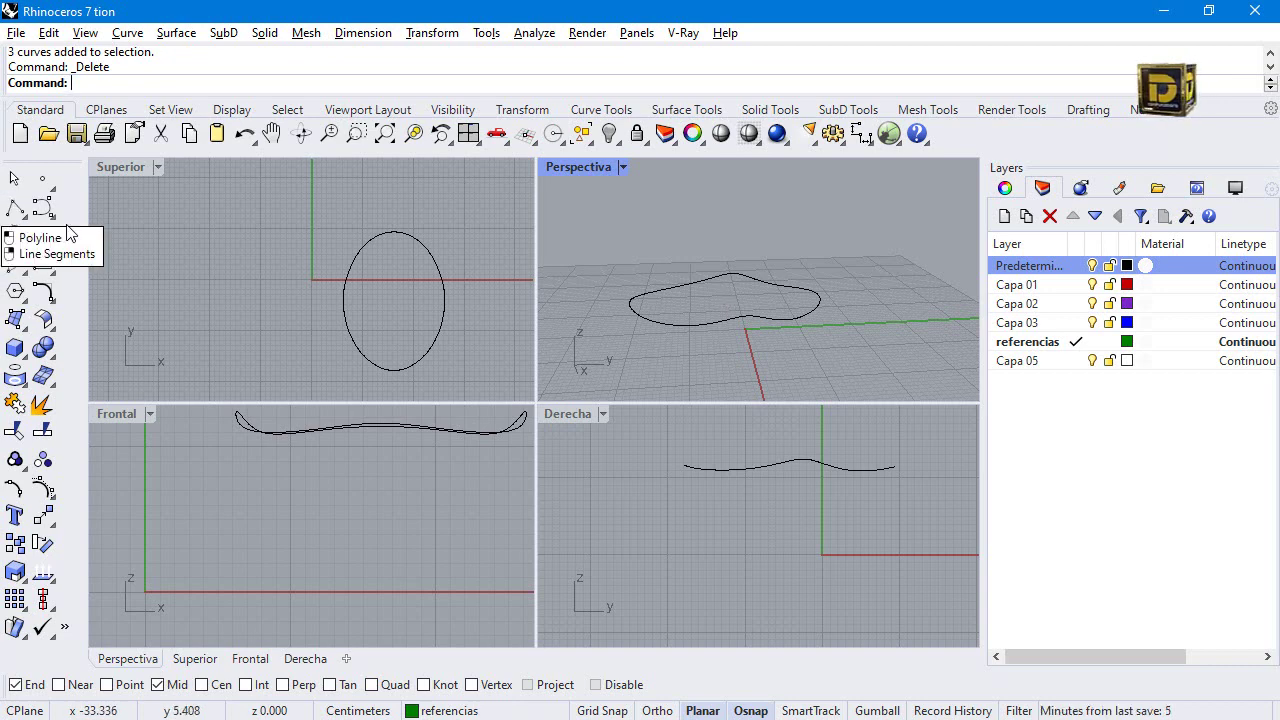
Display the flowed curve's control points, examine their distribution in the Superior viewport and hide them.
scroll(368, 276, down, 2)
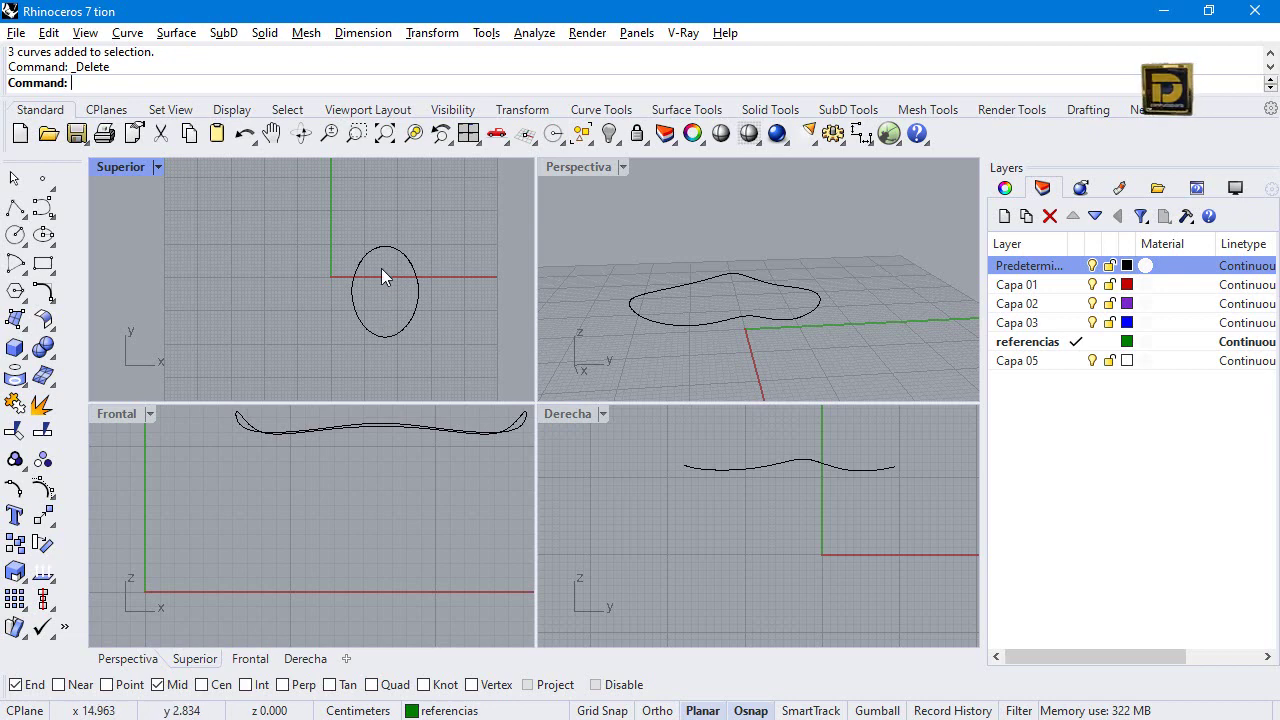
scroll(383, 267, up, 3)
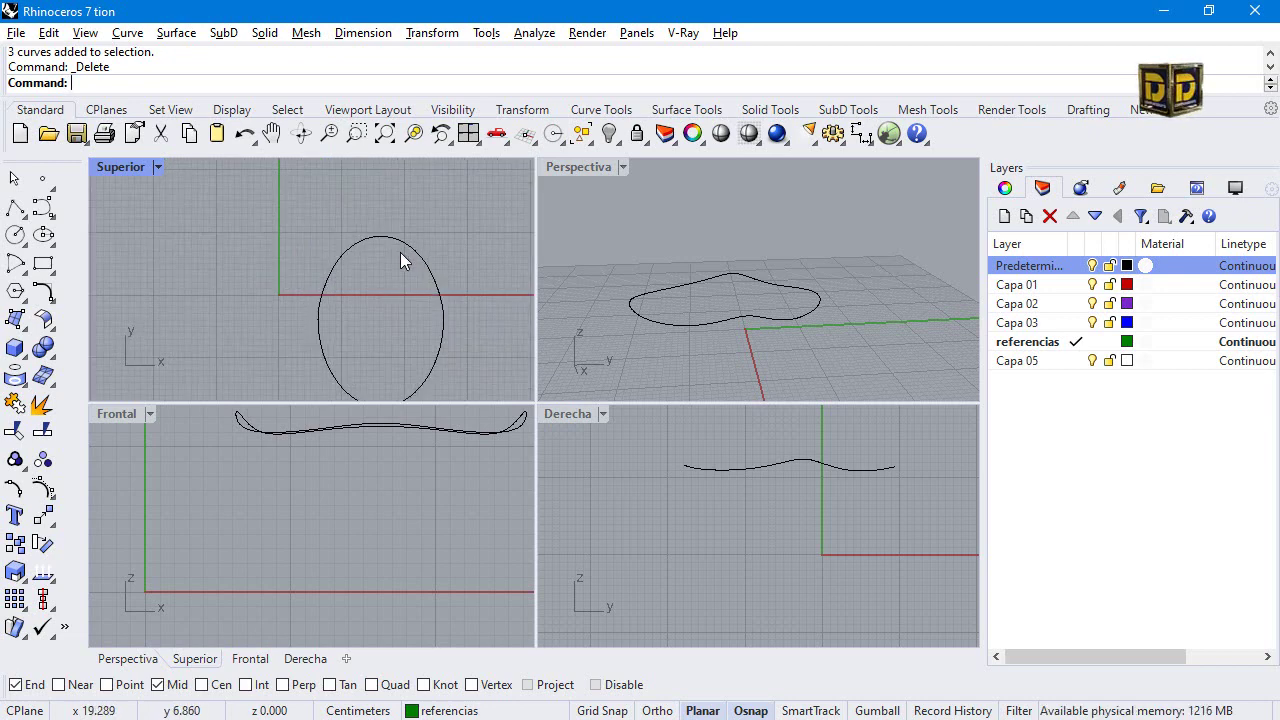
click(372, 240)
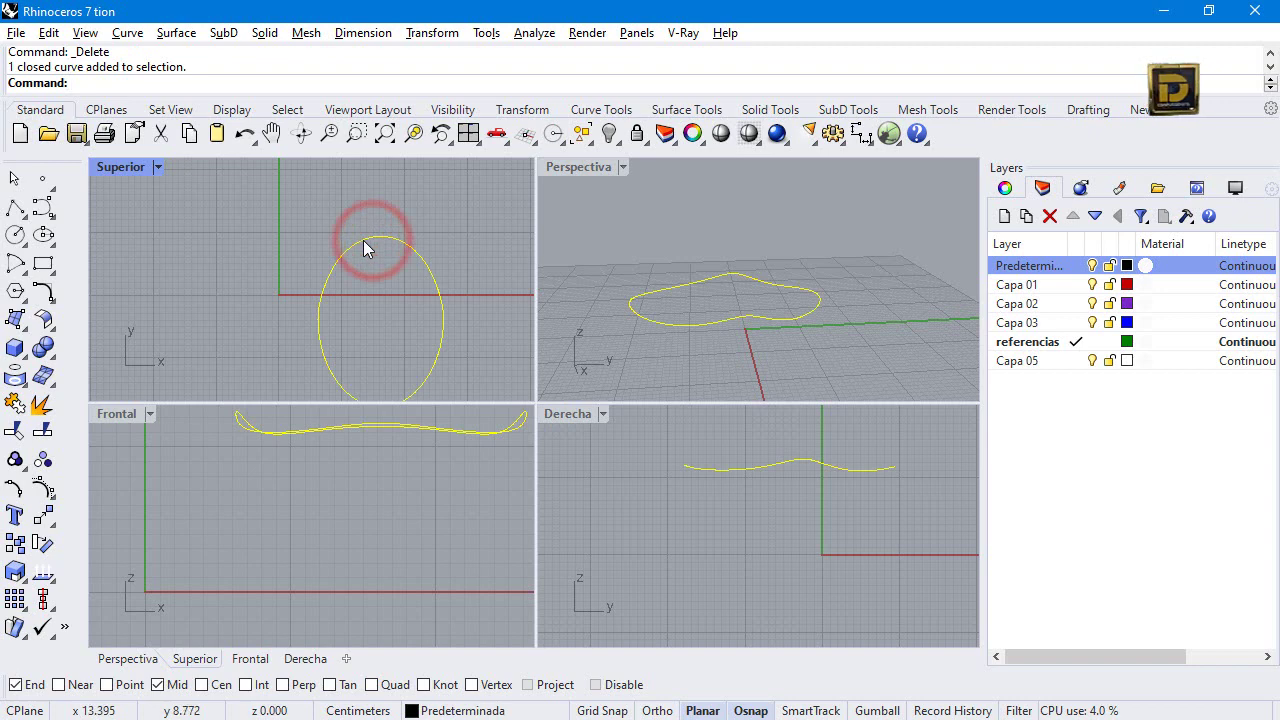
click(44, 488)
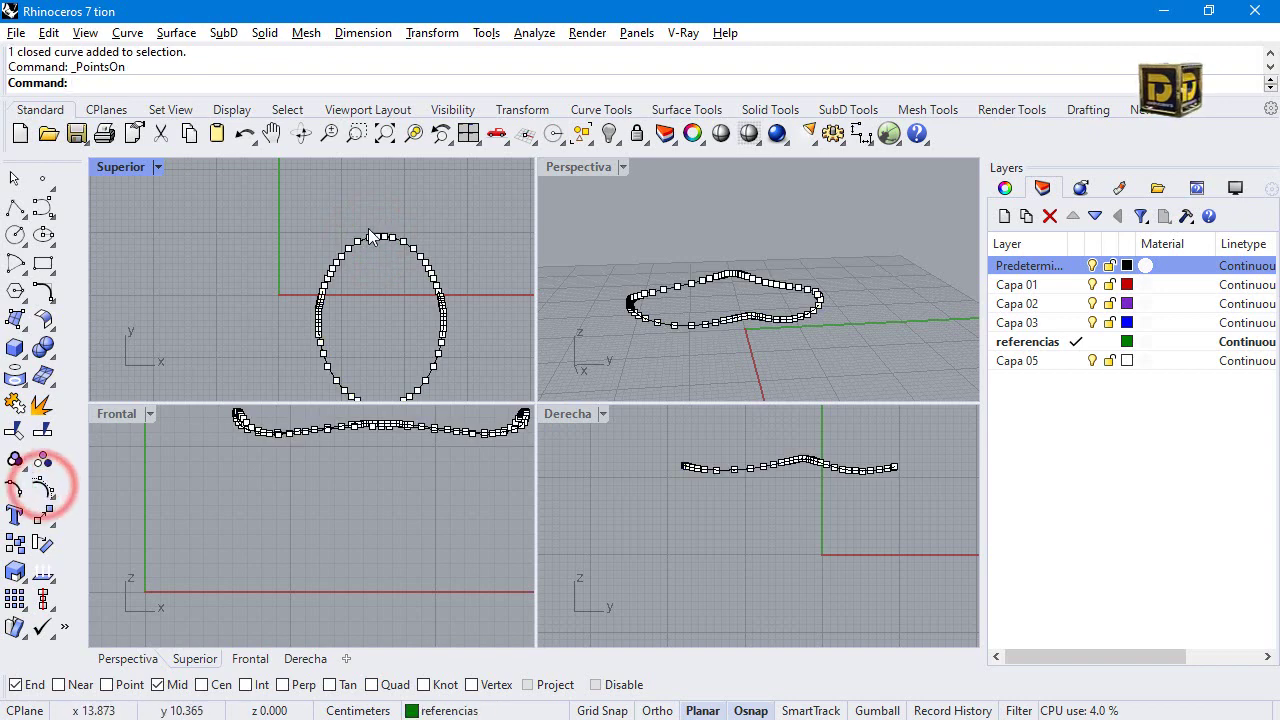
scroll(432, 273, up, 1)
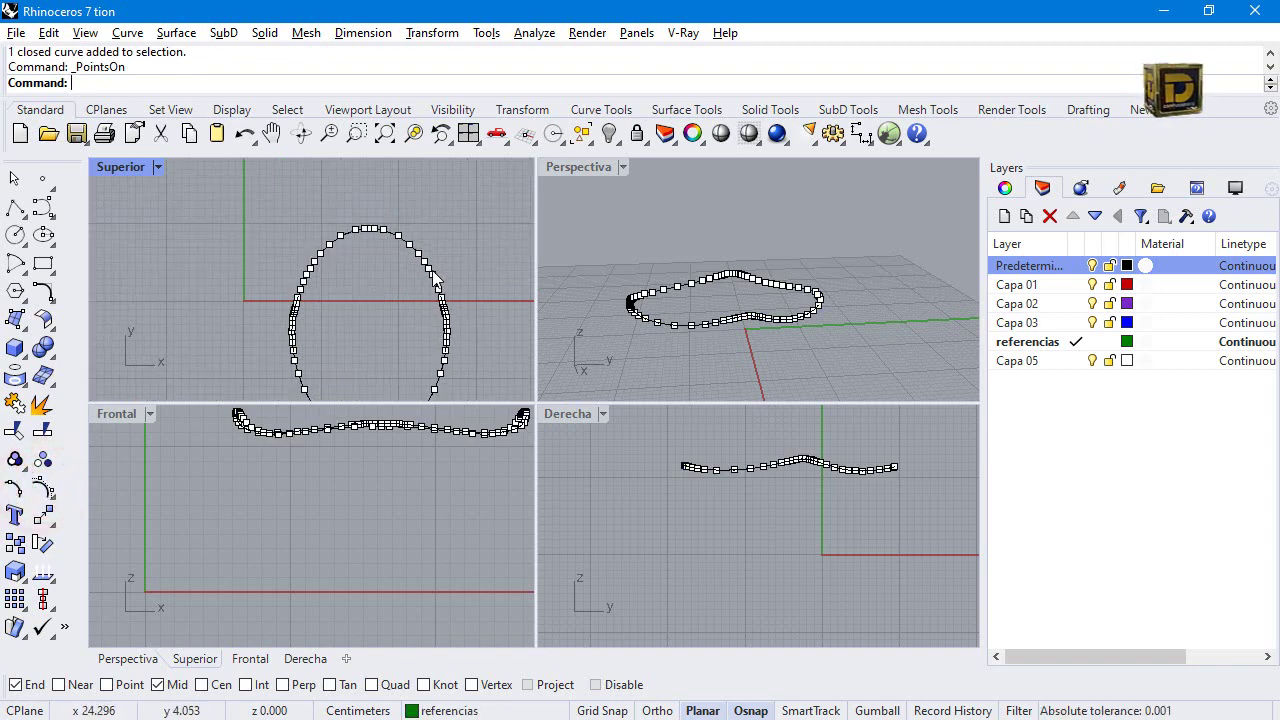
scroll(377, 277, up, 1)
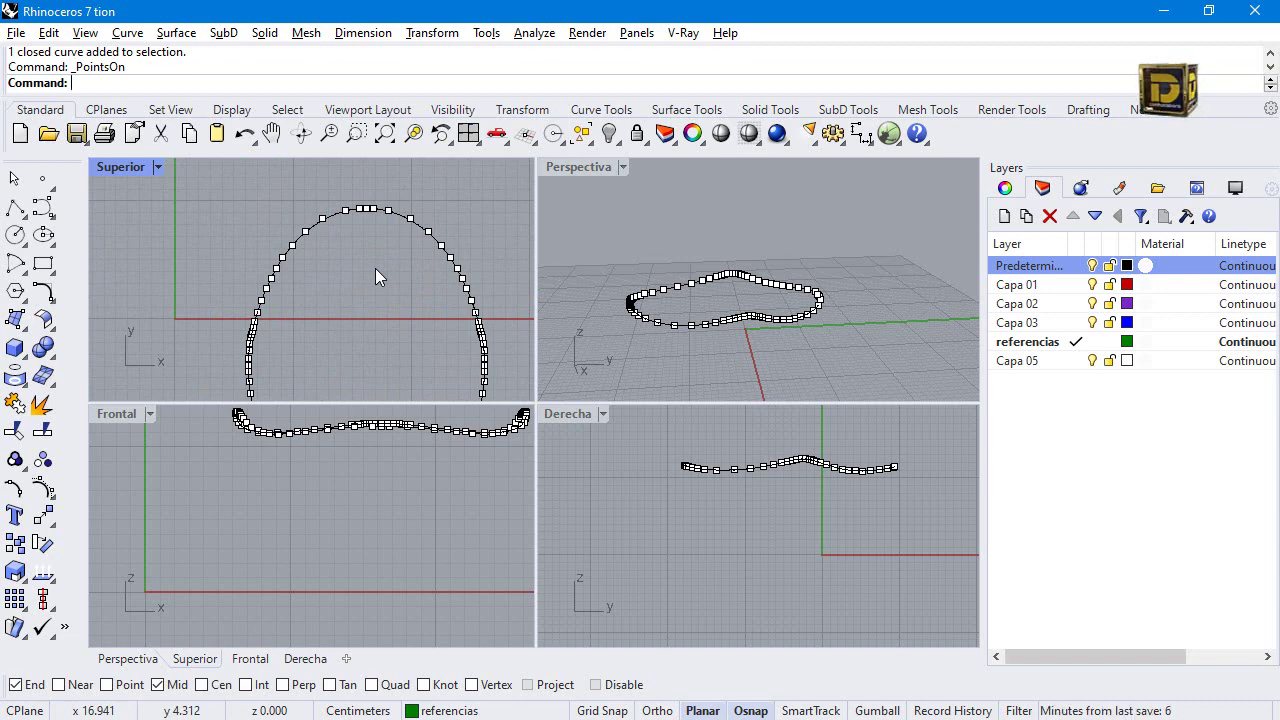
key(Escape)
Try to move the five control points at the curve's positive-Y end outward in the Superior viewport, undo the drag and hide the points.
click(418, 218)
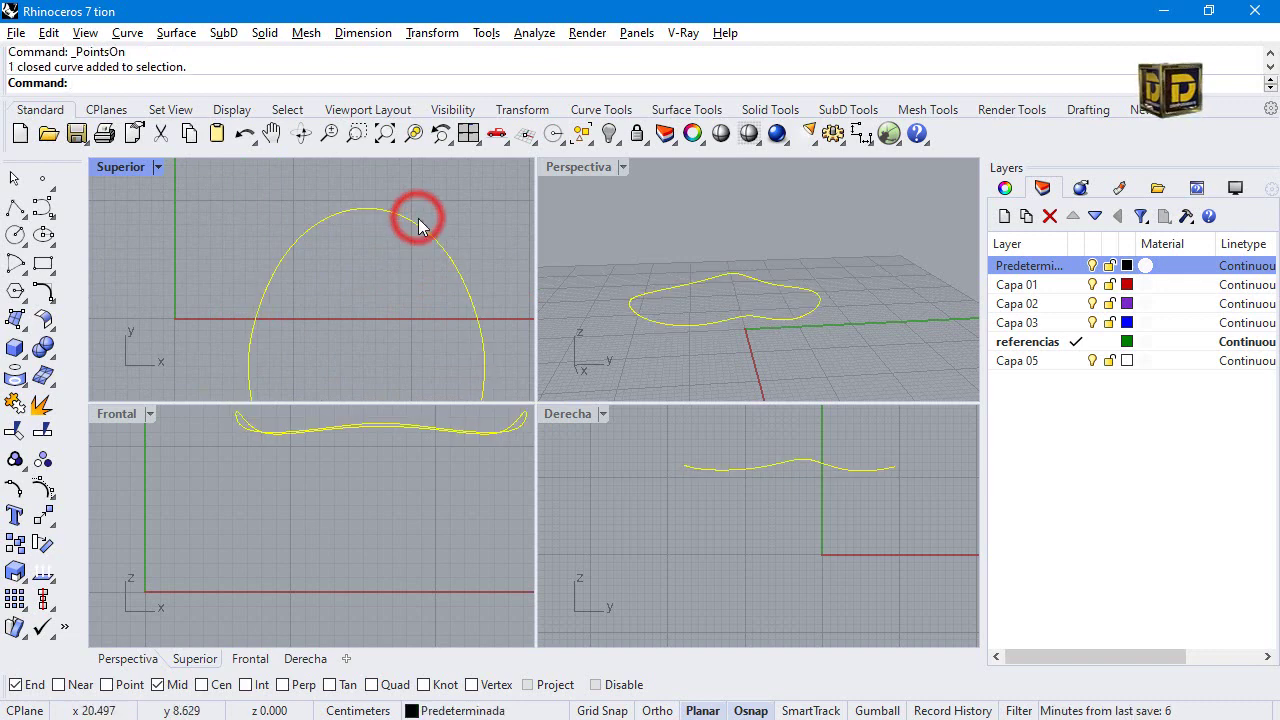
click(43, 487)
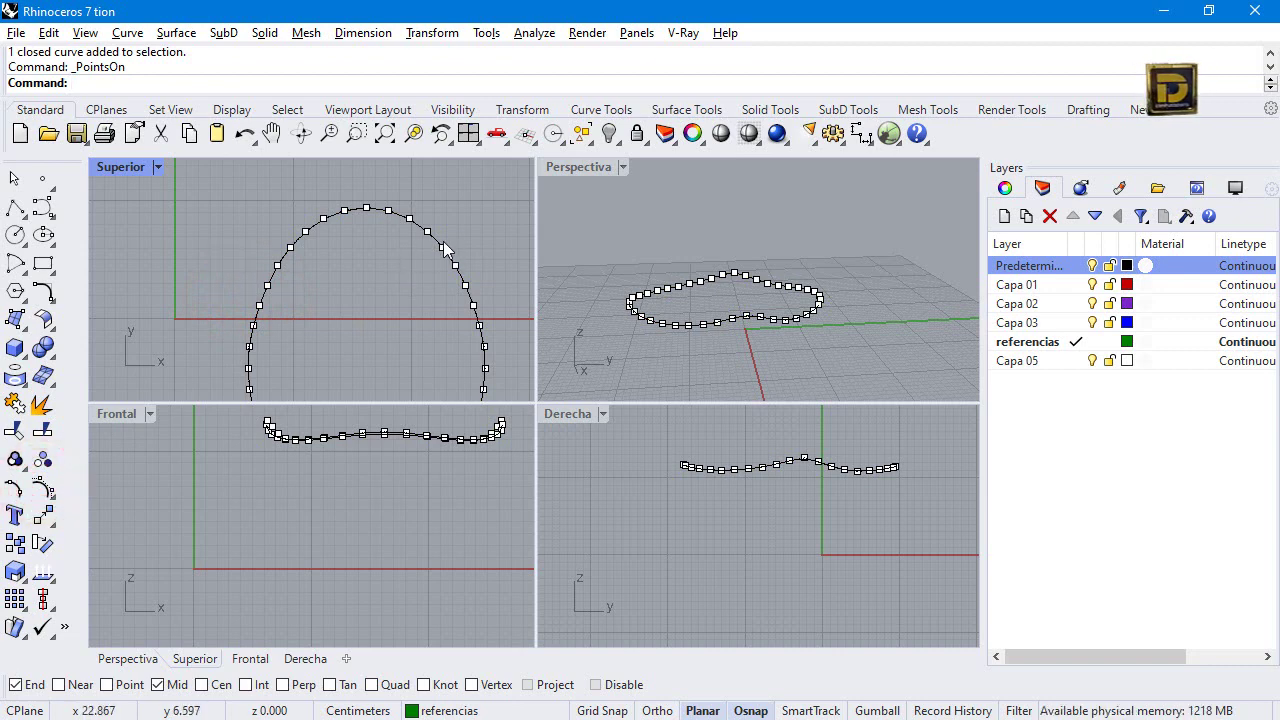
drag(316, 190, 352, 206)
scroll(388, 250, down, 2)
scroll(389, 233, up, 2)
scroll(368, 252, down, 3)
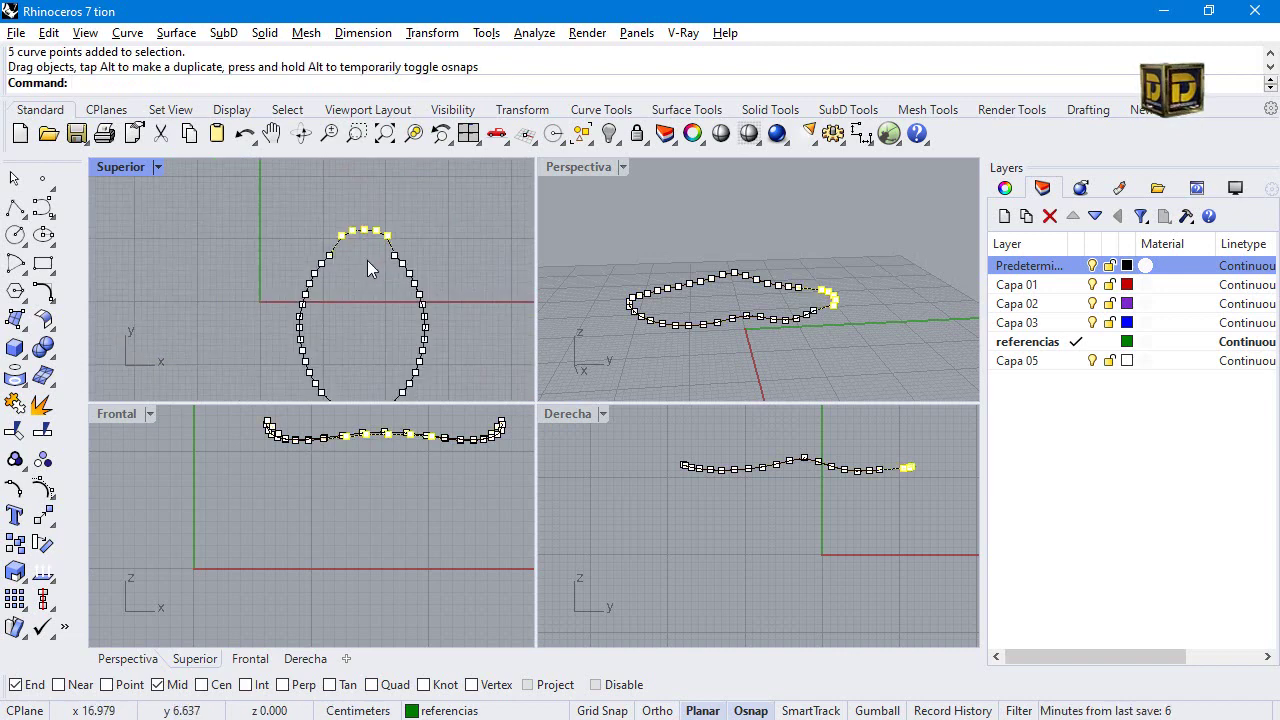
scroll(367, 260, down, 2)
key(ctrl+z)
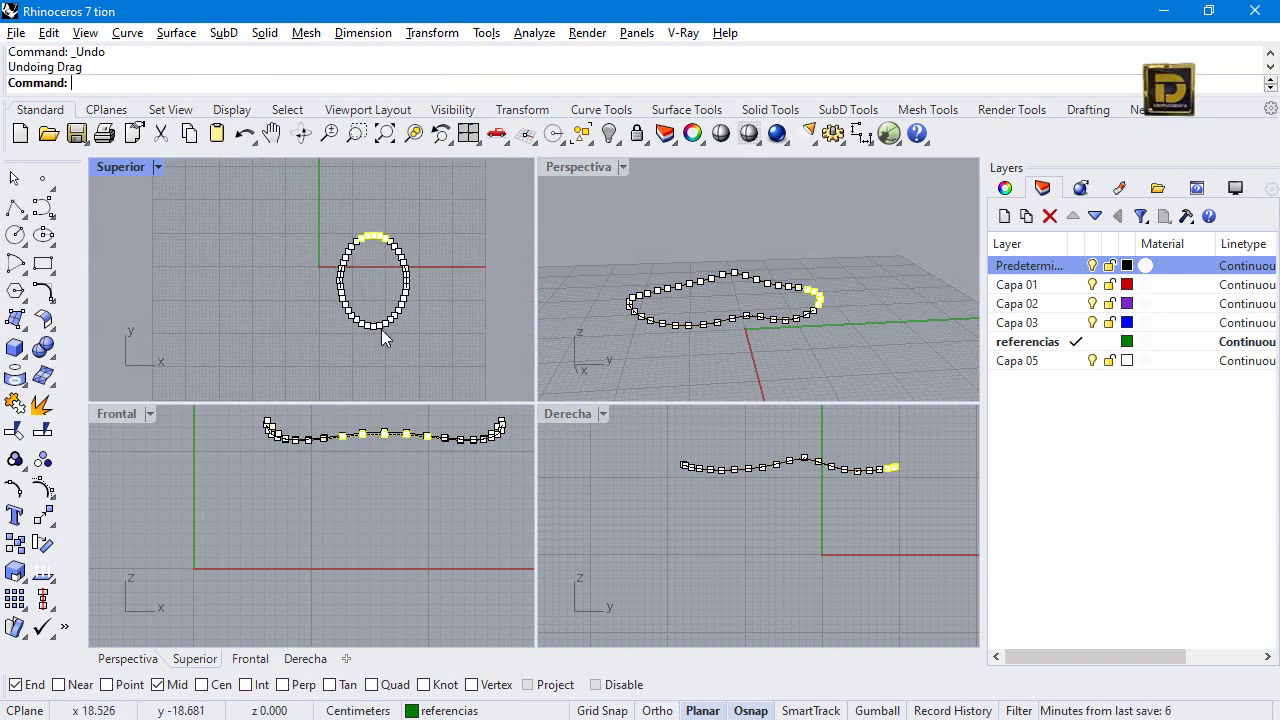
key(Escape)
key(Escape)
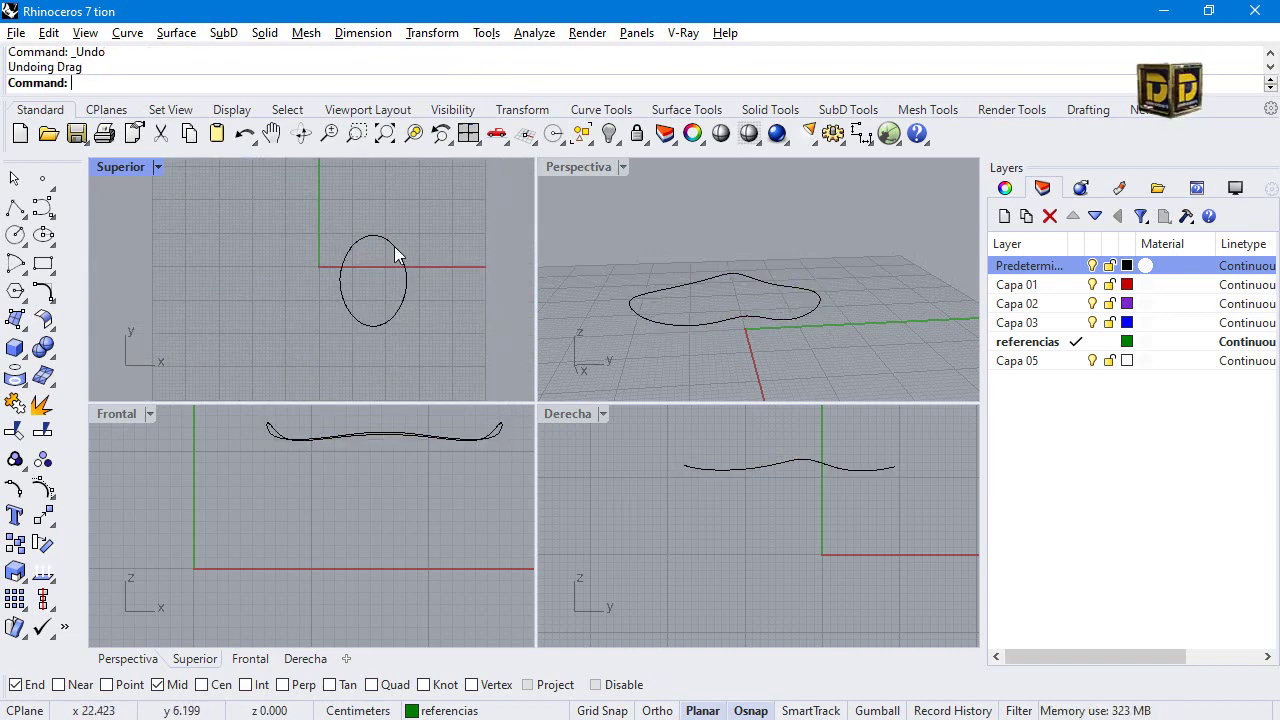
click(14, 207)
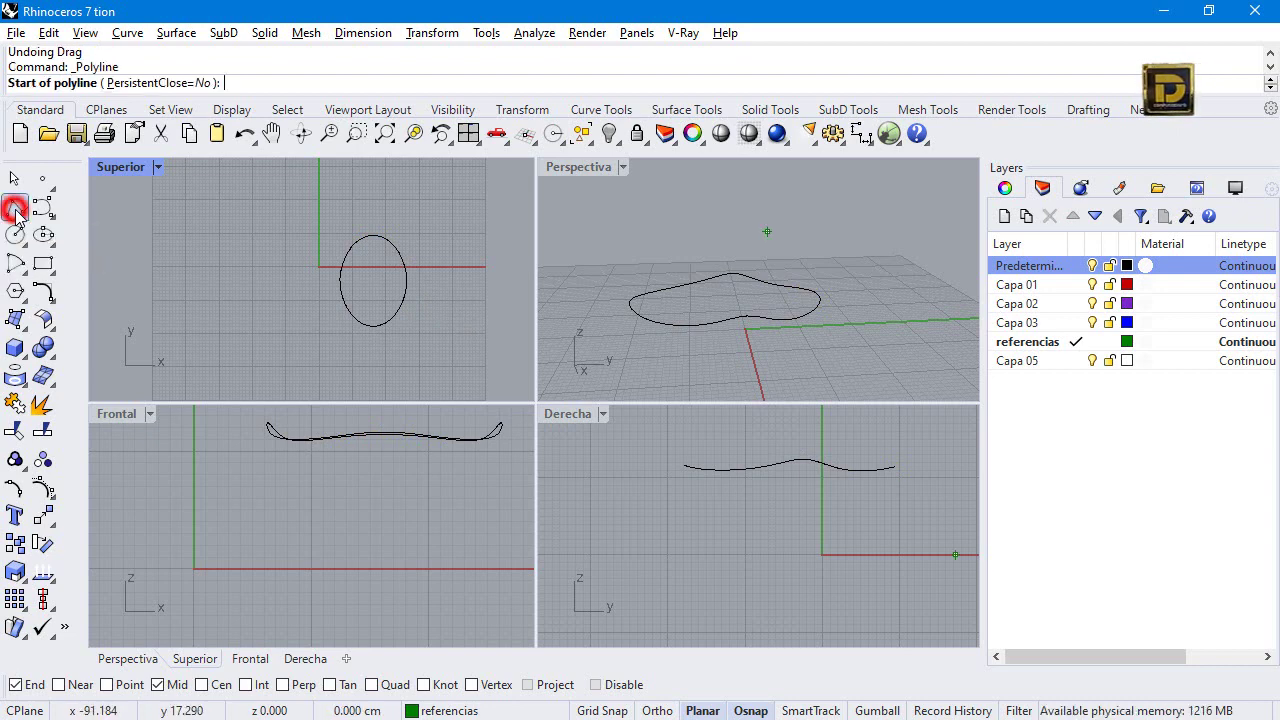
click(311, 258)
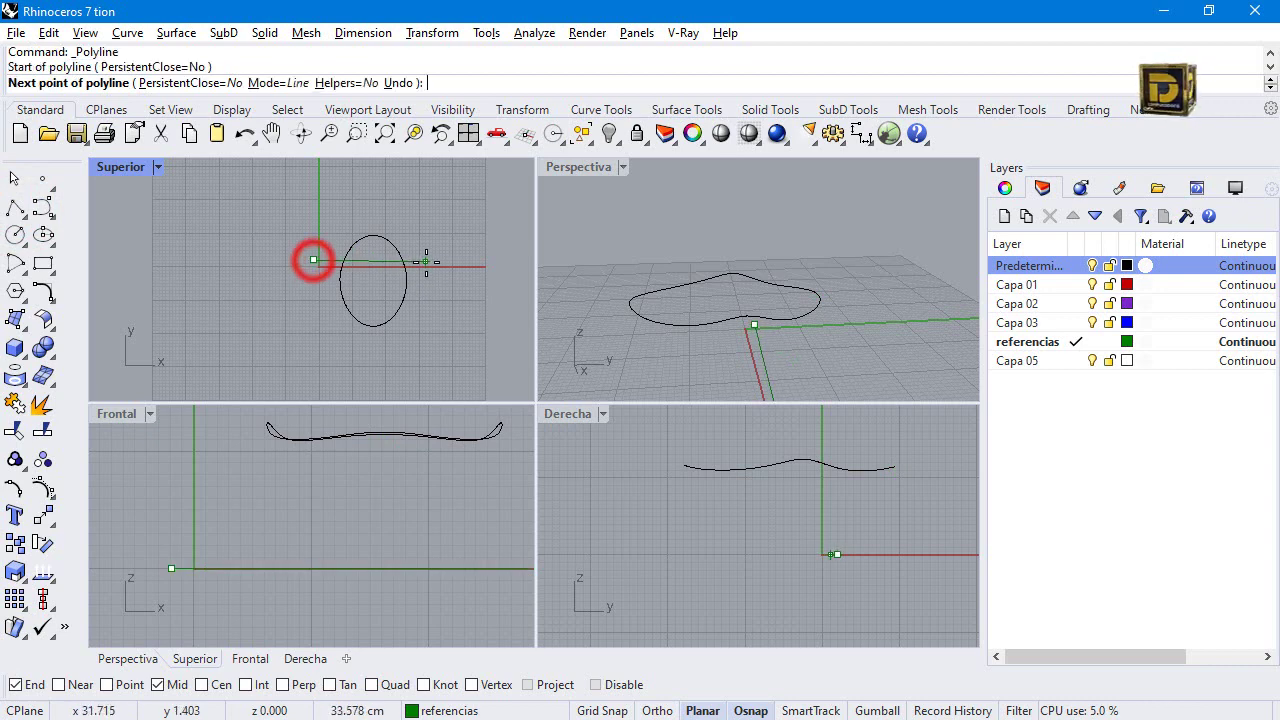
key(Escape)
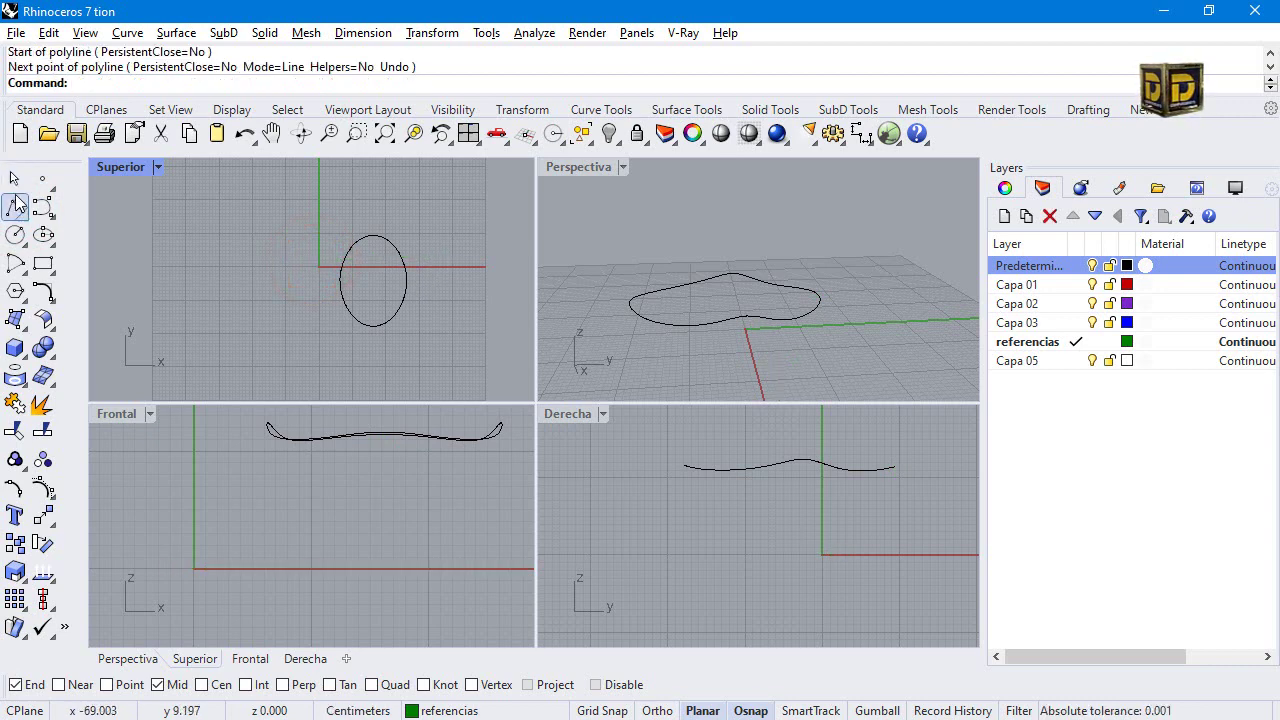
Draw a horizontal reference polyline across the flowed curve's positive-Y part in the Superior viewport, snapping both ends with Near.
click(16, 204)
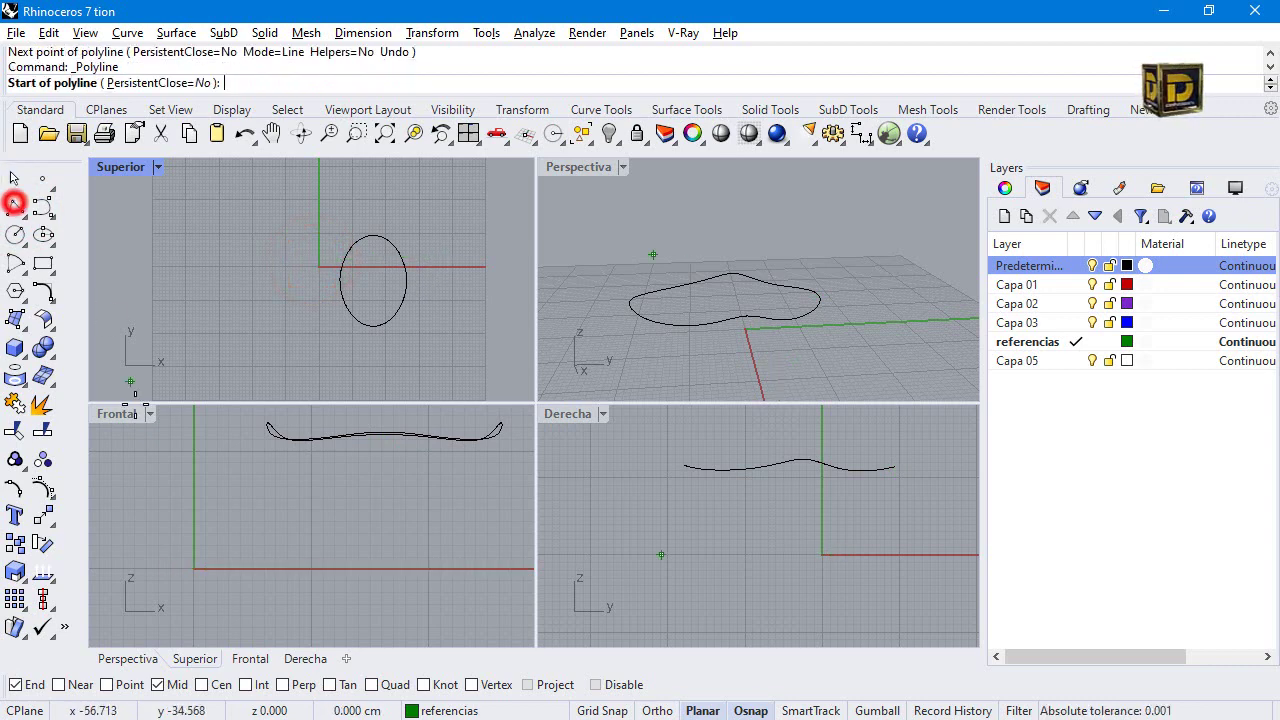
click(80, 686)
right_click(82, 686)
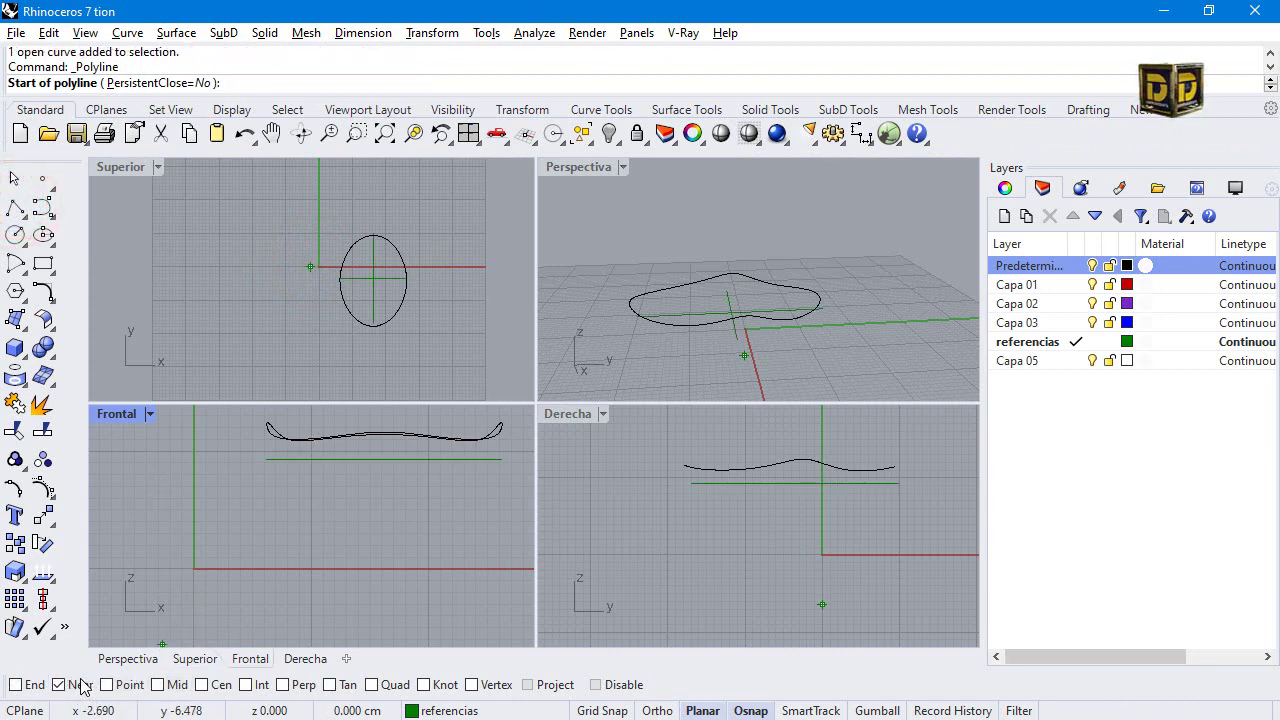
scroll(349, 246, up, 3)
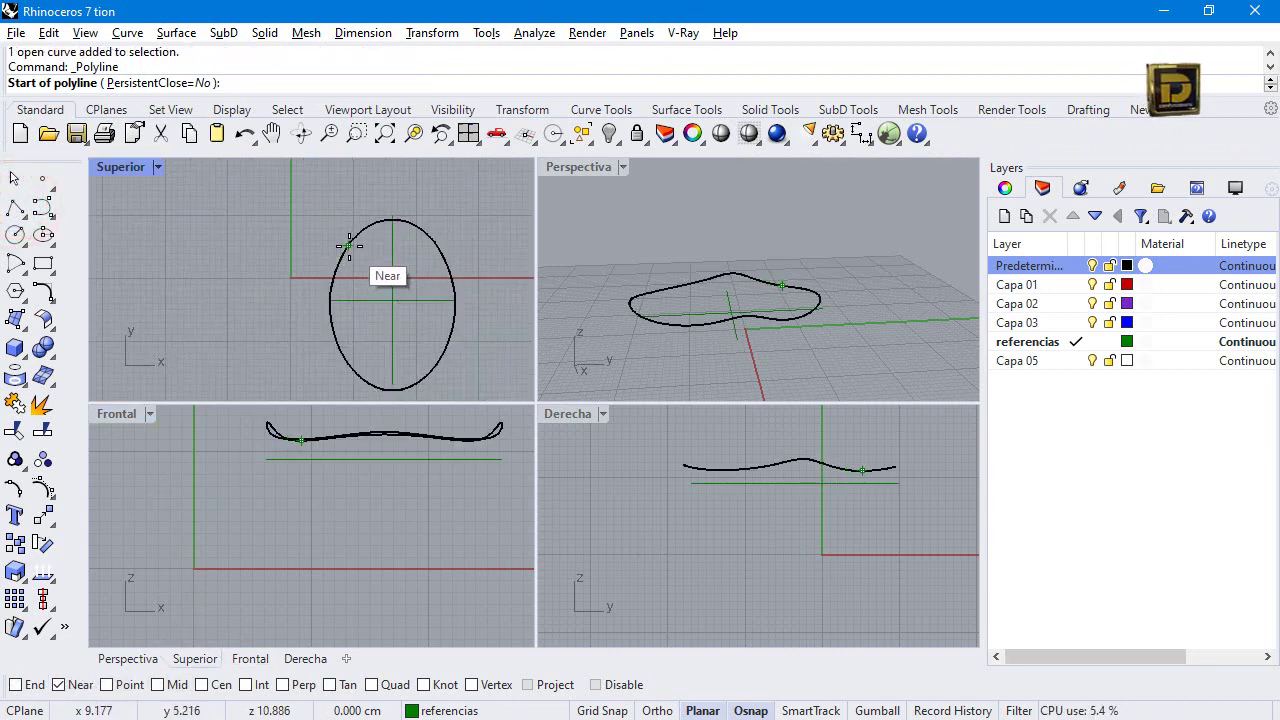
click(346, 247)
click(438, 247)
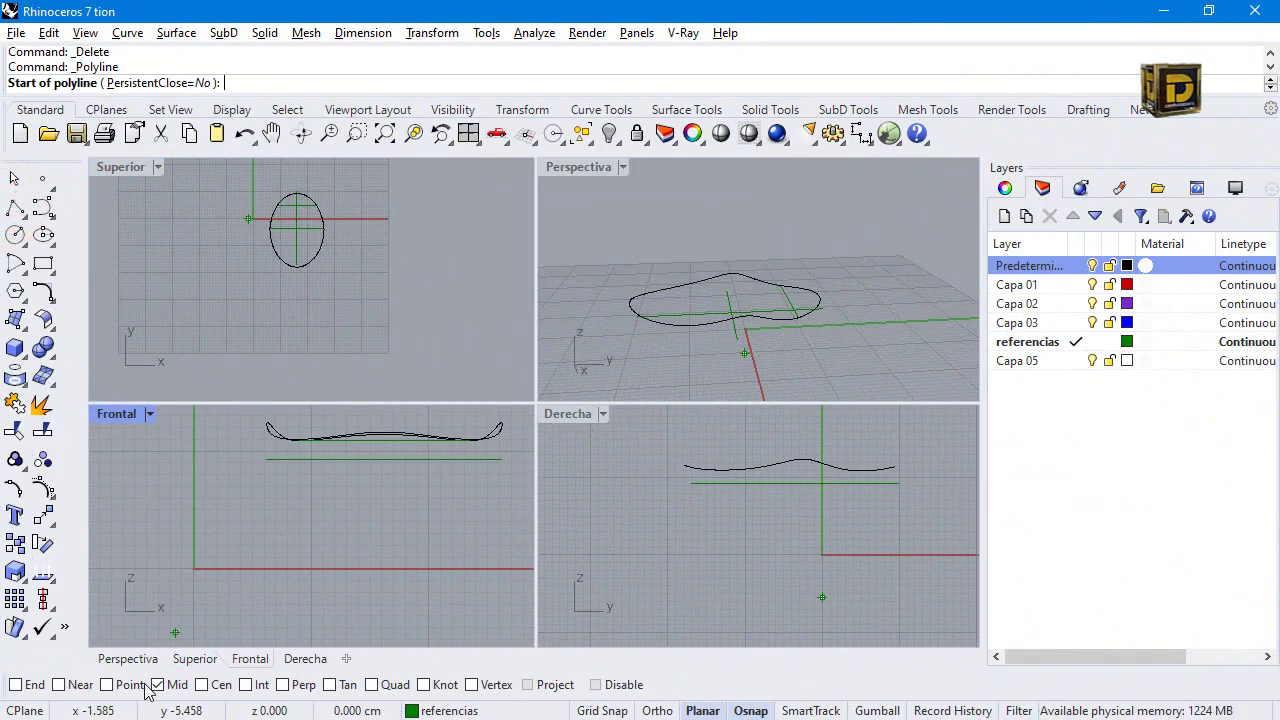
Draw a second horizontal reference polyline across the curve's negative-Y part in the Superior viewport, starting on the curve with the Near snap.
right_click(80, 685)
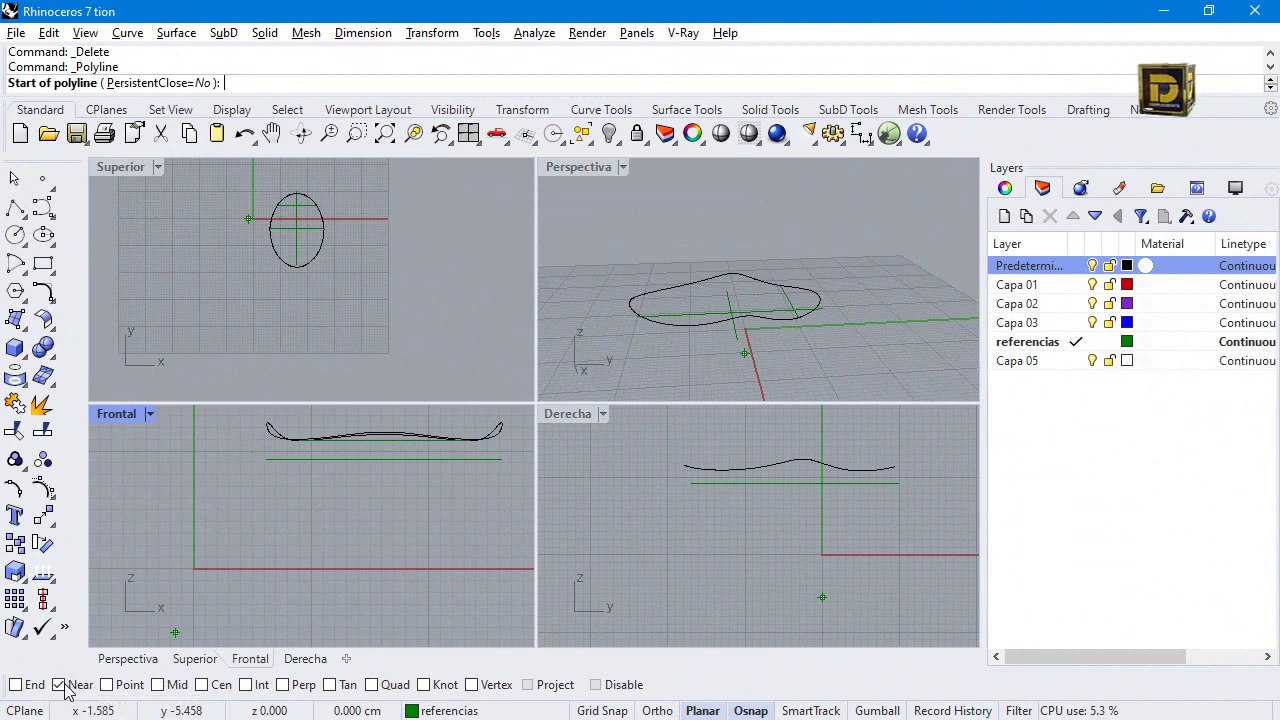
scroll(244, 213, up, 4)
scroll(283, 290, up, 2)
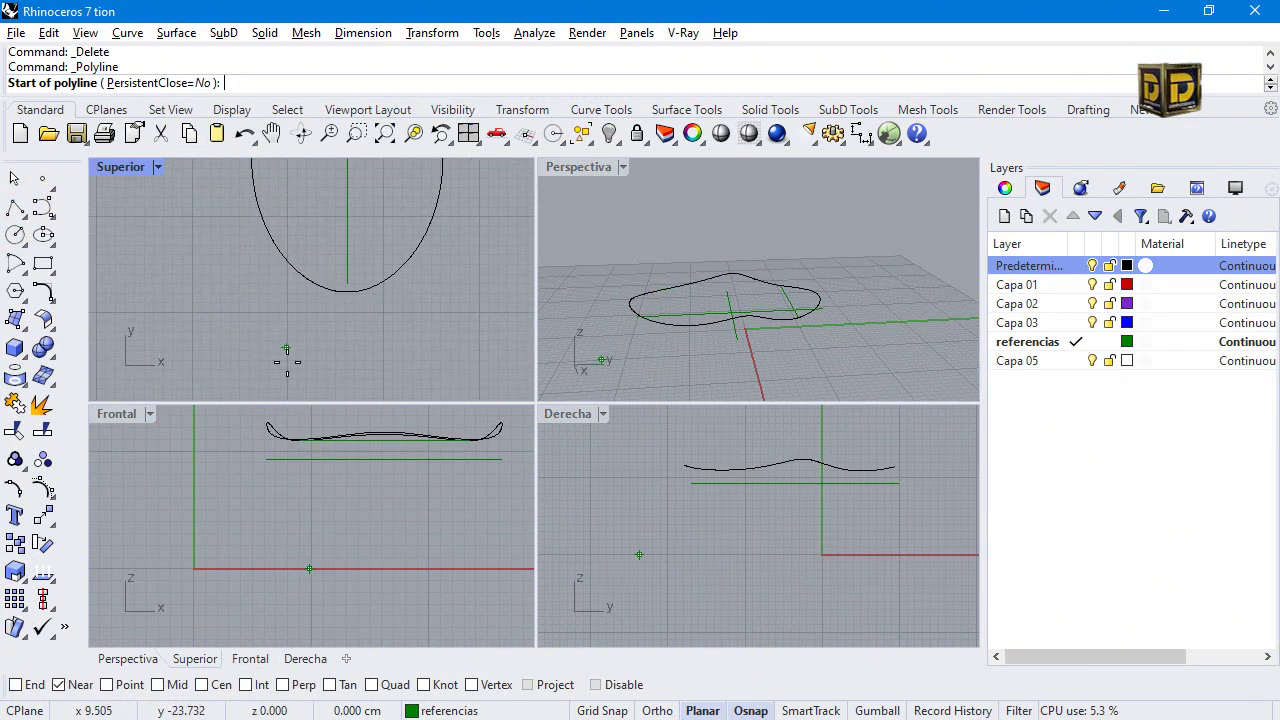
scroll(286, 363, down, 4)
double_click(140, 165)
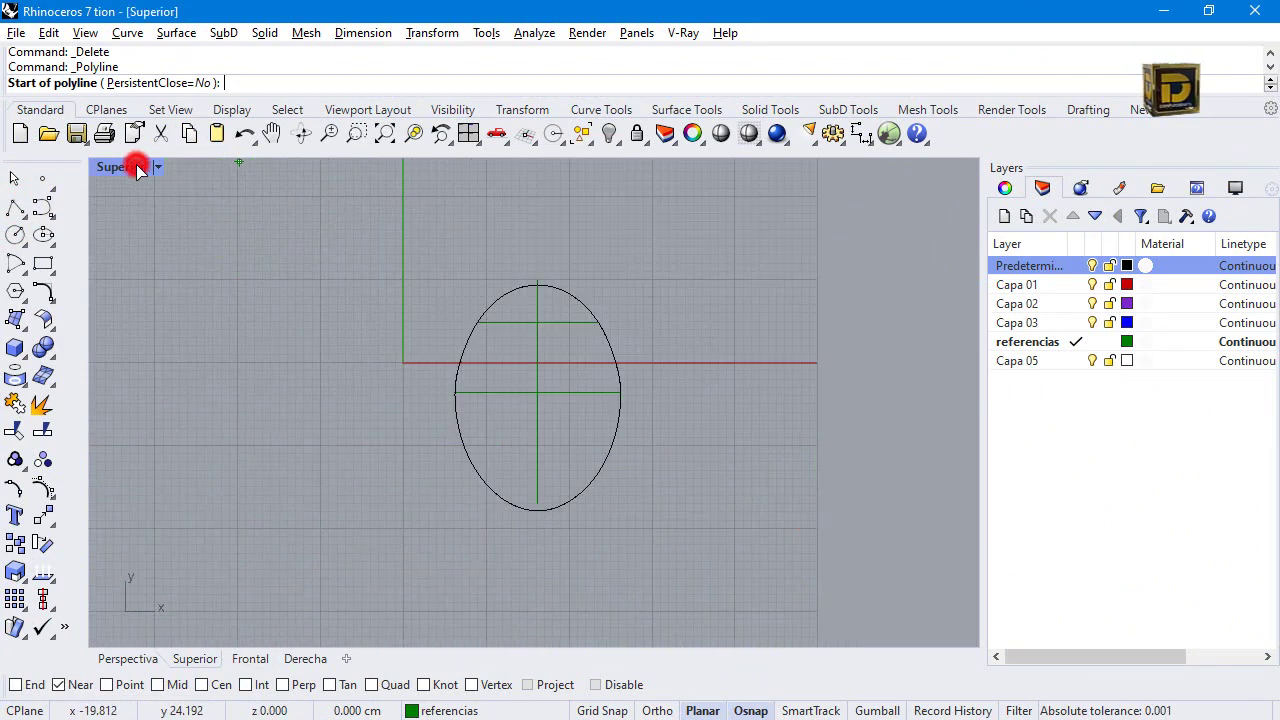
click(482, 484)
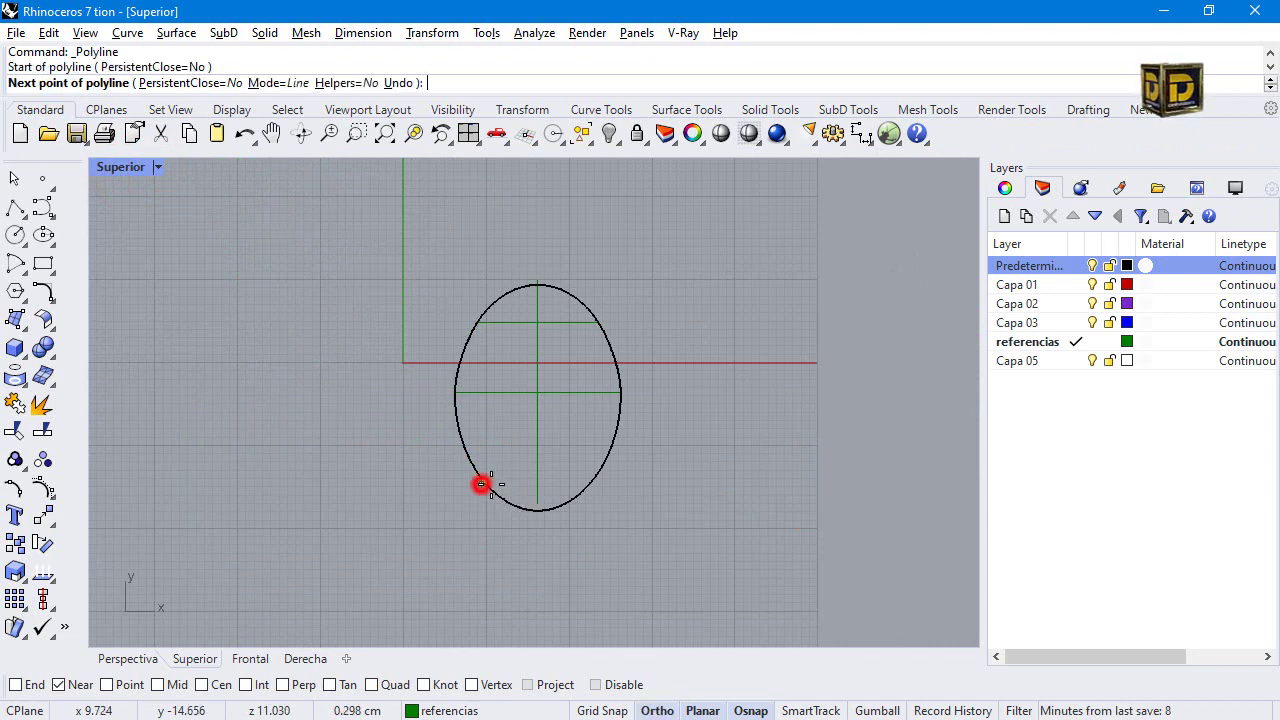
click(603, 482)
key(Return)
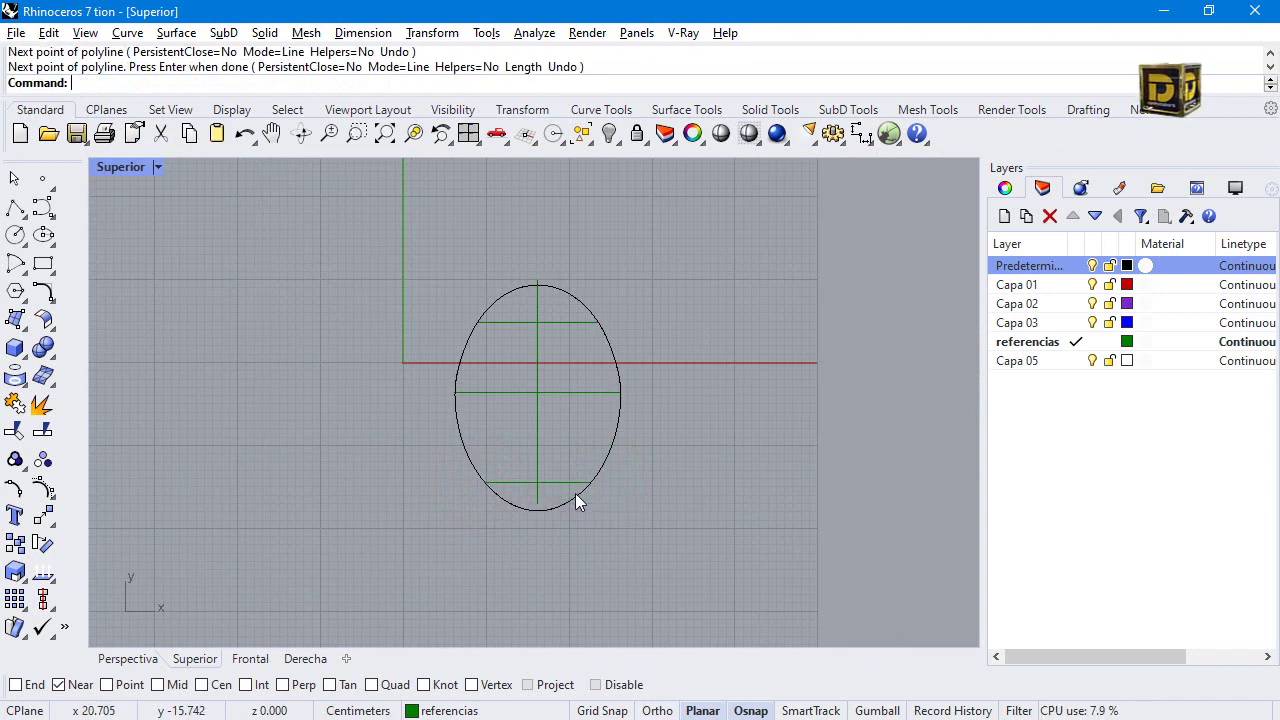
Split the flowed curve with the two horizontal lines near its ends and save the file as casco.3dm.
click(613, 445)
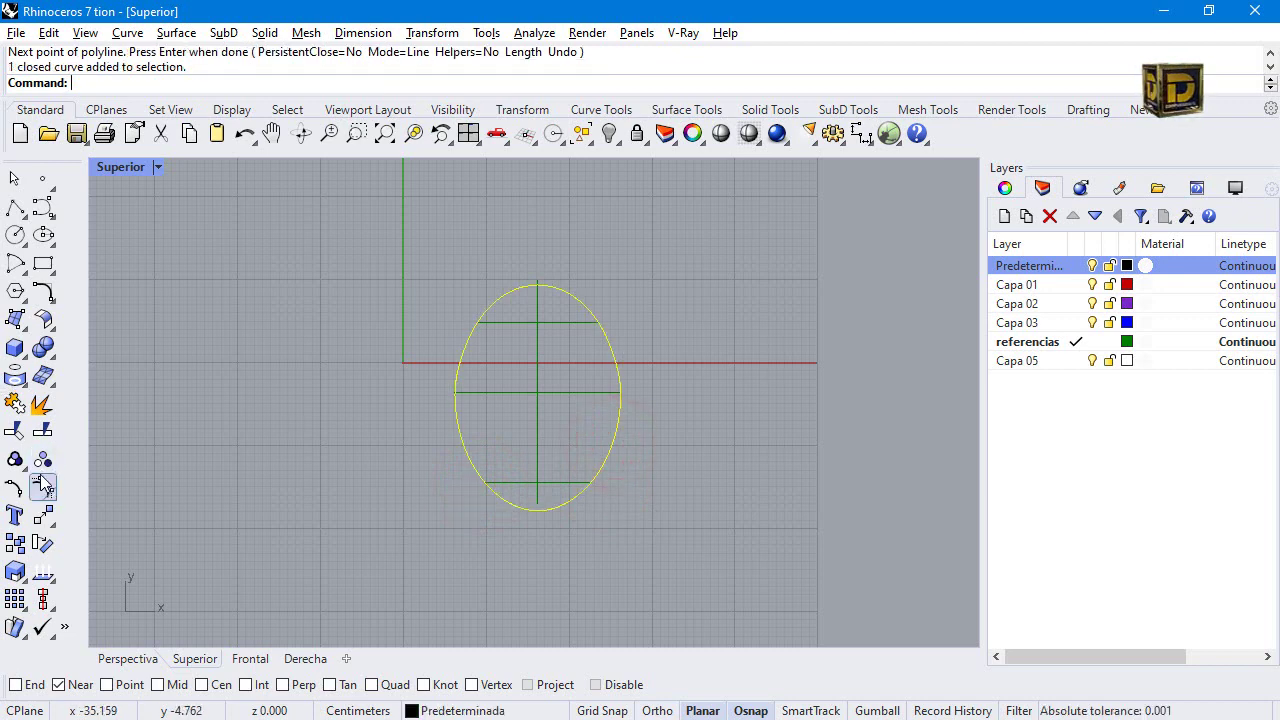
click(42, 433)
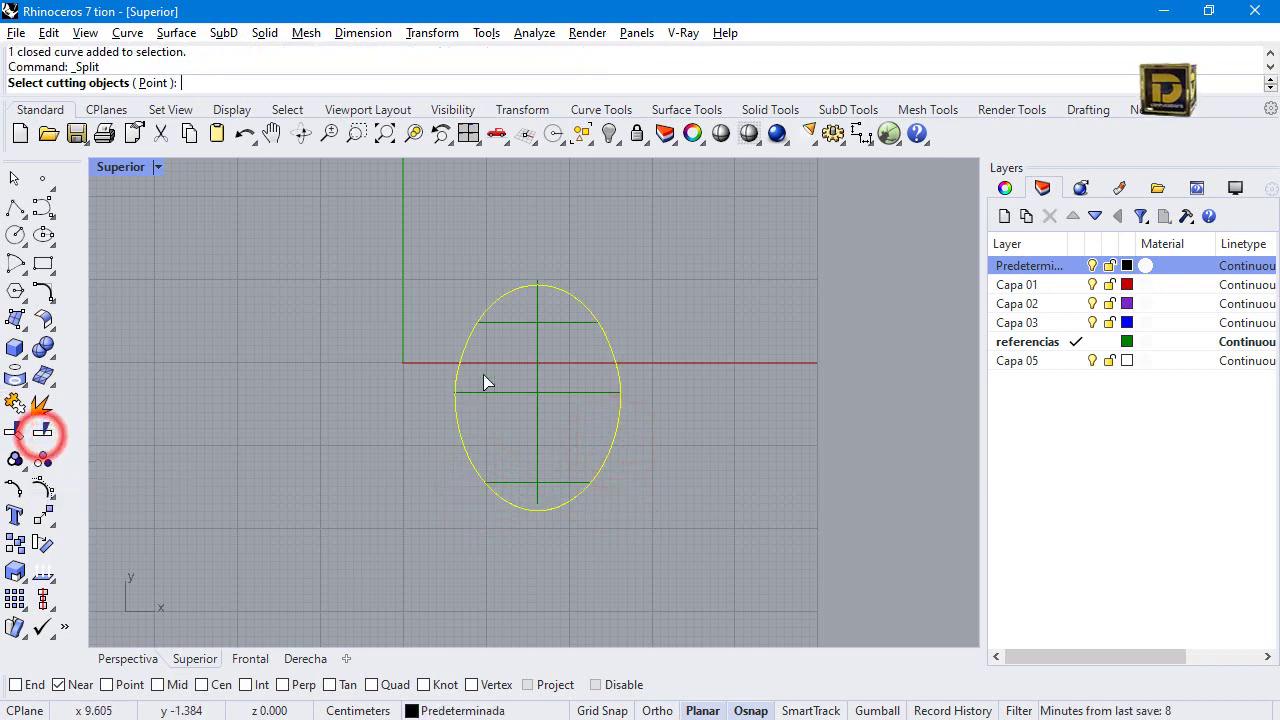
click(505, 321)
click(521, 484)
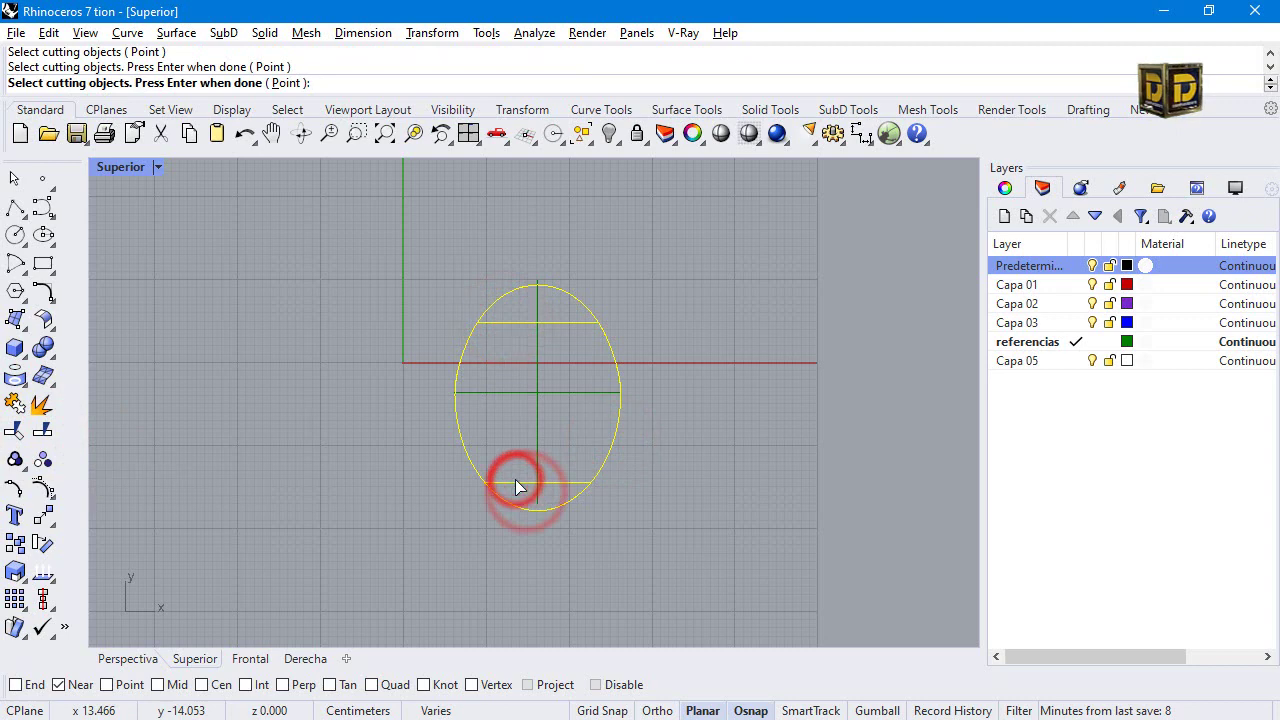
key(Return)
click(517, 510)
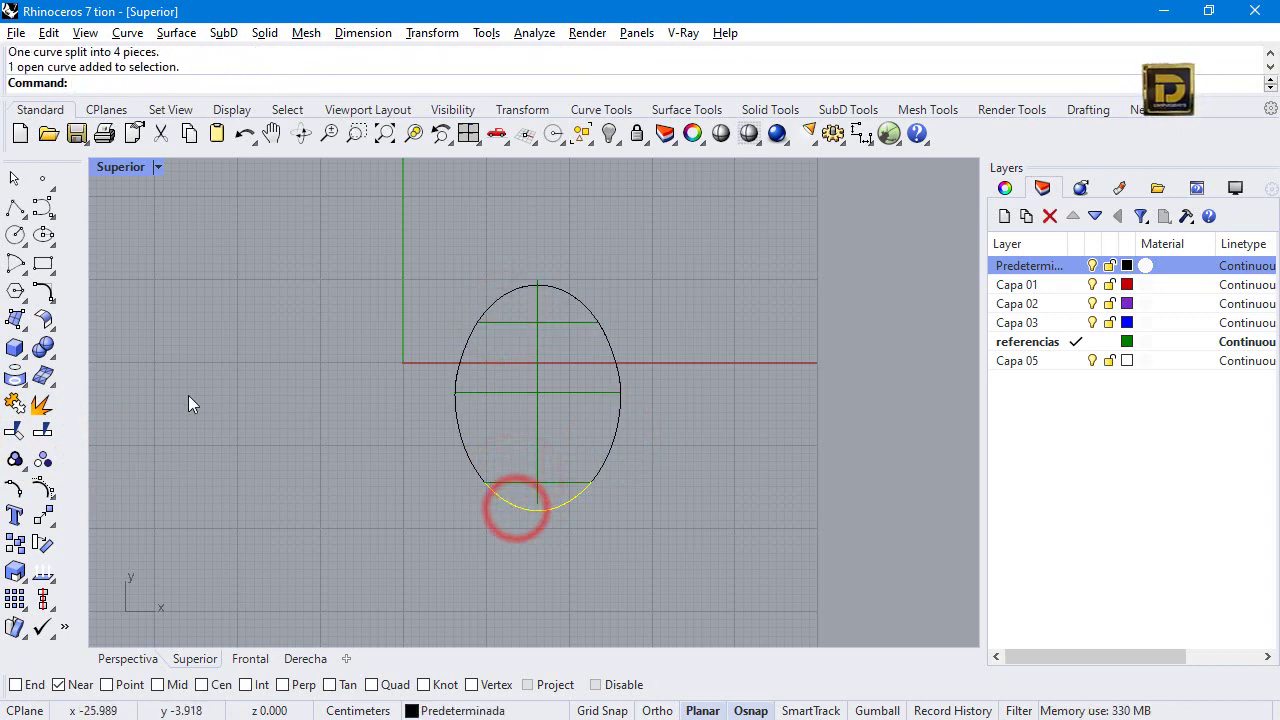
click(706, 400)
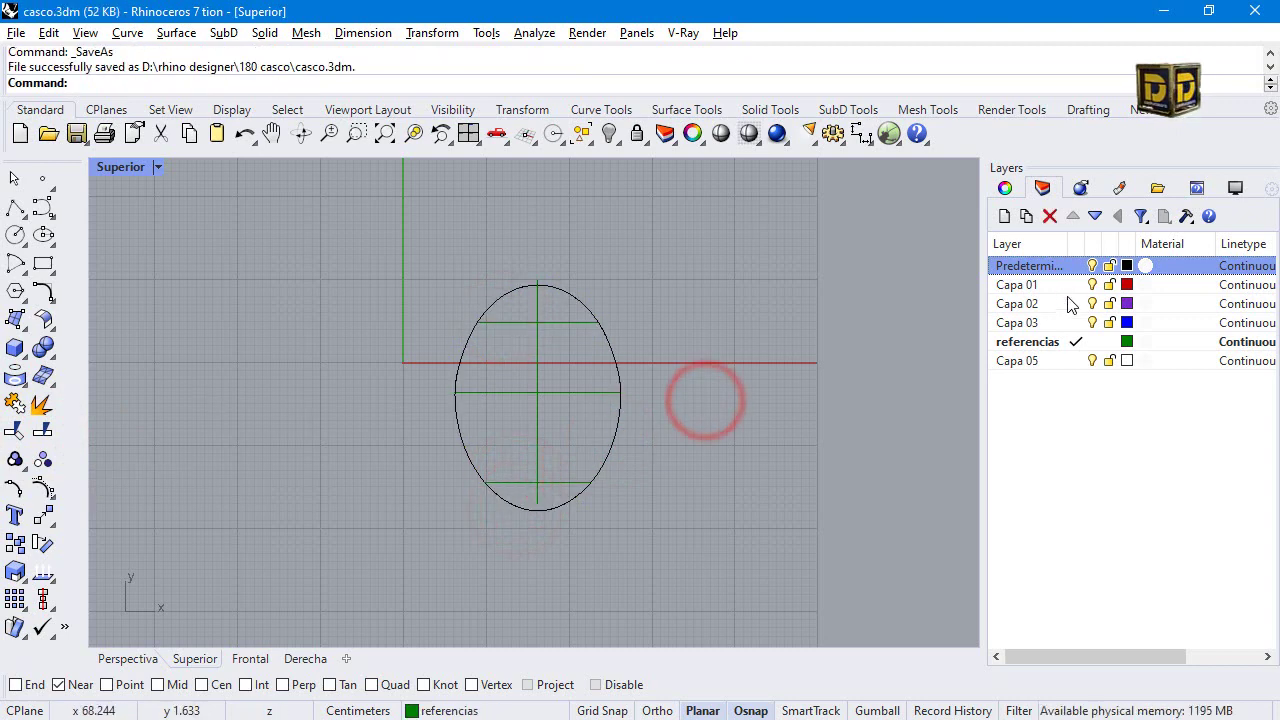
Make Capa 03 the current layer, restore the four-viewport layout and turn off the referencias layer.
click(1076, 323)
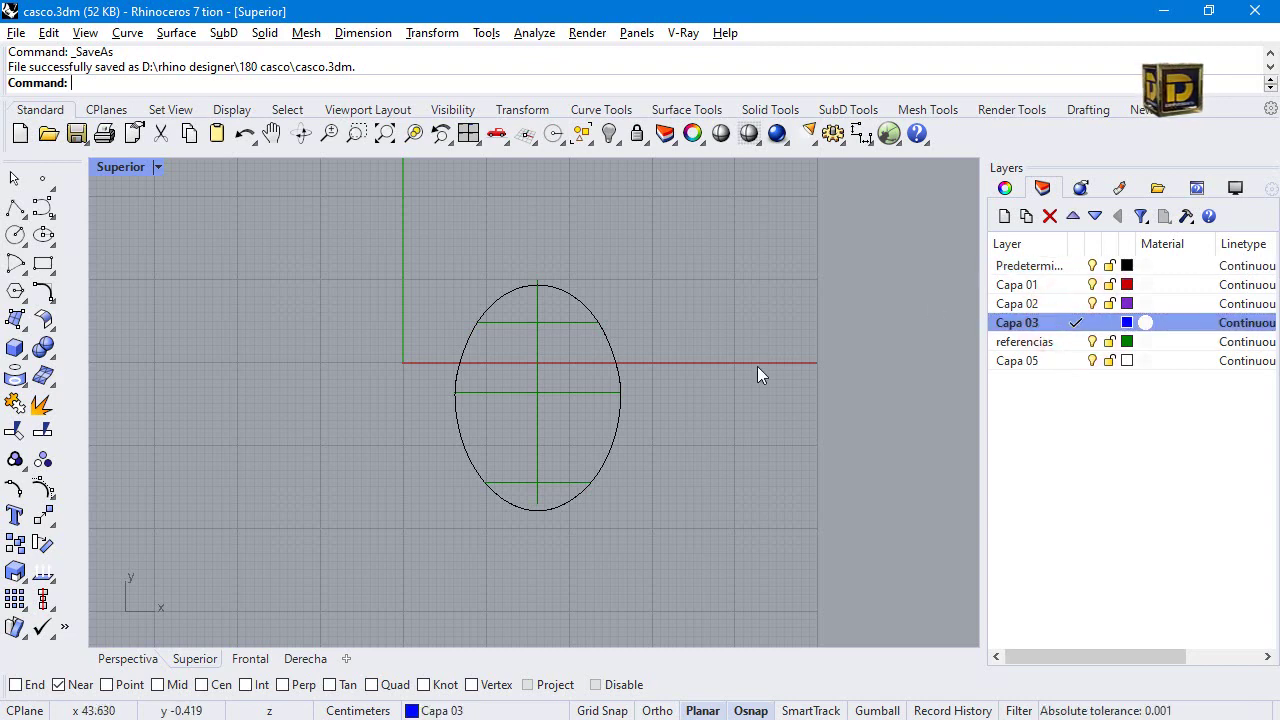
double_click(120, 167)
scroll(708, 492, down, 2)
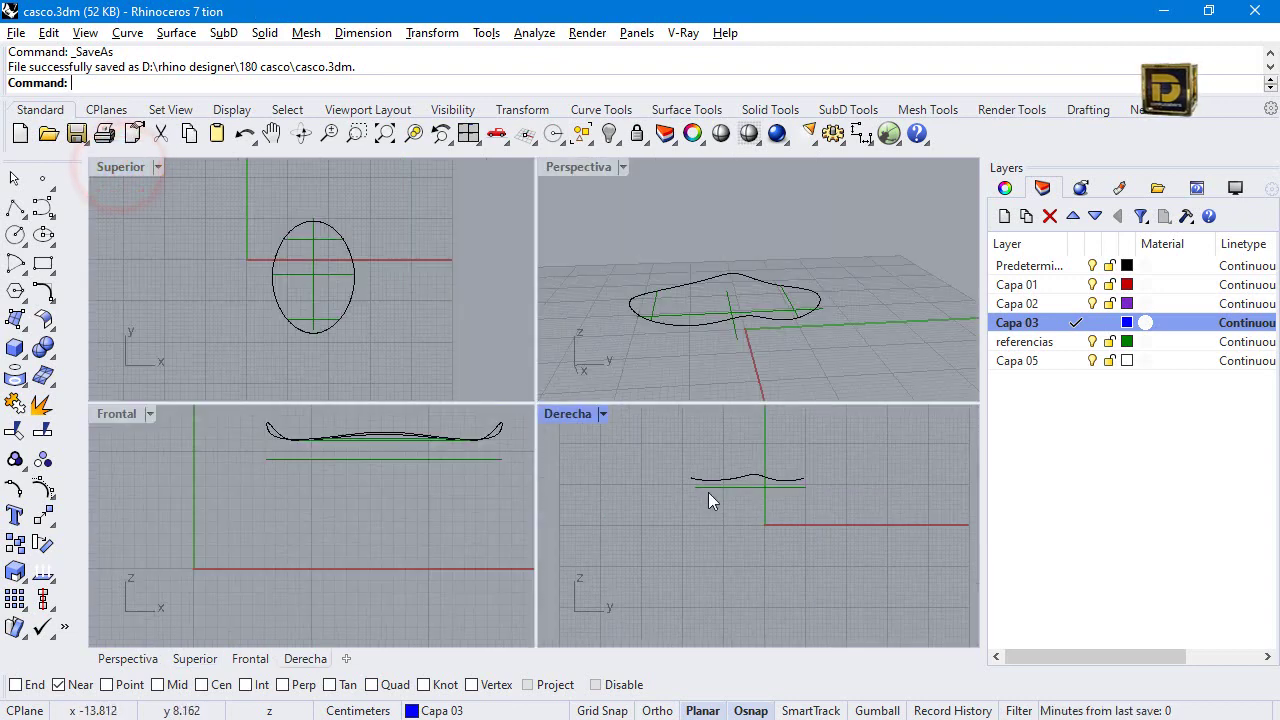
scroll(801, 508, up, 2)
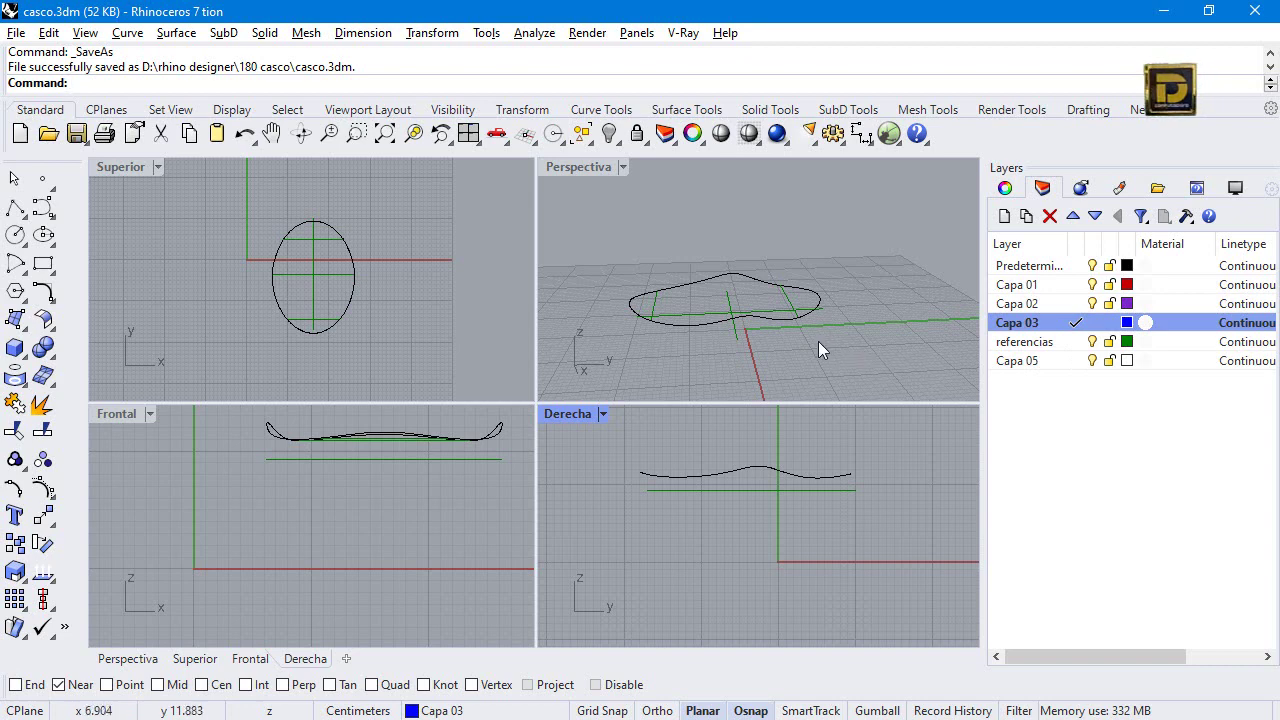
click(779, 296)
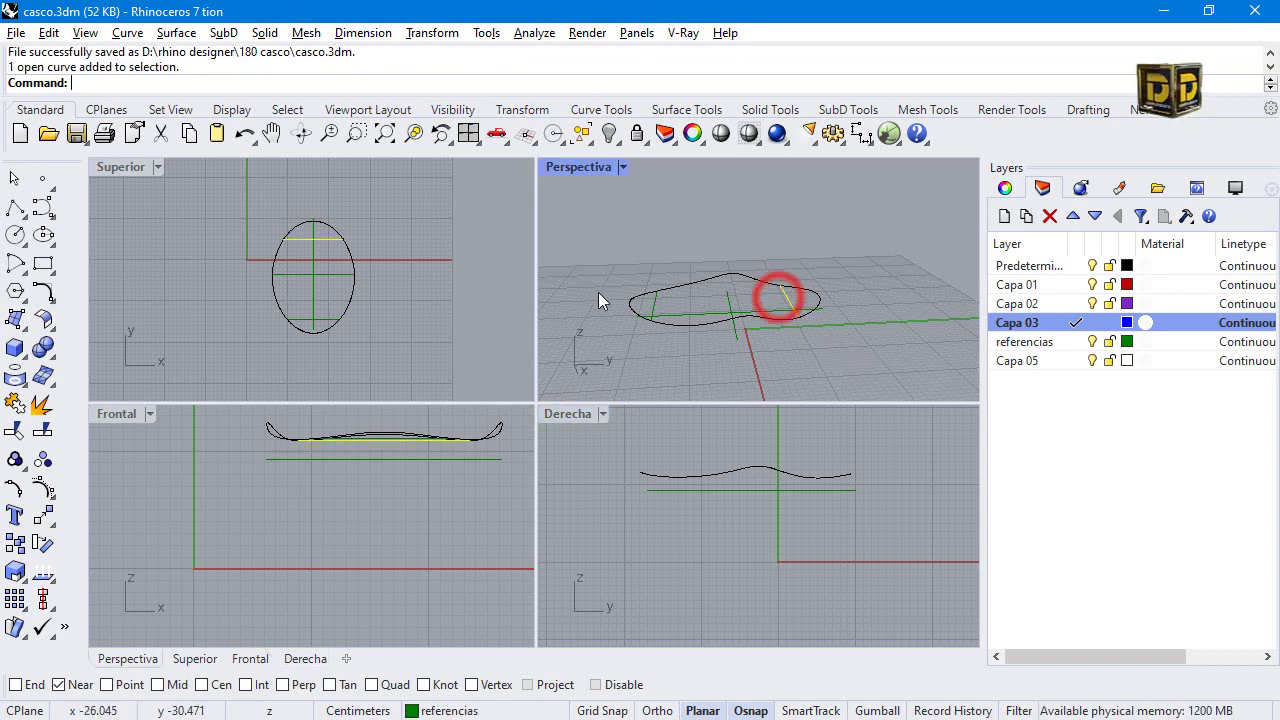
click(1092, 341)
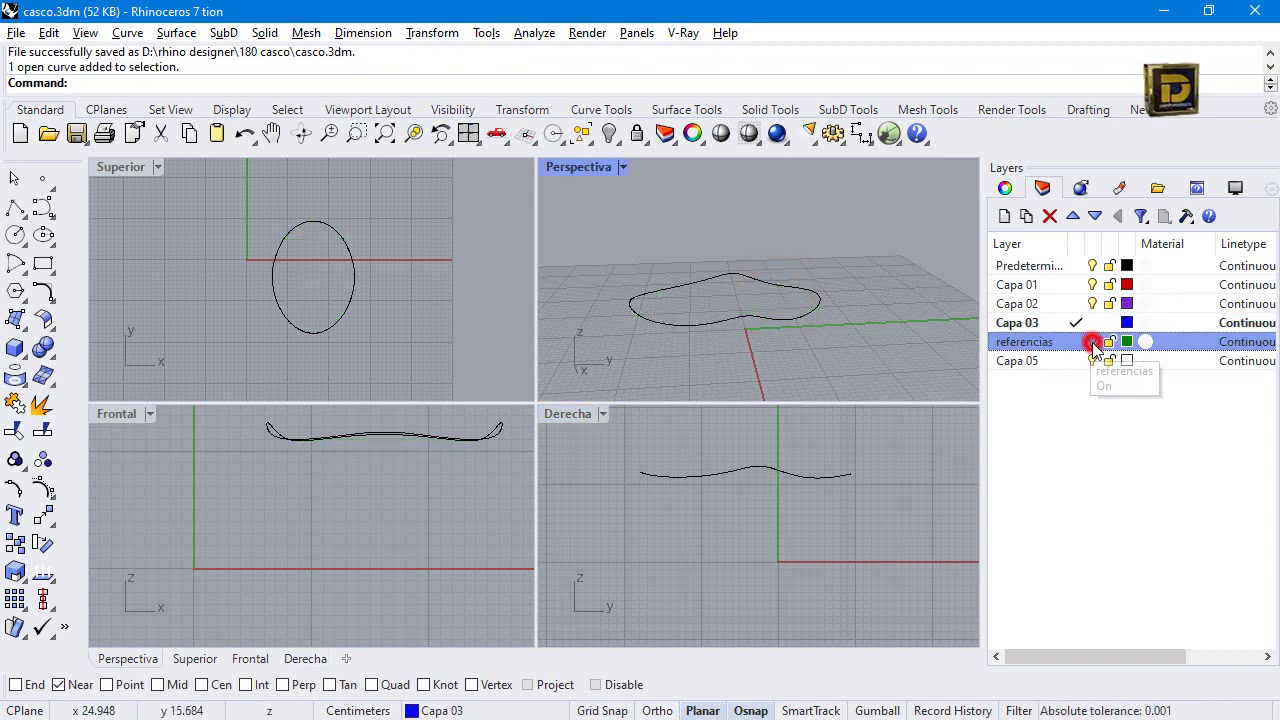
click(44, 208)
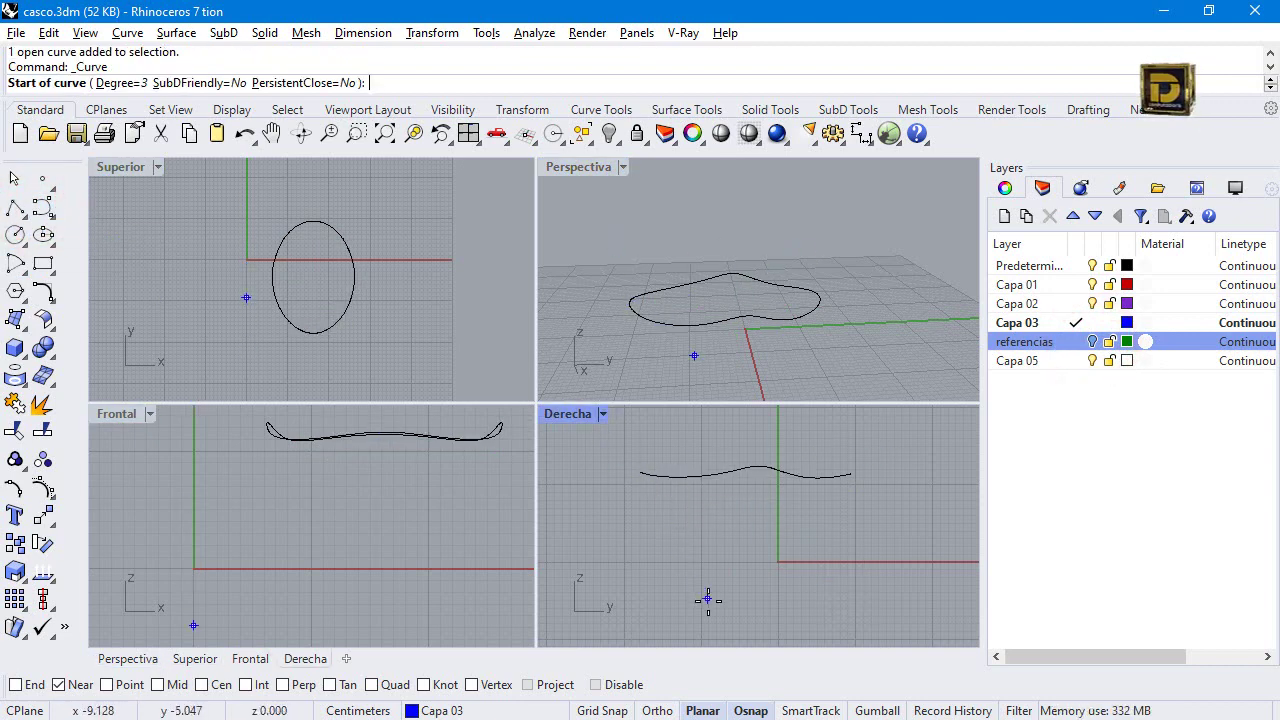
scroll(707, 600, down, 2)
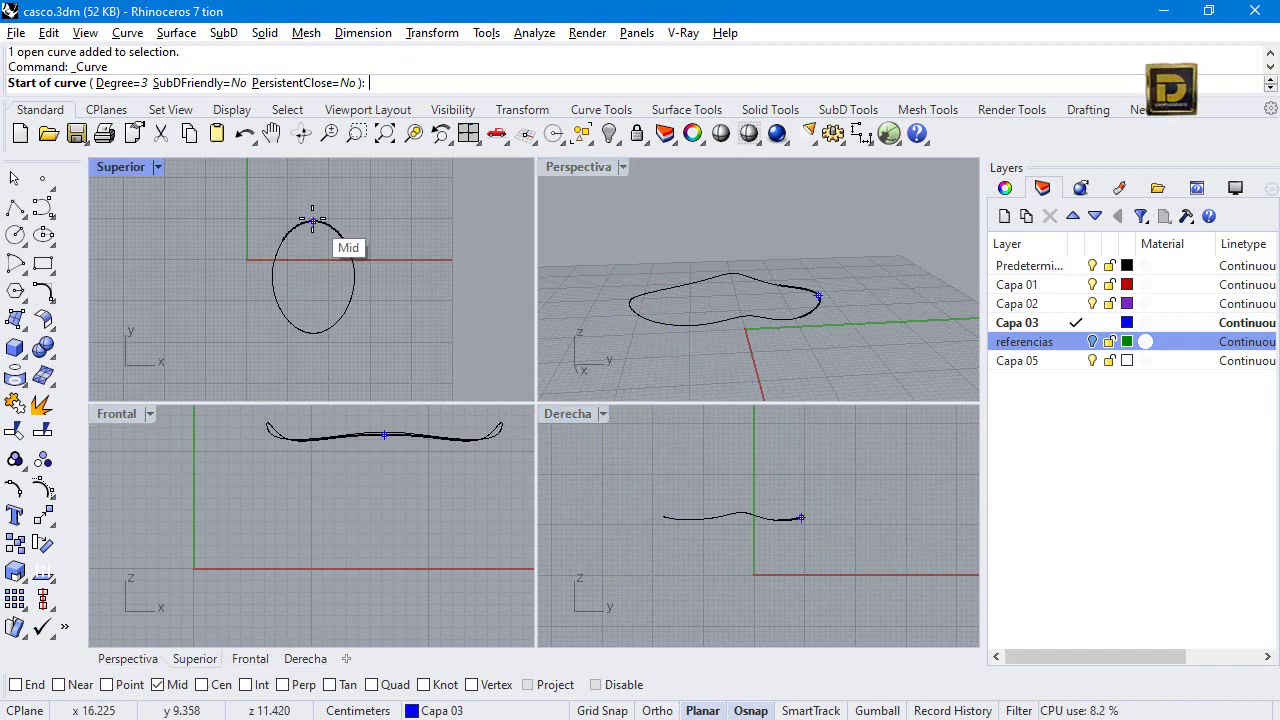
click(313, 221)
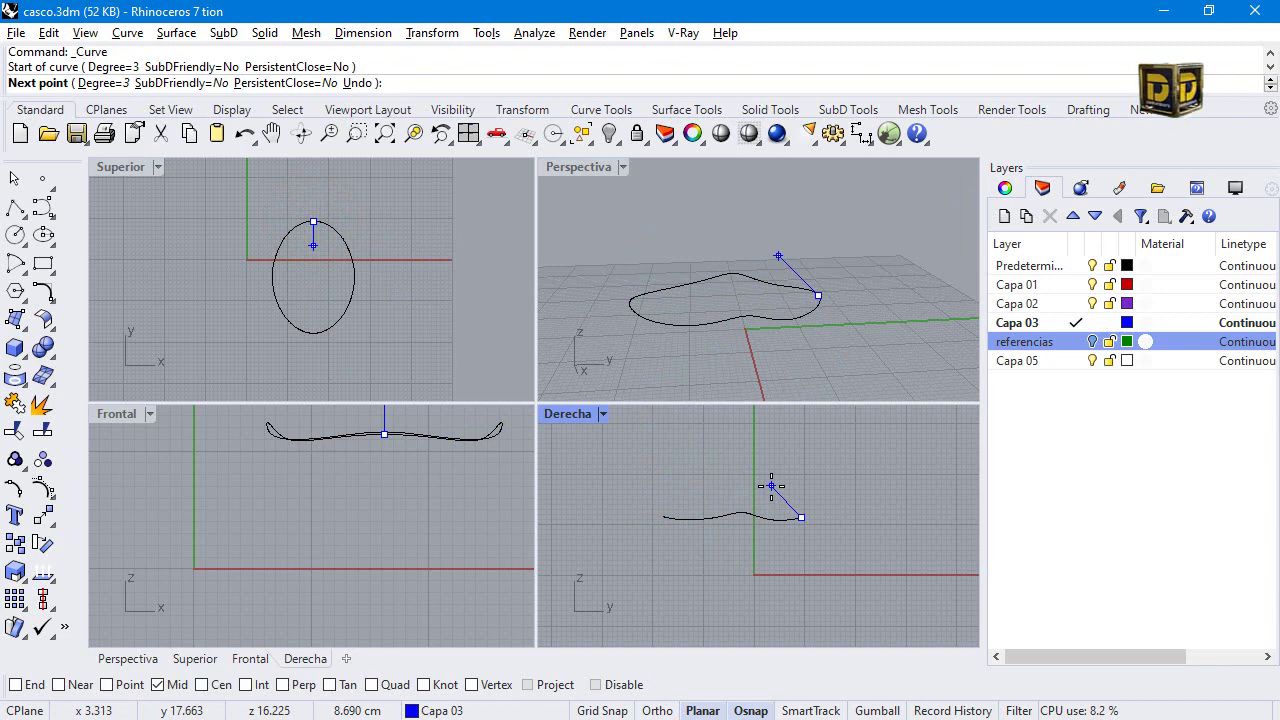
key(Escape)
Start a degree 3 curve at the midpoint of the negative-Y end piece and, with object snaps disabled, place two rising points in the Derecha viewport.
key(Return)
click(308, 330)
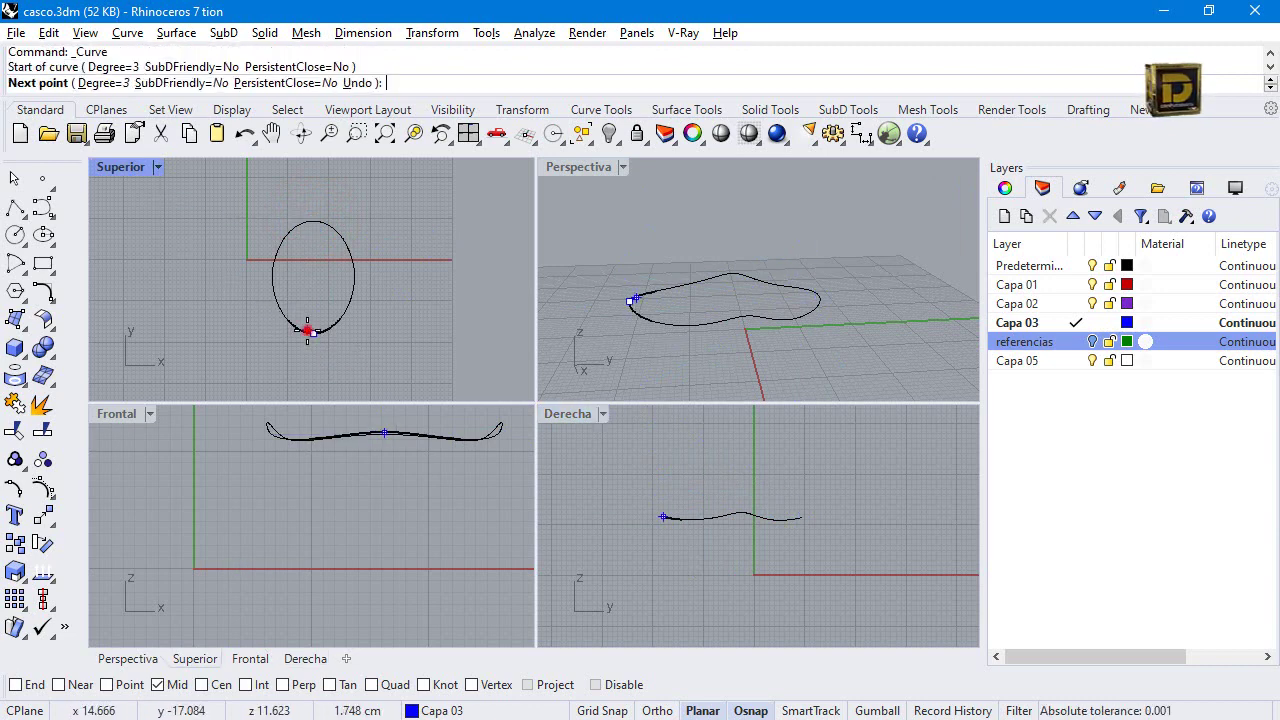
scroll(625, 515, up, 3)
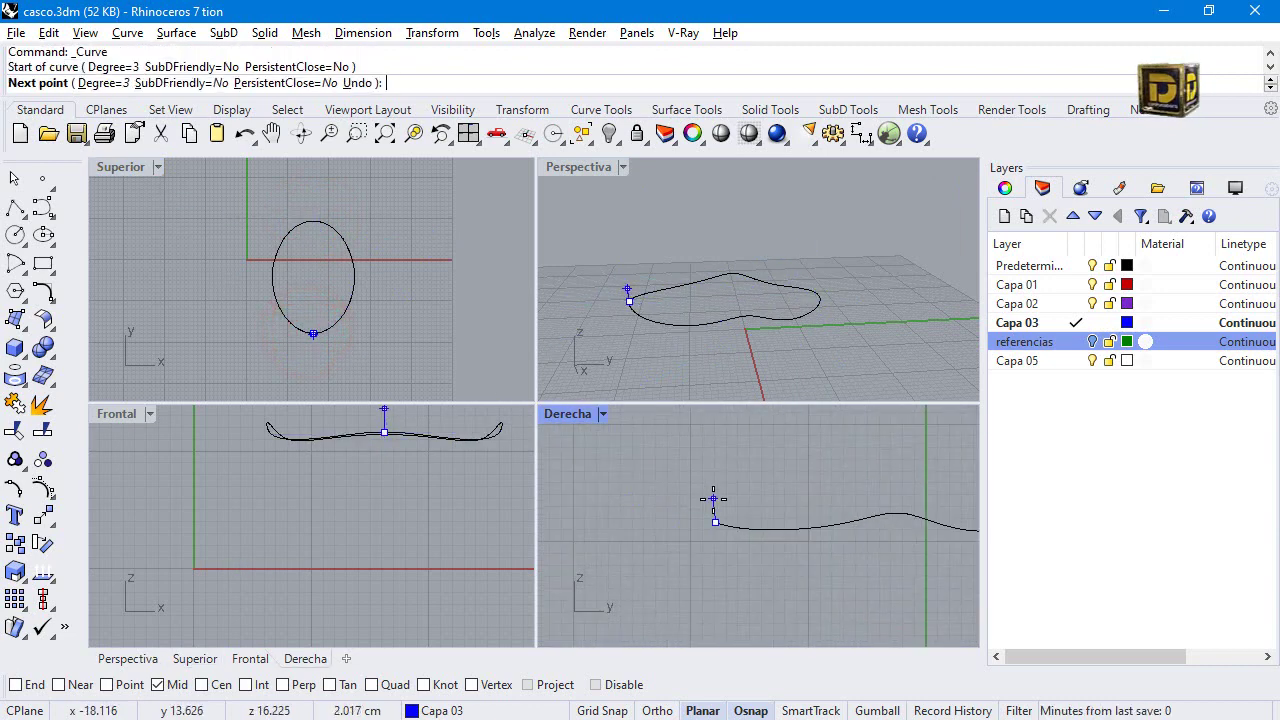
click(630, 684)
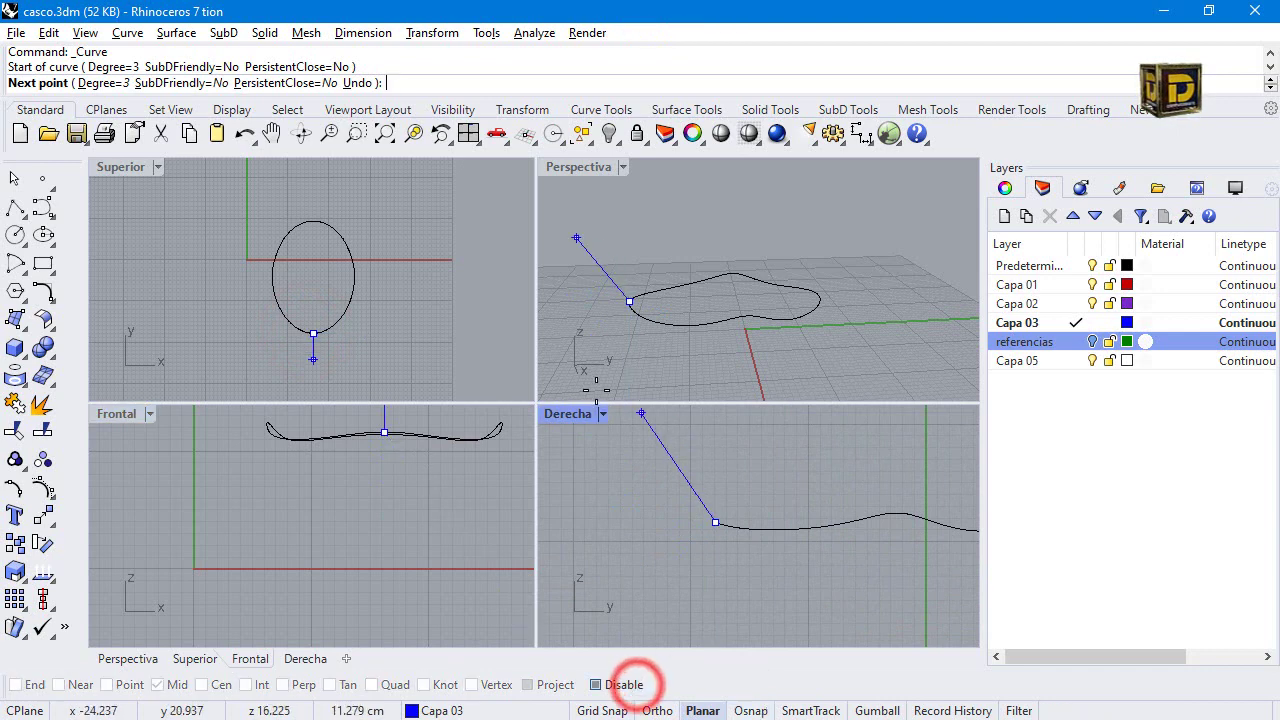
double_click(570, 412)
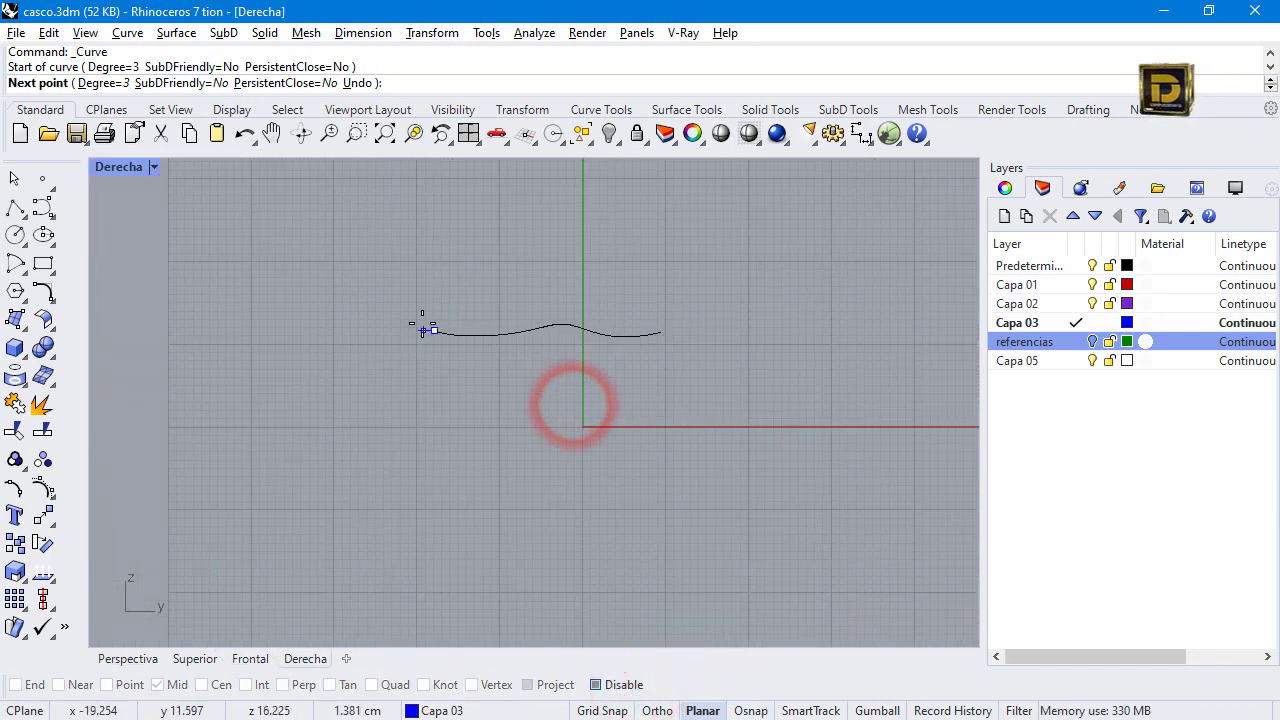
scroll(423, 325, up, 3)
click(436, 309)
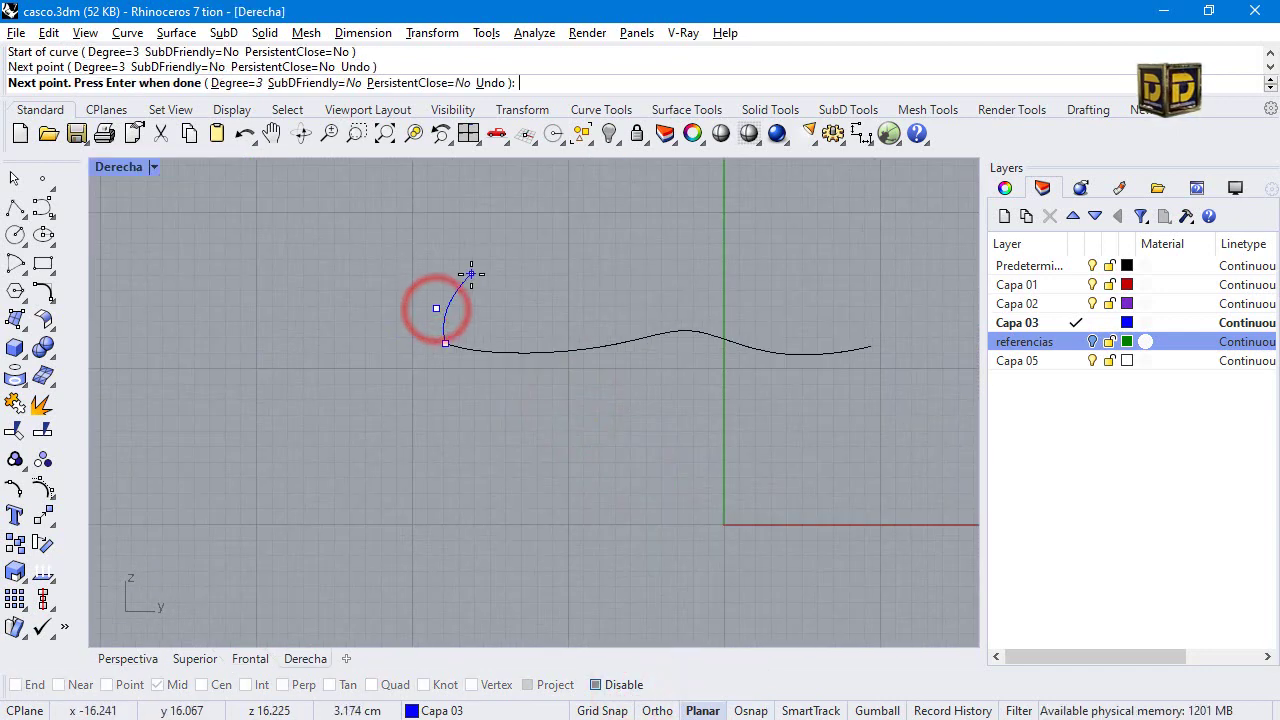
click(452, 281)
scroll(507, 256, down, 3)
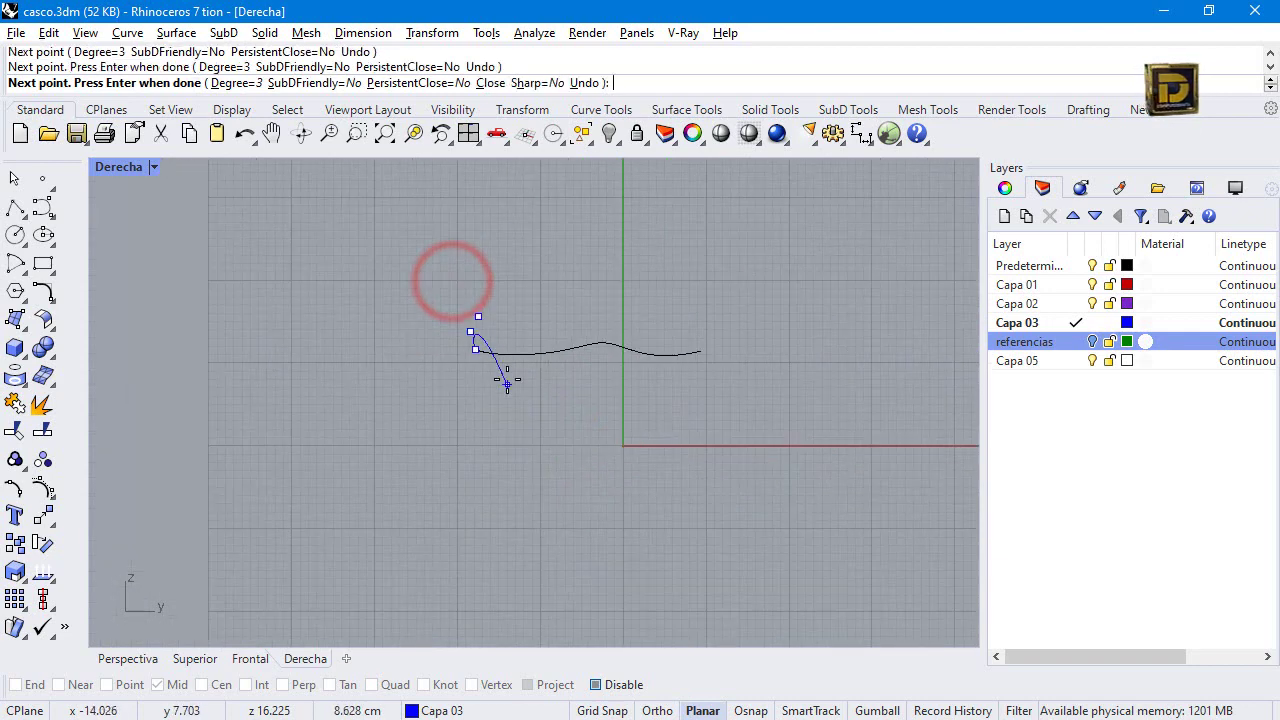
Continue the profile curve over the helmet's crown, peaking just past the Z axis and descending at the positive-Y side to about Y 12.2, Z 15.4.
click(516, 282)
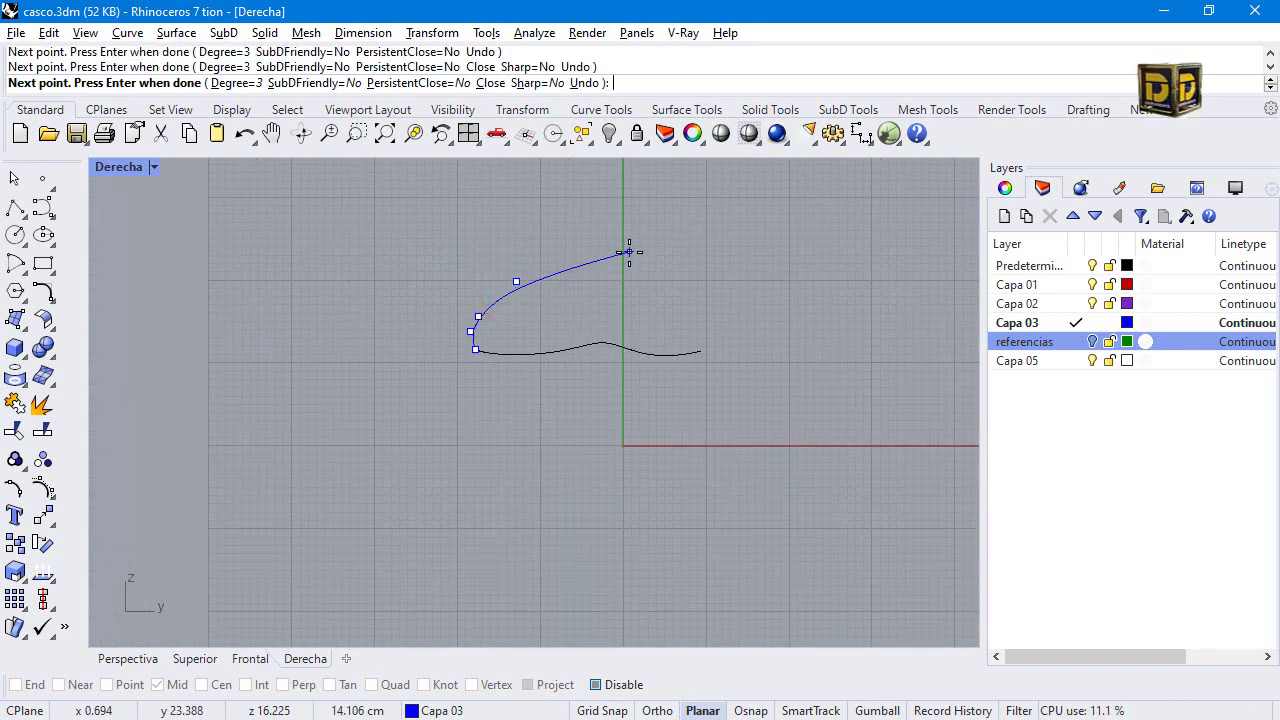
click(683, 247)
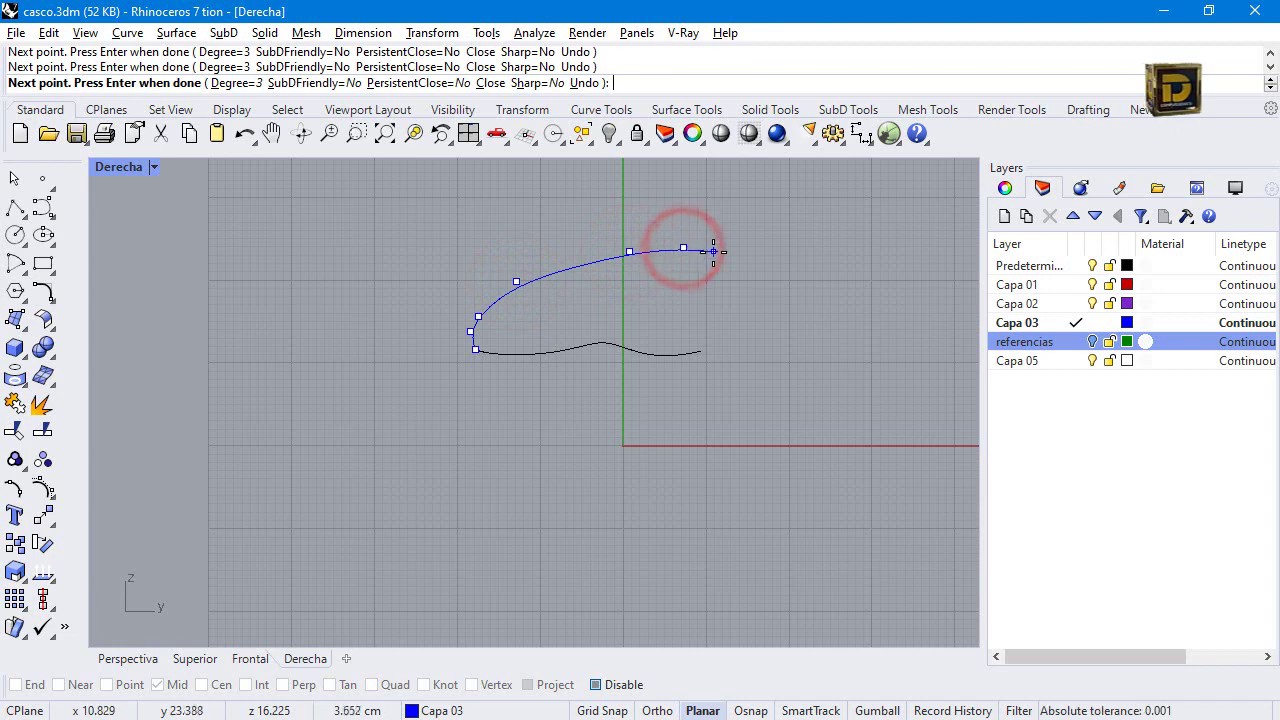
click(713, 256)
click(725, 287)
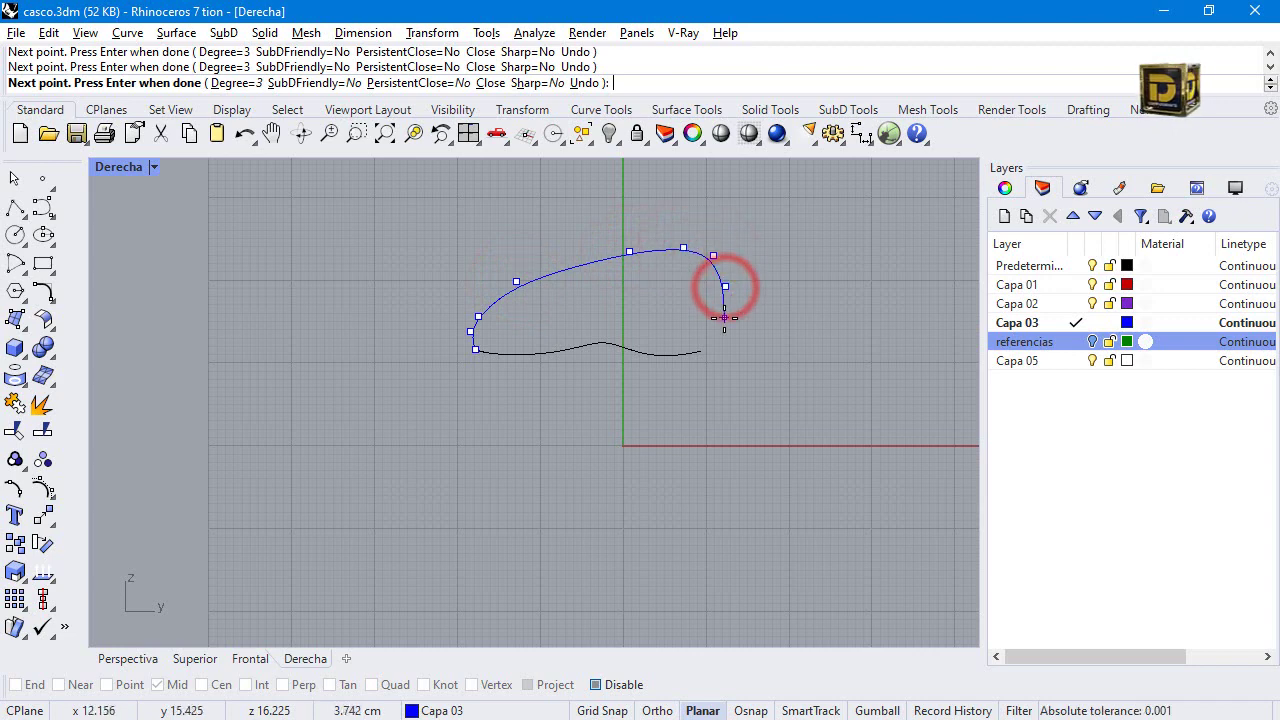
click(724, 318)
Re-enable object snaps and finish the profile curve at the midpoint of the positive-Y end piece of the lower edge.
double_click(118, 166)
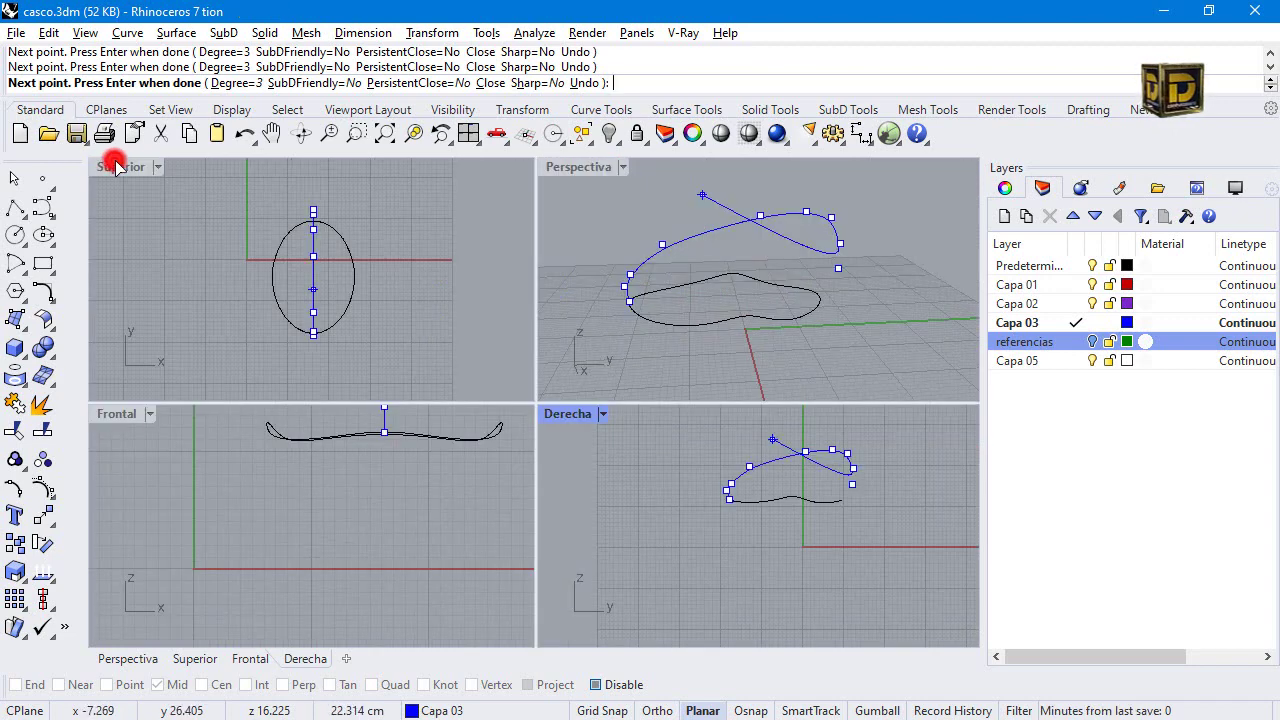
scroll(445, 470, down, 3)
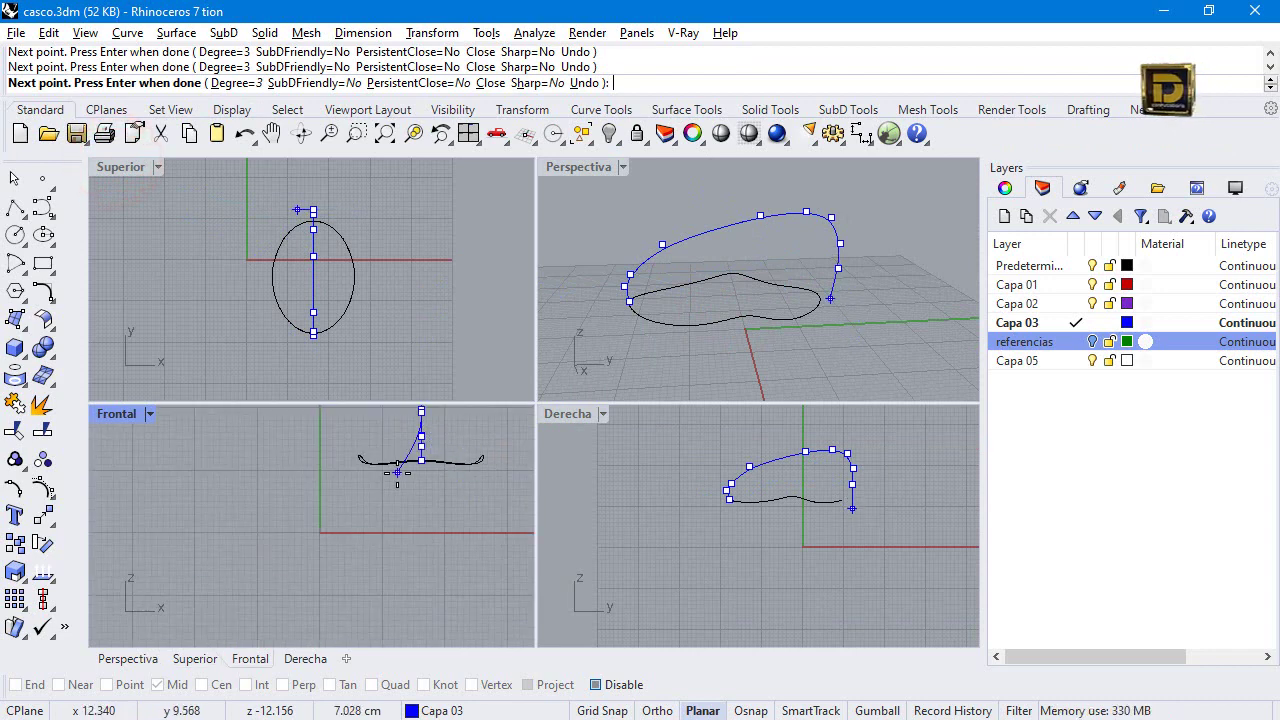
scroll(820, 470, up, 3)
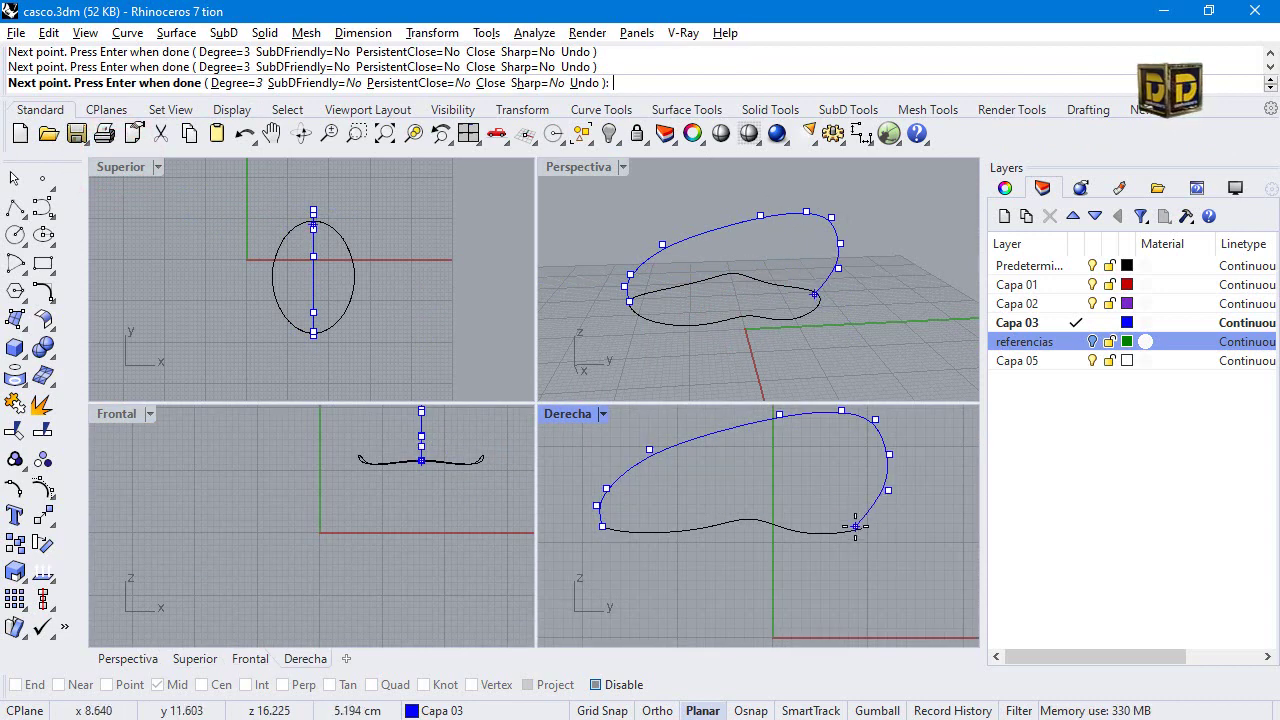
click(621, 689)
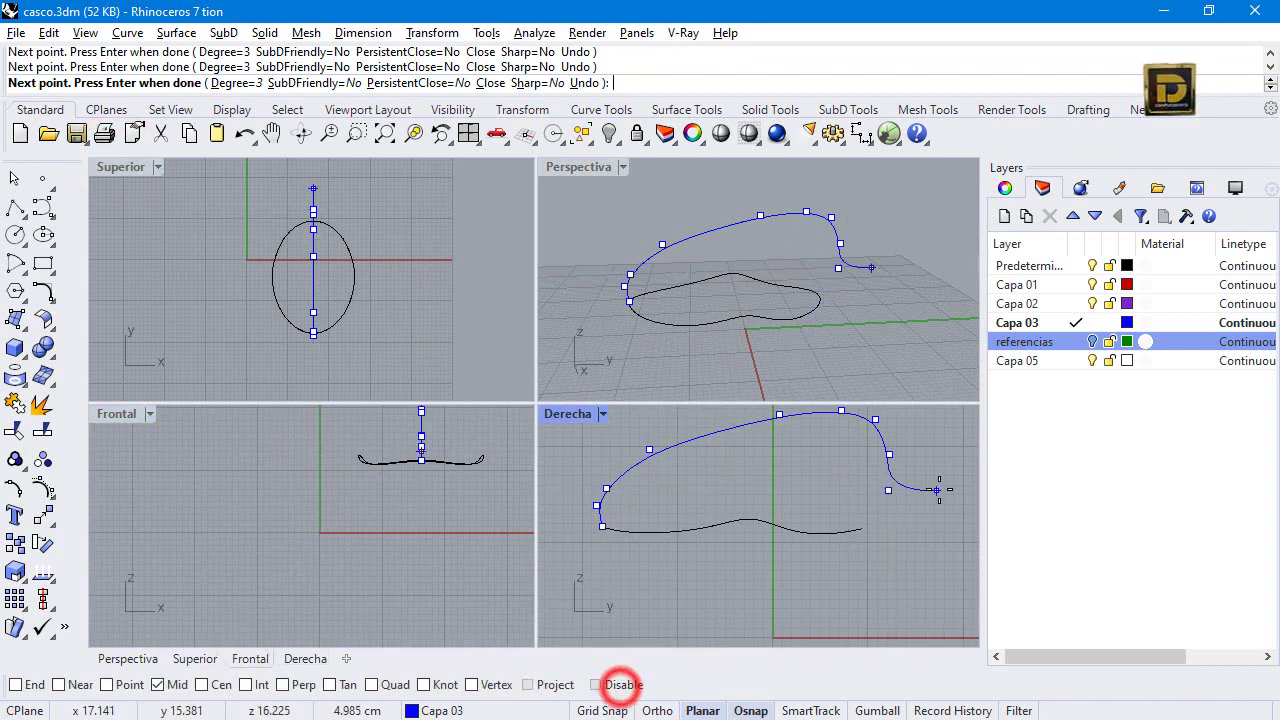
click(860, 529)
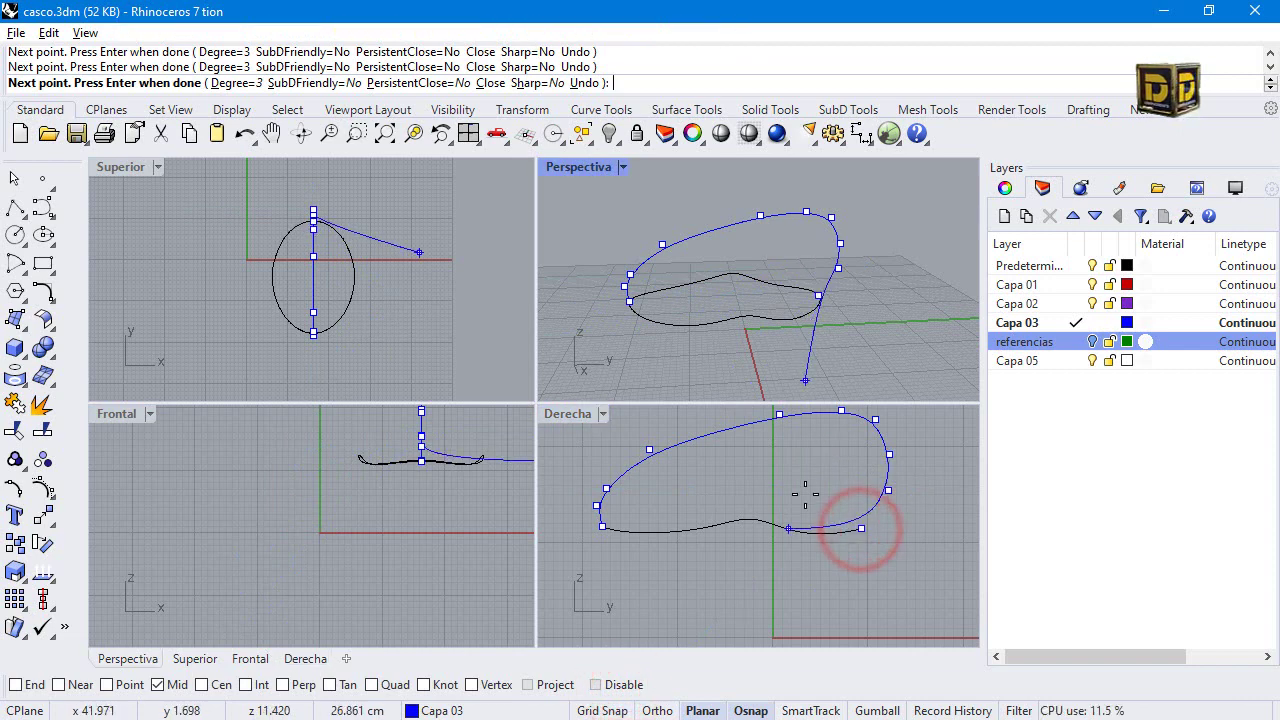
key(Return)
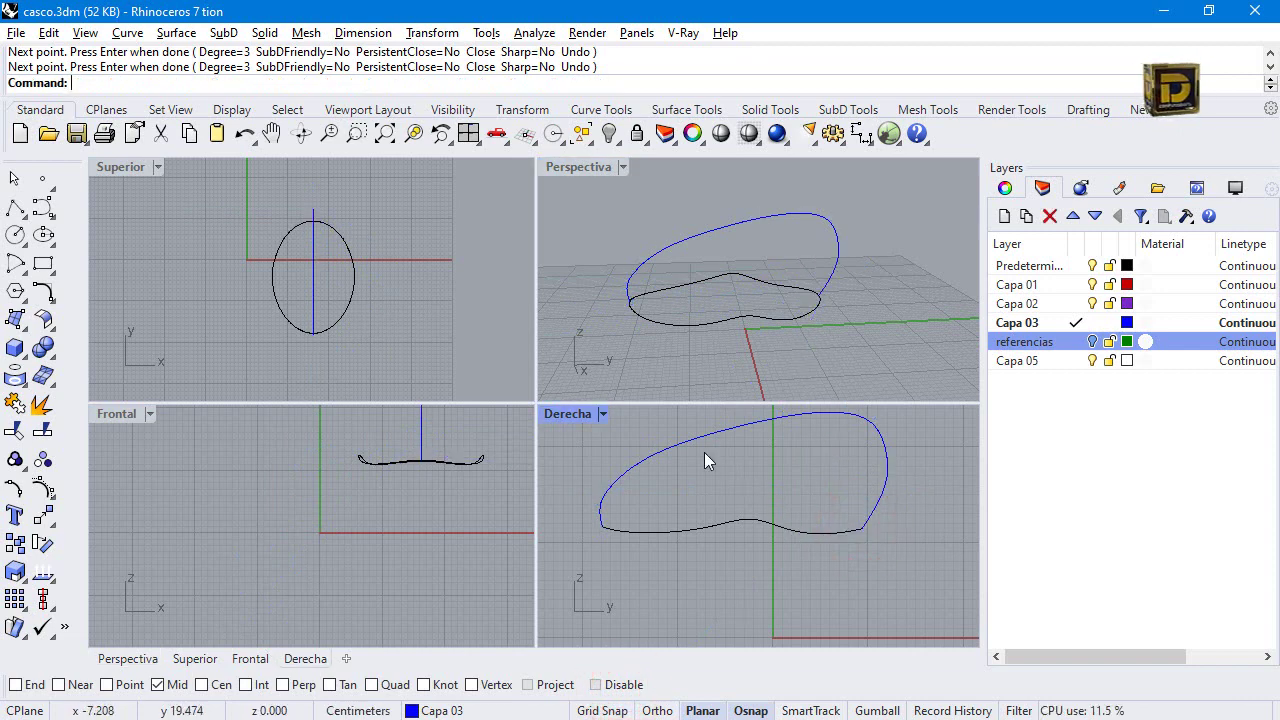
Show the profile curve's control points and pull the negative-Y slope point and the crown point near the Z axis upward.
scroll(694, 558, down, 4)
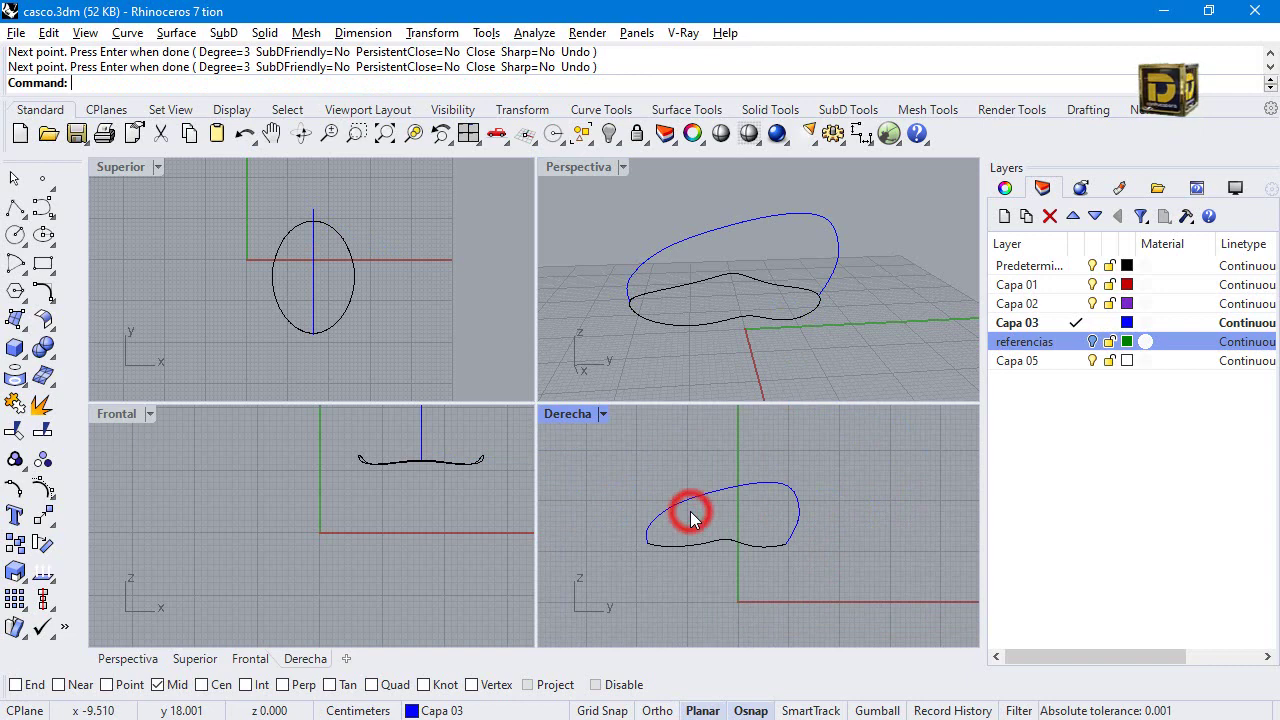
click(690, 511)
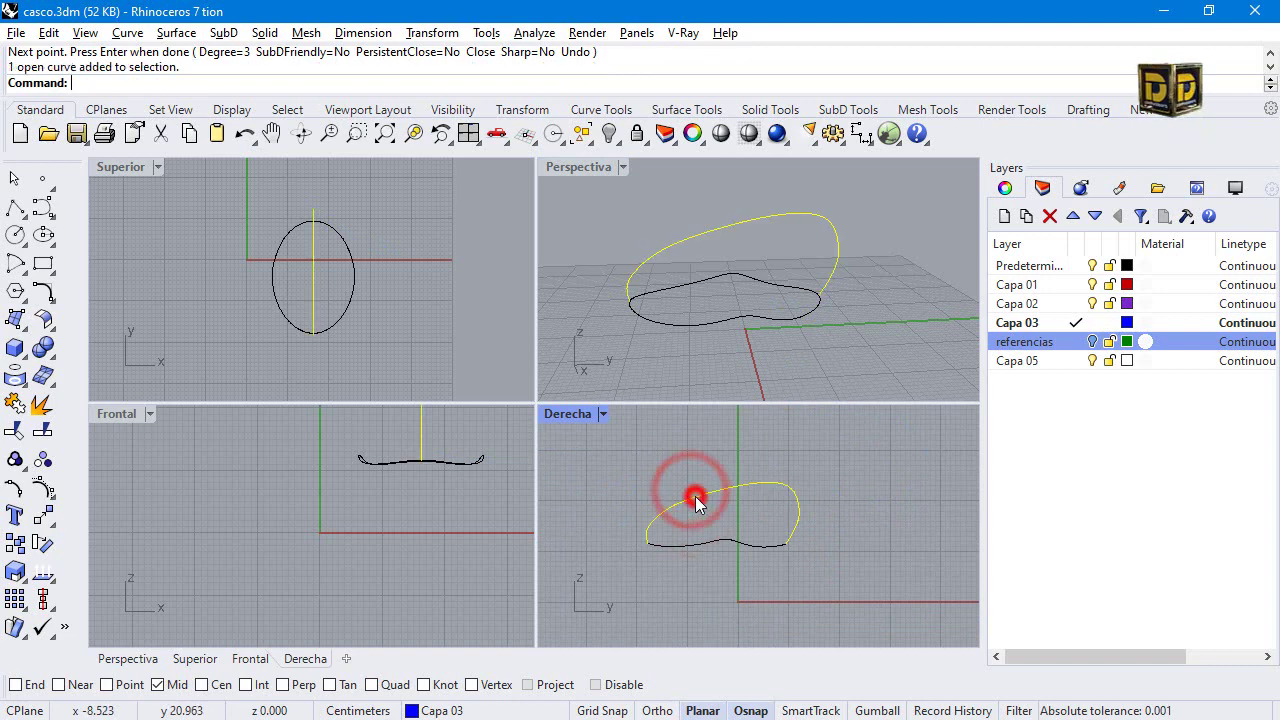
click(45, 490)
scroll(691, 503, up, 3)
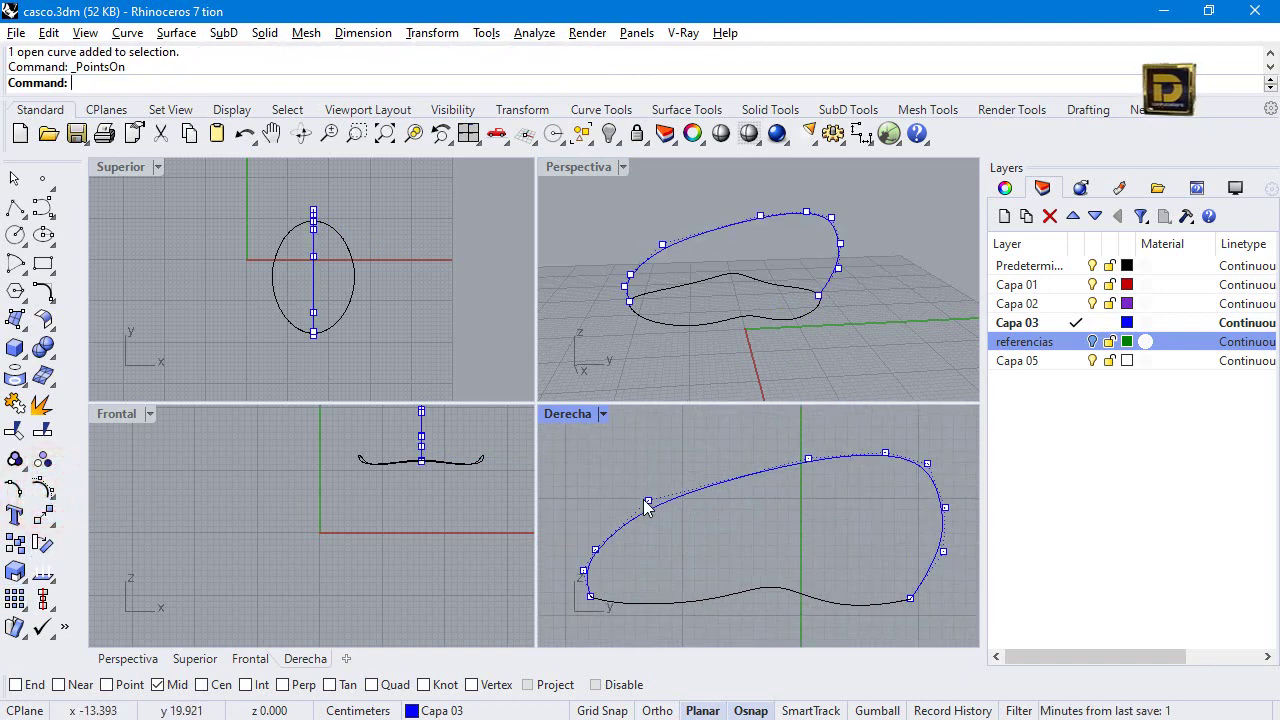
drag(648, 500, 665, 472)
drag(808, 458, 820, 433)
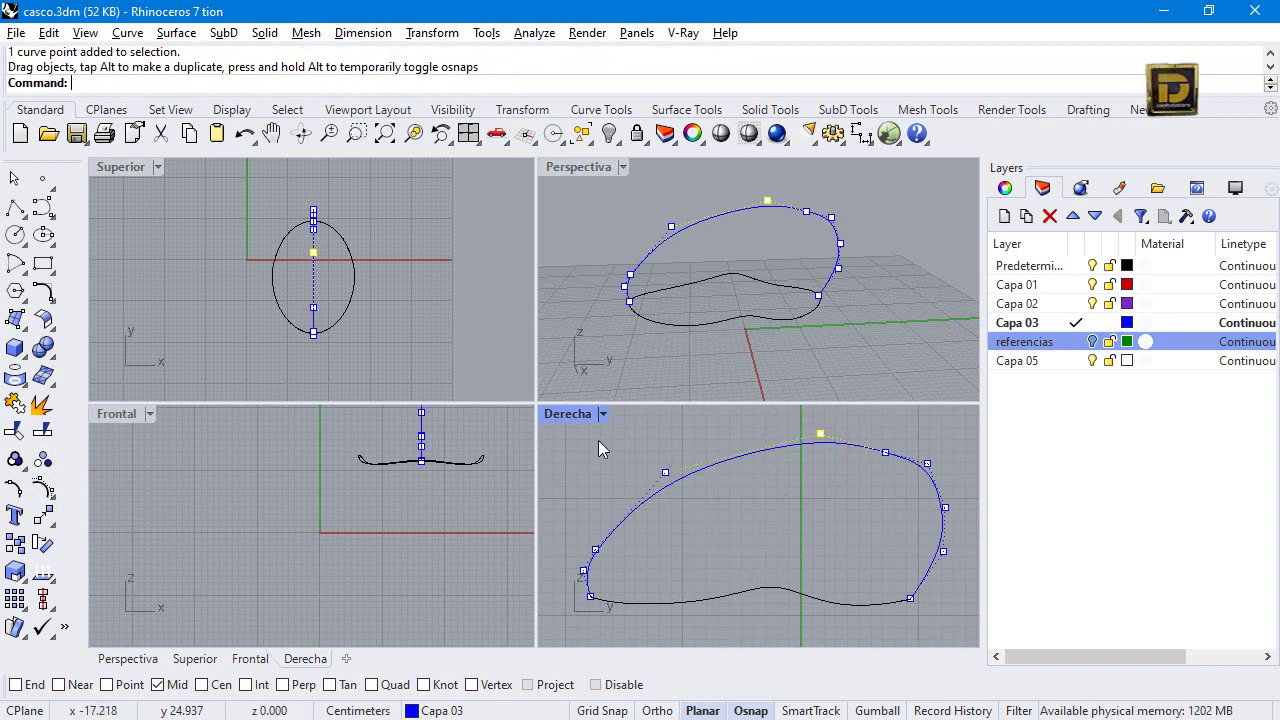
In a maximized Derecha viewport, bulge the profile outward just above its negative-Y end and nudge the slope control point up toward the crown.
double_click(566, 415)
scroll(568, 445, down, 3)
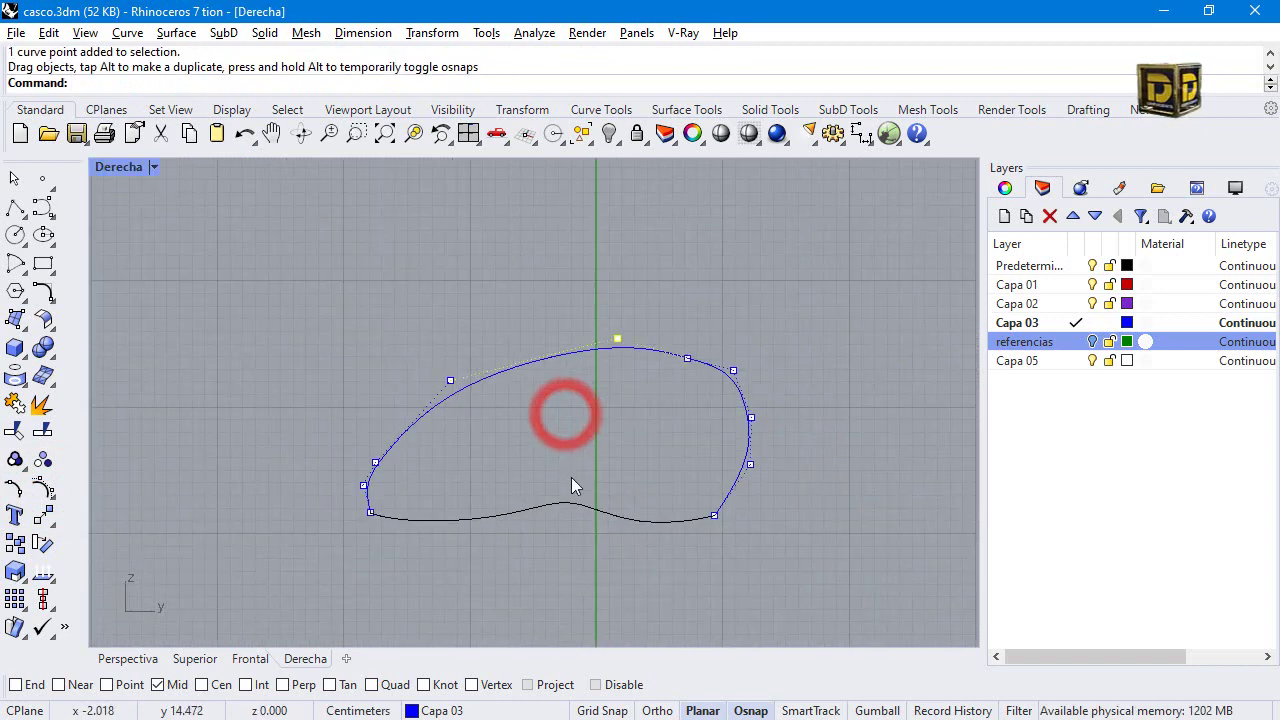
scroll(378, 490, up, 2)
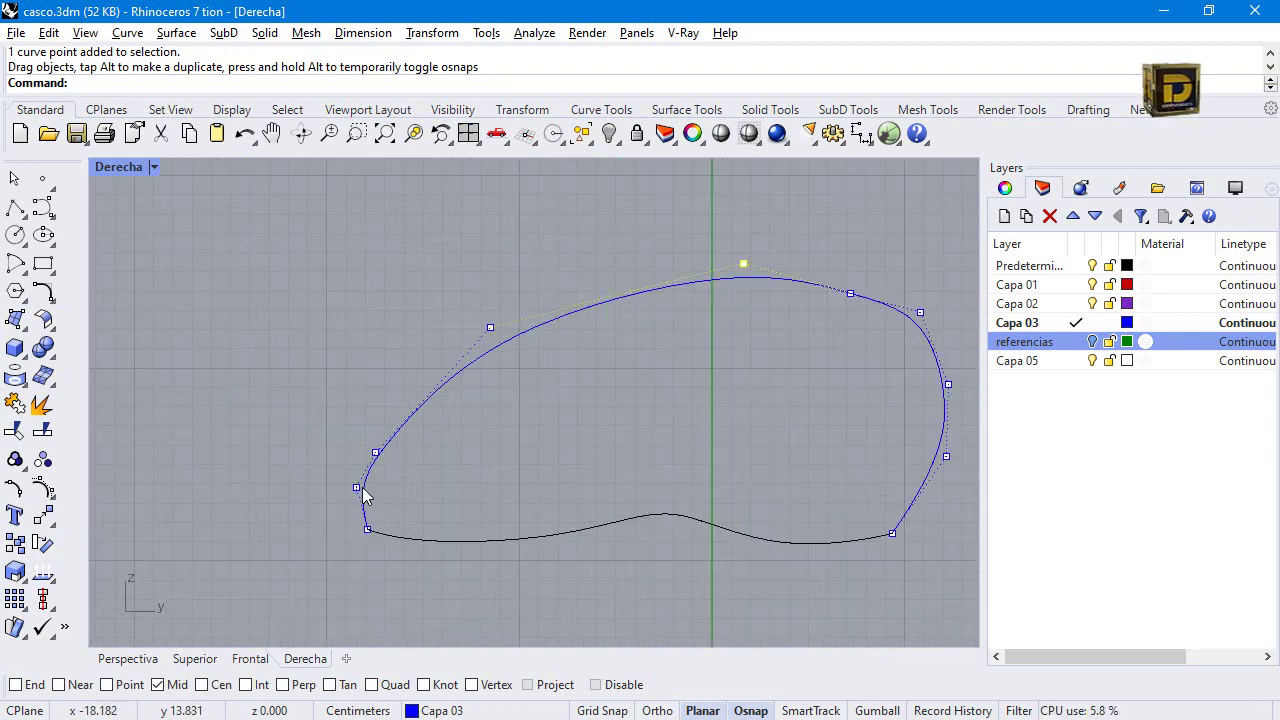
drag(360, 486, 343, 481)
scroll(412, 445, down, 2)
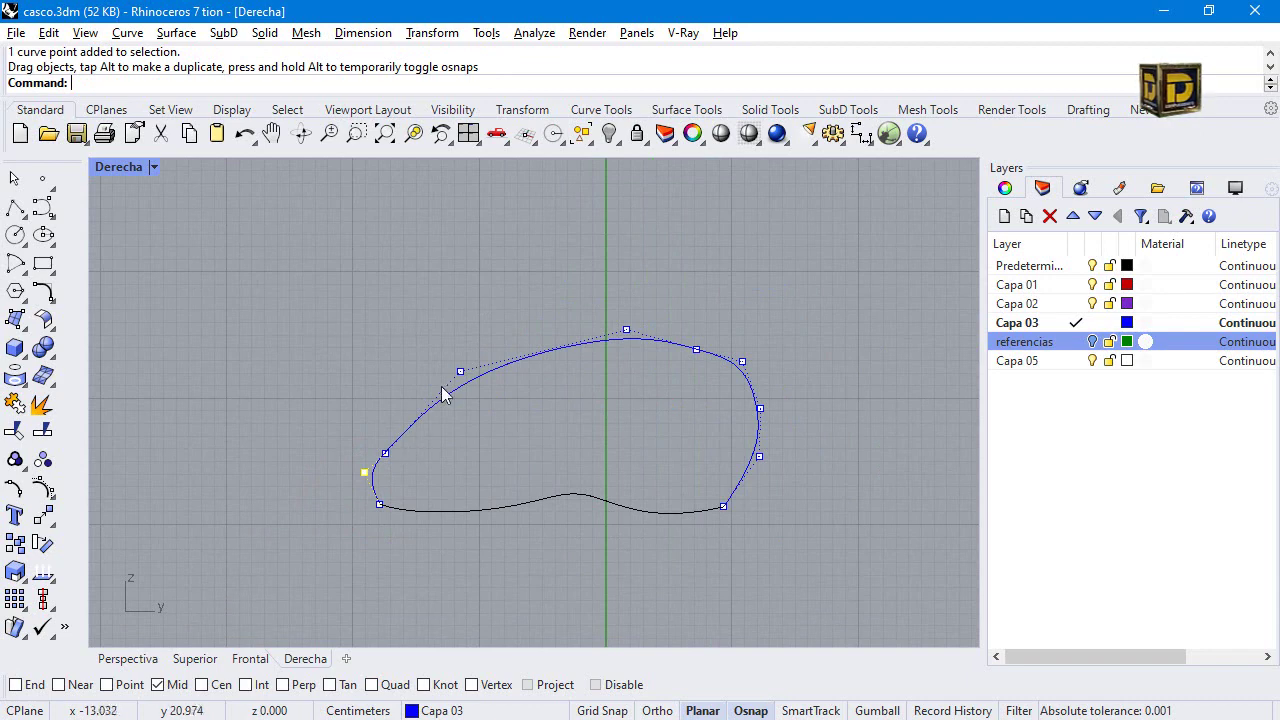
drag(458, 373, 469, 366)
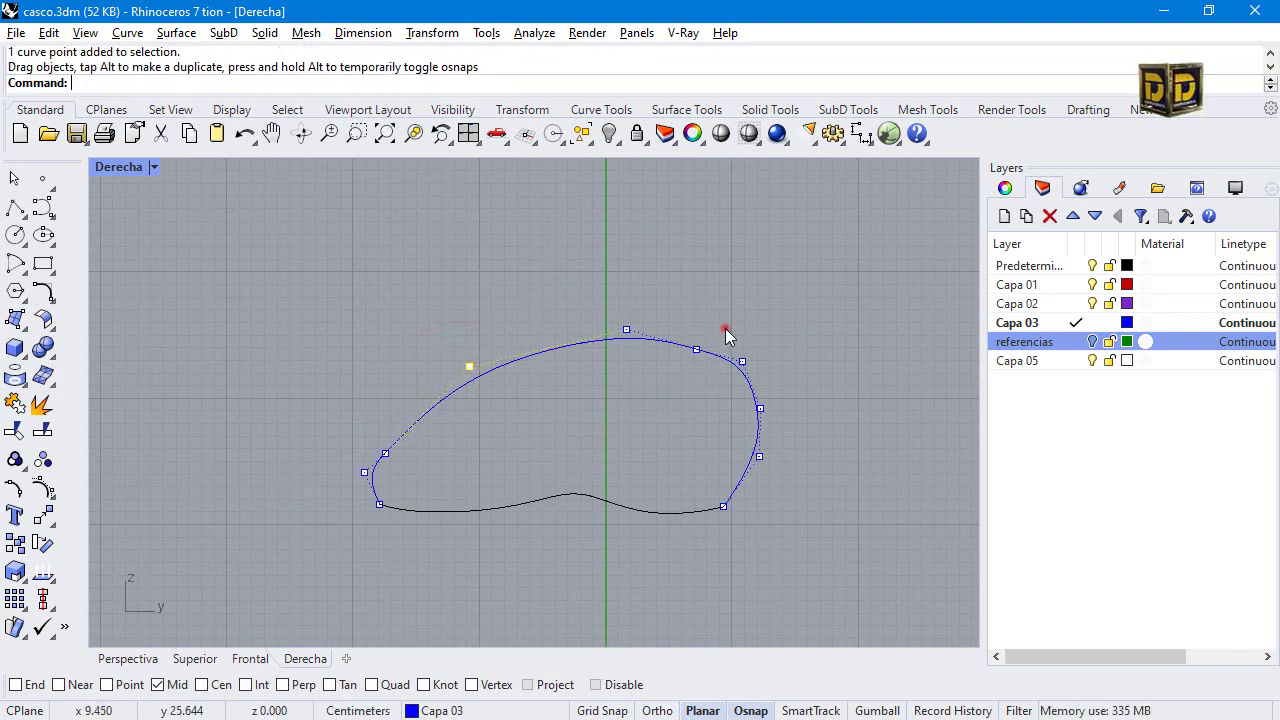
Shift the two upper control points on the profile's positive-Y side outward and raise the neighbouring crown point to round that end.
drag(727, 336, 780, 400)
click(696, 349)
key(ctrl+a)
drag(694, 349, 699, 326)
key(ctrl+z)
click(697, 350)
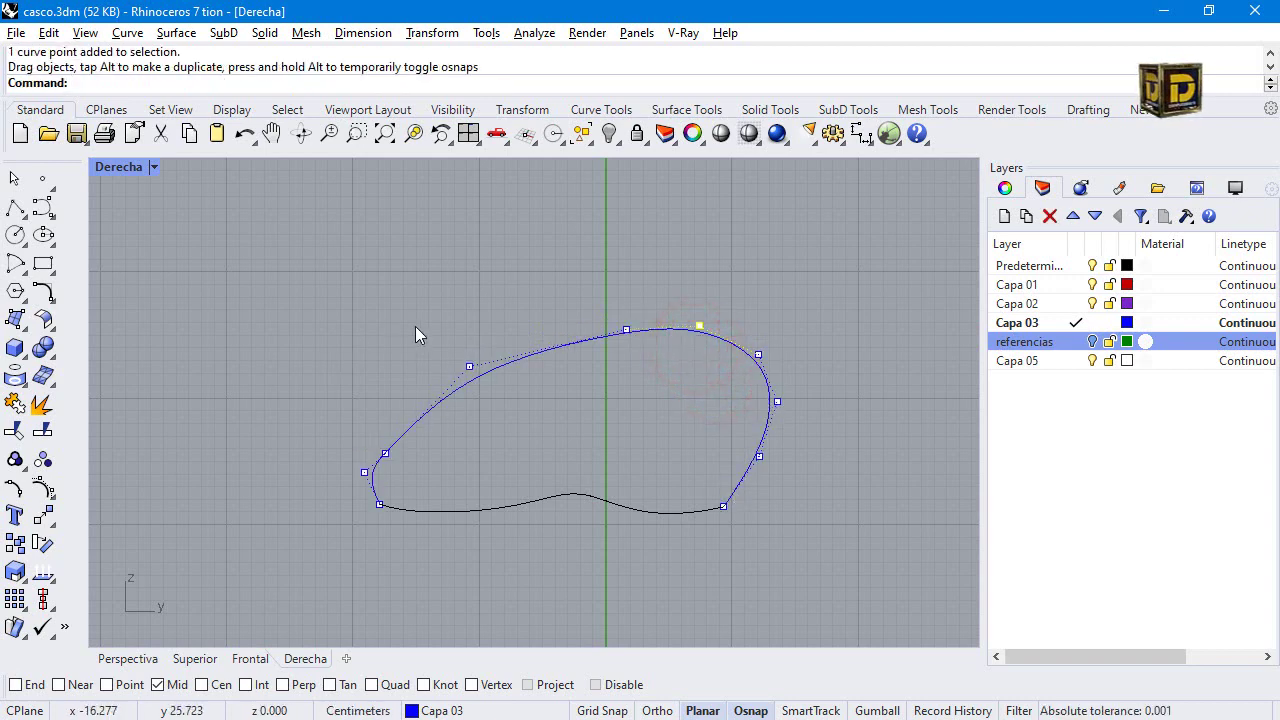
Raise the negative-Y slope point and the crown point to round the top between them, keep both end points in place and hide the control points.
drag(469, 364, 500, 348)
drag(627, 330, 600, 314)
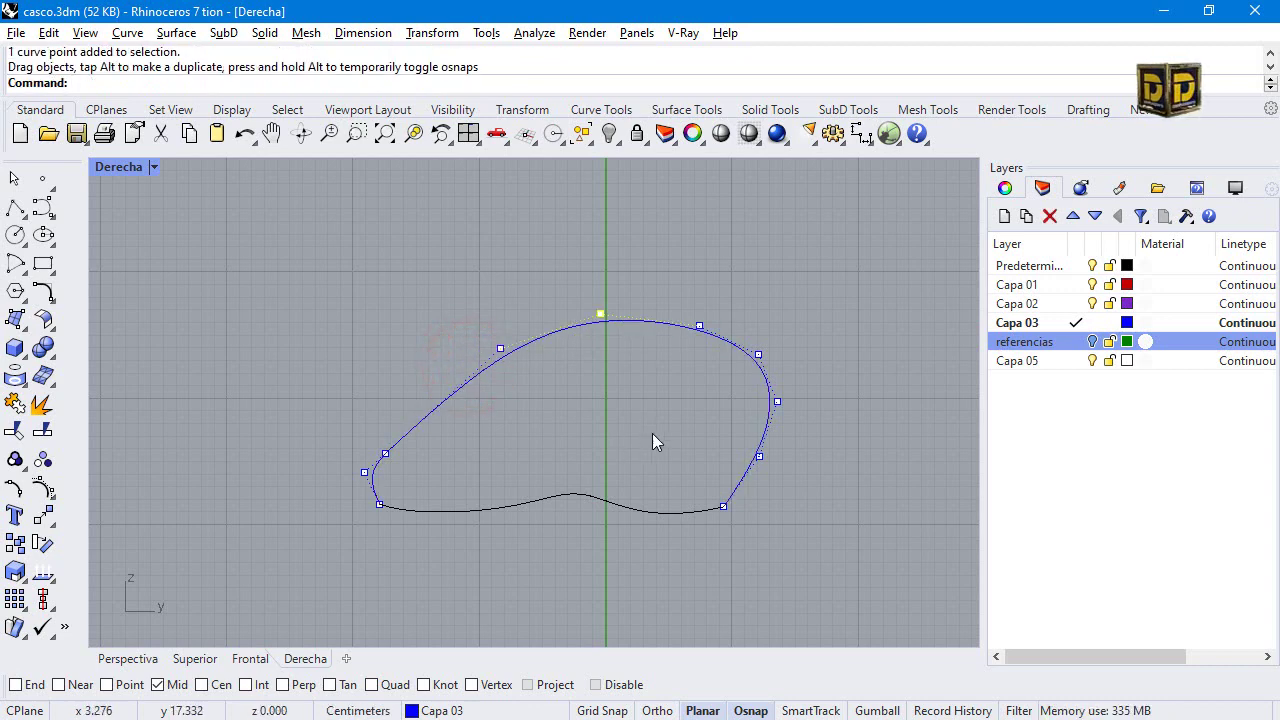
click(723, 507)
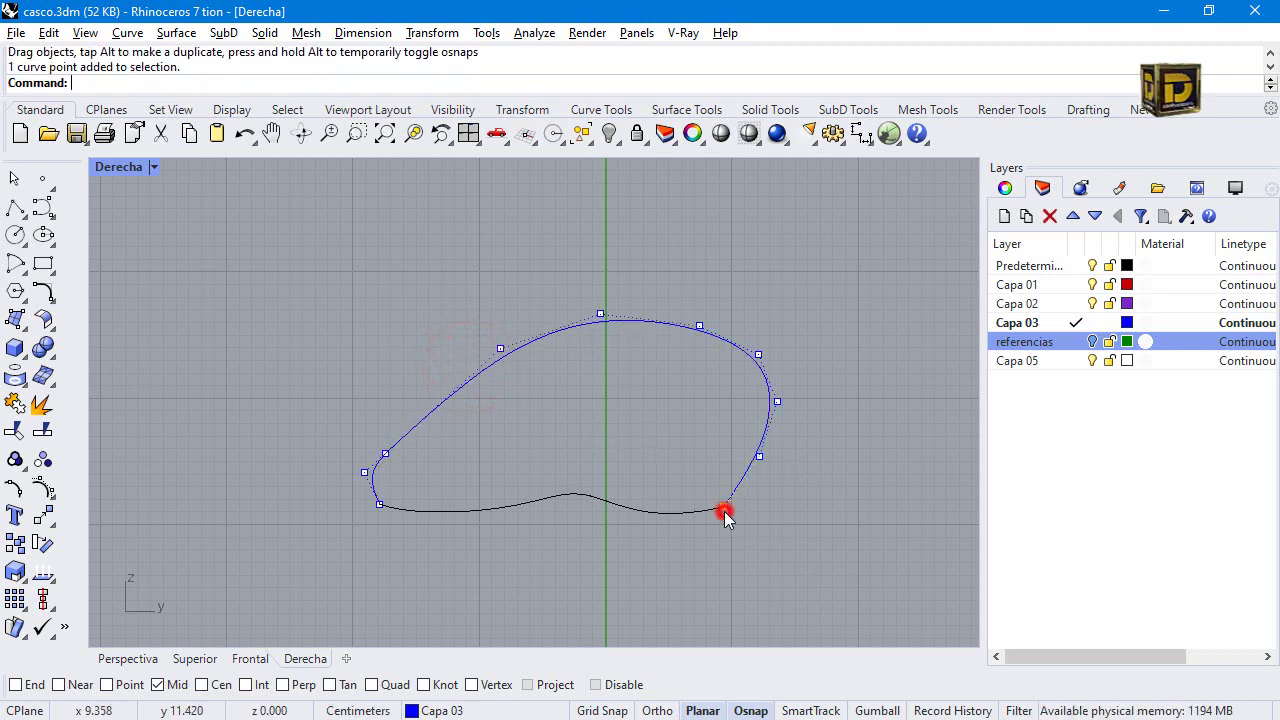
click(379, 506)
key(Escape)
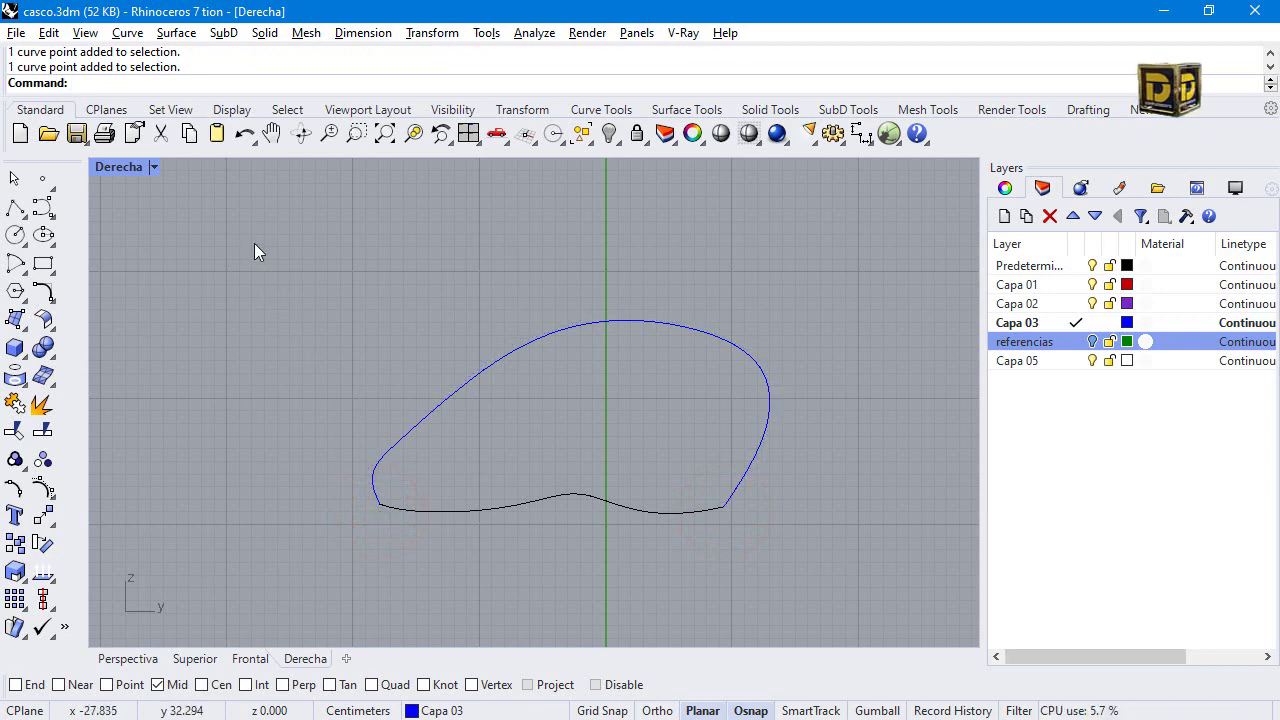
Restore the four-viewport layout and paste a copy of the profile curve in place.
click(503, 384)
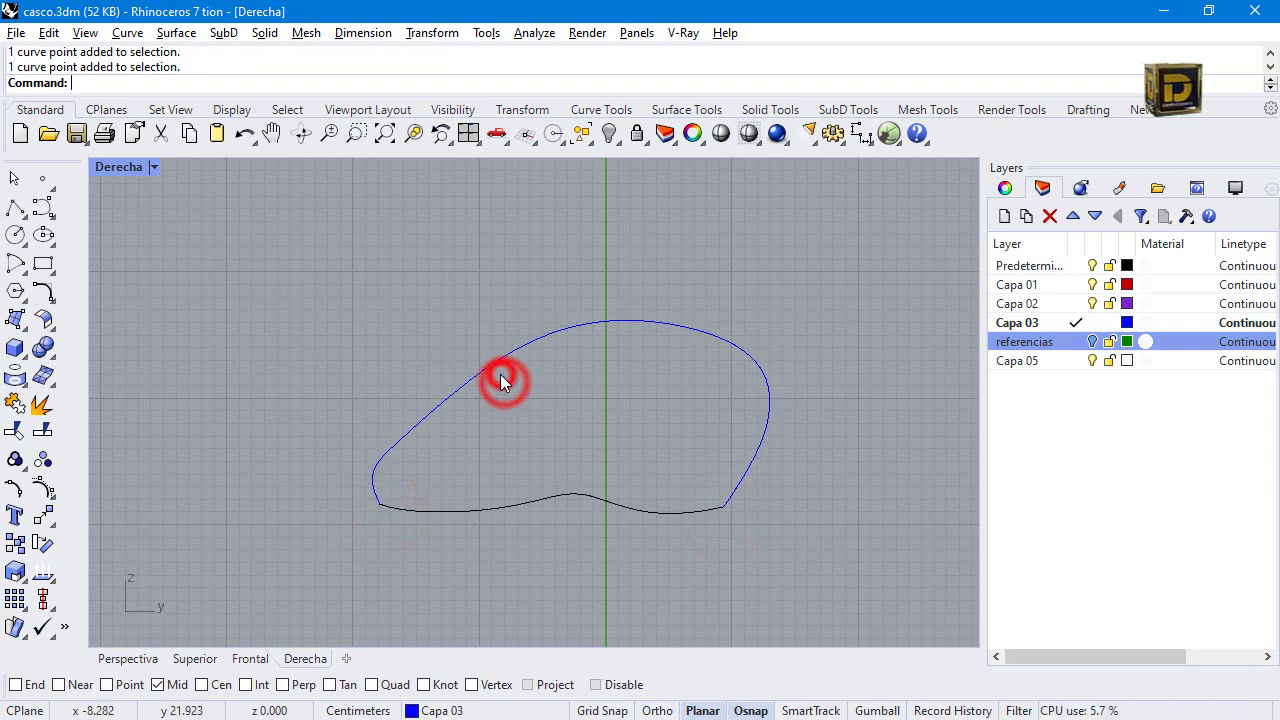
double_click(122, 173)
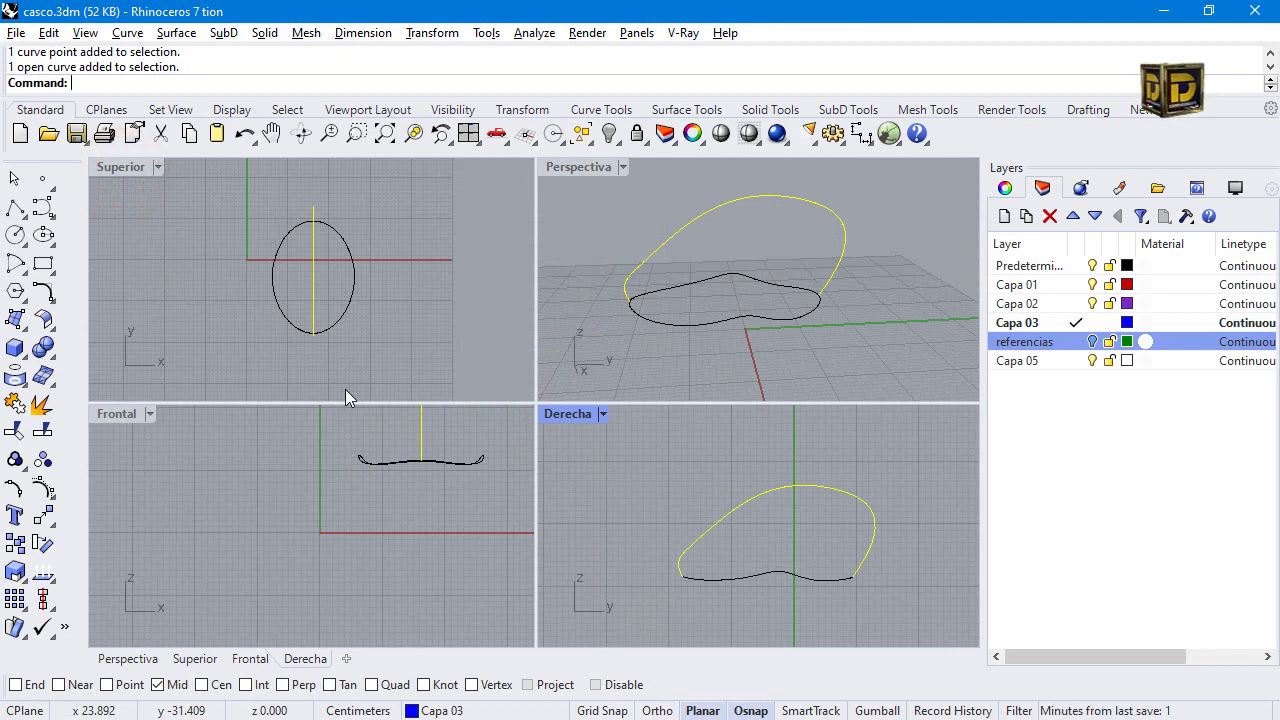
key(ctrl+c)
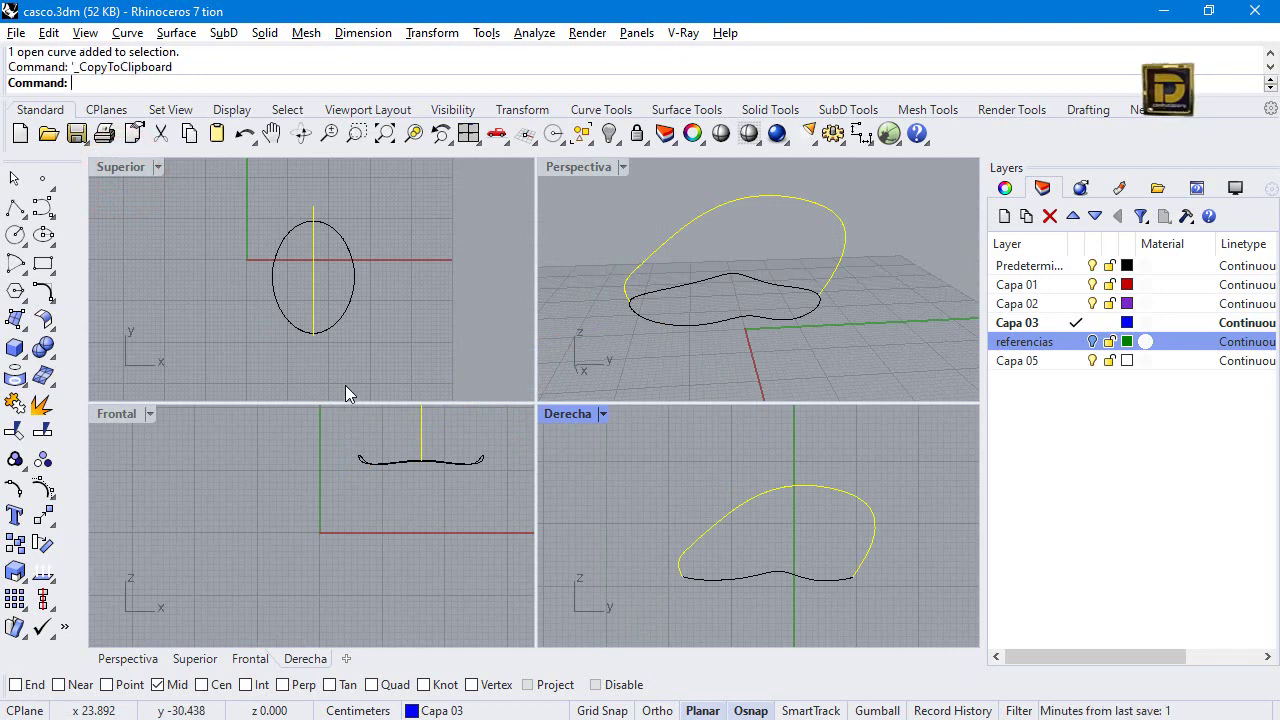
key(ctrl+v)
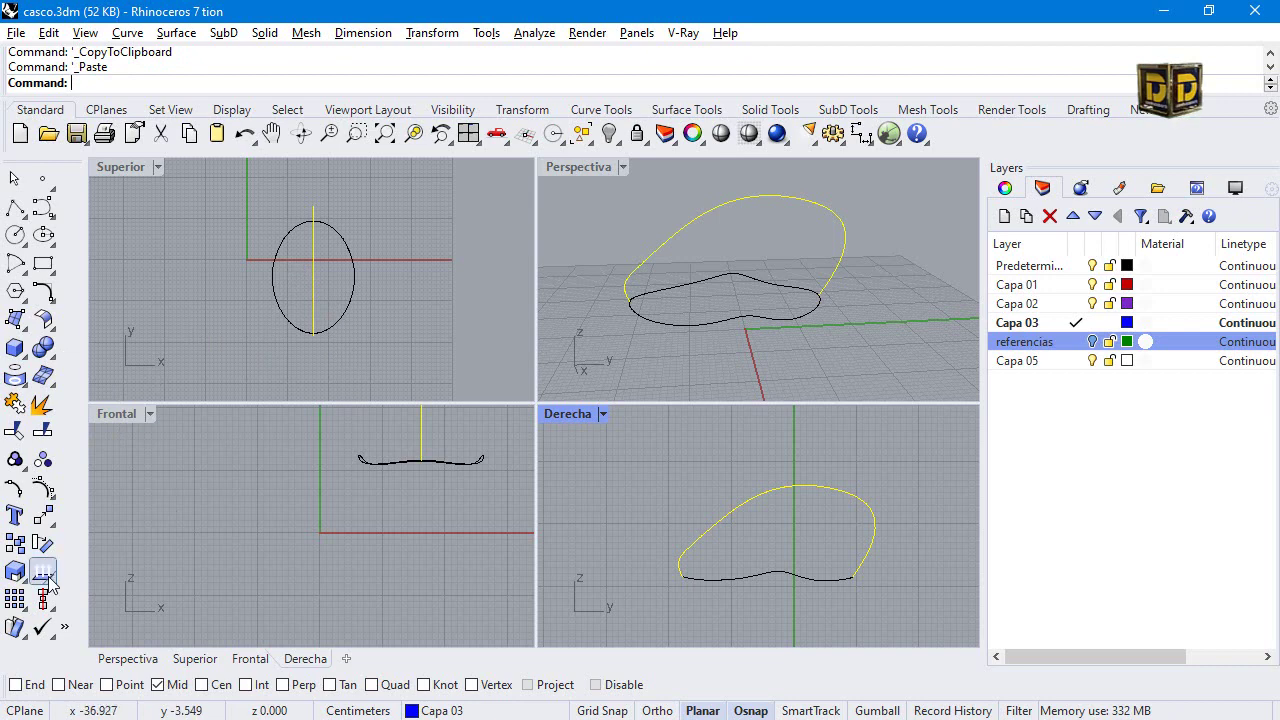
With End and Near snaps, move the copied profile from its negative-Y endpoint toward positive X onto the lower edge, just short of the split point.
click(43, 541)
scroll(628, 300, up, 1)
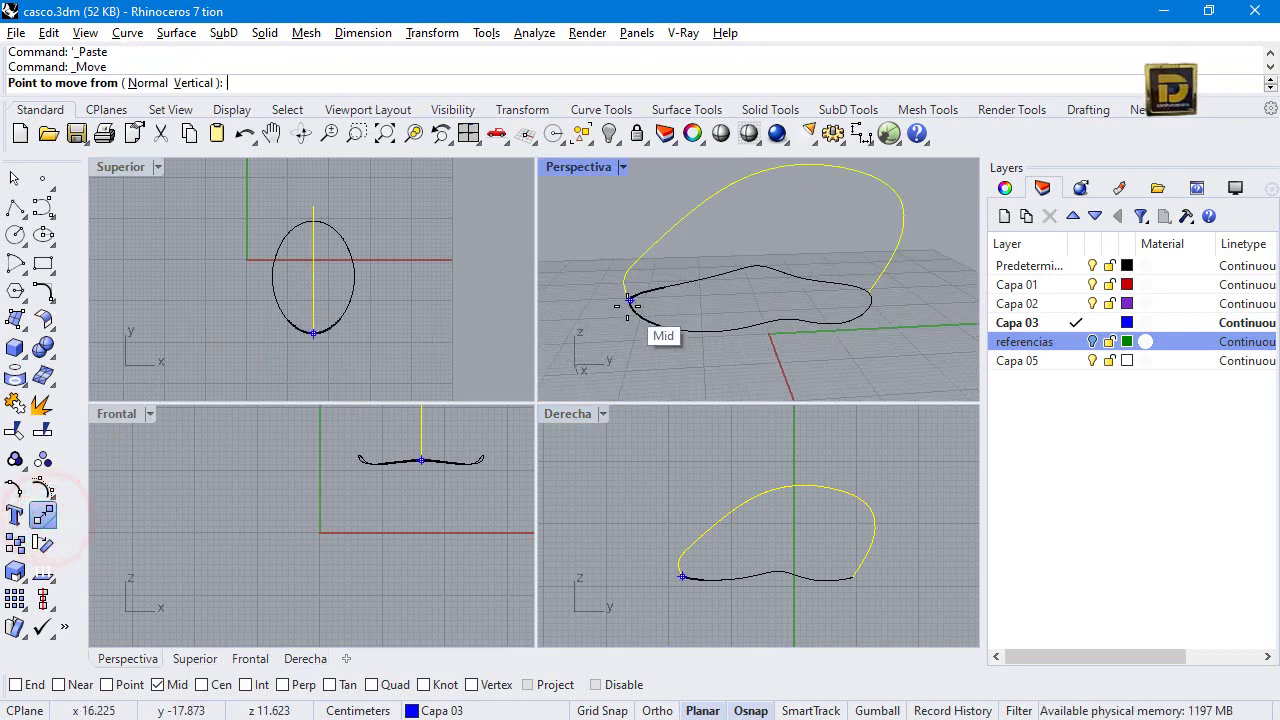
click(158, 684)
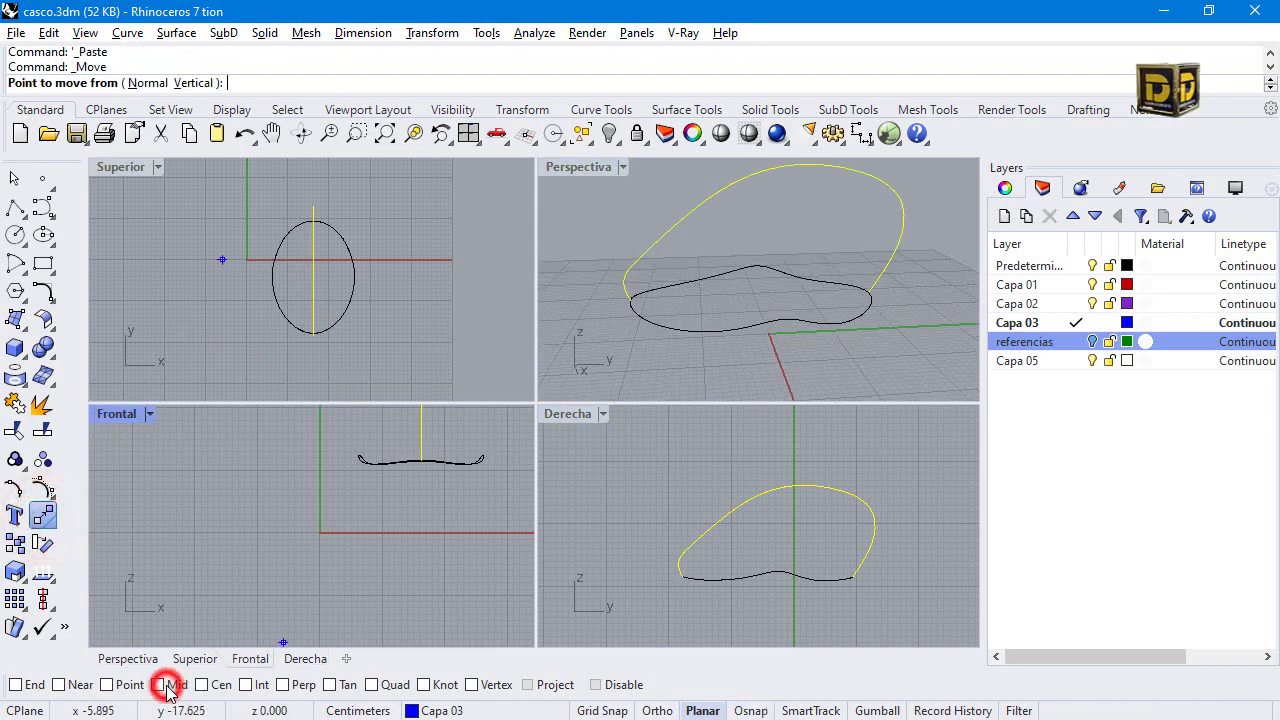
click(16, 684)
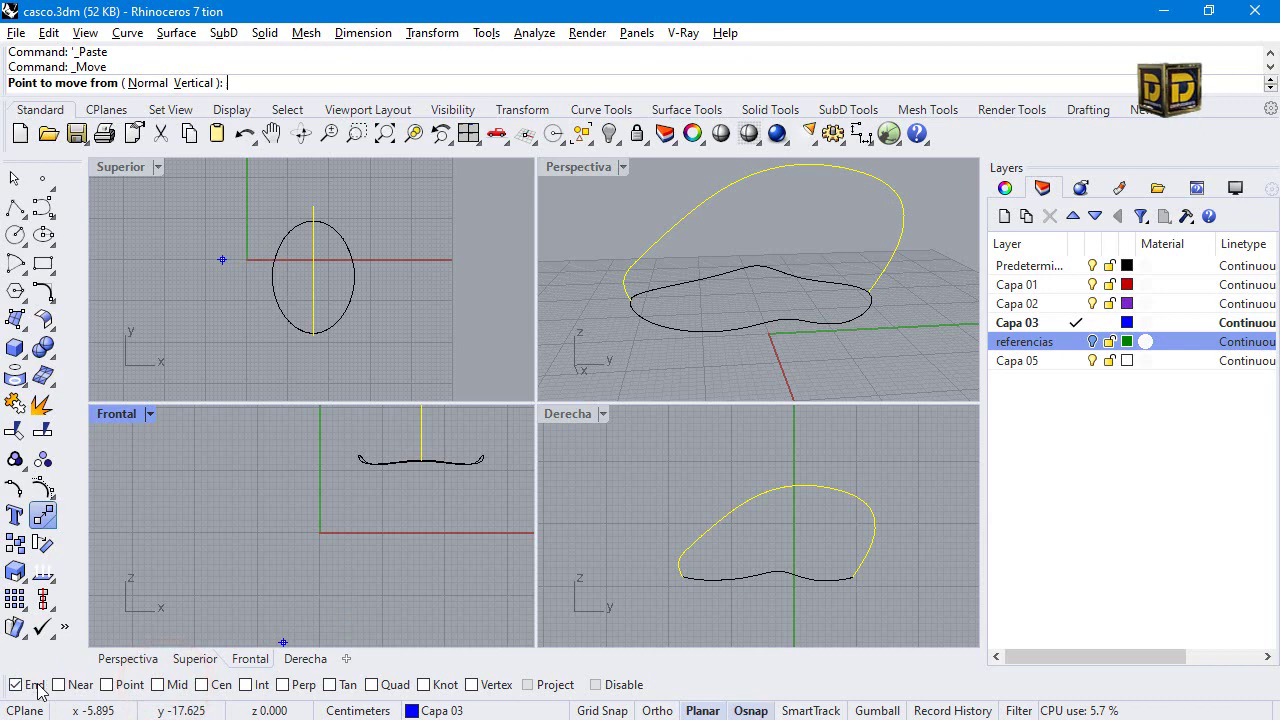
click(630, 300)
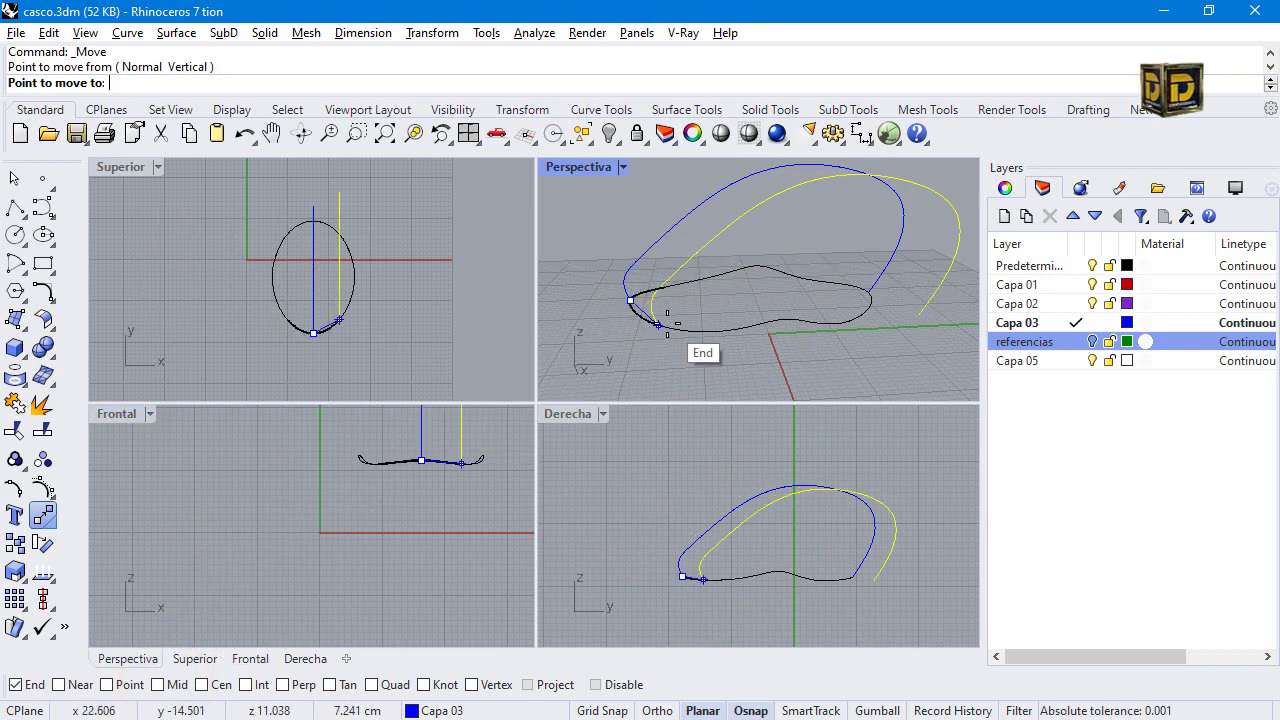
scroll(665, 320, up, 5)
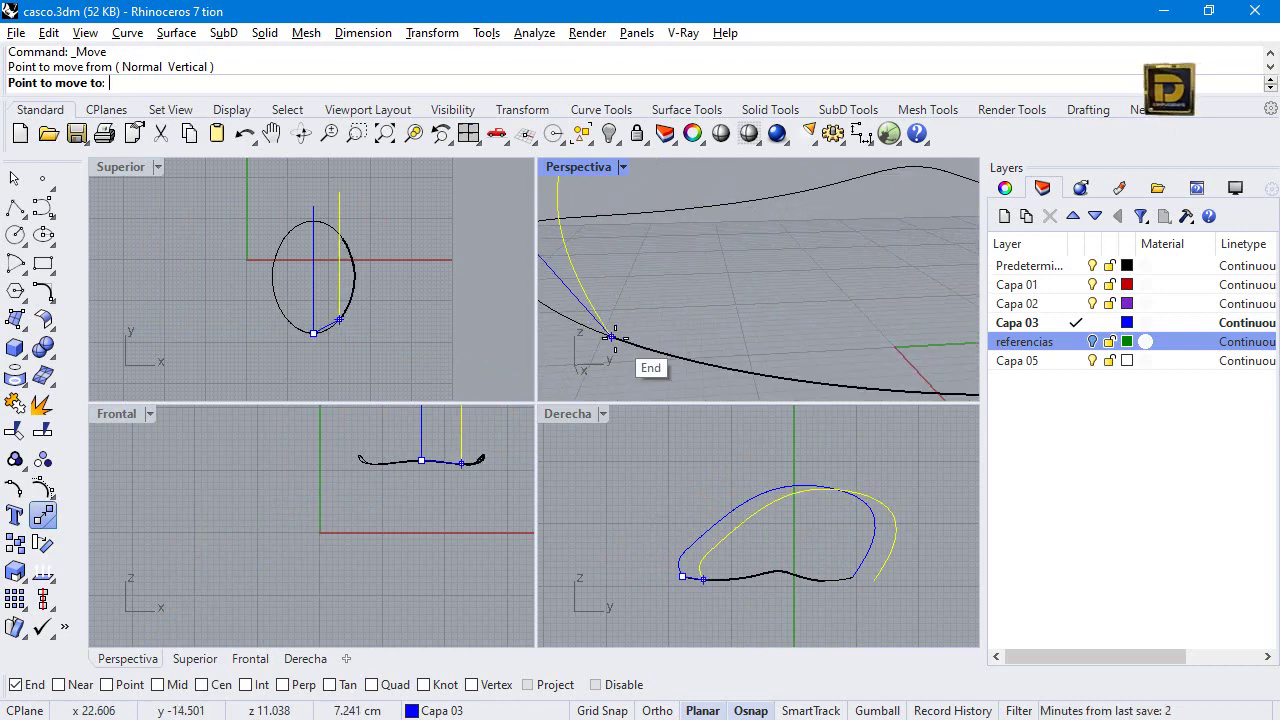
click(57, 688)
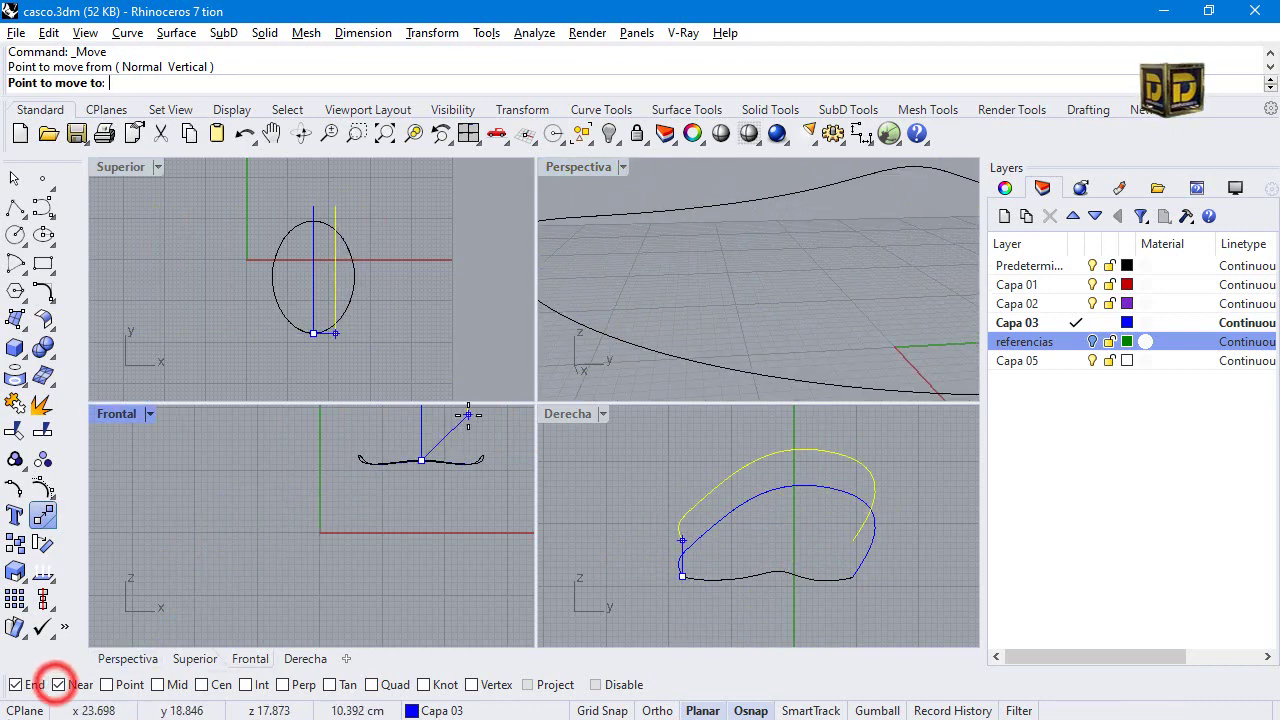
click(591, 328)
scroll(687, 293, down, 3)
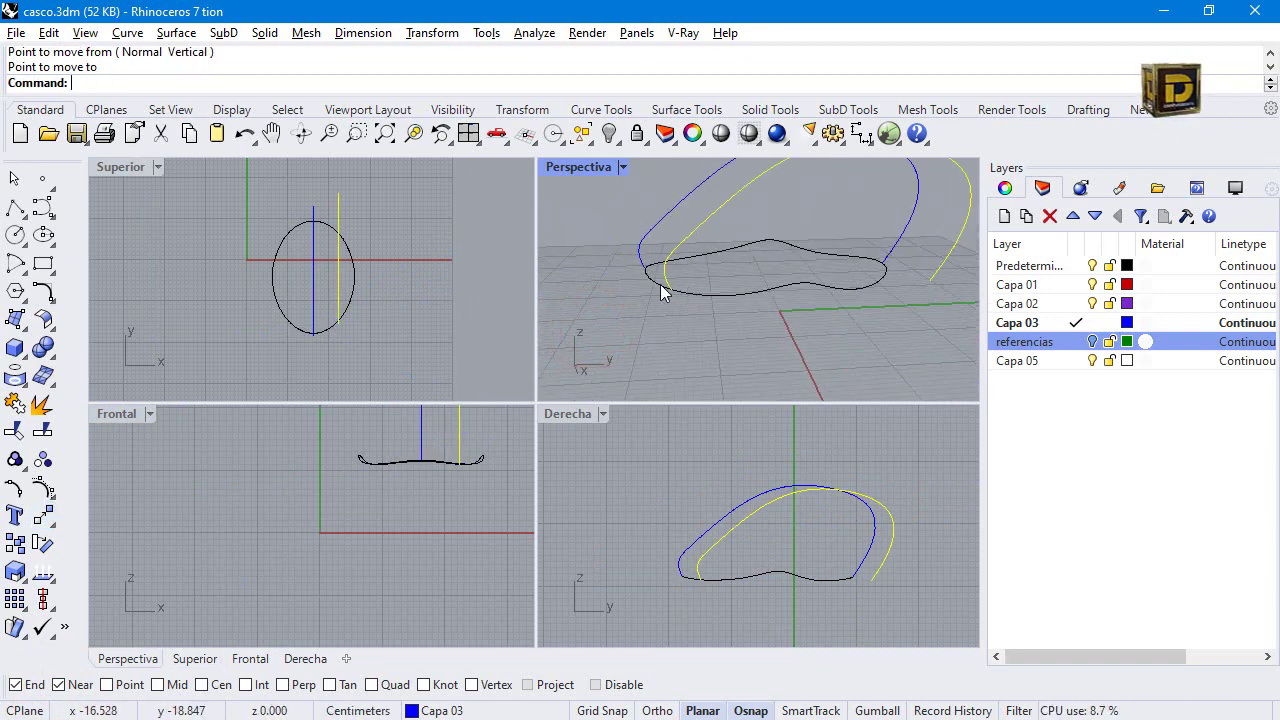
right_drag(779, 322, 802, 303)
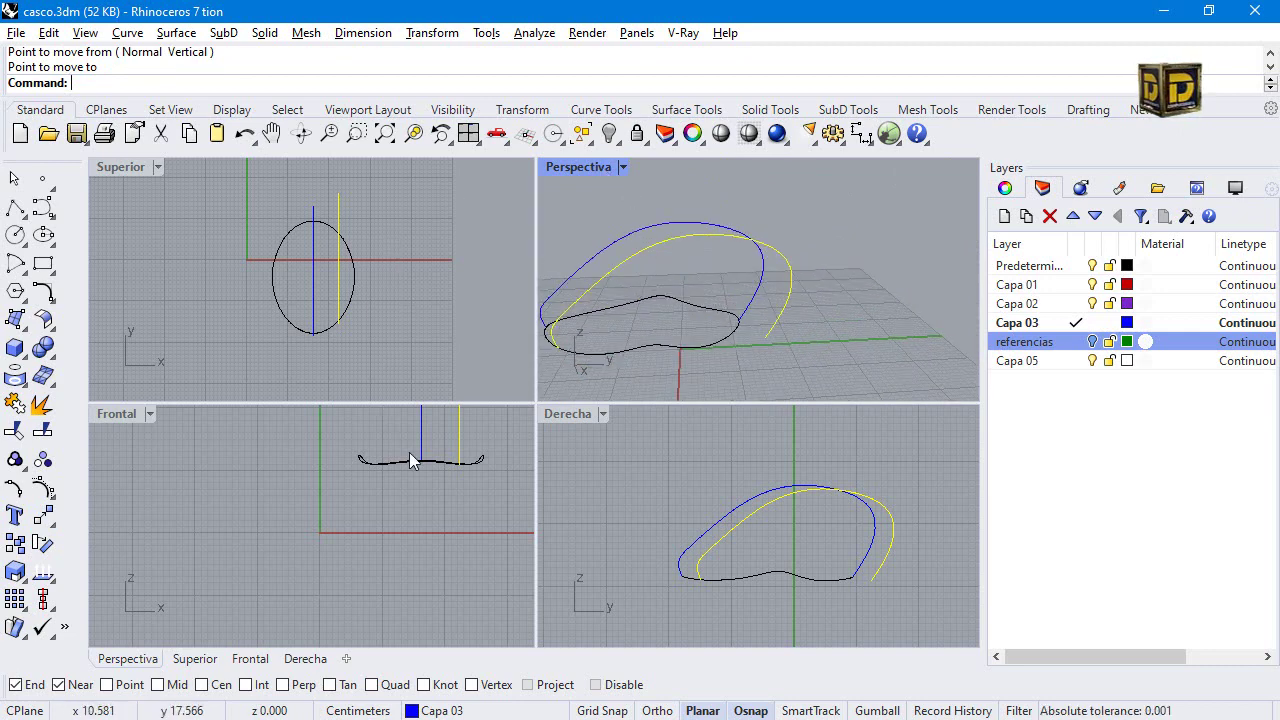
scroll(341, 262, up, 3)
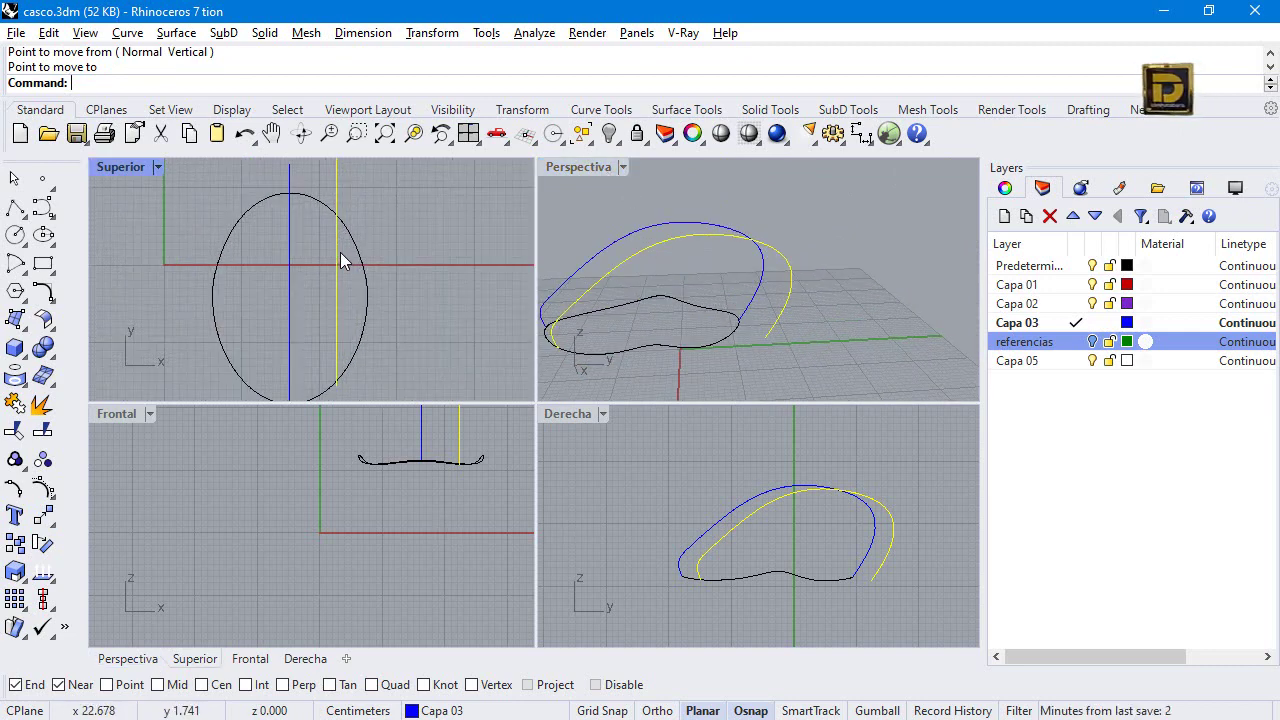
click(44, 486)
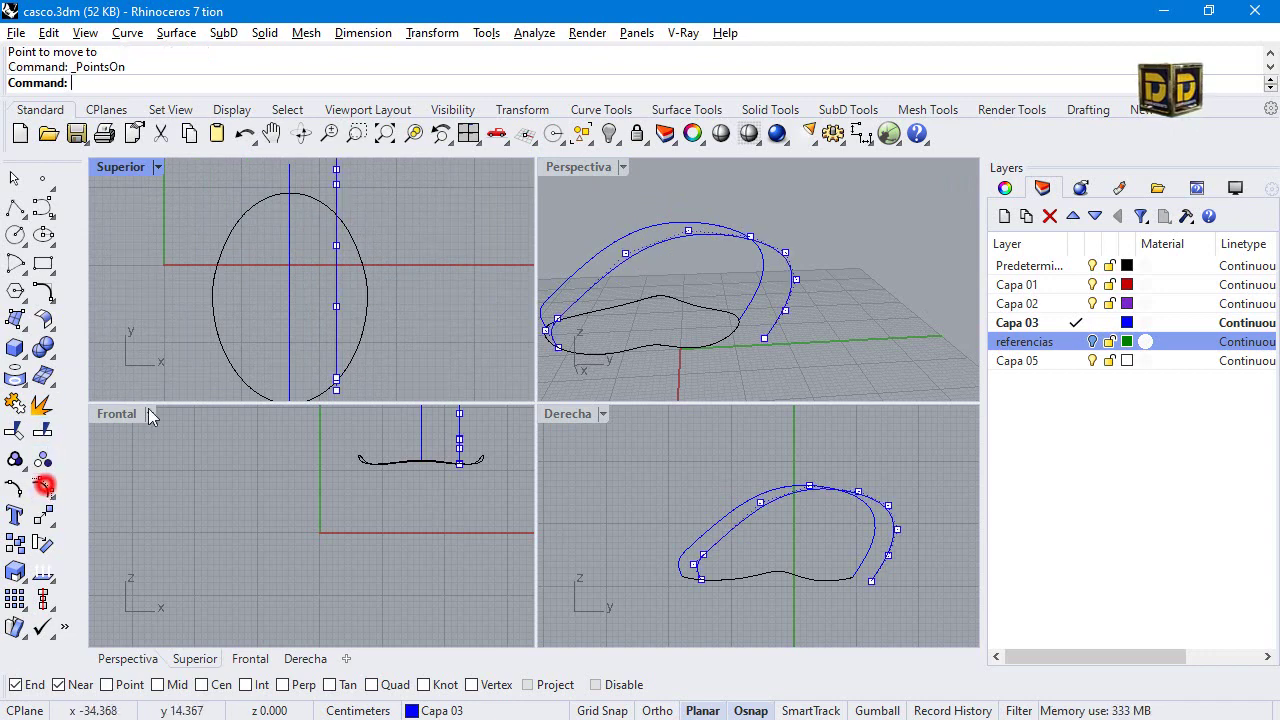
scroll(376, 356, down, 2)
scroll(340, 312, up, 2)
drag(353, 365, 363, 387)
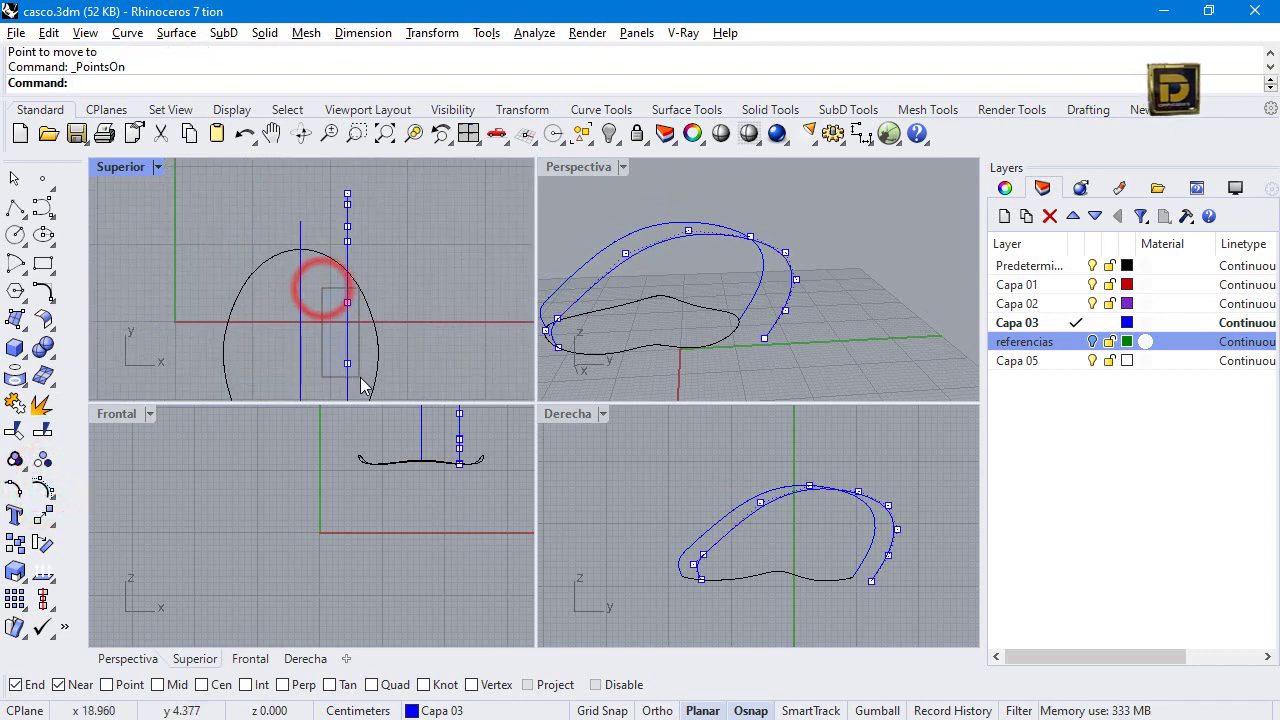
Rotate the copied side profile in the front view about its endpoint on the lower edge, tilting its top outward toward positive X.
click(457, 431)
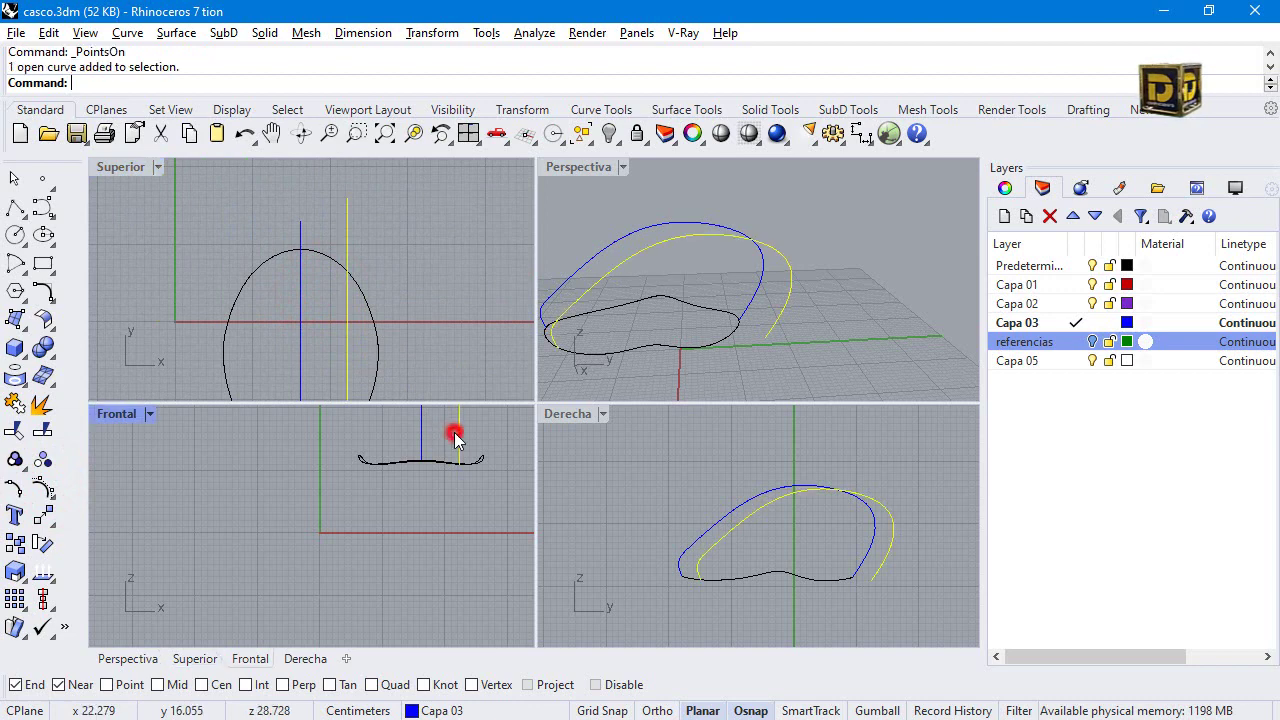
click(430, 32)
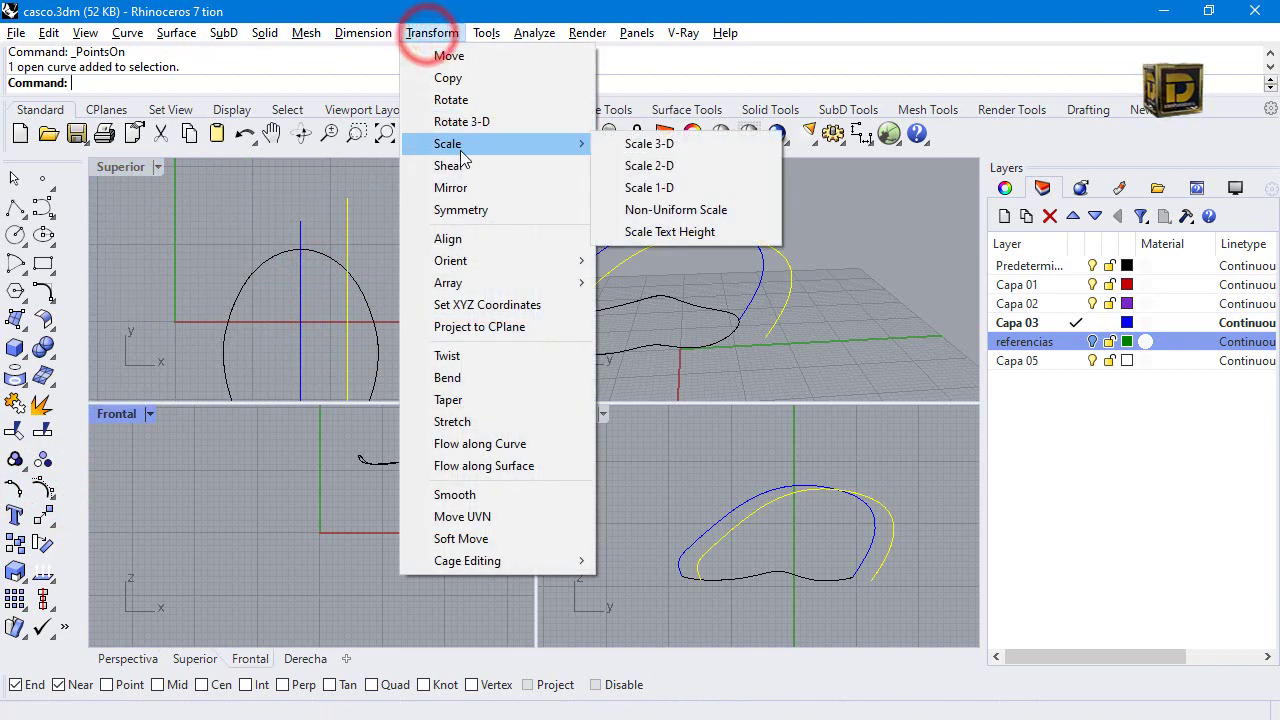
click(455, 96)
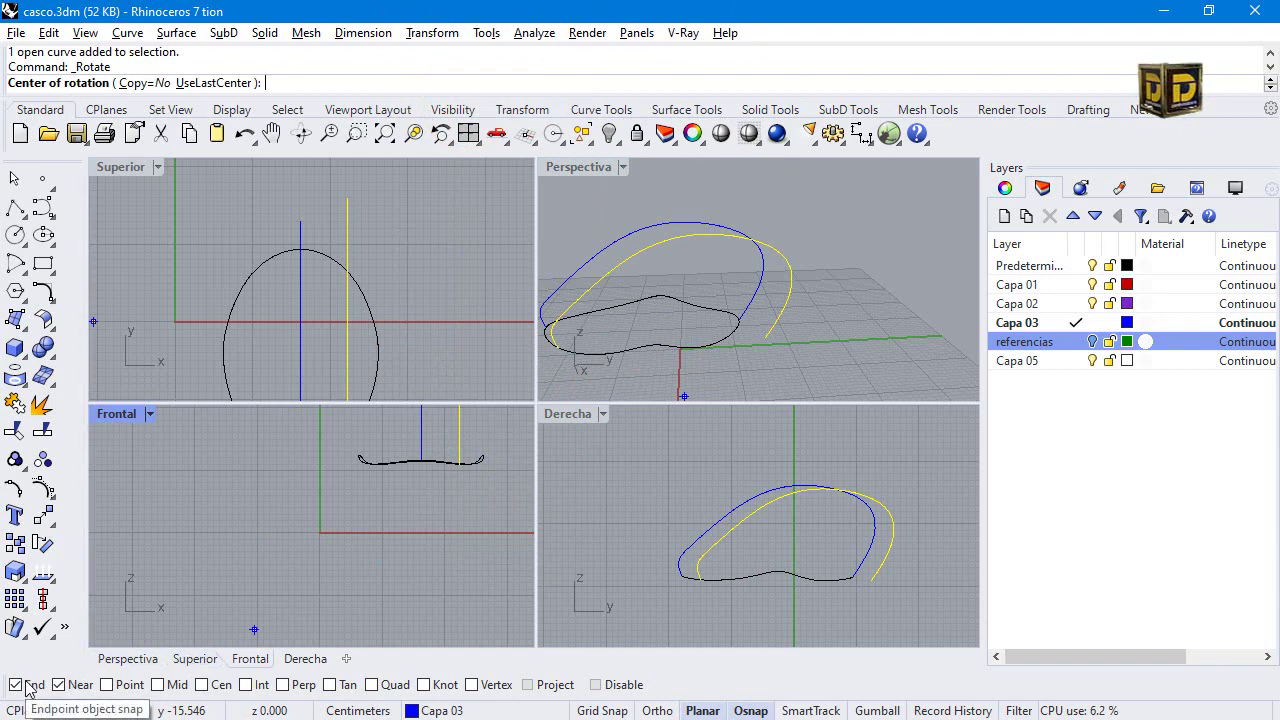
click(552, 350)
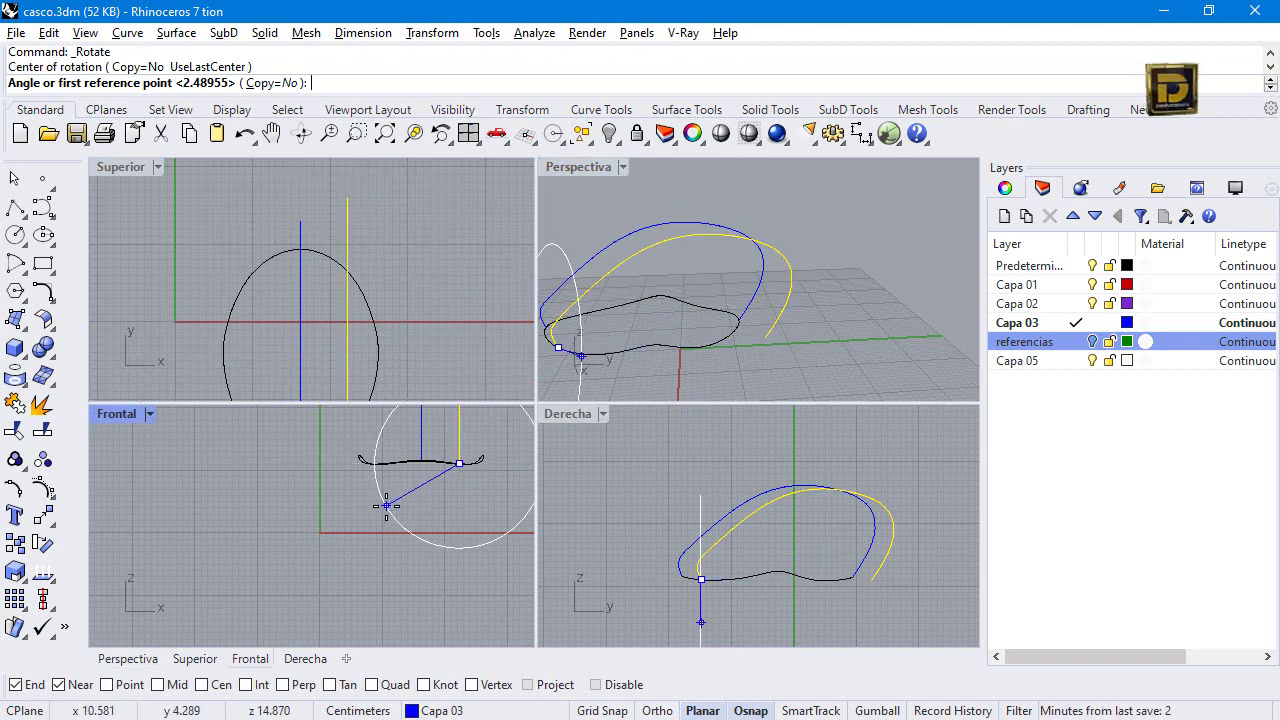
scroll(435, 465, down, 4)
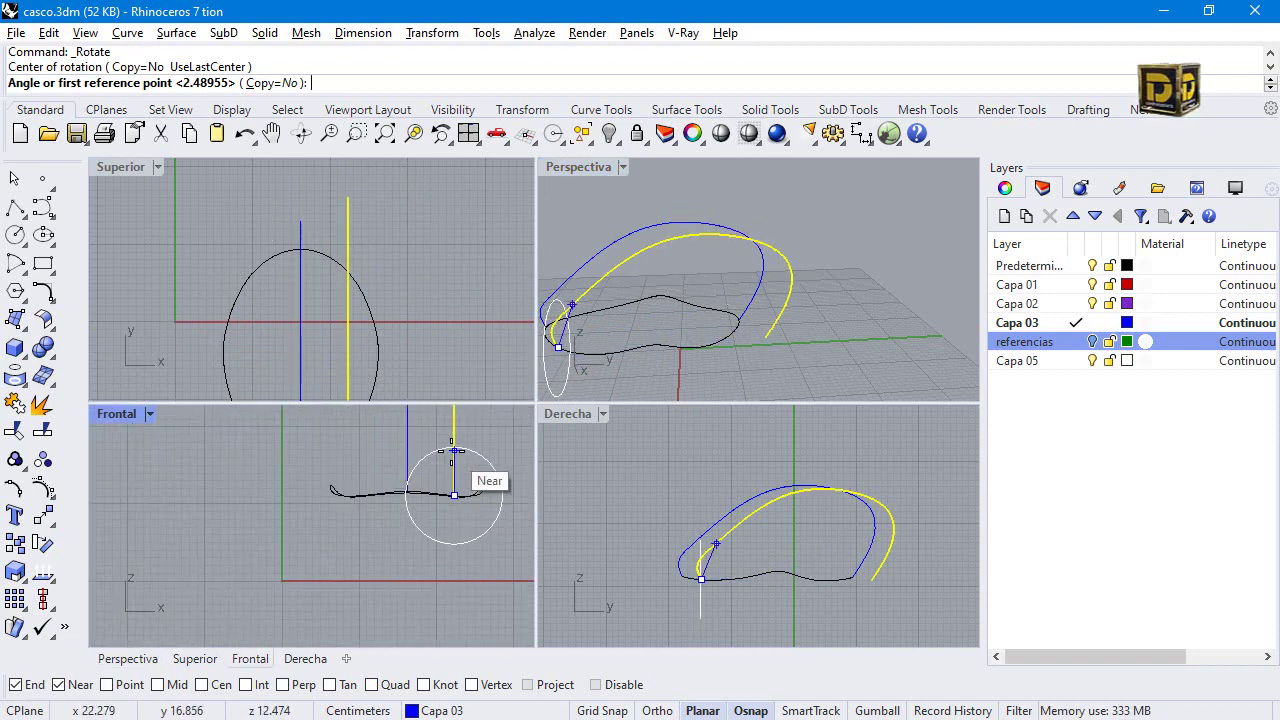
key(F8)
click(443, 430)
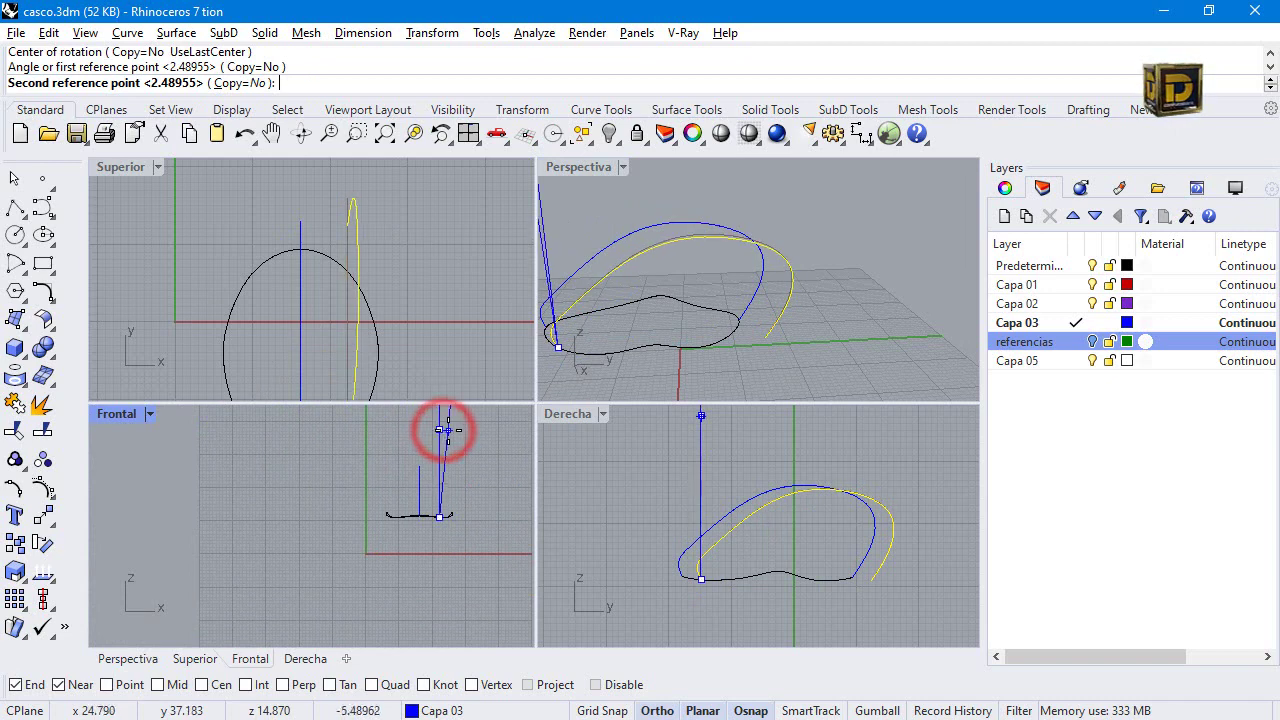
shift+click(457, 430)
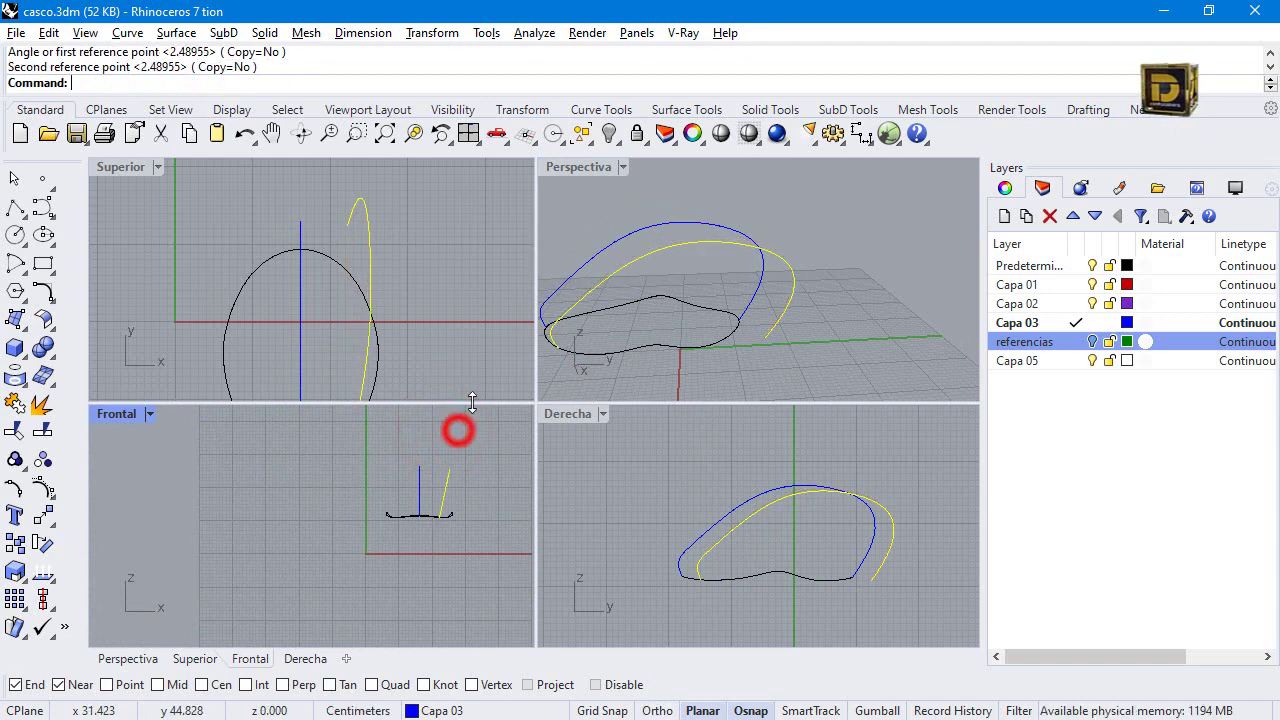
Show the control points of the rotated side profile.
click(603, 170)
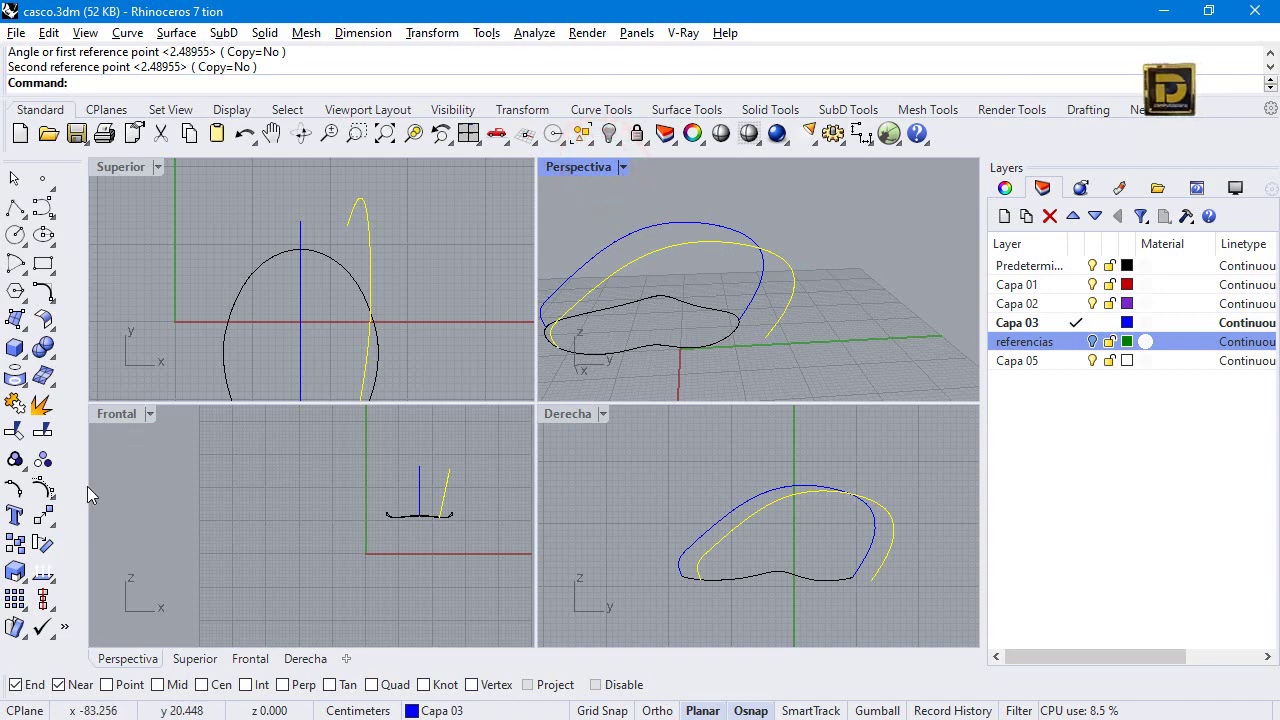
click(55, 486)
scroll(790, 346, up, 3)
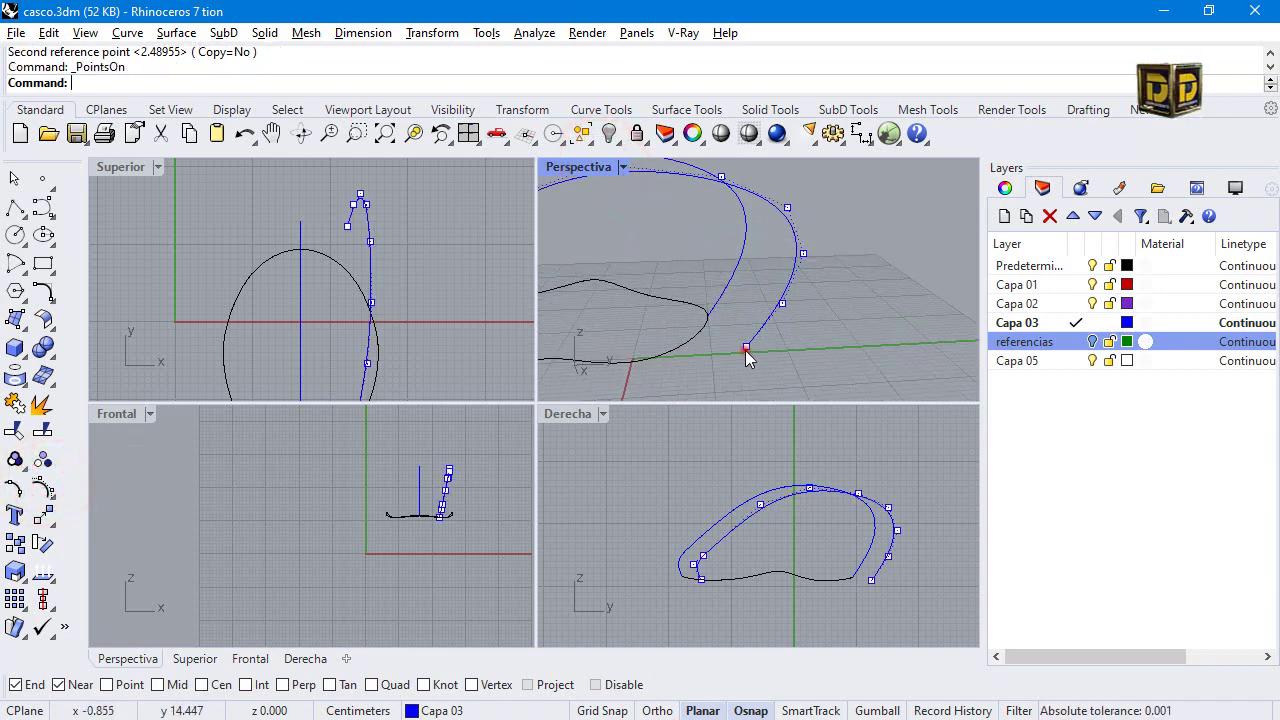
double_click(745, 350)
drag(745, 350, 706, 350)
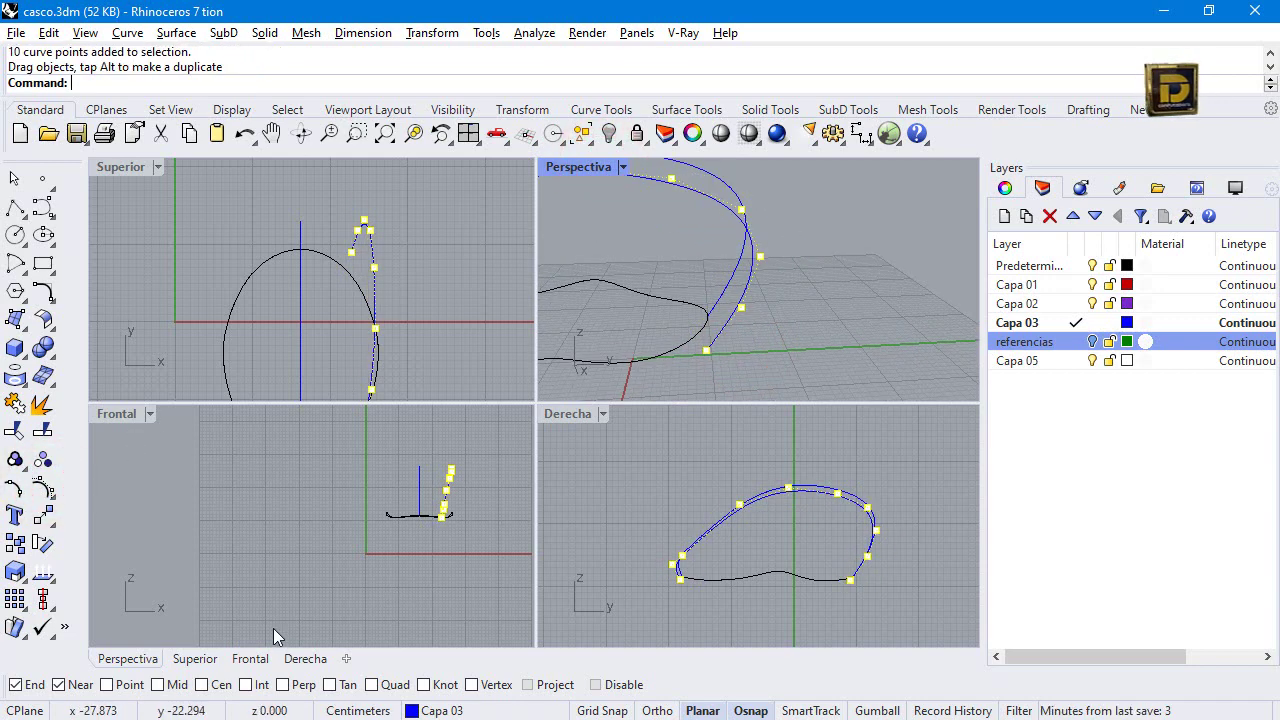
key(ctrl+z)
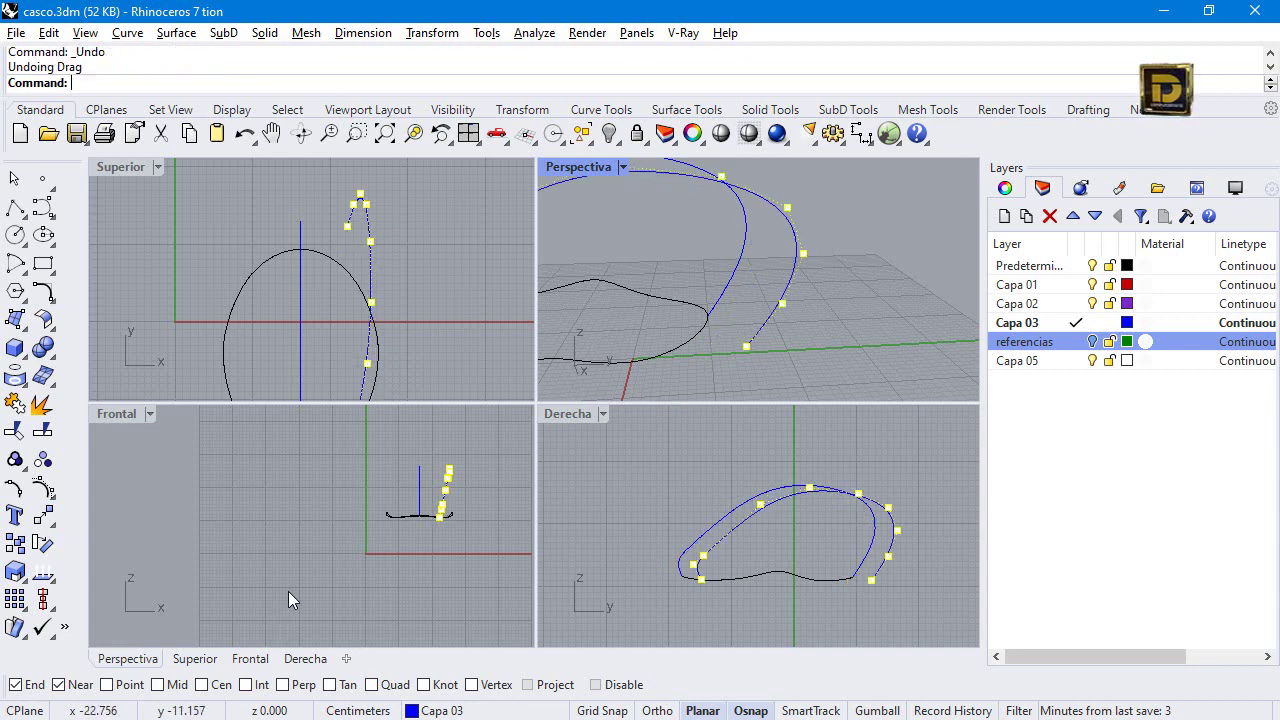
Keep only the Near snap active and move the two end segments of the split lower edge to layer Capa 01.
right_click(60, 686)
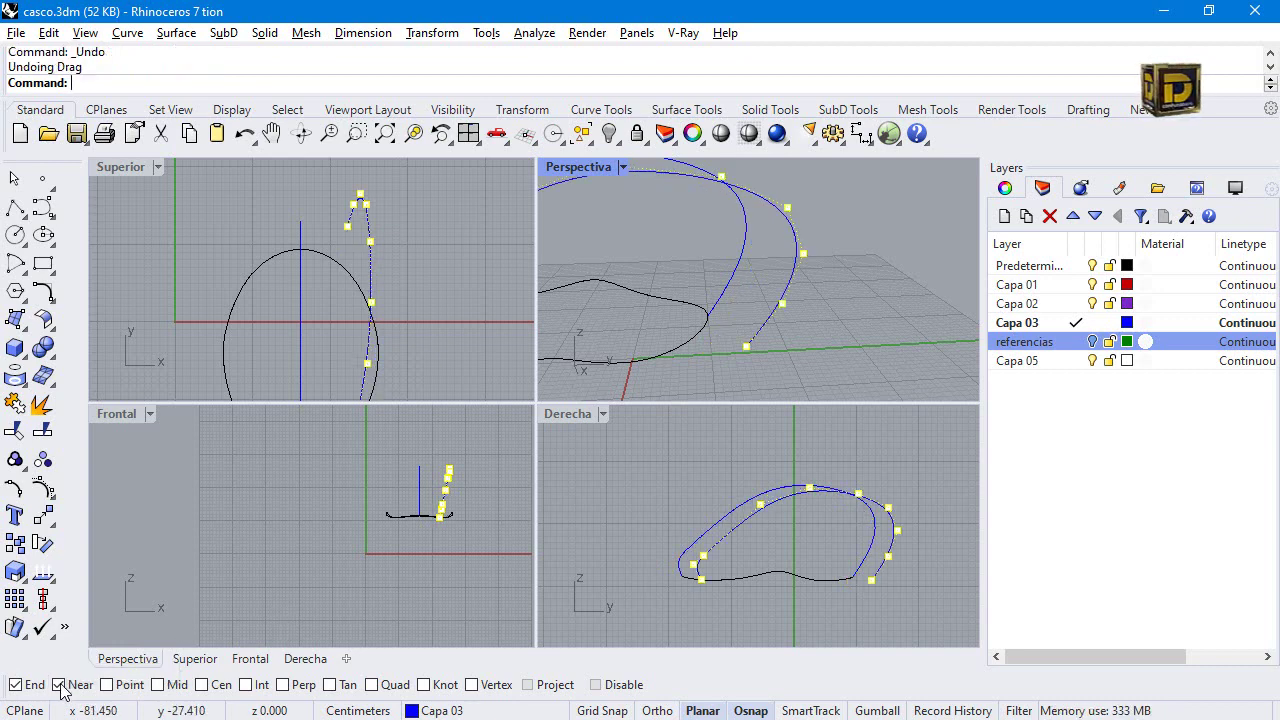
click(720, 370)
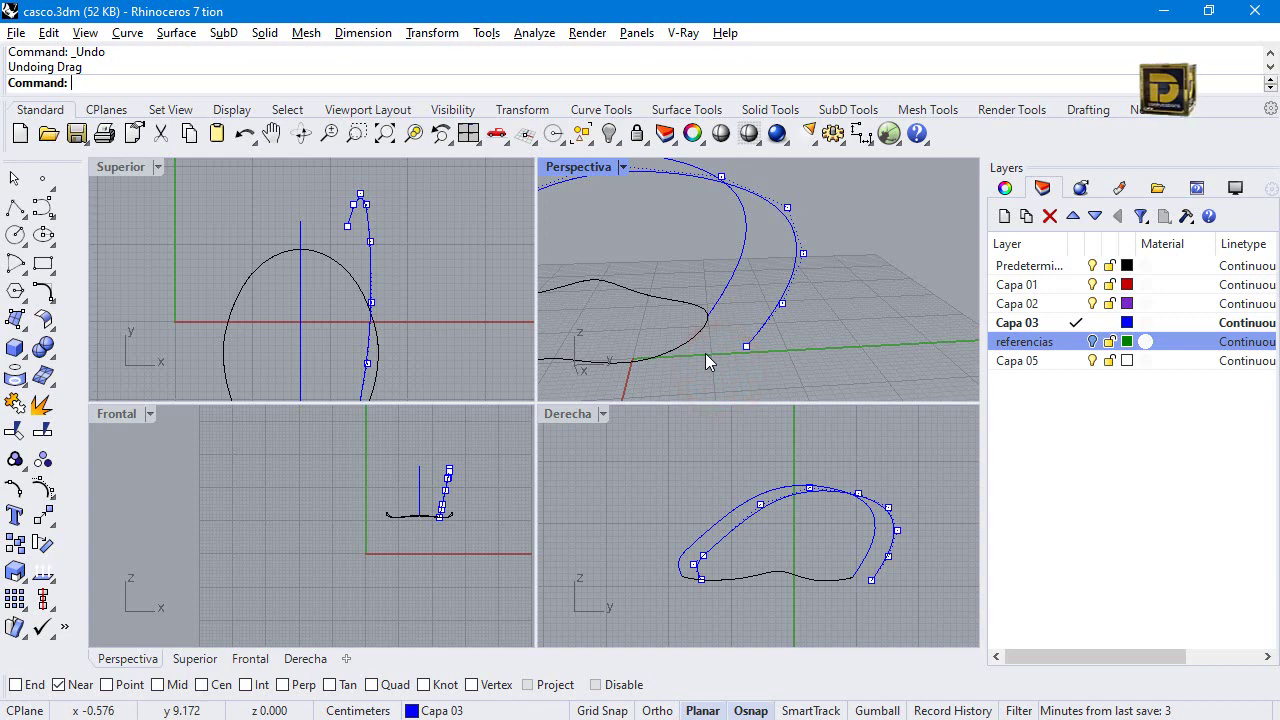
right_drag(706, 353, 606, 343)
click(718, 336)
click(606, 343)
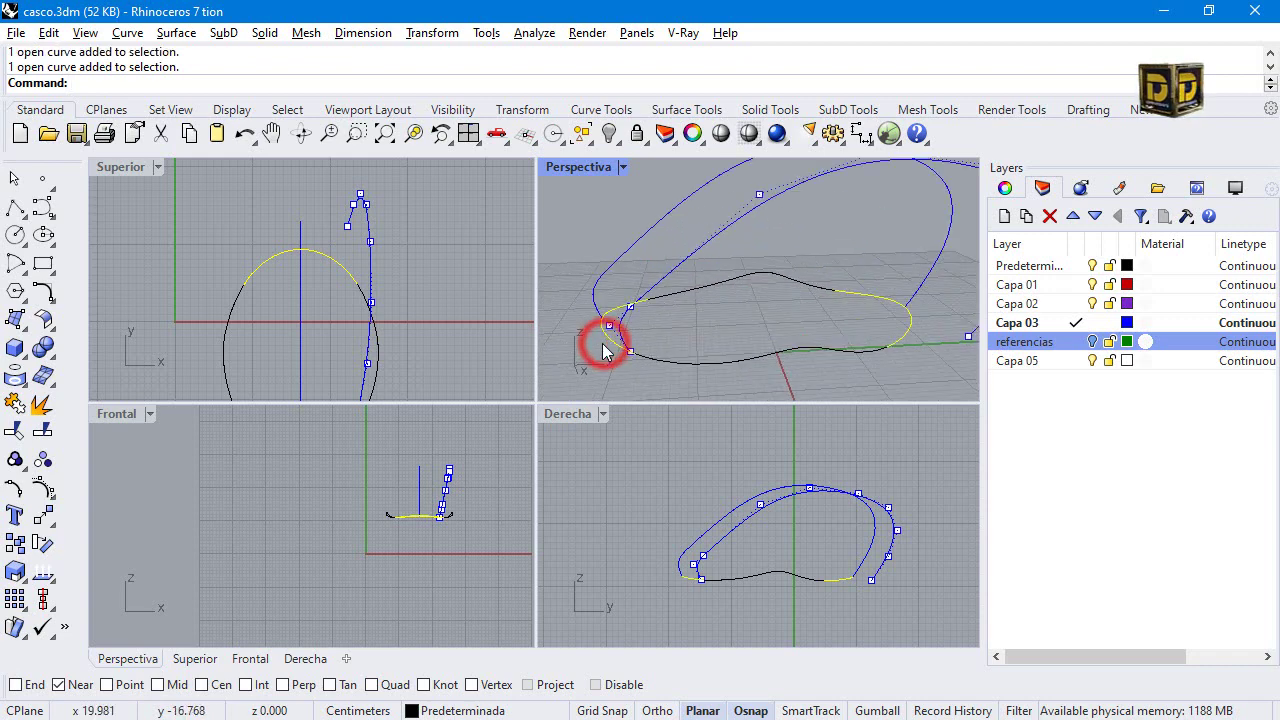
right_click(1070, 287)
click(1089, 623)
click(723, 306)
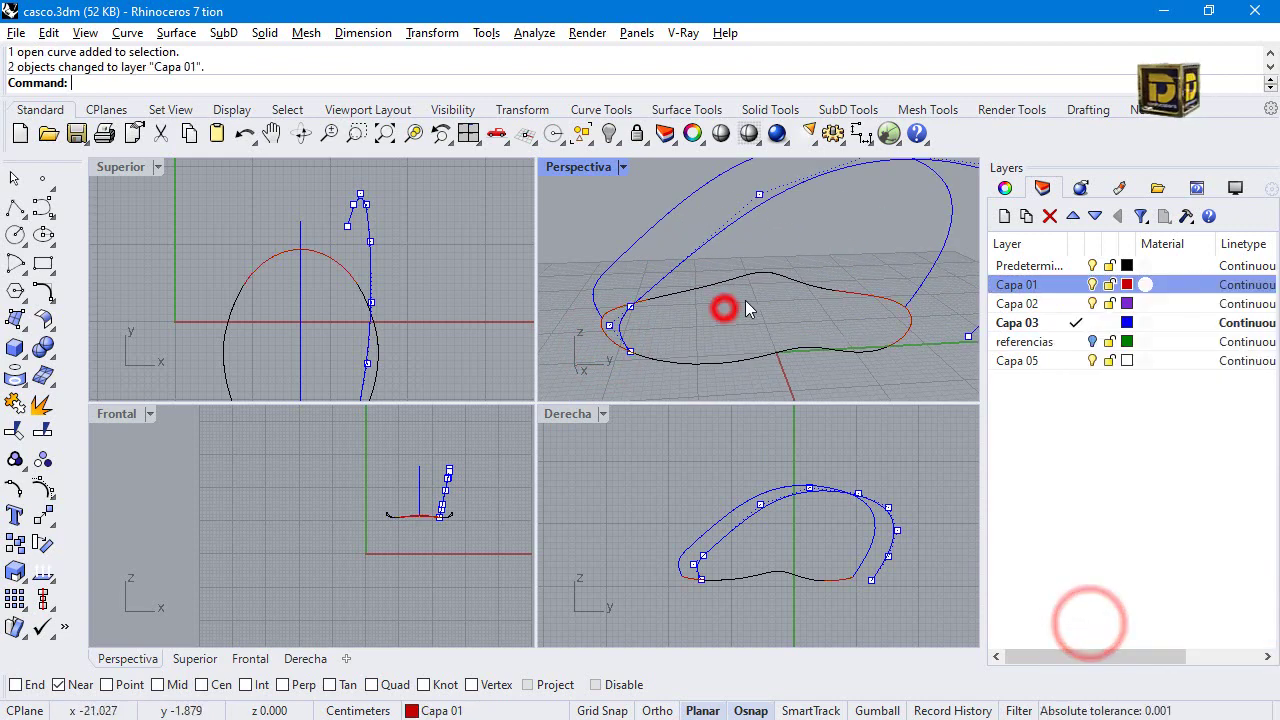
right_drag(723, 306, 897, 347)
click(874, 342)
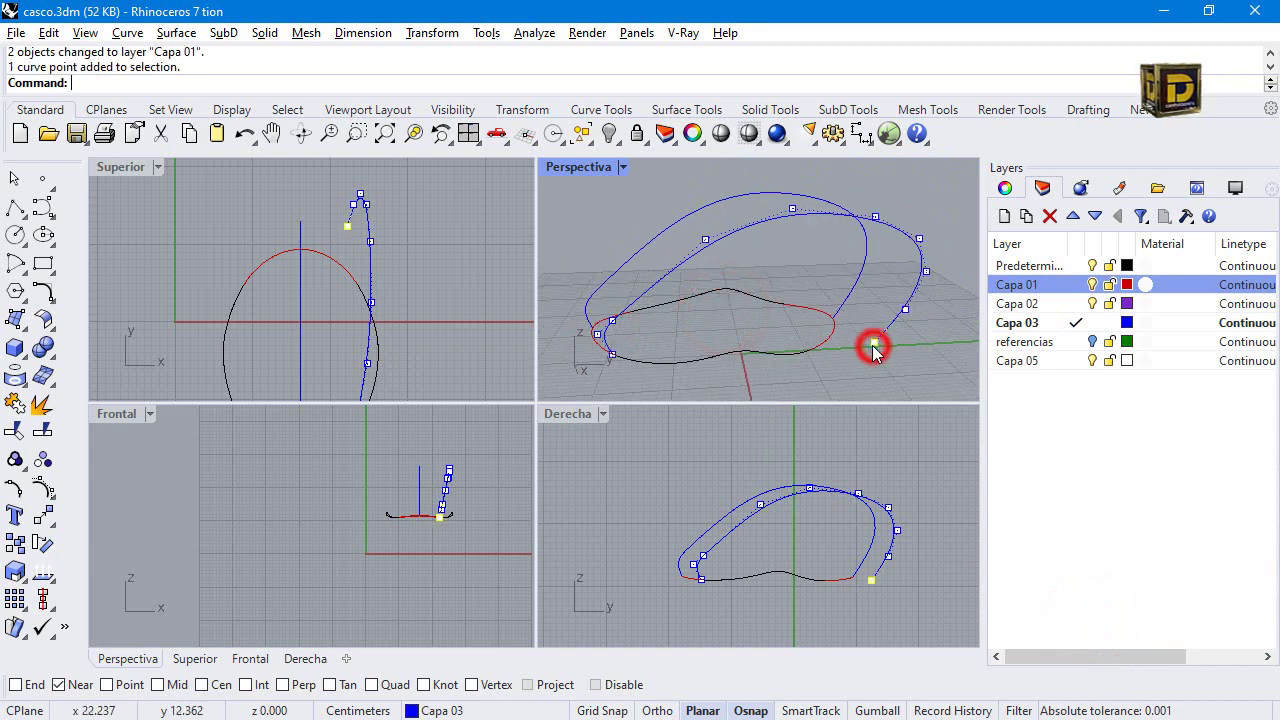
key(ctrl+a)
drag(874, 342, 871, 348)
key(ctrl+z)
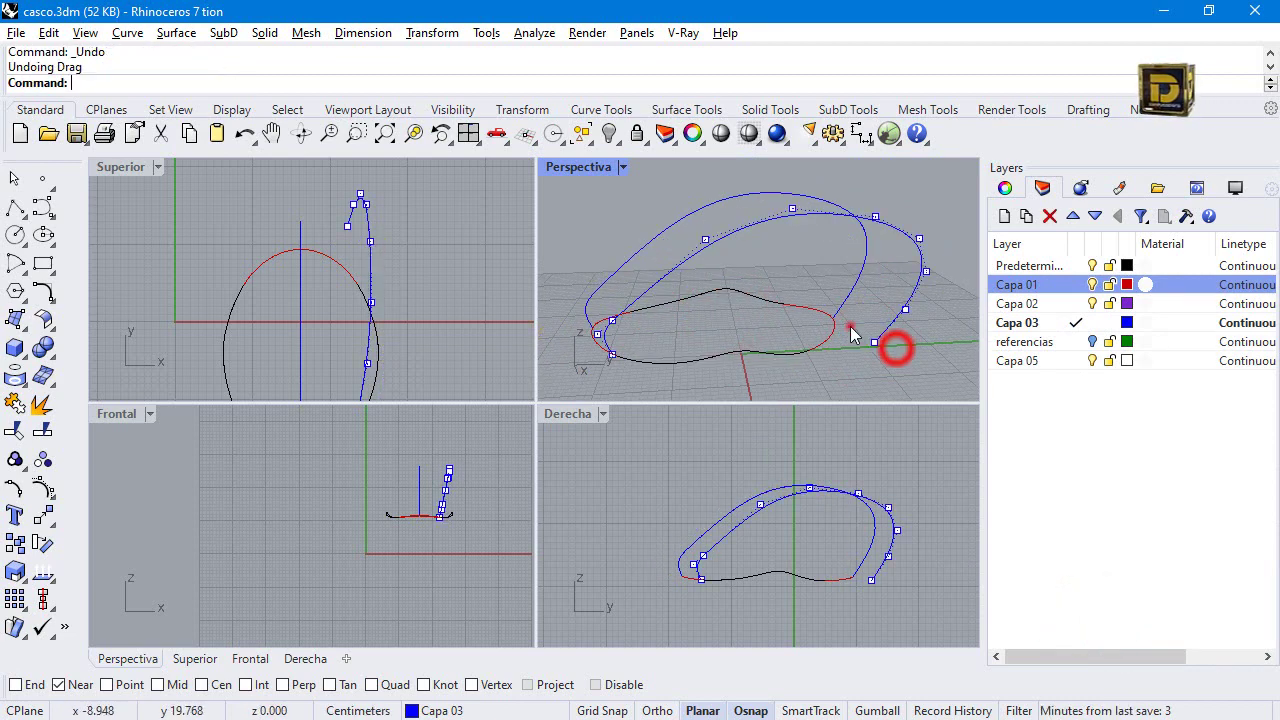
Move only the side profile's free positive-Y end point onto the red lower-edge segment, just past the split, with the Near snap.
click(874, 342)
scroll(874, 342, up, 3)
drag(875, 344, 774, 356)
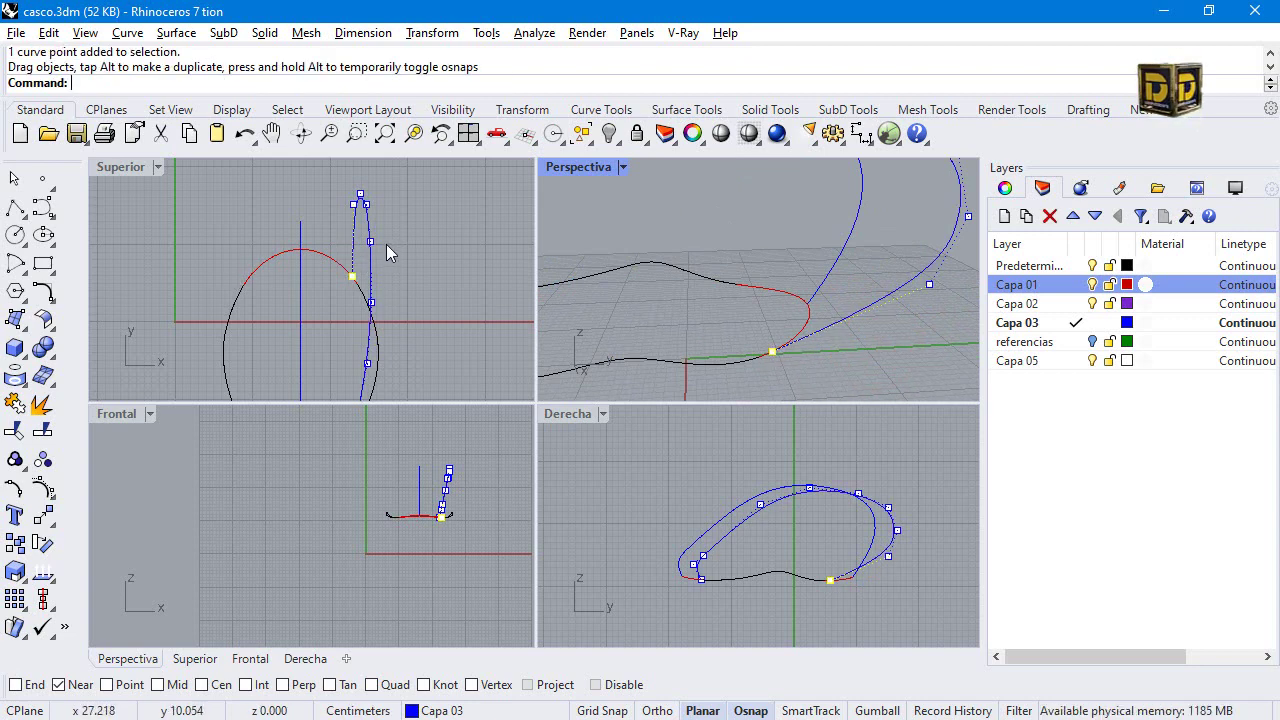
In the top view, shift the side profile's upper slope point near the positive-Y end inward, toward the central profile.
scroll(387, 253, up, 2)
scroll(390, 262, down, 3)
scroll(390, 262, up, 1)
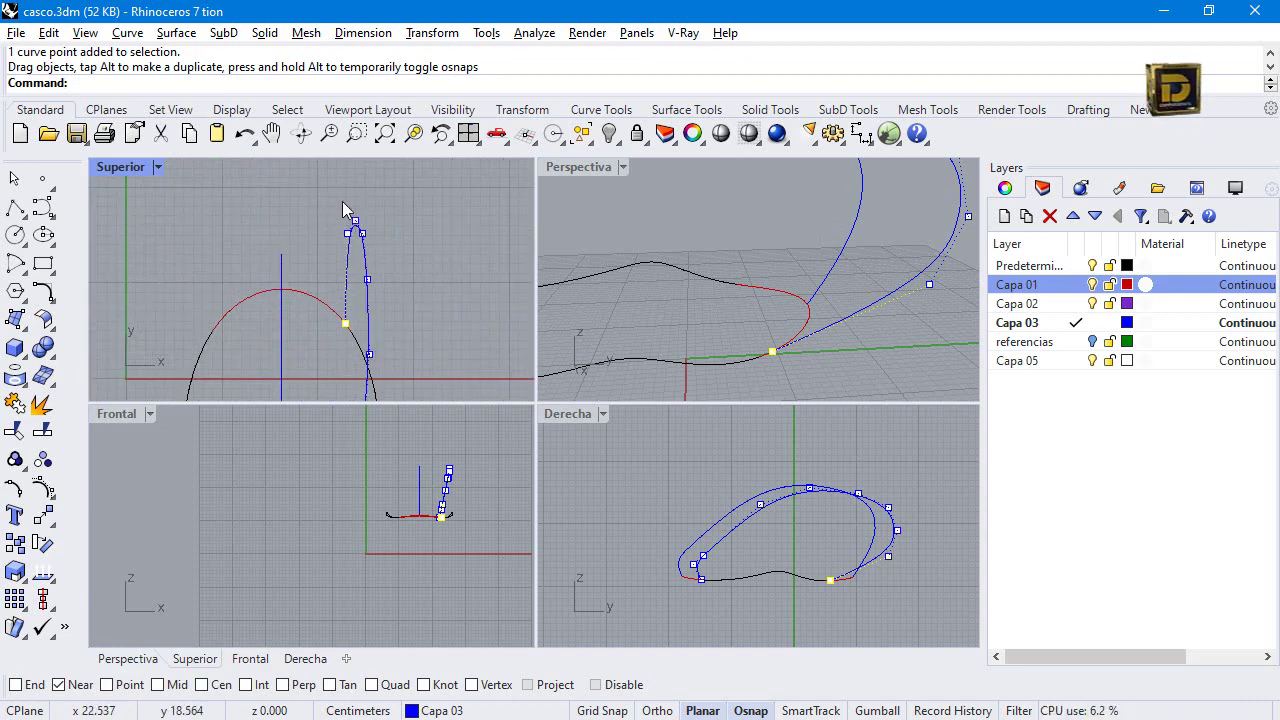
scroll(357, 290, up, 2)
click(374, 289)
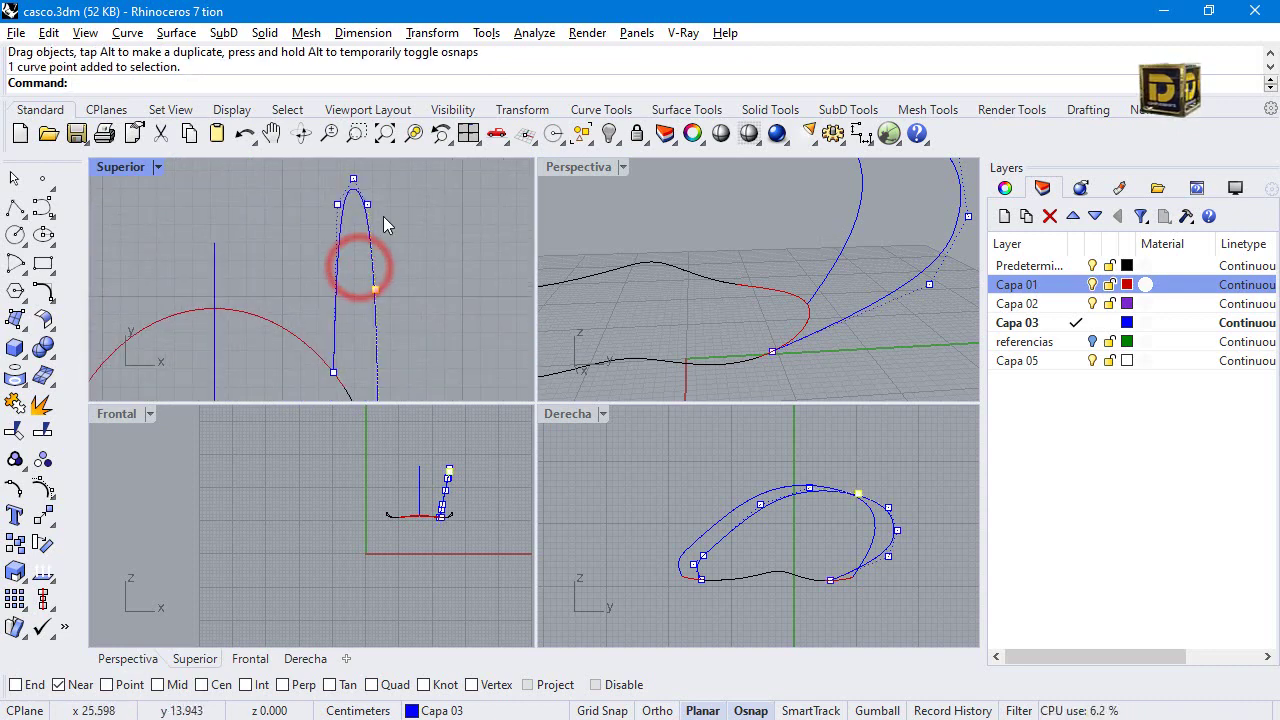
mouse_move(375, 289)
mouse_down()
mouse_move(363, 280)
mouse_move(360, 308)
mouse_up()
scroll(371, 300, up, 2)
scroll(373, 219, down, 2)
click(361, 238)
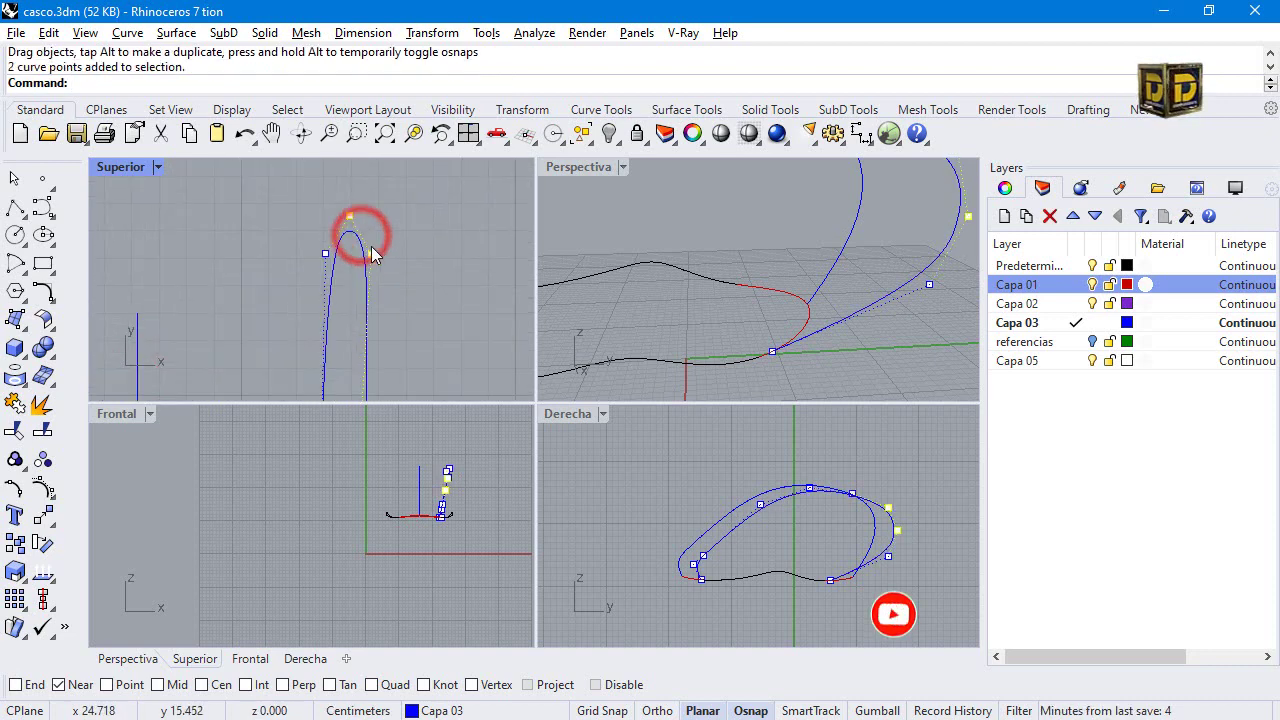
click(366, 243)
drag(374, 249, 352, 264)
key(ctrl+z)
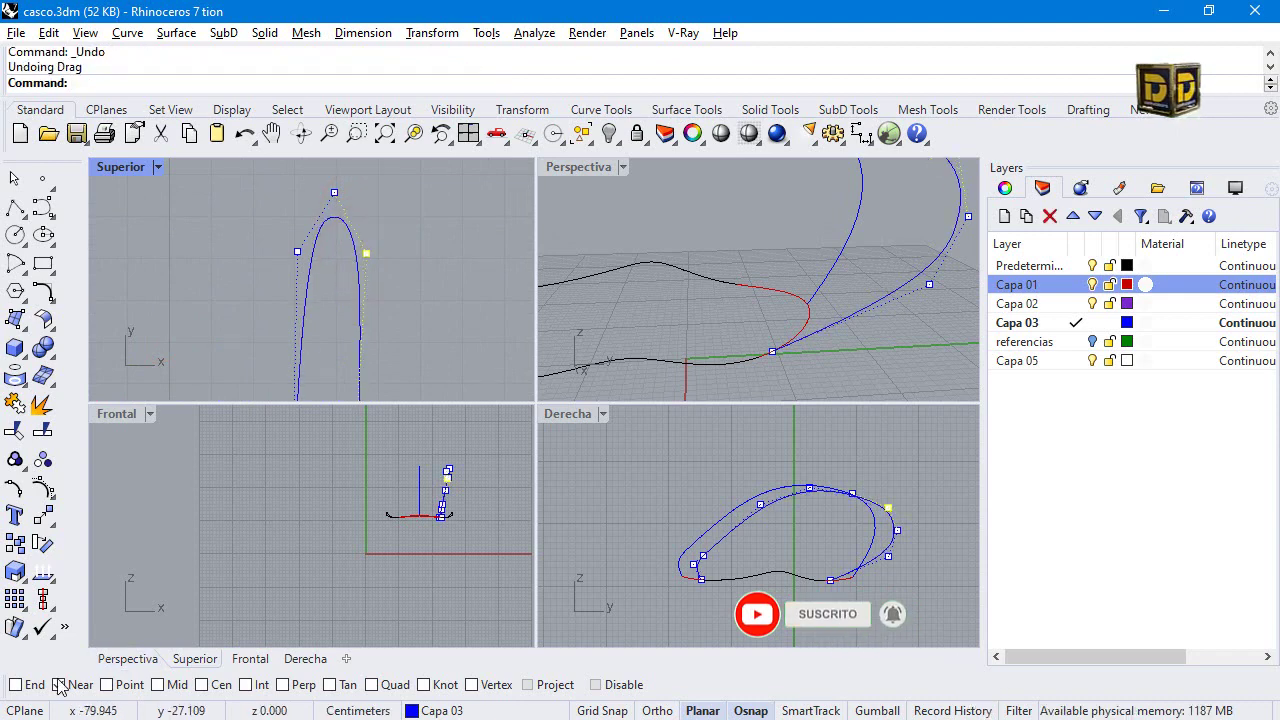
Disable object snaps and adjust the three outermost positive-Y control points in the top view, pulling them back to nearly the same Y position.
click(596, 684)
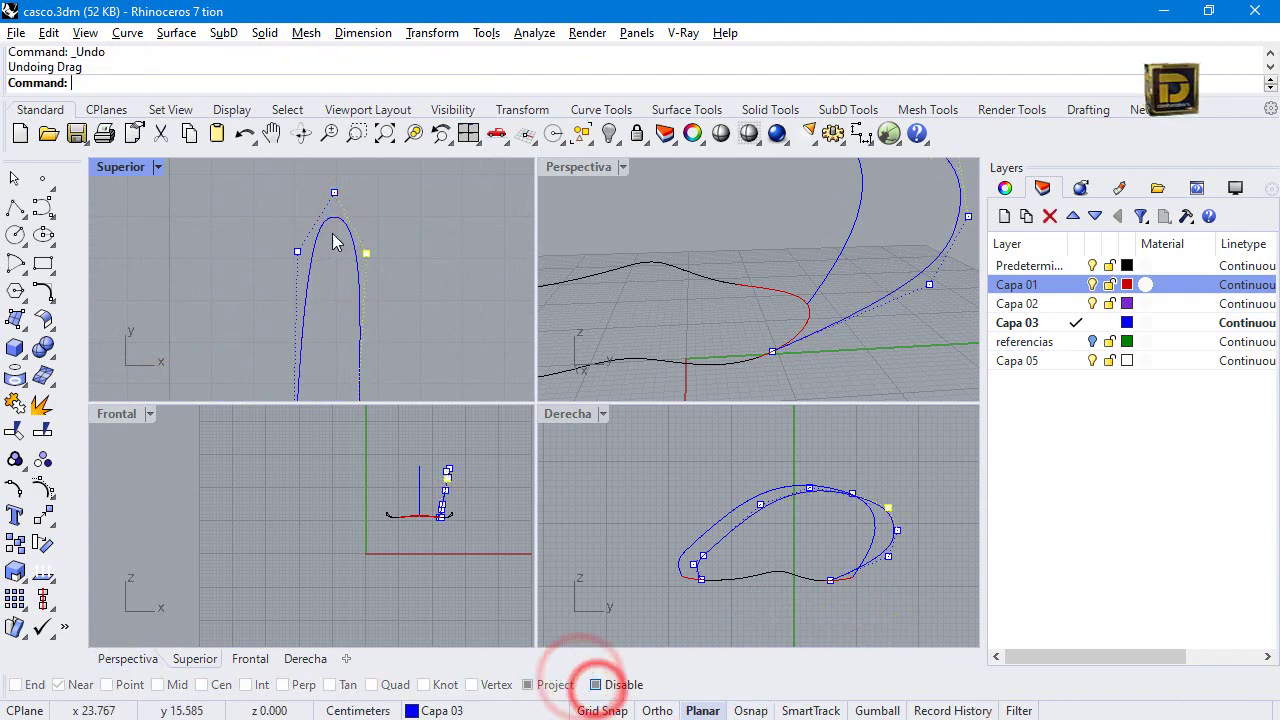
drag(366, 250, 346, 248)
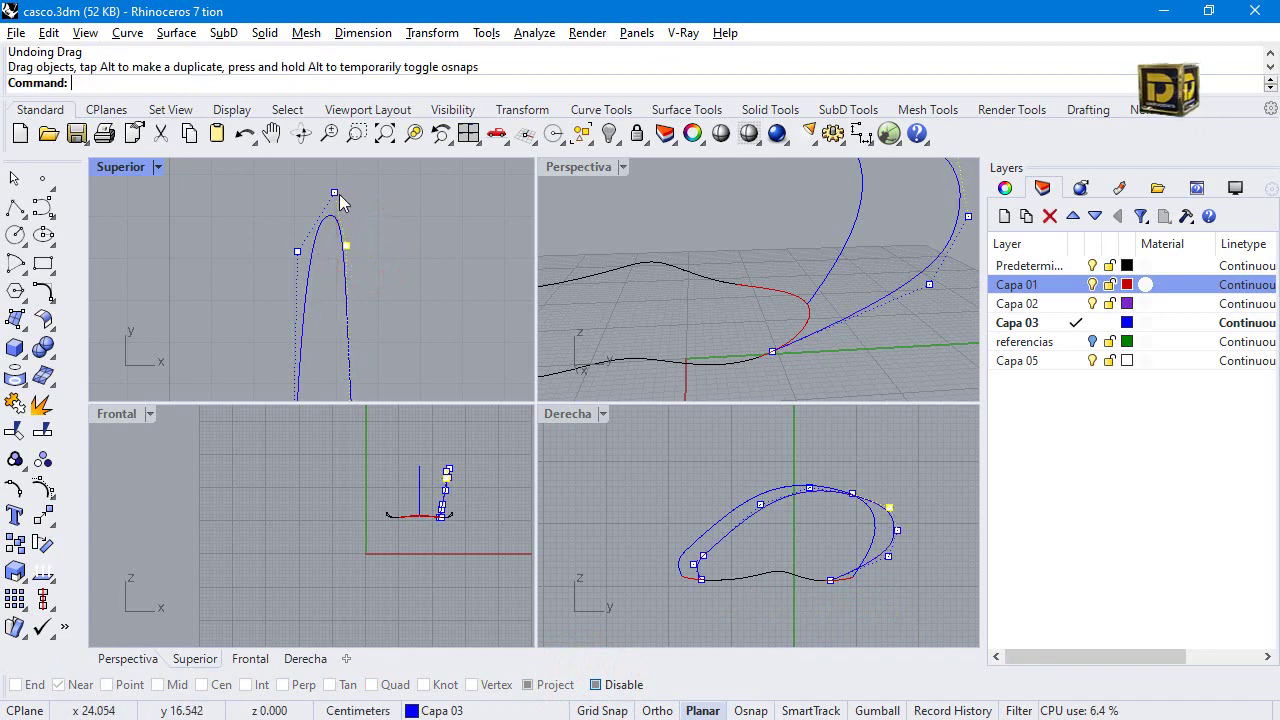
drag(333, 189, 346, 266)
scroll(334, 237, down, 3)
scroll(342, 236, up, 2)
scroll(342, 268, up, 3)
drag(310, 207, 309, 260)
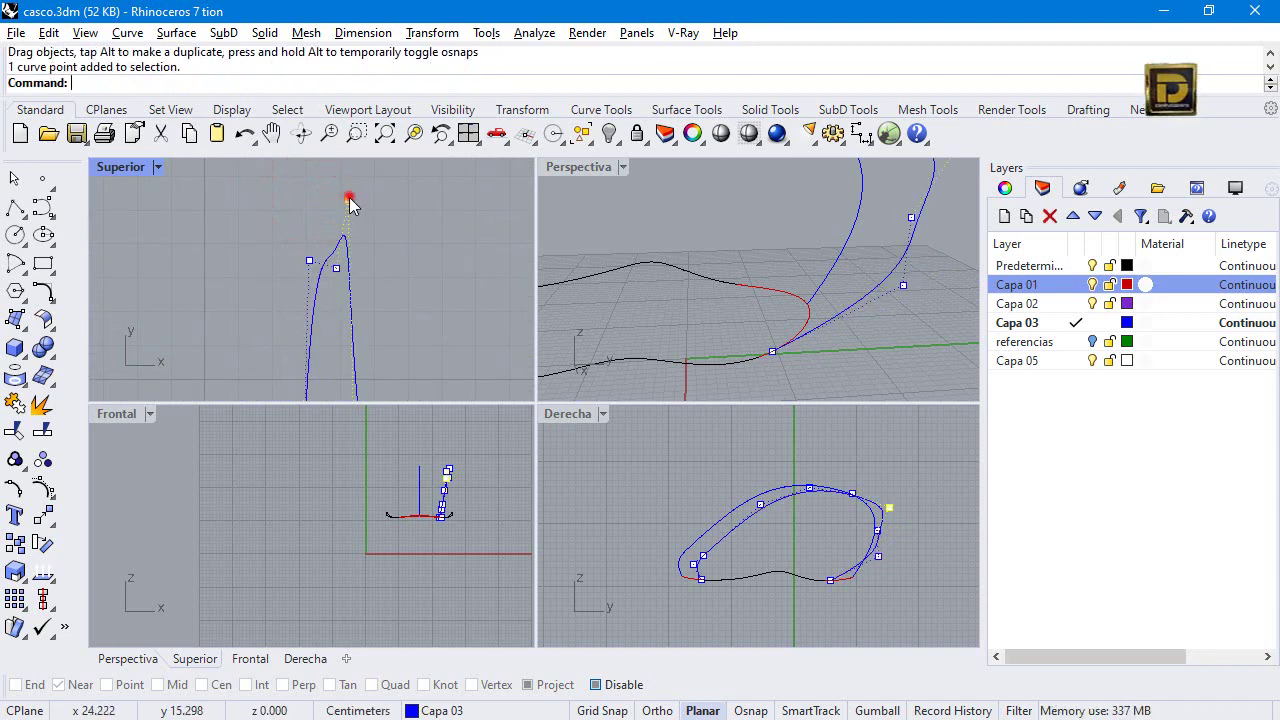
drag(348, 200, 346, 255)
scroll(367, 234, down, 1)
scroll(367, 234, down, 1)
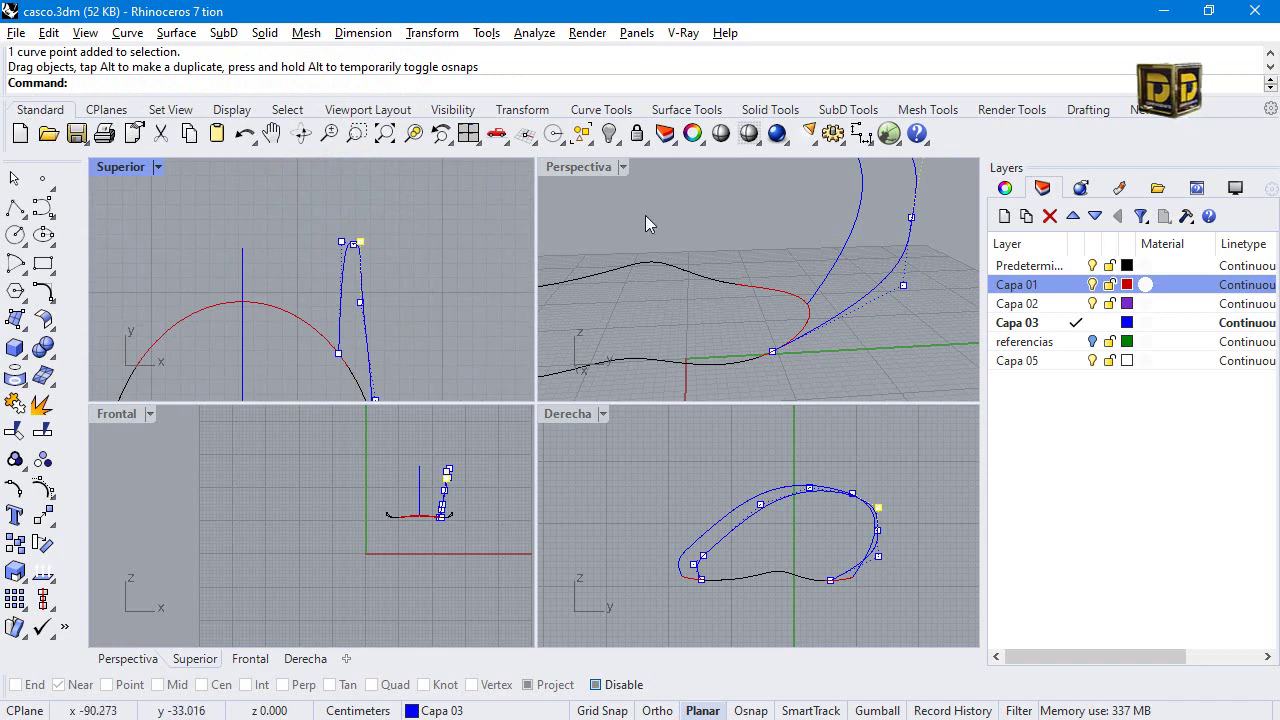
Move the side profile's upper slope point outward toward positive X in the top view to give the curve more bulge.
scroll(822, 305, down, 5)
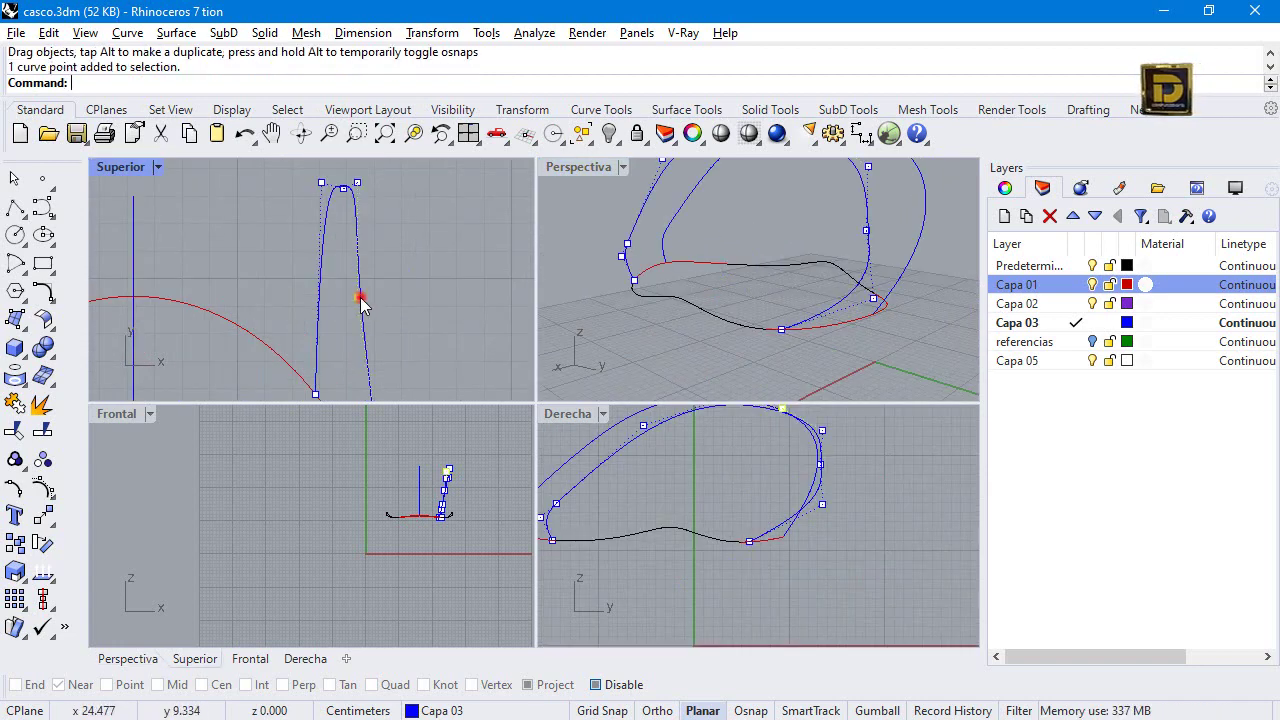
click(360, 300)
mouse_move(360, 300)
mouse_down()
mouse_move(392, 297)
mouse_move(373, 300)
mouse_up()
key(ctrl+z)
click(406, 269)
scroll(399, 255, down, 4)
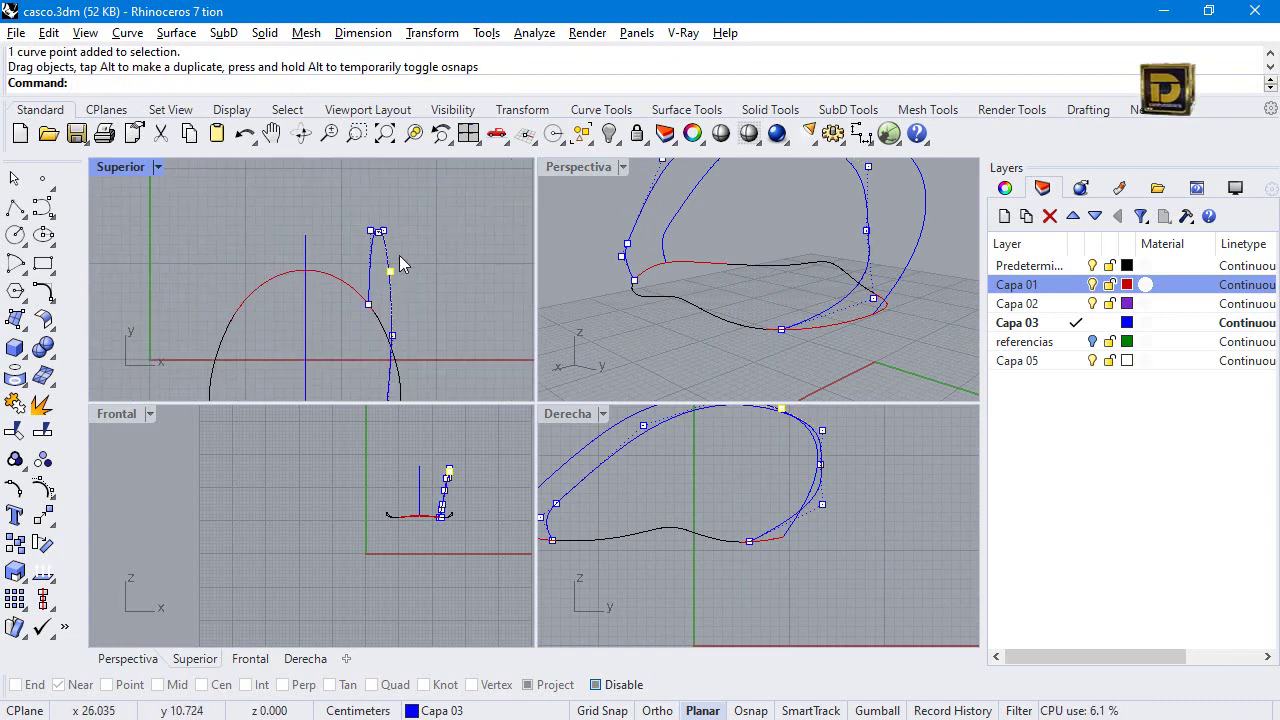
scroll(757, 257, down, 2)
right_drag(800, 283, 720, 316)
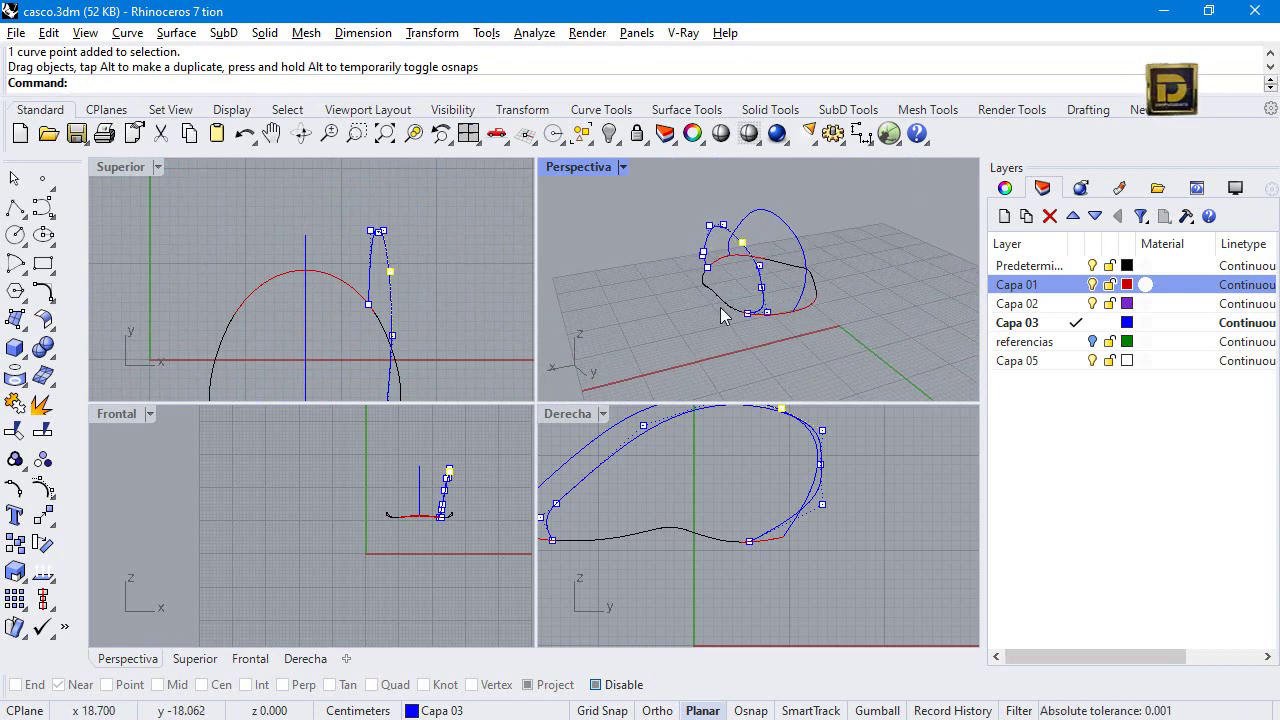
Mirror the side profile across the helmet's centre in the top view, starting the mirror plane at the red edge's midpoint with only Mid snap active.
click(758, 270)
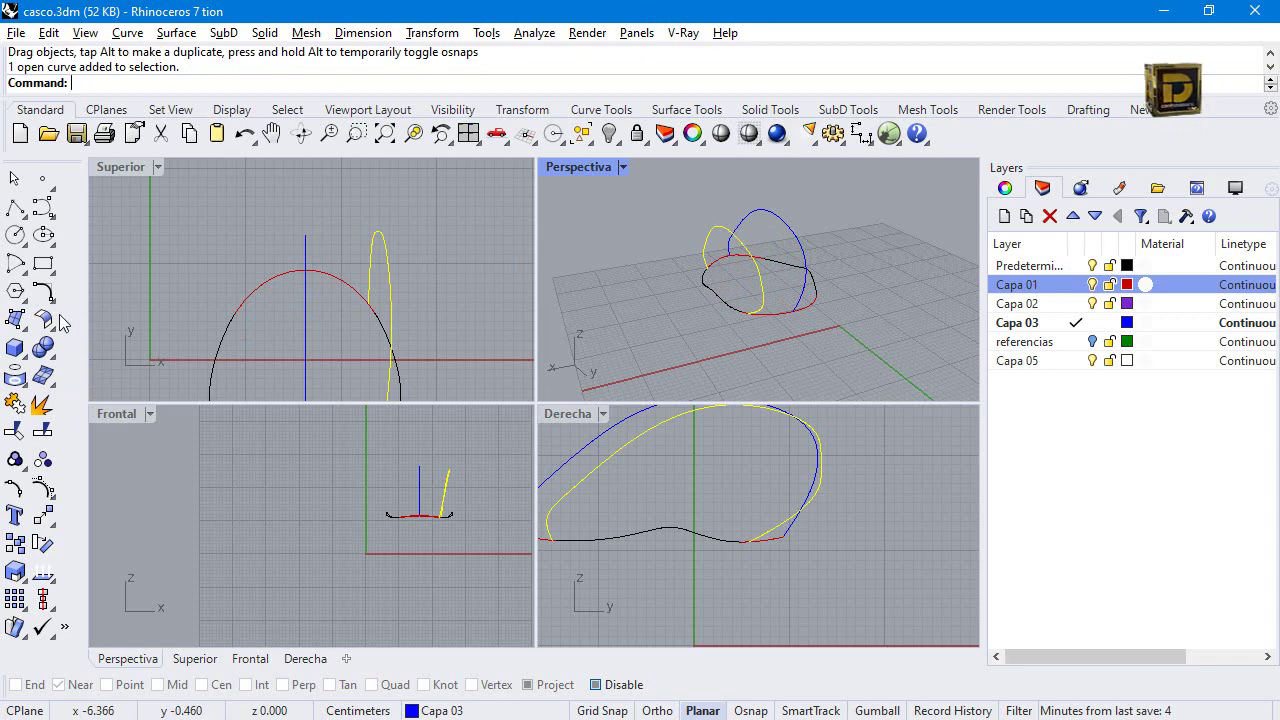
scroll(250, 250, down, 4)
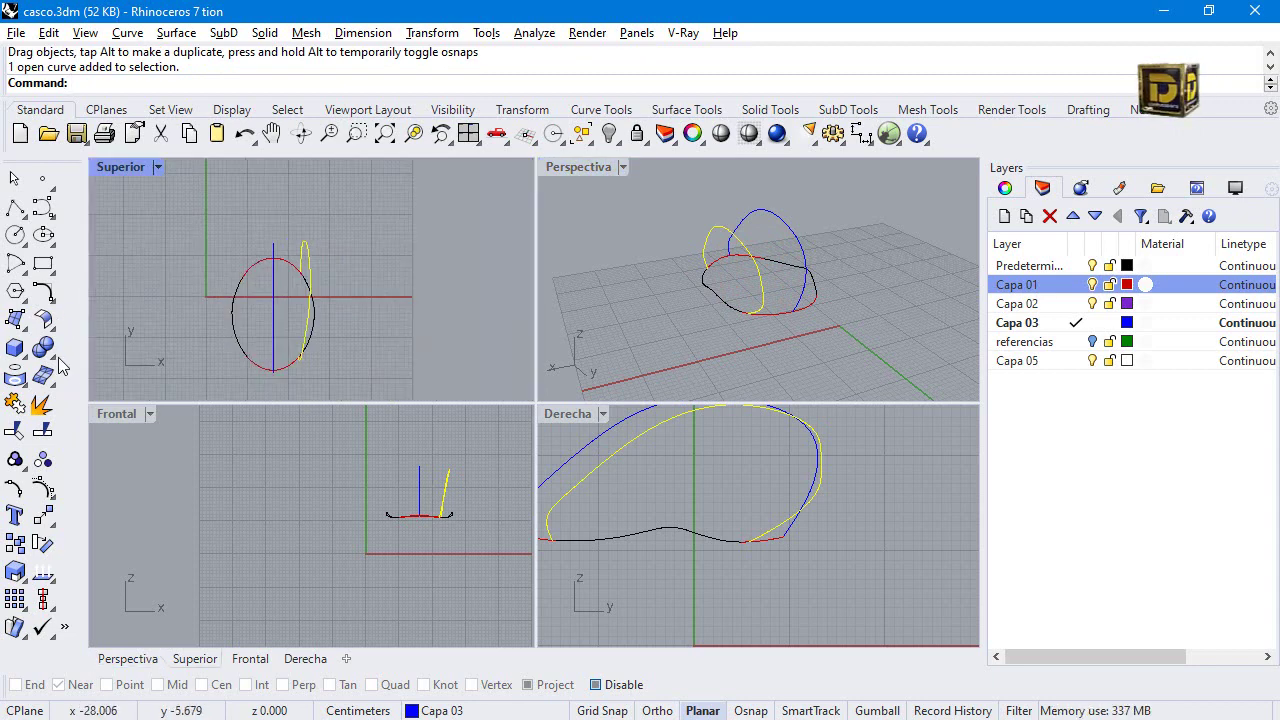
click(48, 521)
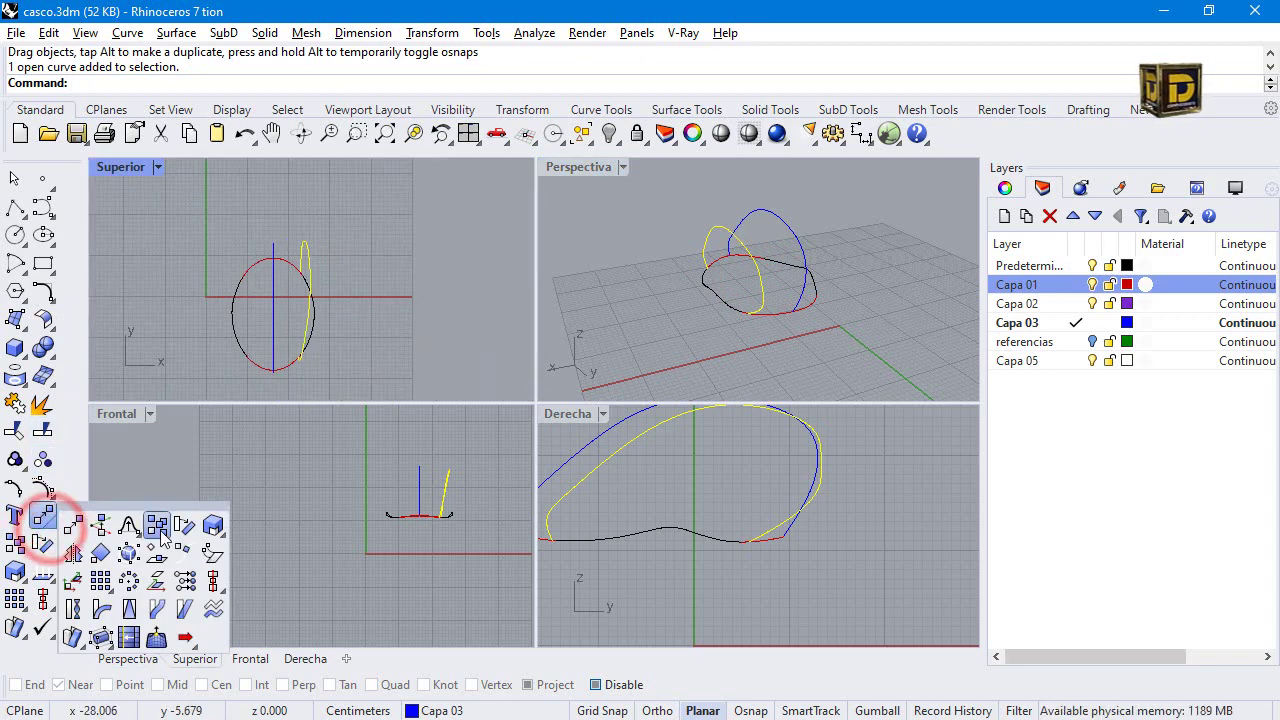
click(74, 552)
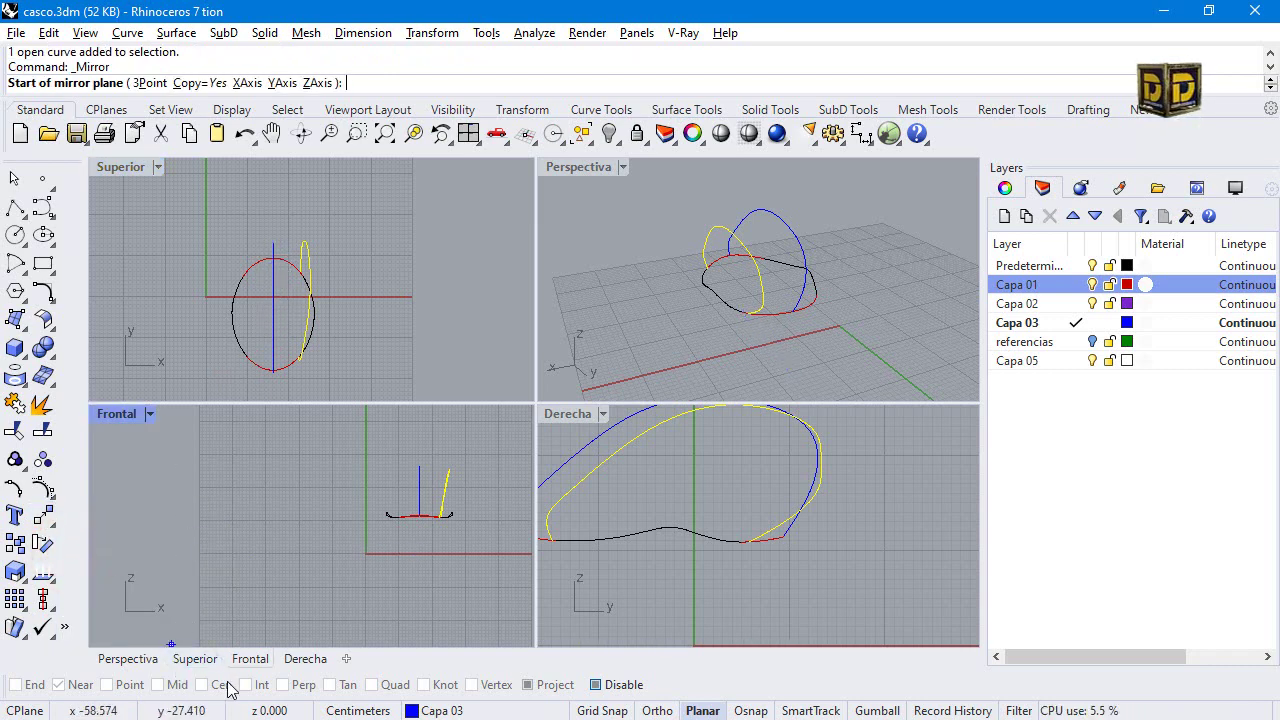
click(617, 686)
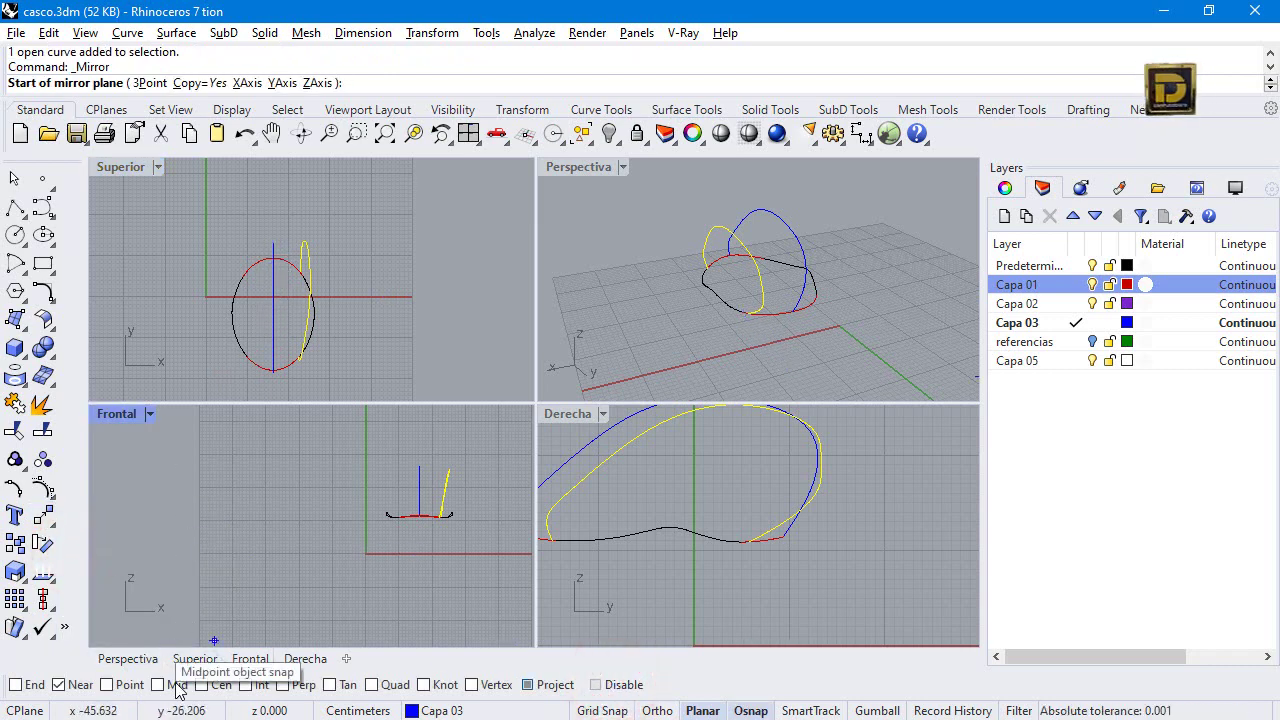
right_click(165, 686)
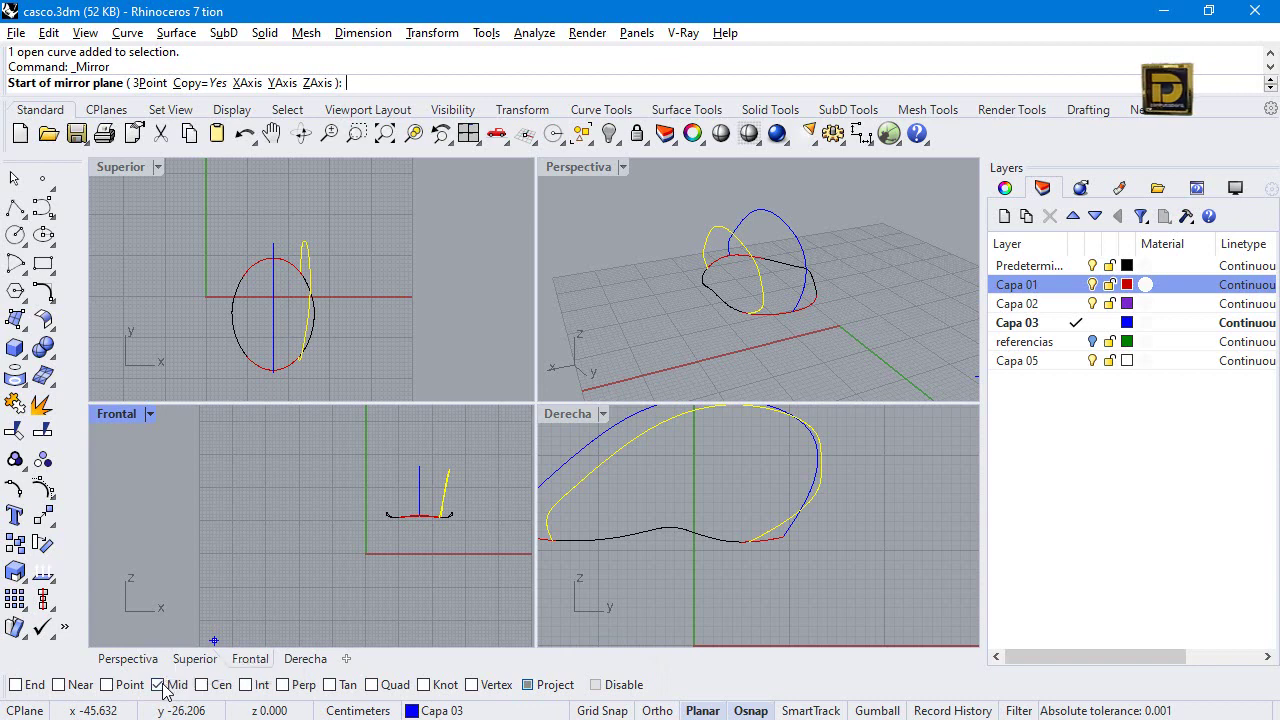
click(275, 257)
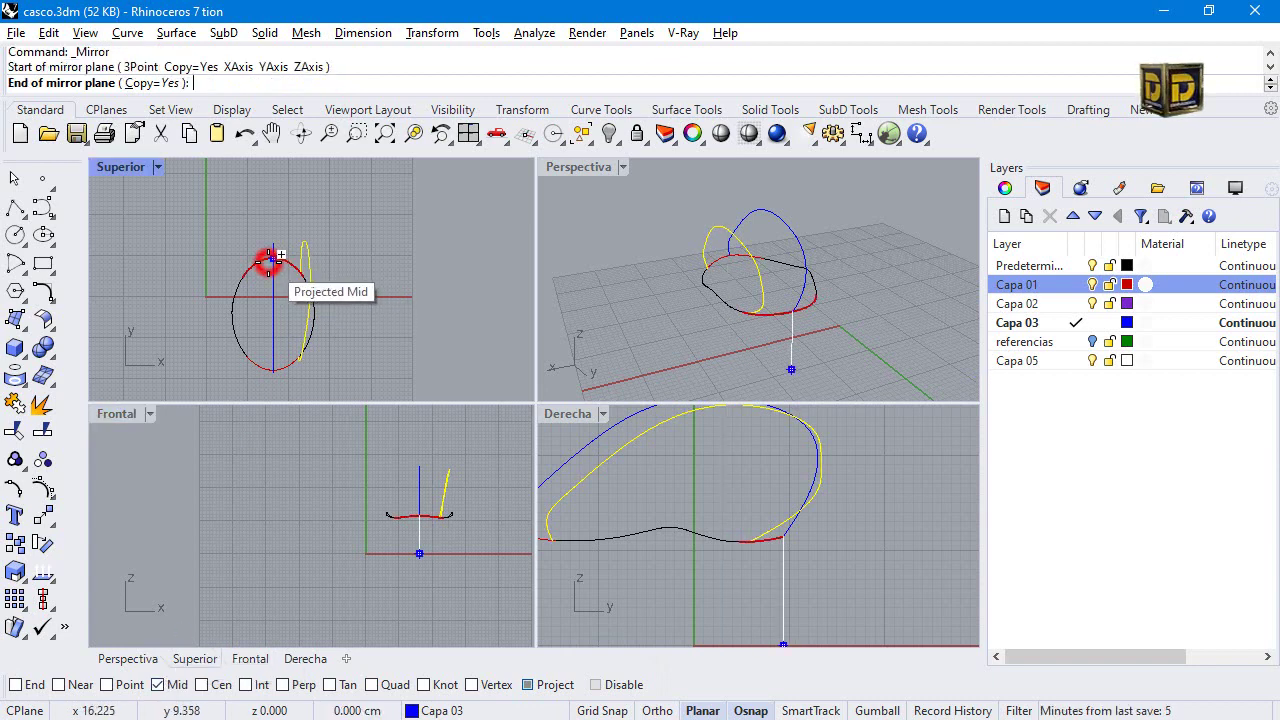
click(291, 387)
Examine in perspective where the profile ends meet the red lower-edge segments and how the three profiles relate in shape.
scroll(763, 282, up, 10)
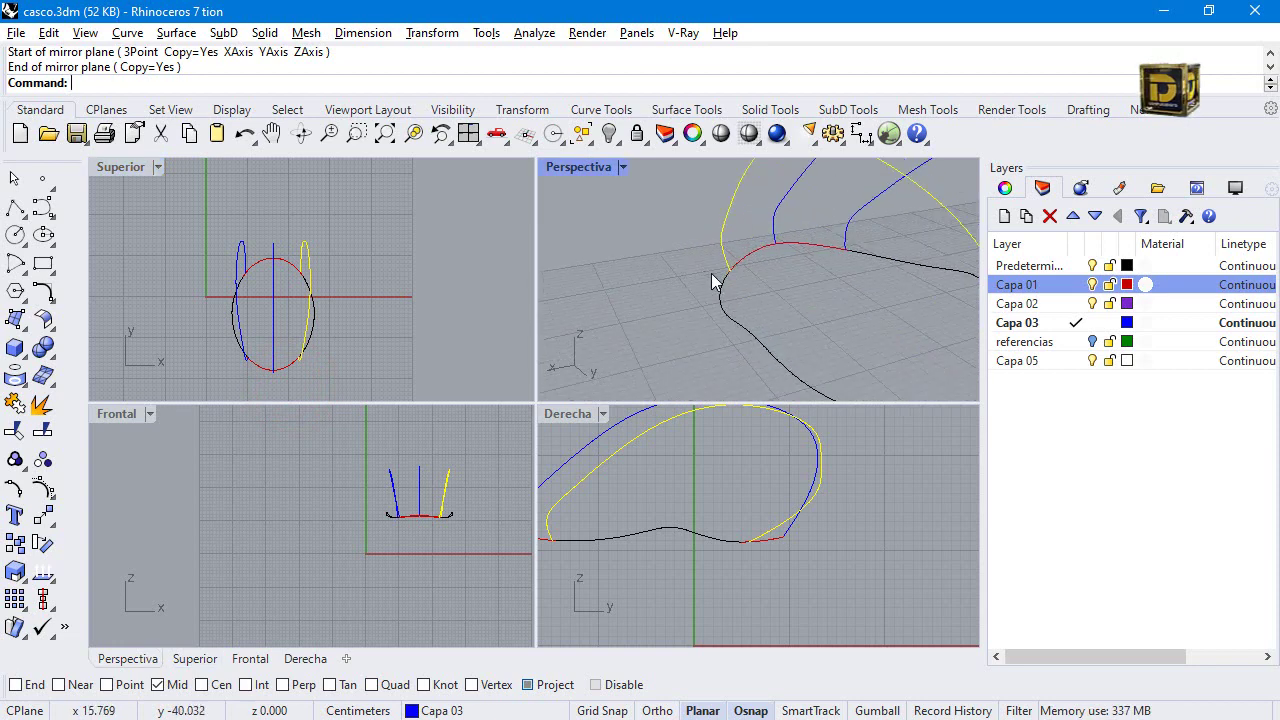
scroll(710, 312, down, 6)
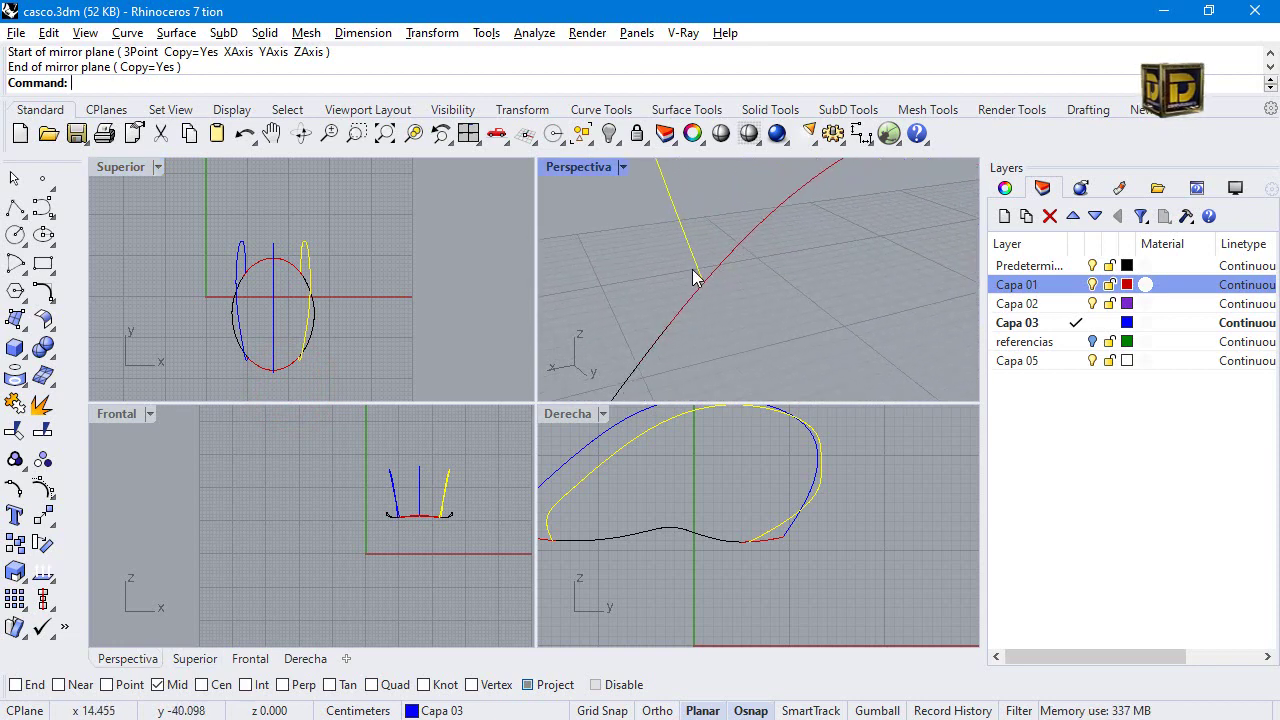
scroll(757, 286, up, 6)
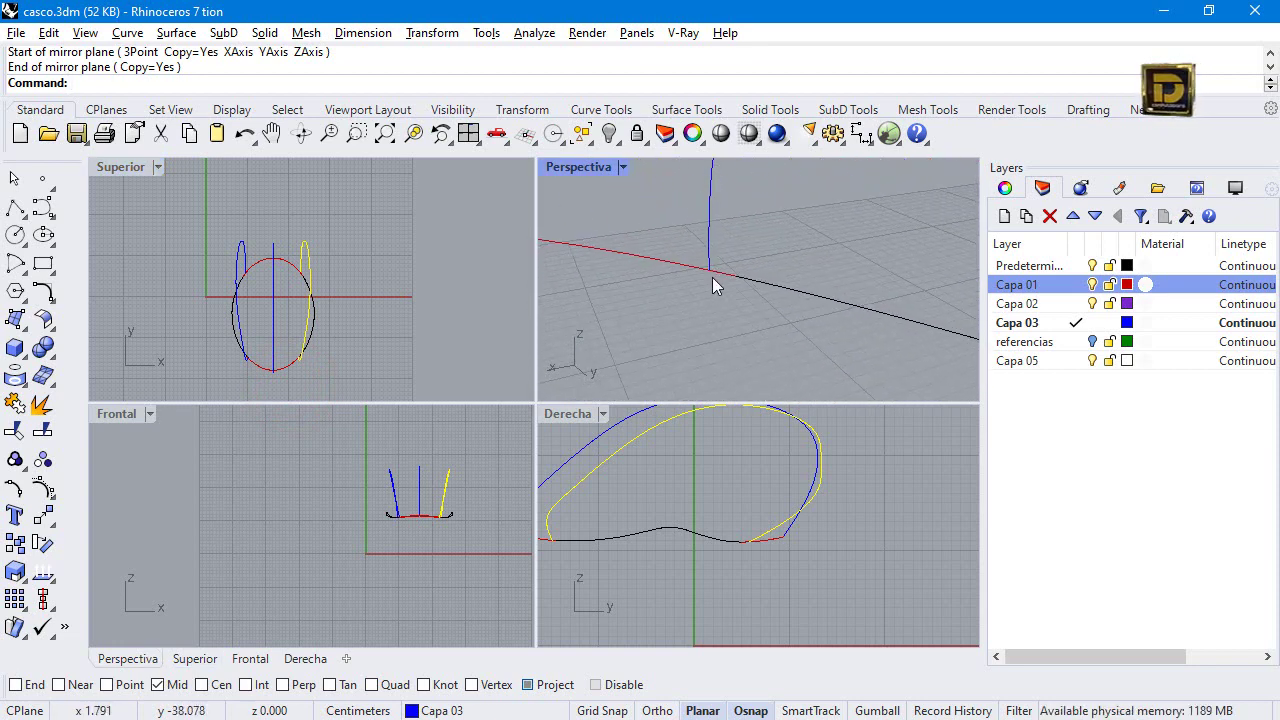
scroll(712, 277, down, 6)
scroll(650, 205, up, 5)
scroll(630, 214, up, 4)
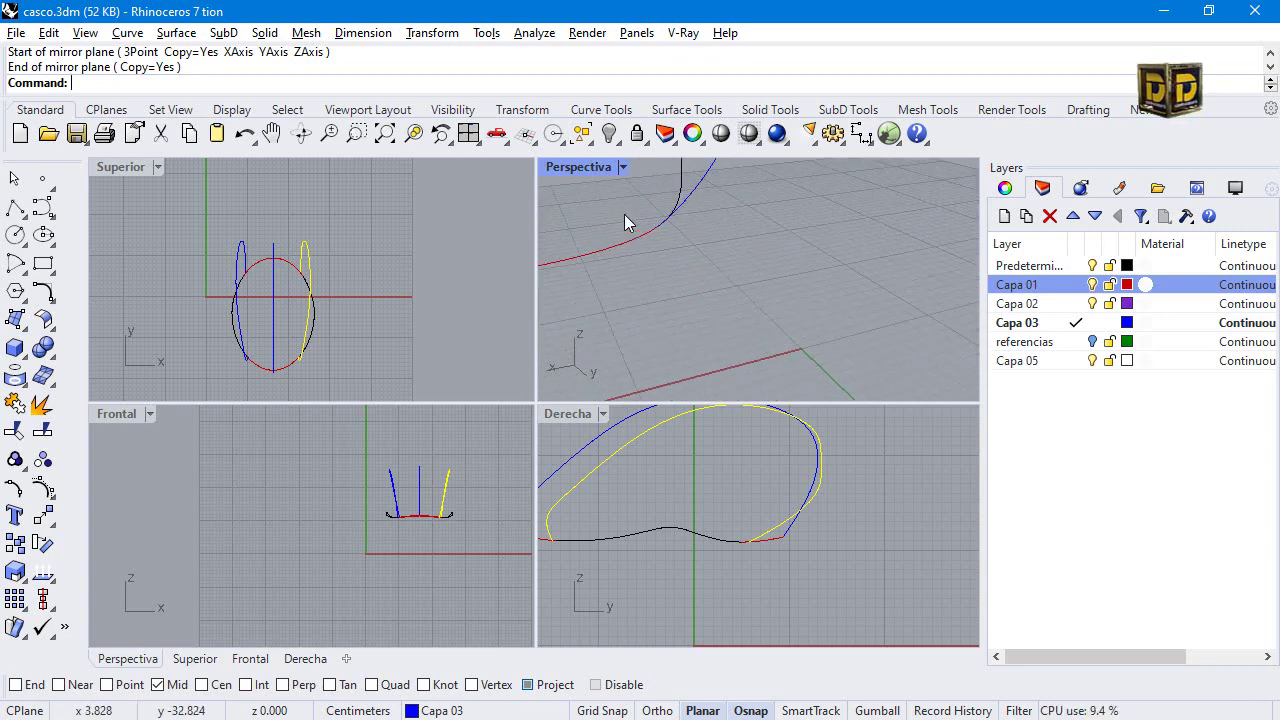
click(718, 284)
scroll(723, 271, down, 6)
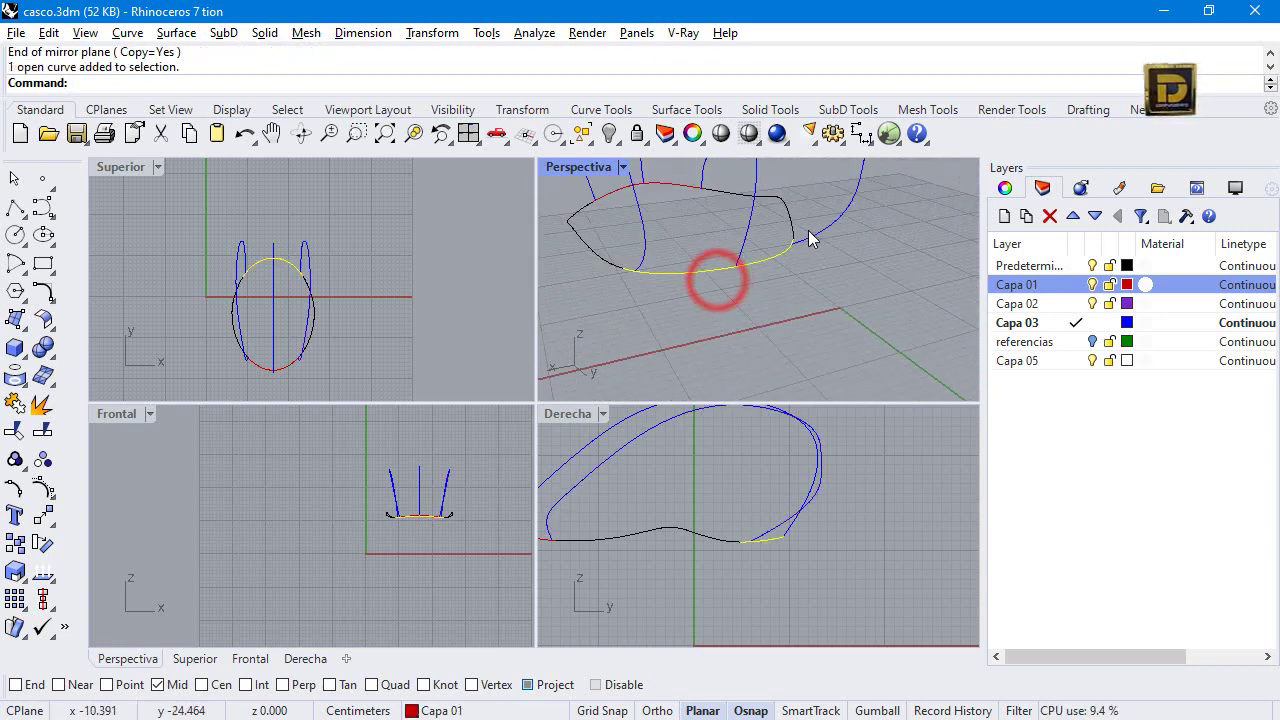
scroll(751, 248, up, 7)
scroll(701, 217, down, 1)
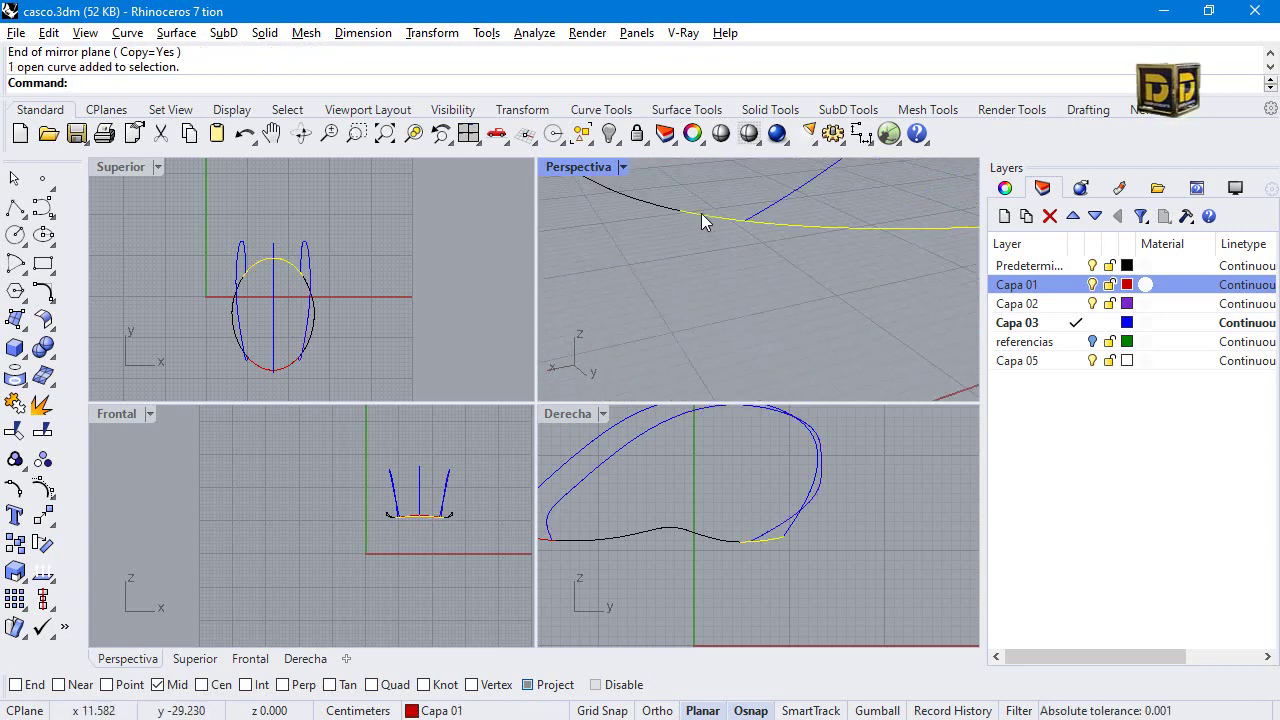
click(706, 245)
scroll(694, 300, down, 5)
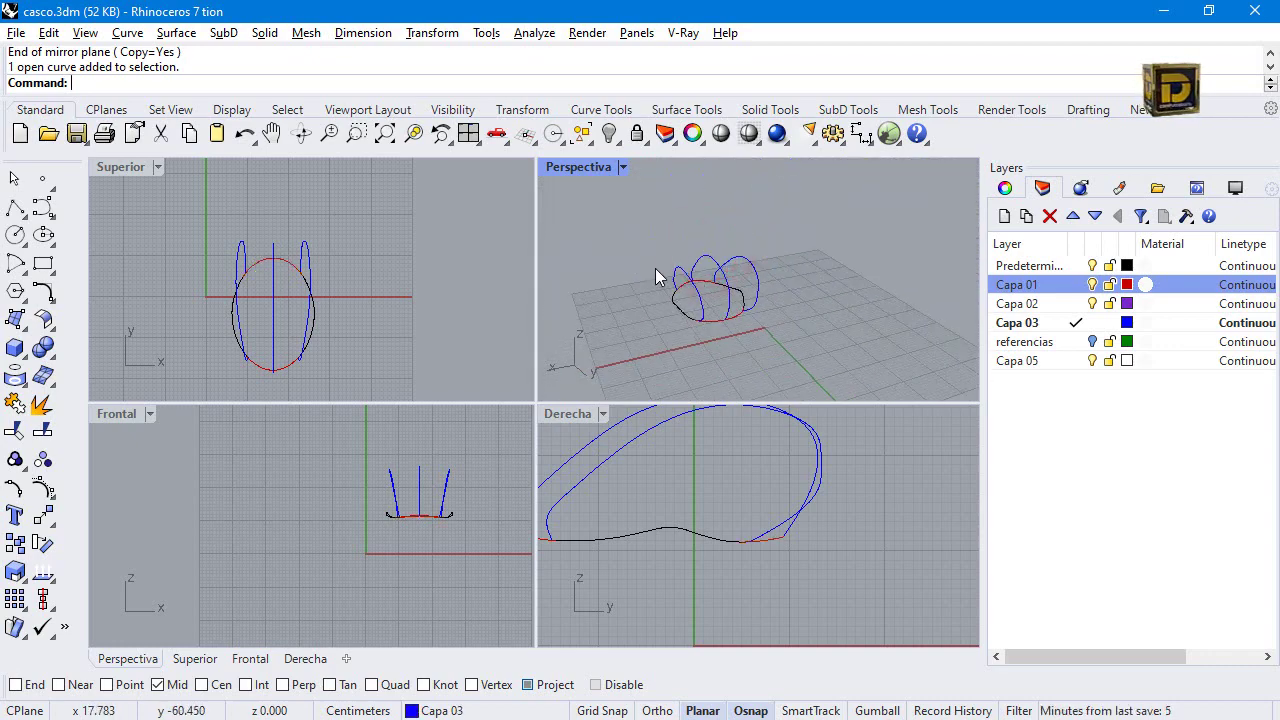
double_click(571, 169)
right_drag(374, 366, 698, 366)
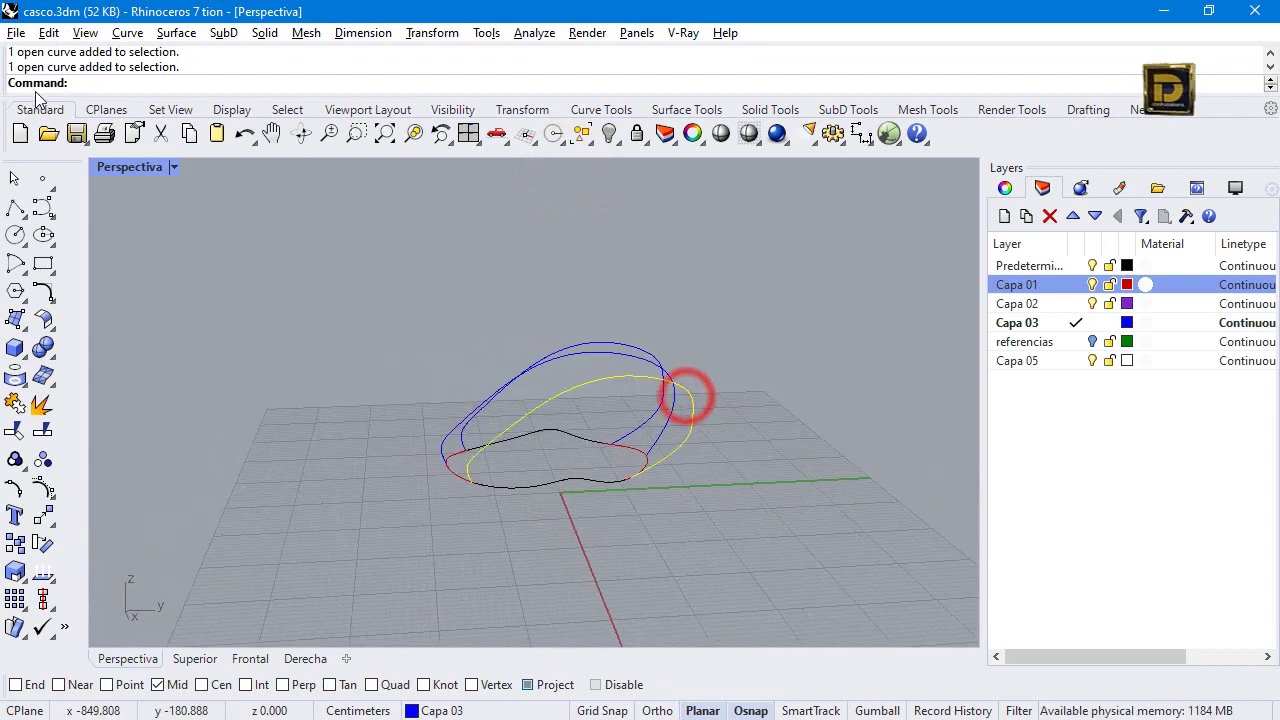
double_click(129, 167)
Show both side profiles' control points and pull their upper corner points at the positive-Y end inward and slightly down in the right view.
scroll(798, 531, down, 2)
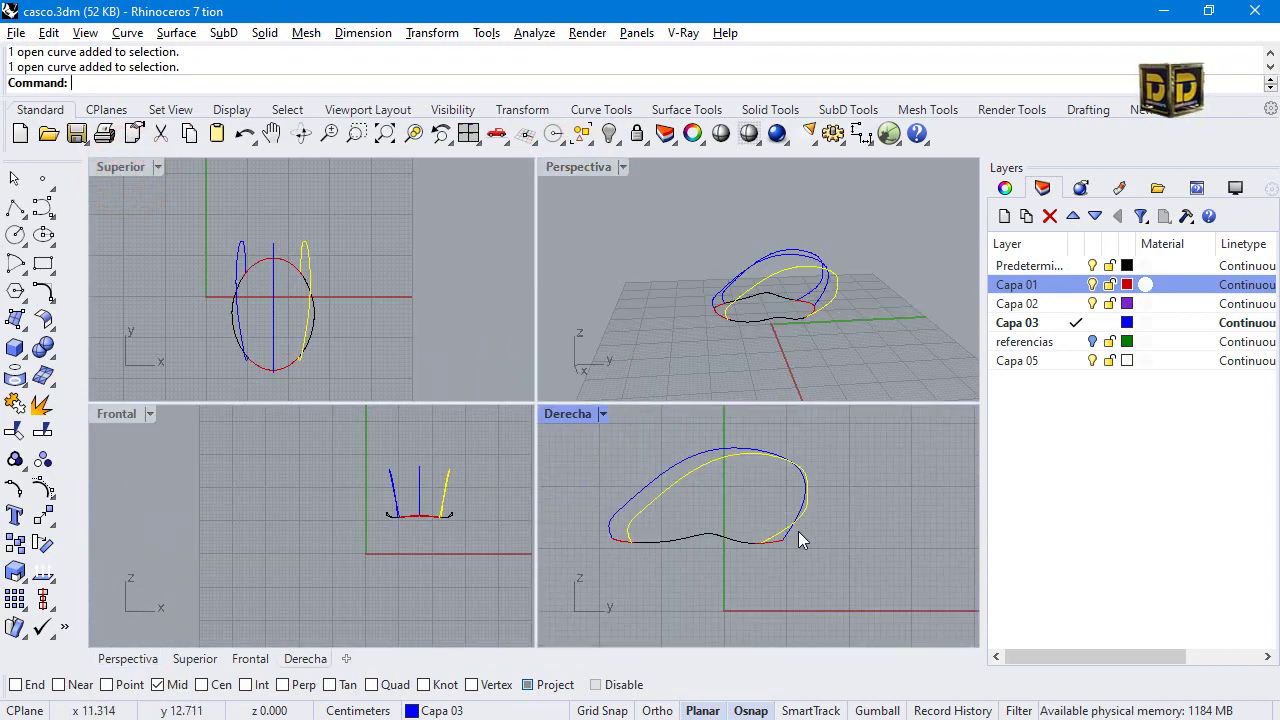
scroll(822, 507, up, 2)
scroll(763, 278, up, 3)
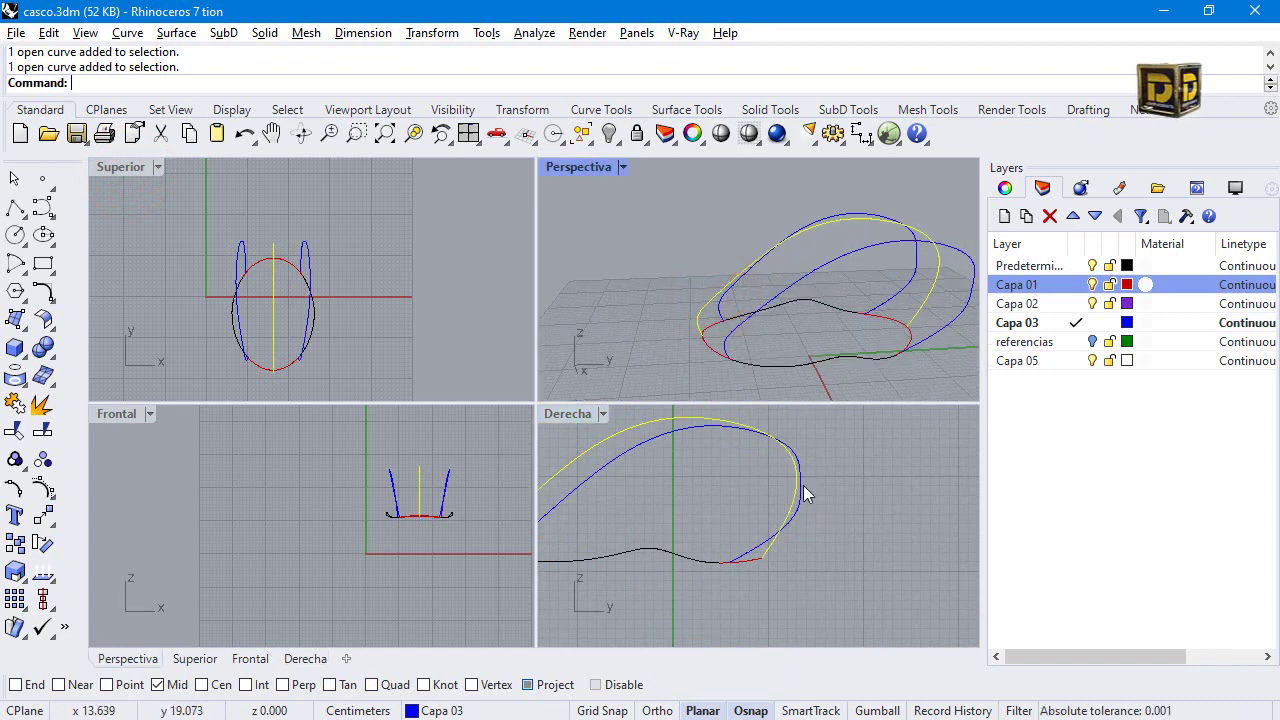
scroll(812, 507, up, 2)
drag(808, 492, 791, 529)
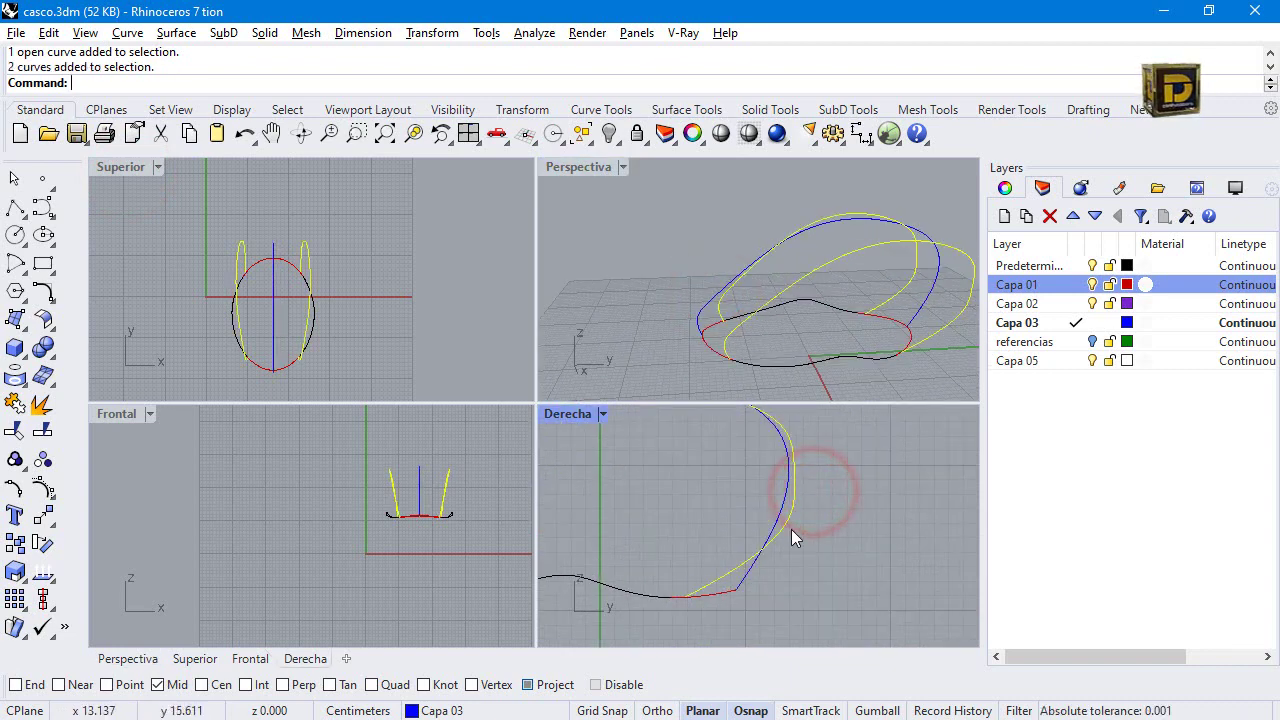
click(38, 484)
scroll(584, 515, down, 2)
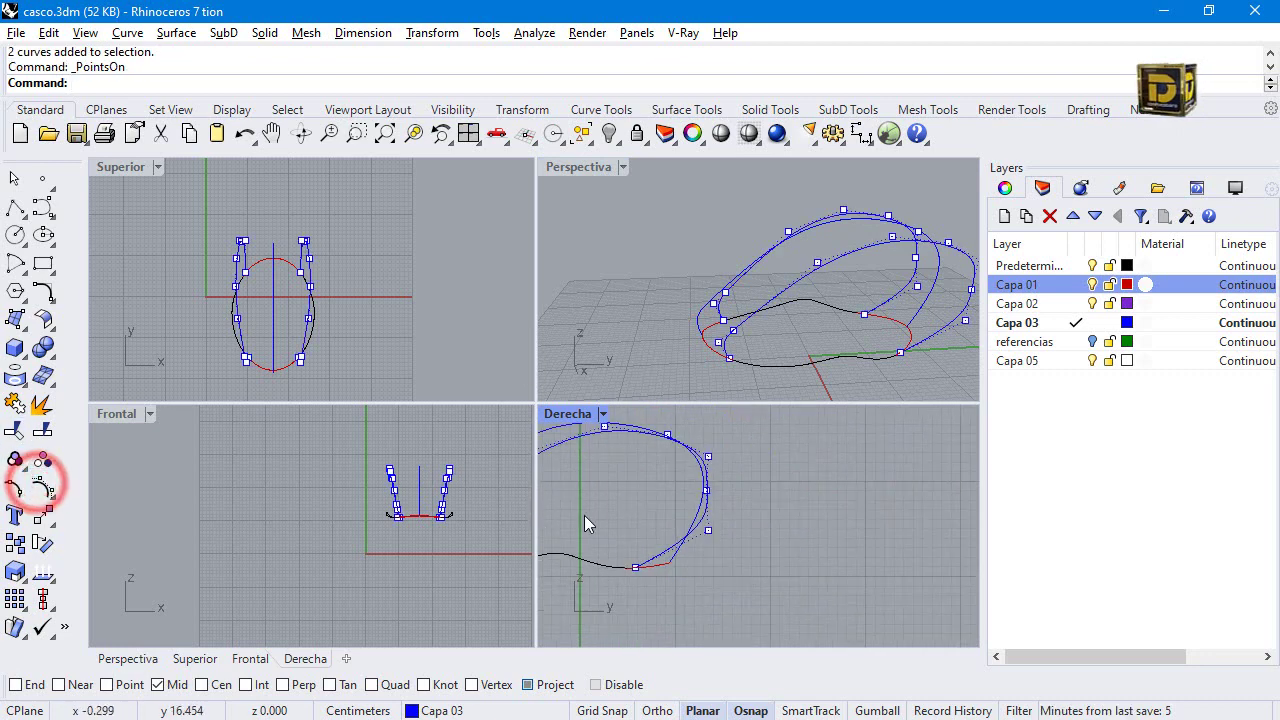
click(705, 445)
scroll(705, 440, up, 2)
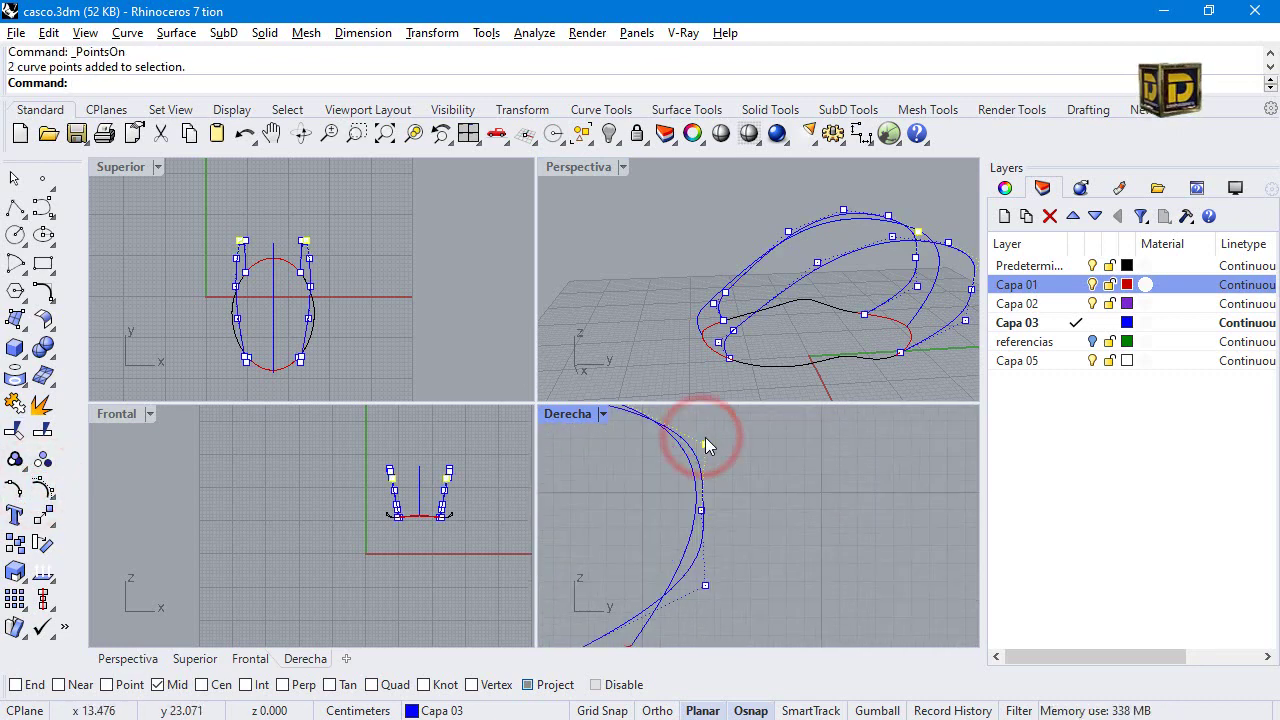
mouse_move(705, 445)
mouse_down()
mouse_move(706, 434)
mouse_move(682, 440)
mouse_move(686, 455)
mouse_up()
scroll(705, 585, down, 2)
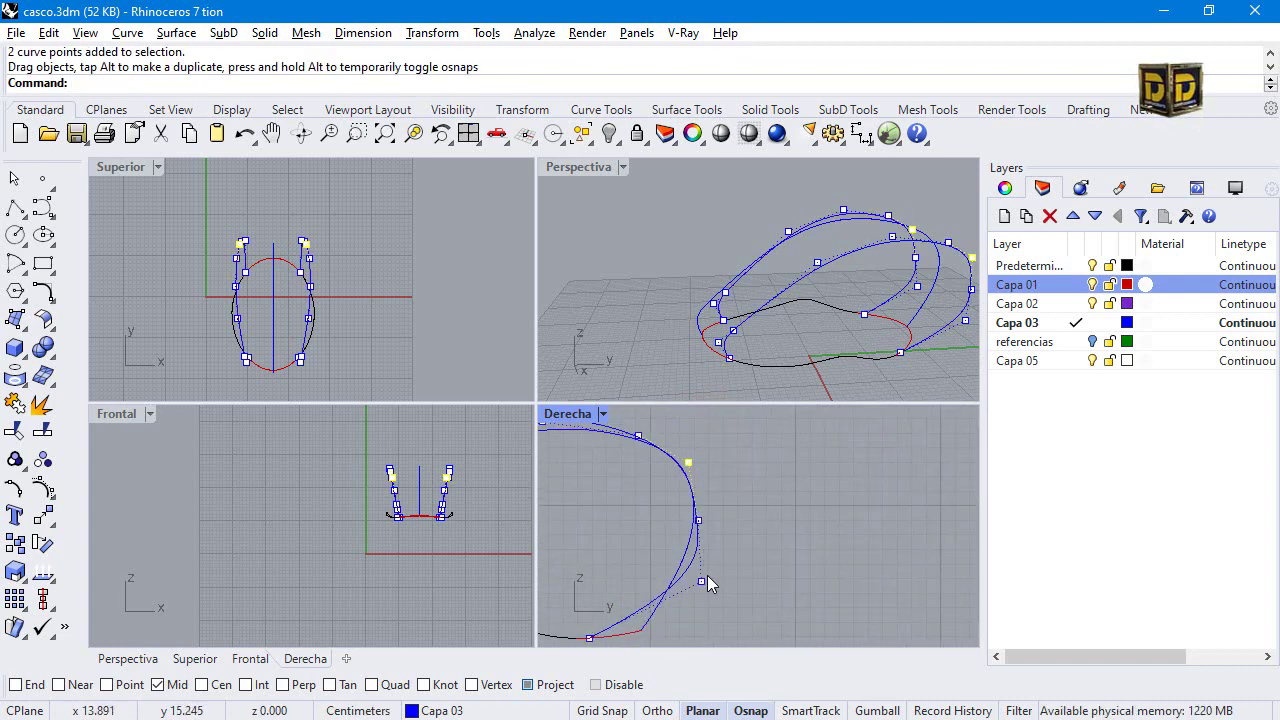
Pull both side profiles' lower corner points at the positive-Y end inward toward the central profile's outline in the right view, and hide the control points.
click(703, 578)
click(726, 560)
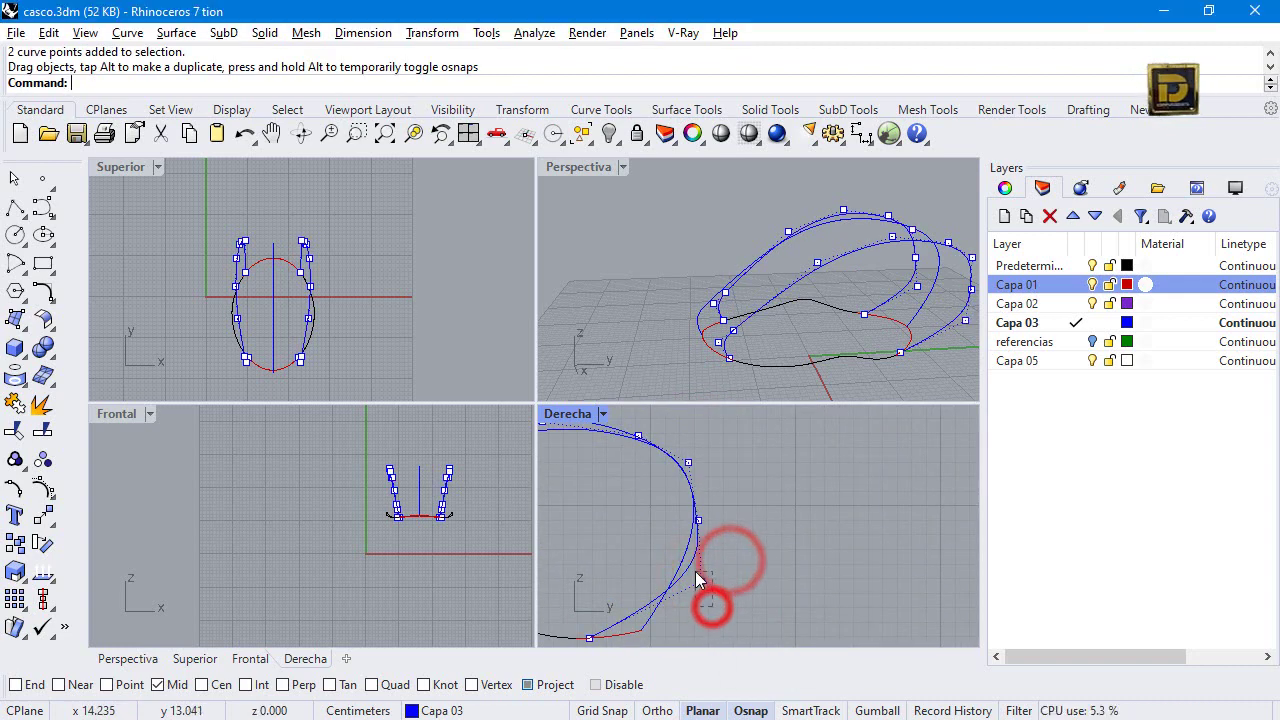
click(697, 575)
mouse_move(702, 581)
mouse_down()
mouse_move(722, 586)
mouse_move(685, 577)
mouse_up()
scroll(735, 497, down, 2)
click(697, 583)
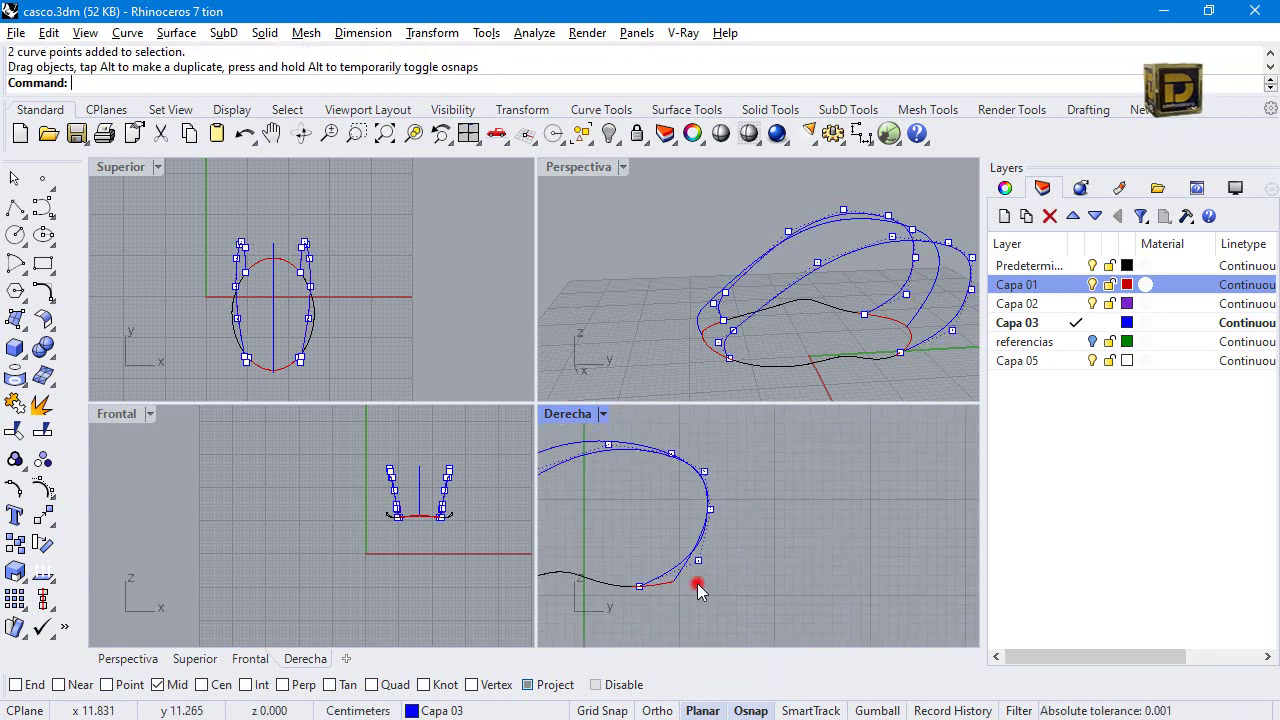
key(Escape)
Move the two black side segments of the helmet's lower edge to layer Capa 03.
scroll(725, 233, down, 4)
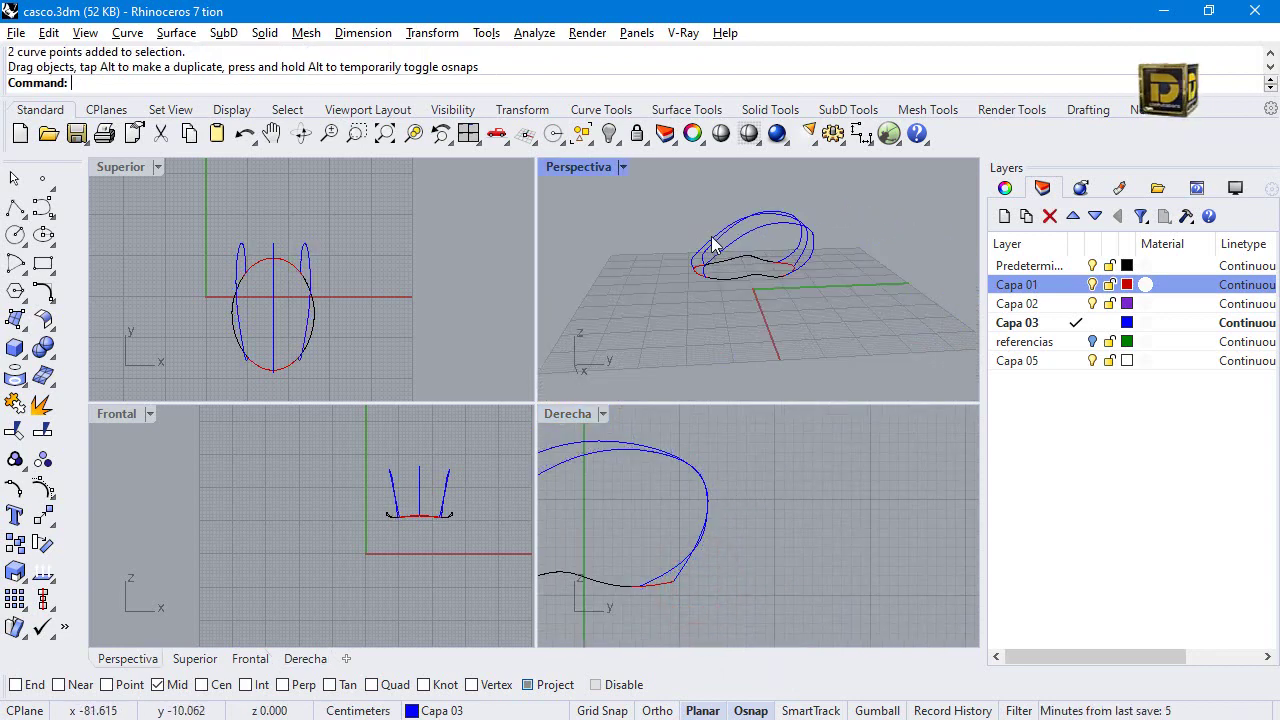
double_click(579, 166)
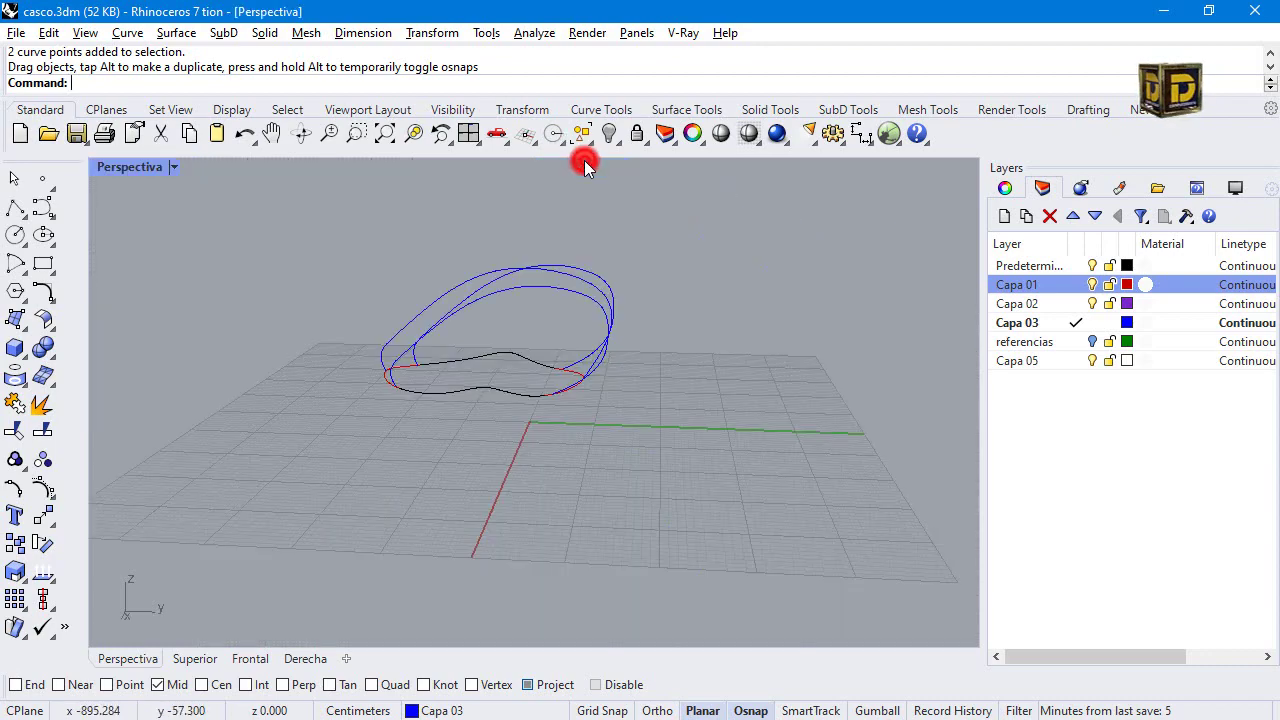
right_drag(444, 338, 811, 340)
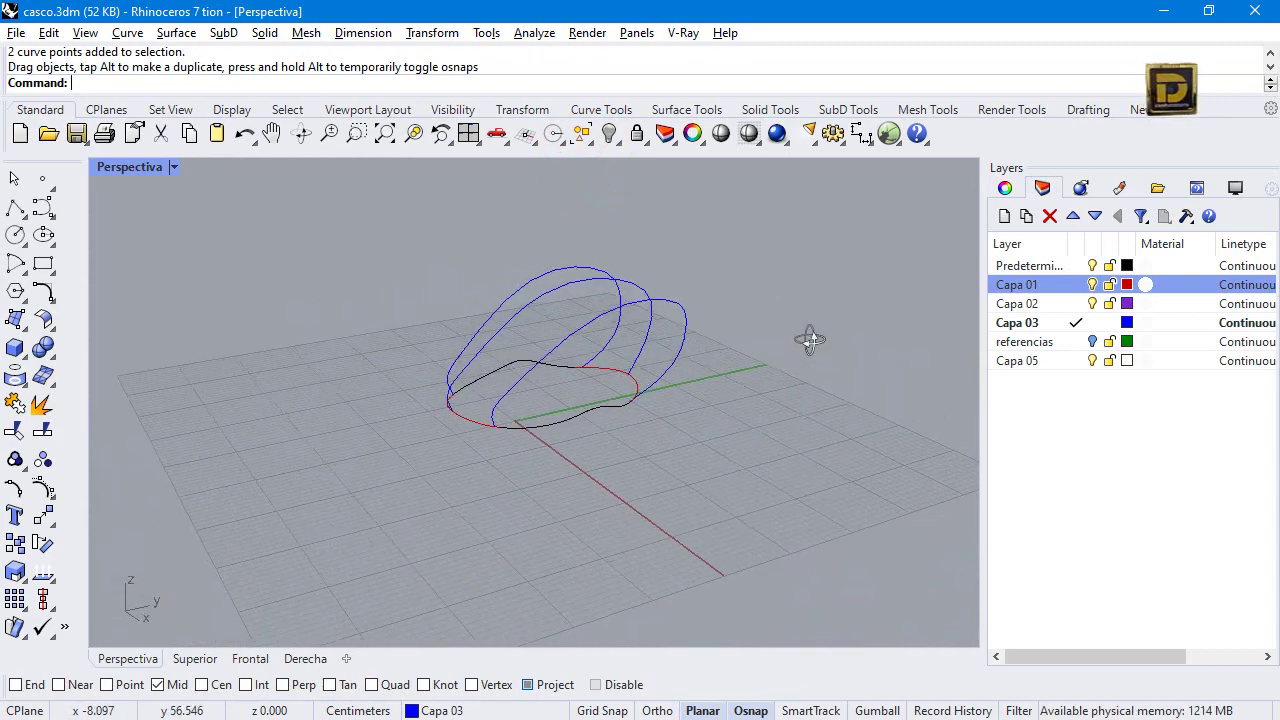
right_drag(441, 381, 706, 367)
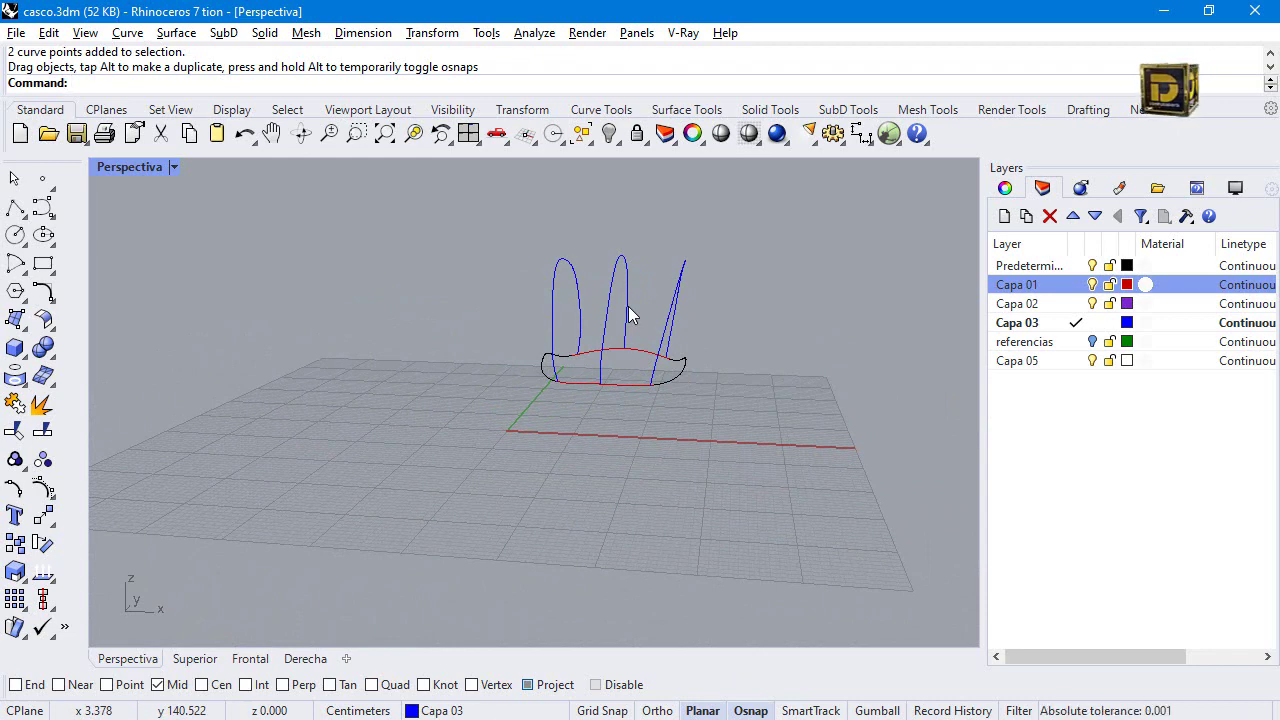
click(675, 378)
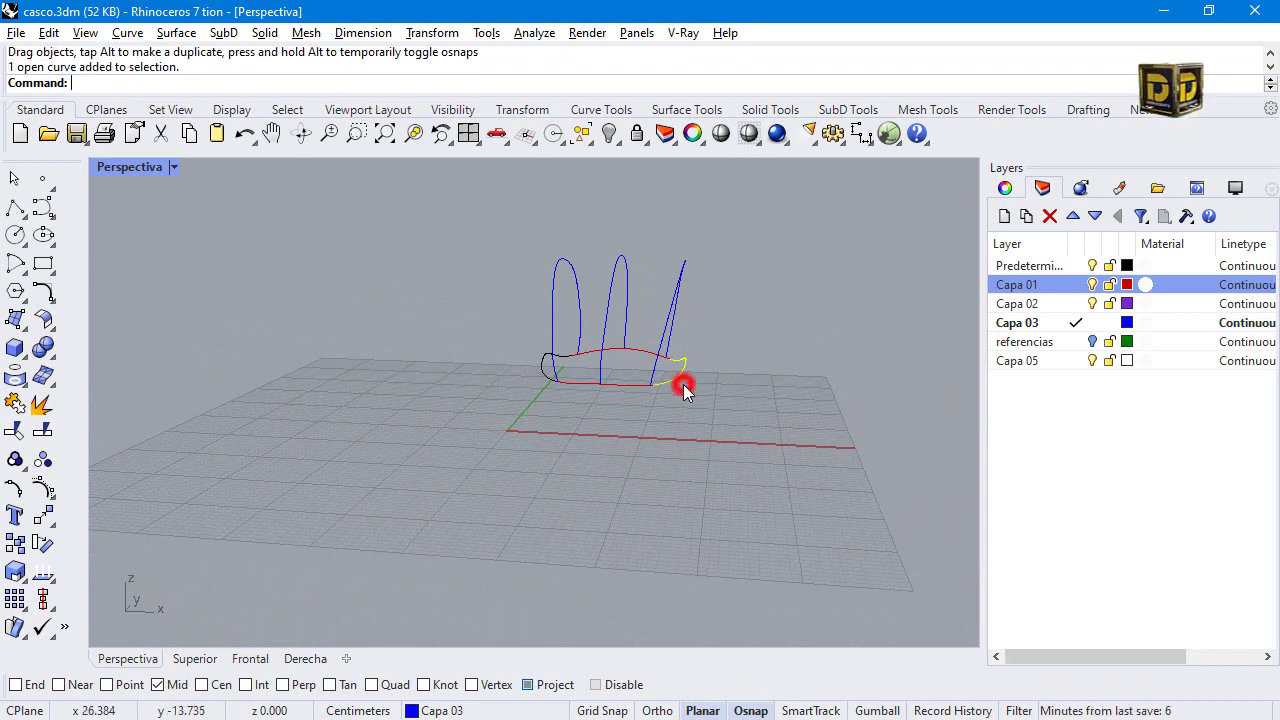
click(543, 358)
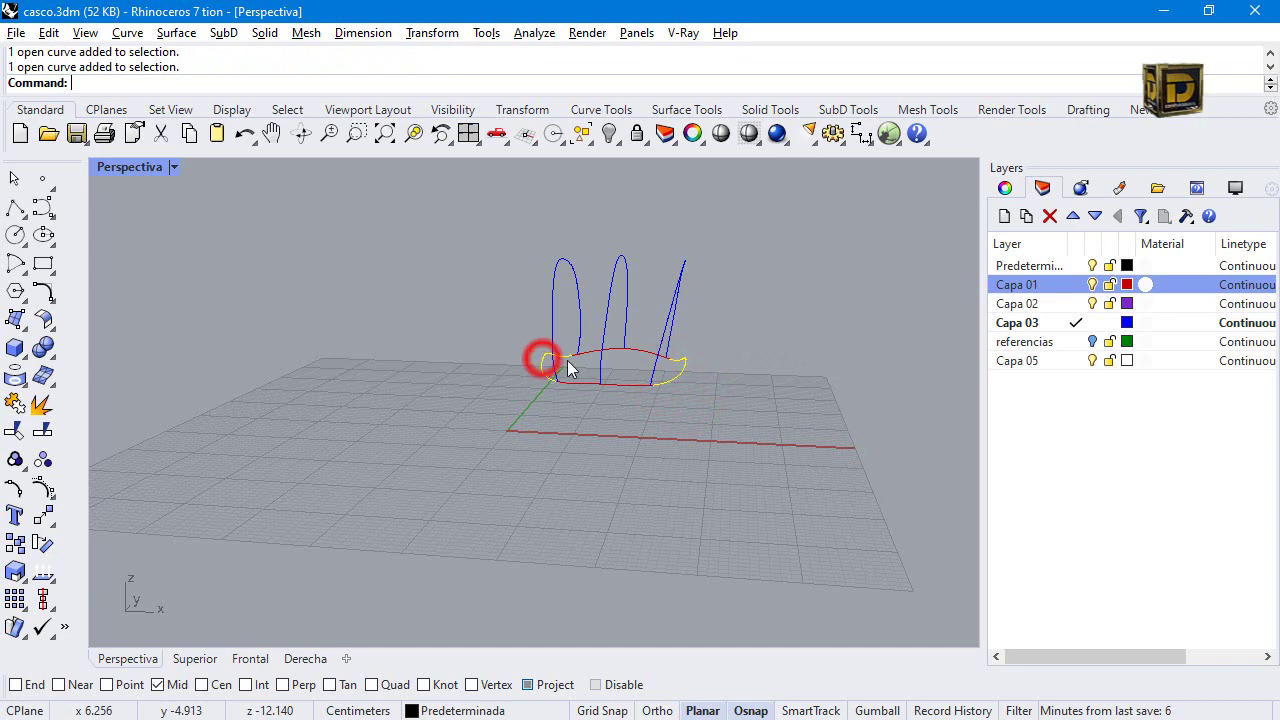
right_click(1033, 325)
click(1080, 632)
click(727, 535)
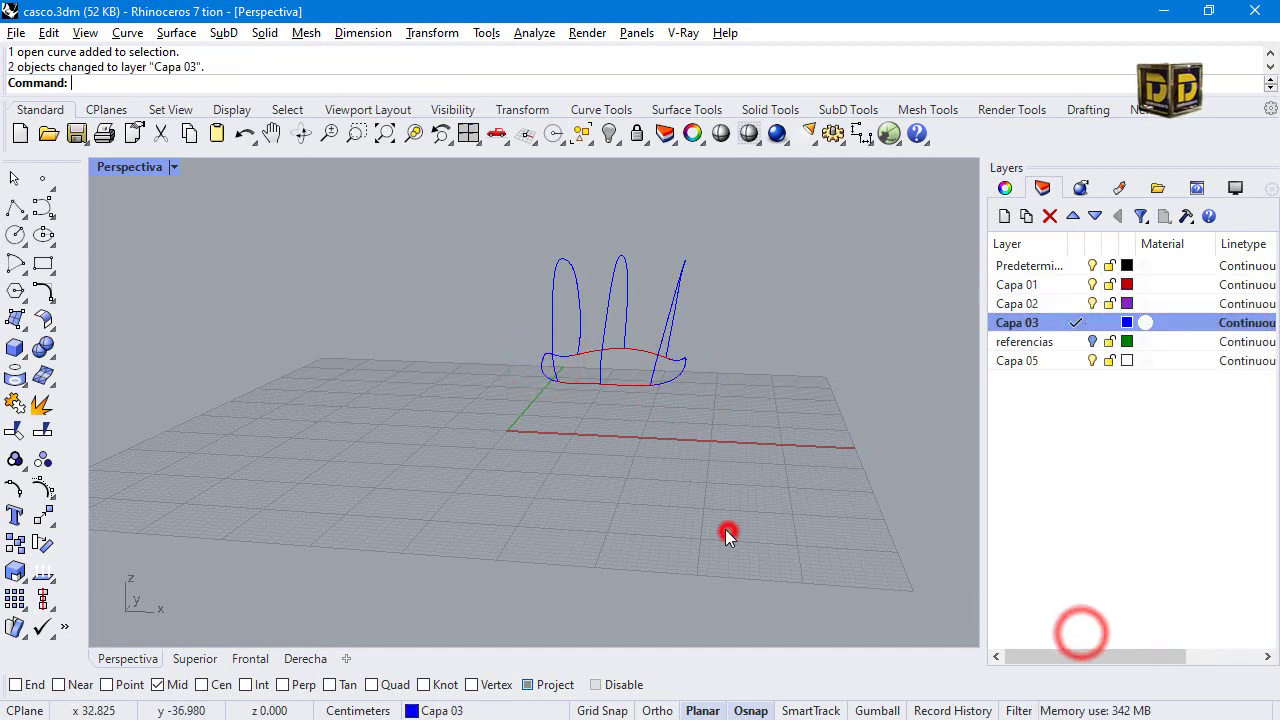
Return to the four-view layout and make Capa 01 the current layer for drawing a start-end-point arc.
right_drag(638, 428, 360, 366)
right_drag(417, 420, 146, 295)
scroll(707, 338, up, 2)
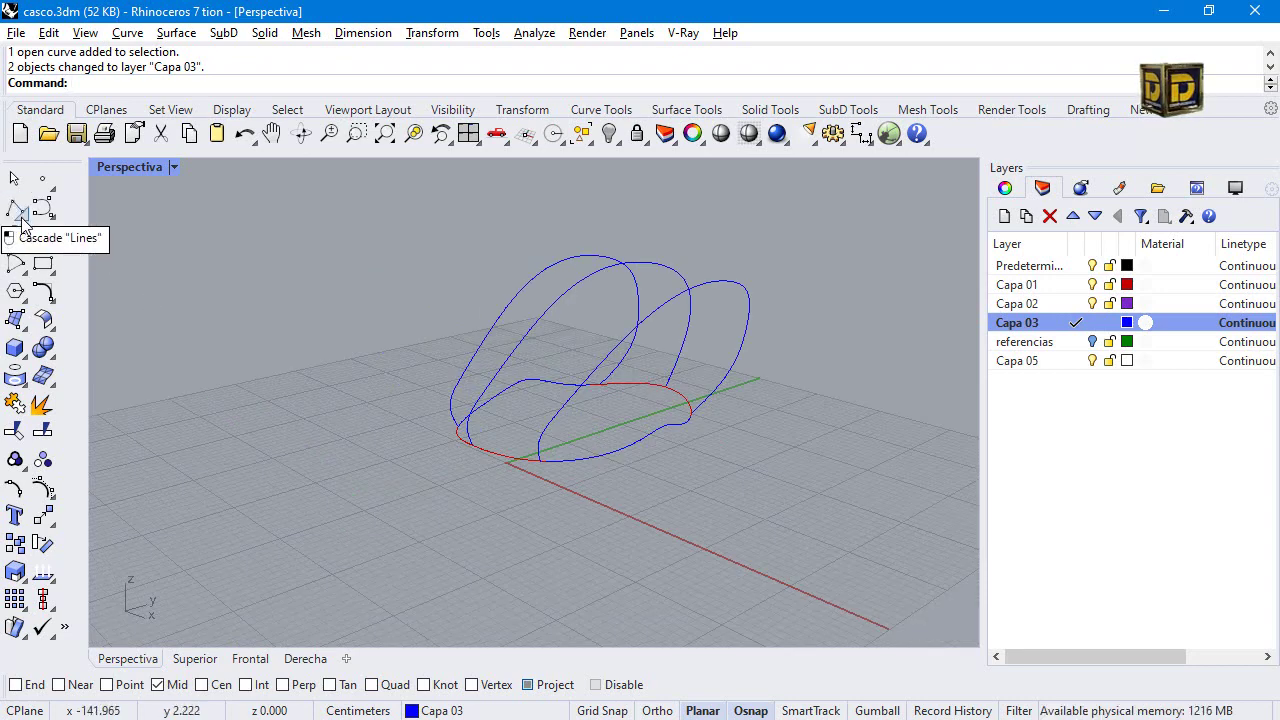
double_click(129, 166)
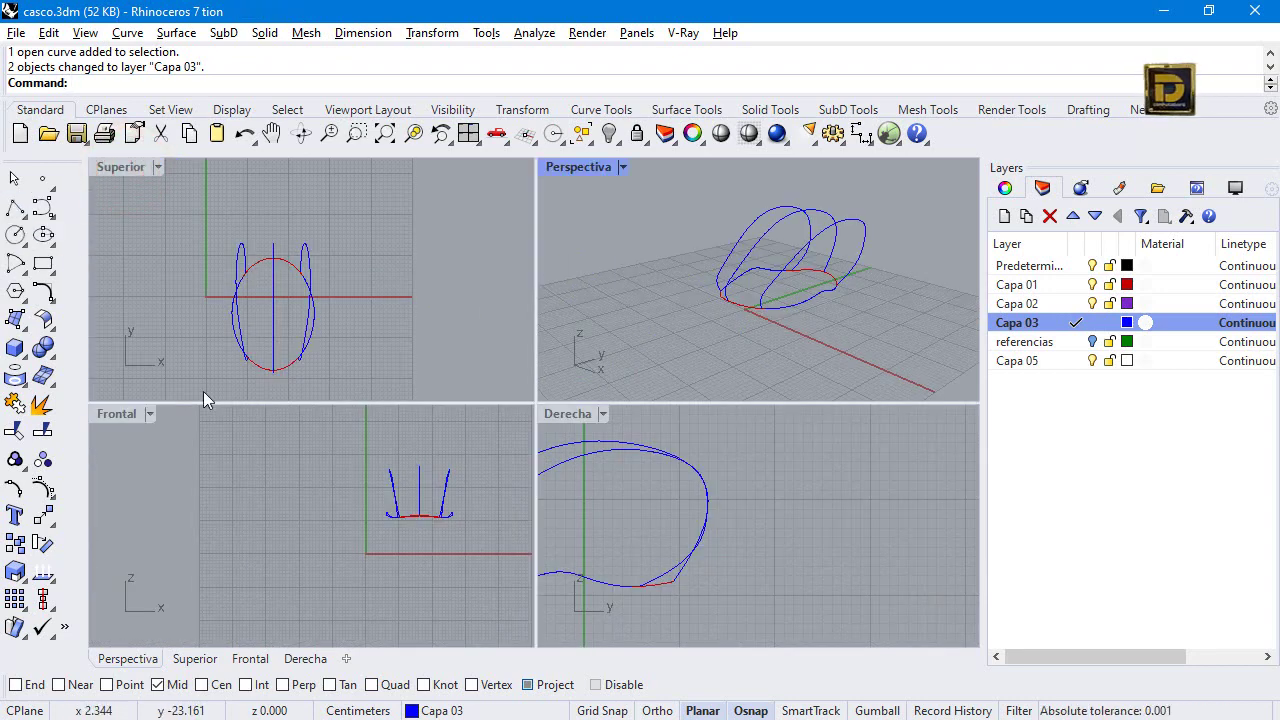
click(22, 268)
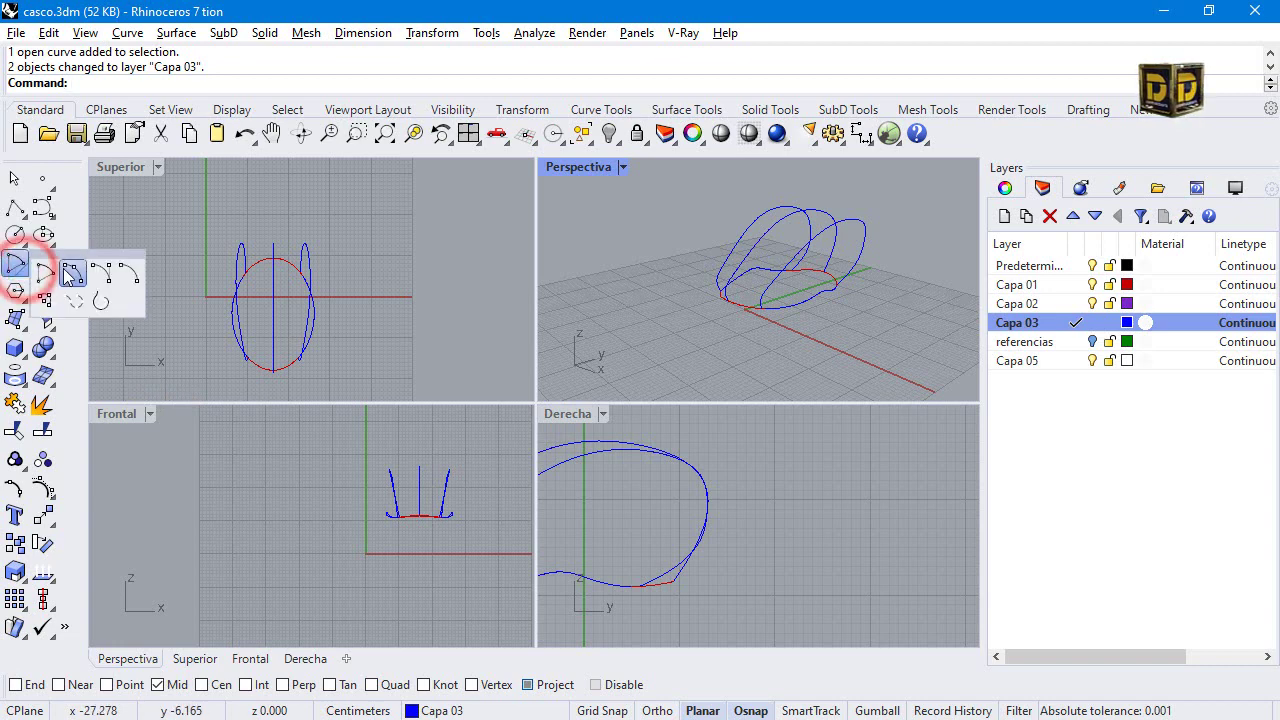
click(72, 274)
scroll(420, 515, up, 5)
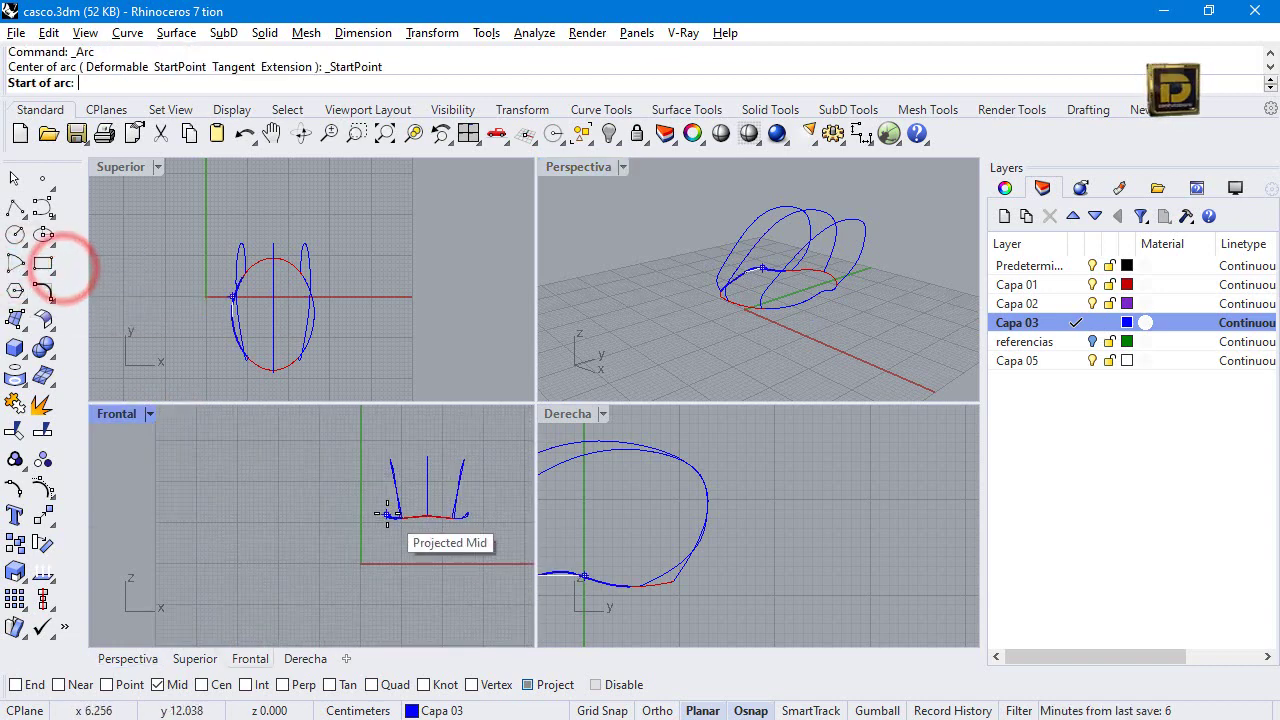
click(1068, 287)
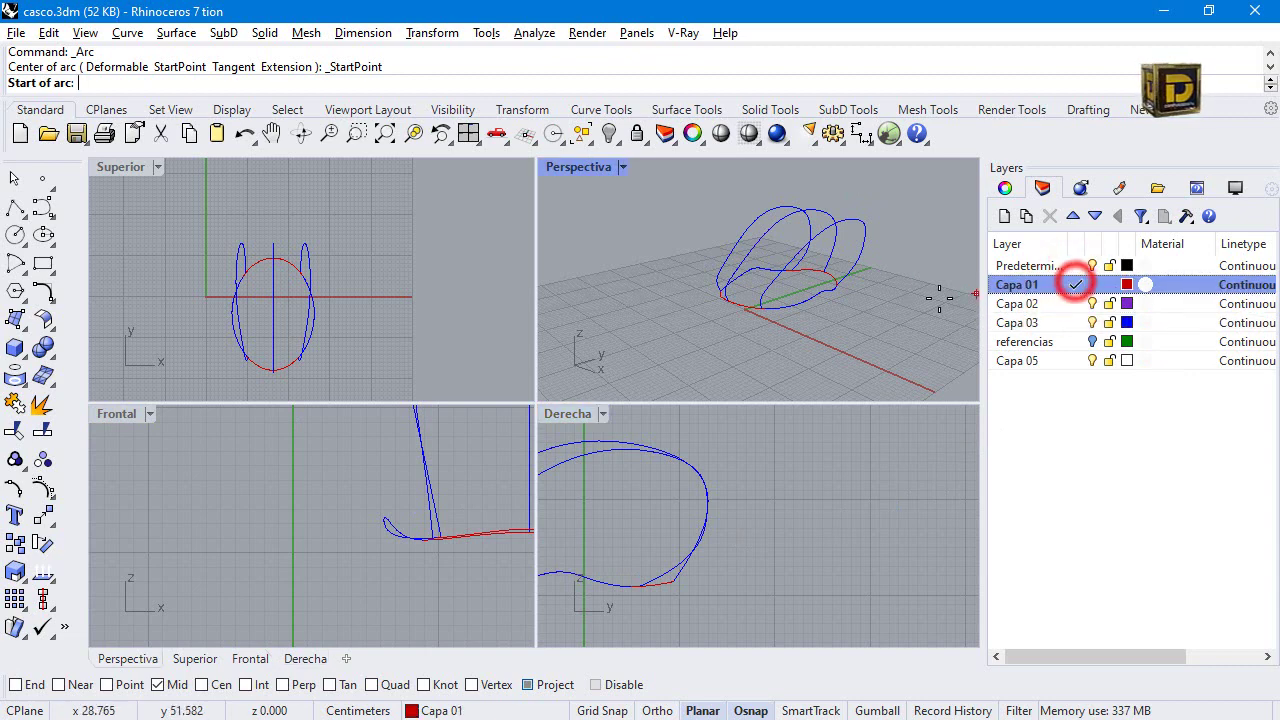
scroll(237, 318, up, 2)
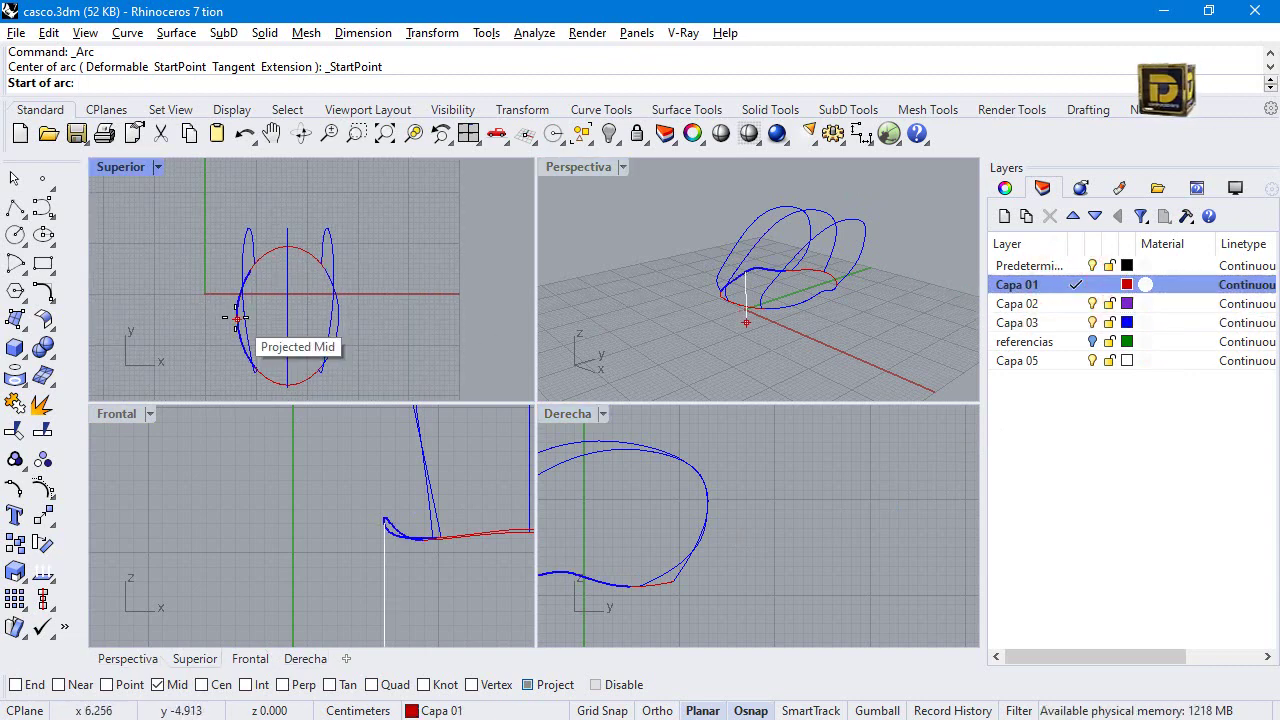
click(237, 318)
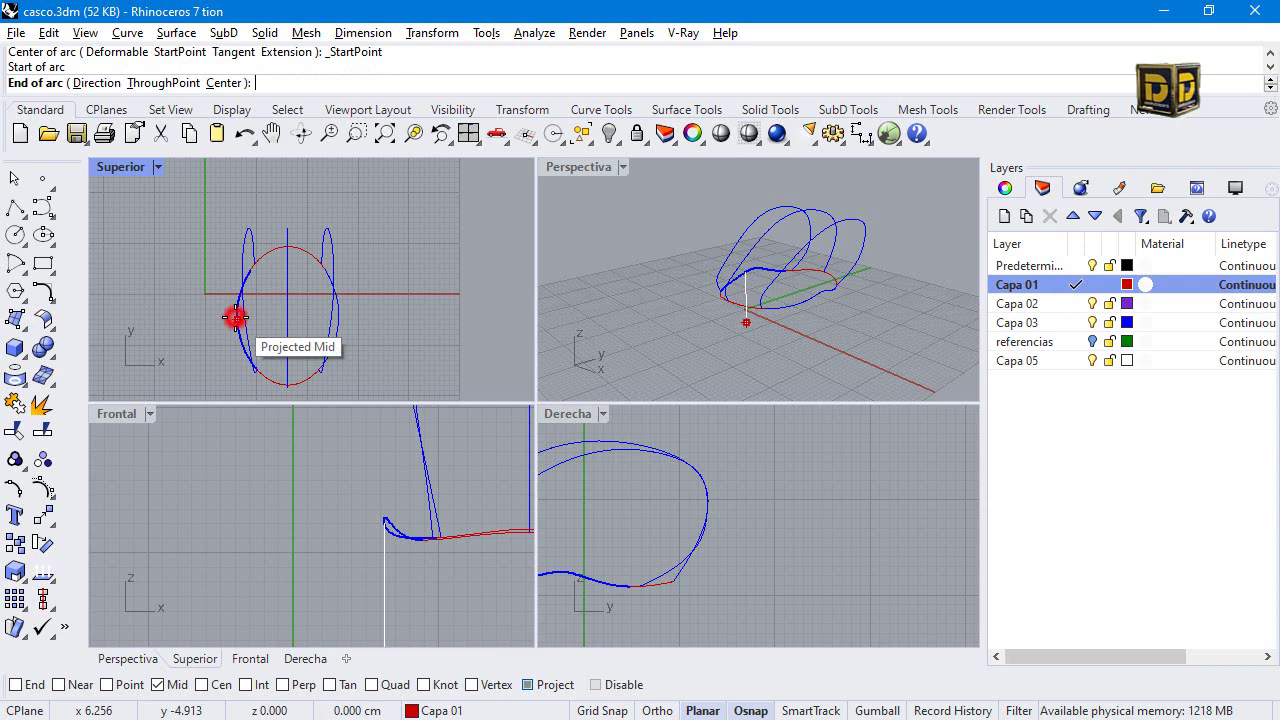
click(343, 318)
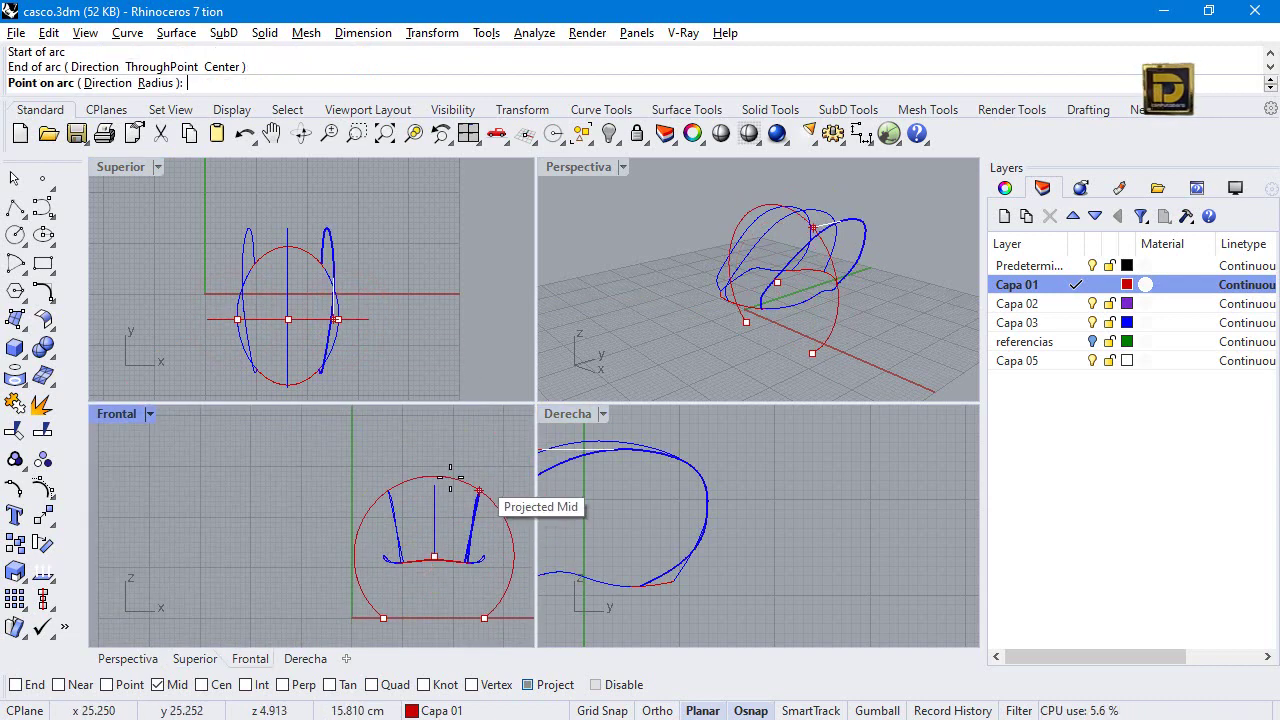
key(Escape)
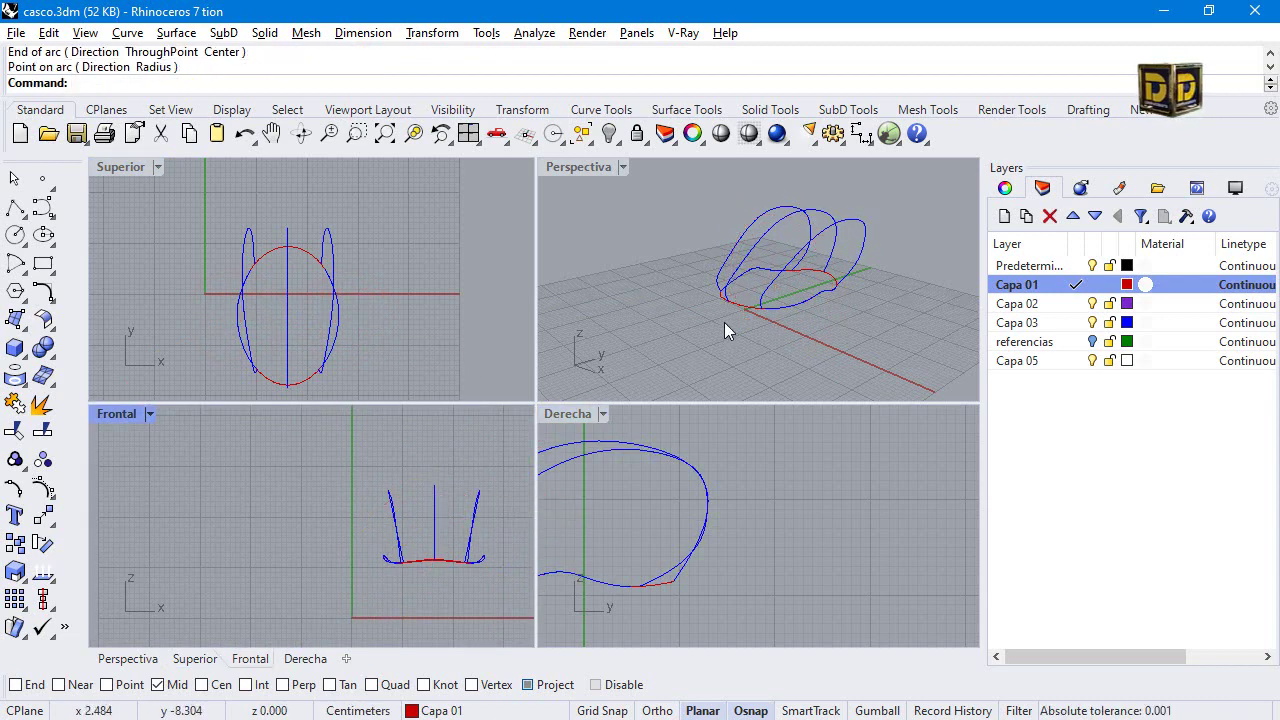
Without projected snapping, draw an arc between the midpoints of both side edge segments, shaped in the front view up to the central profile's top.
right_click(807, 303)
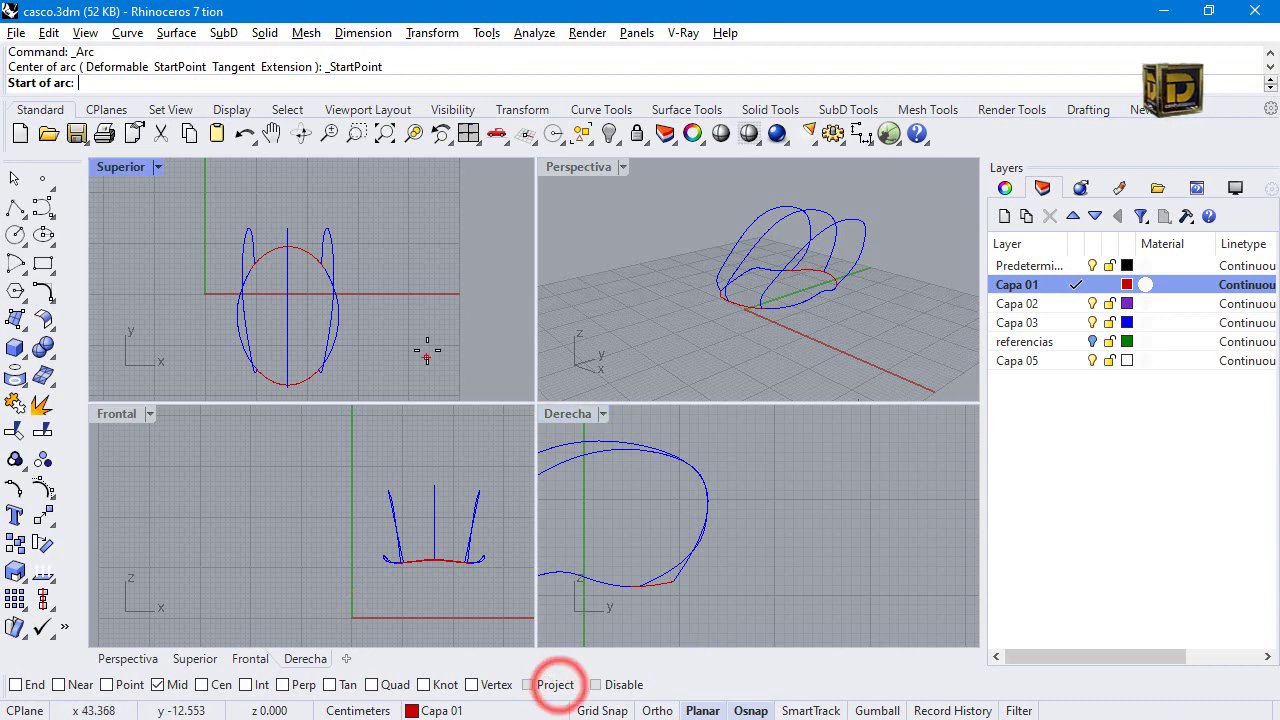
click(337, 319)
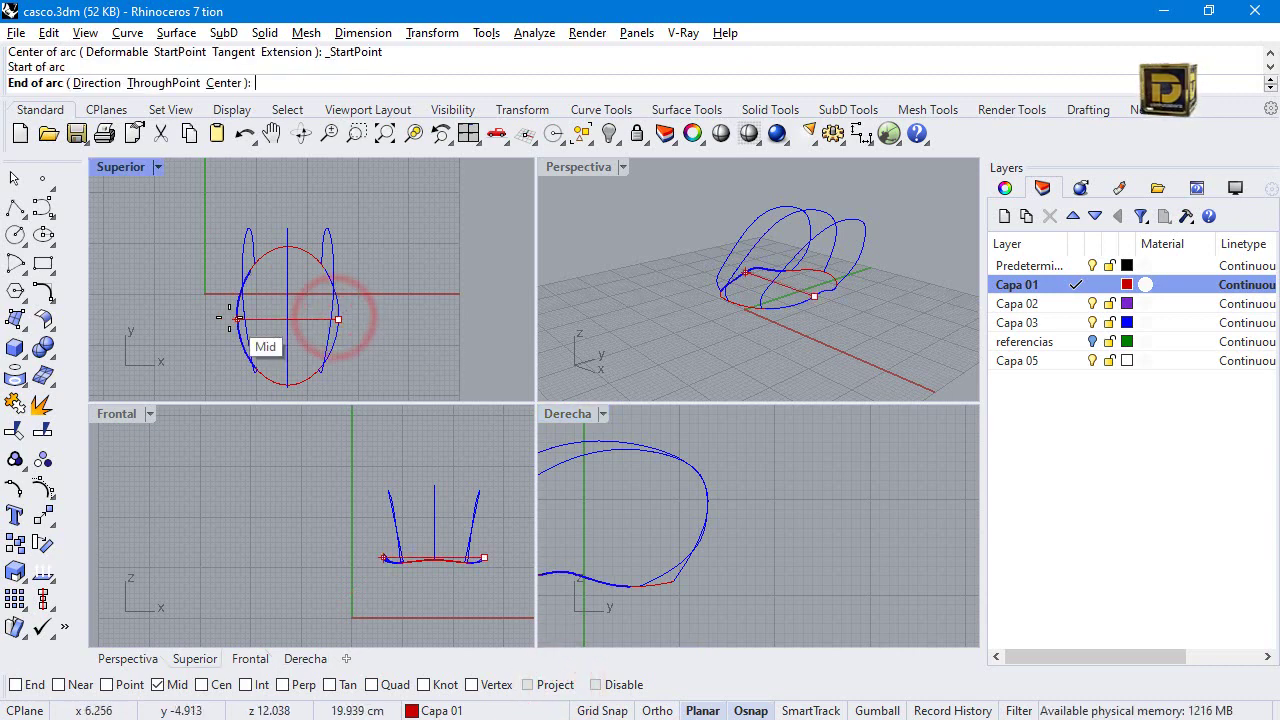
click(229, 316)
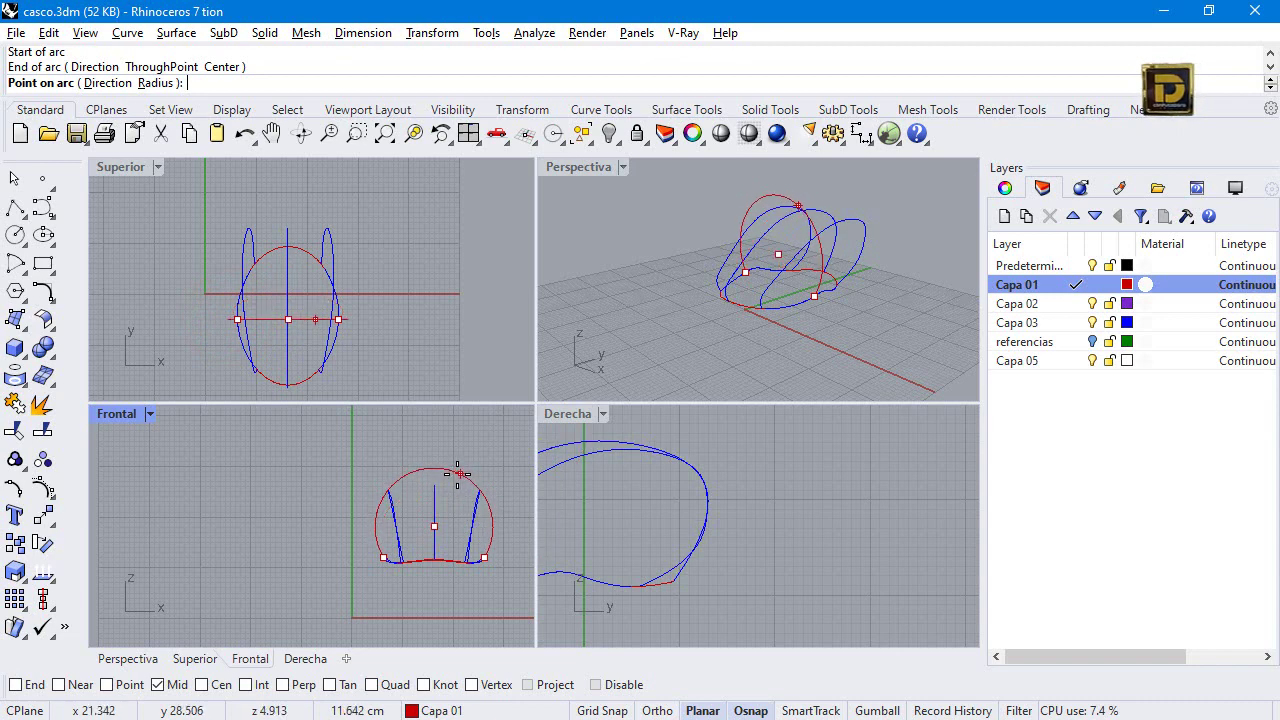
click(443, 485)
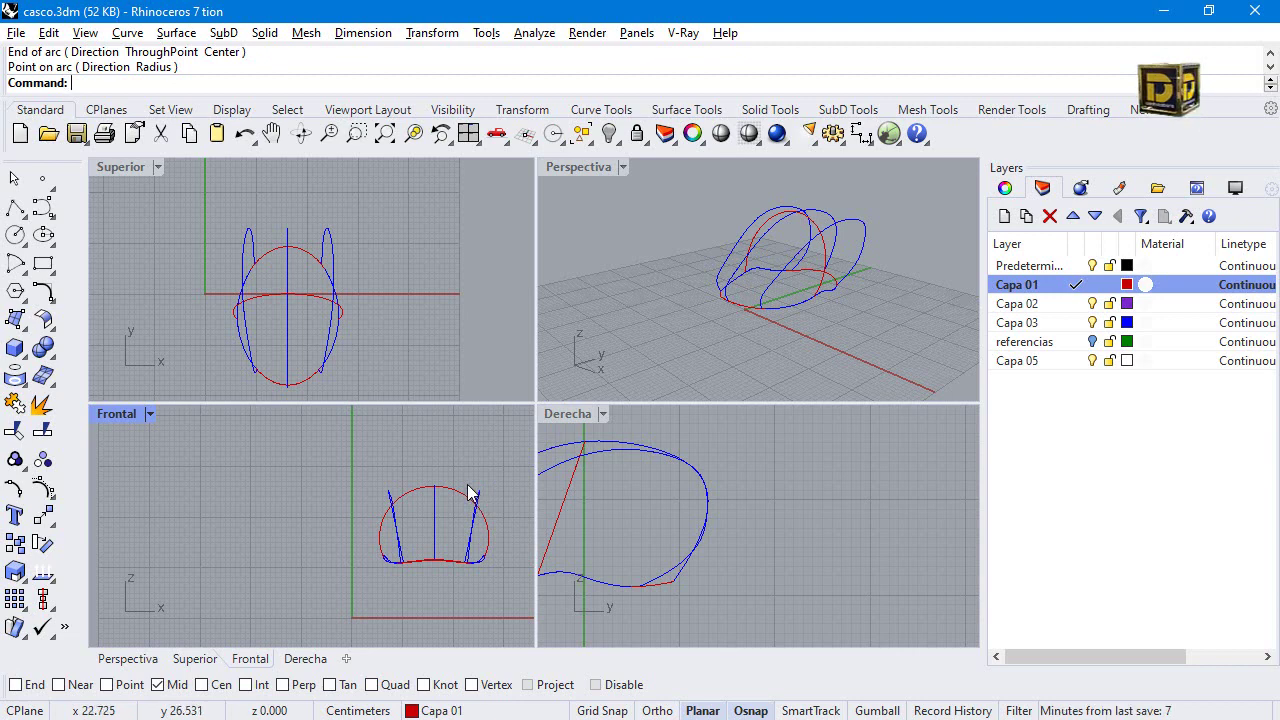
Enable the Near snap and draw an arc between the two side edge segments at about Y -11, passing through the central profile.
right_click(300, 320)
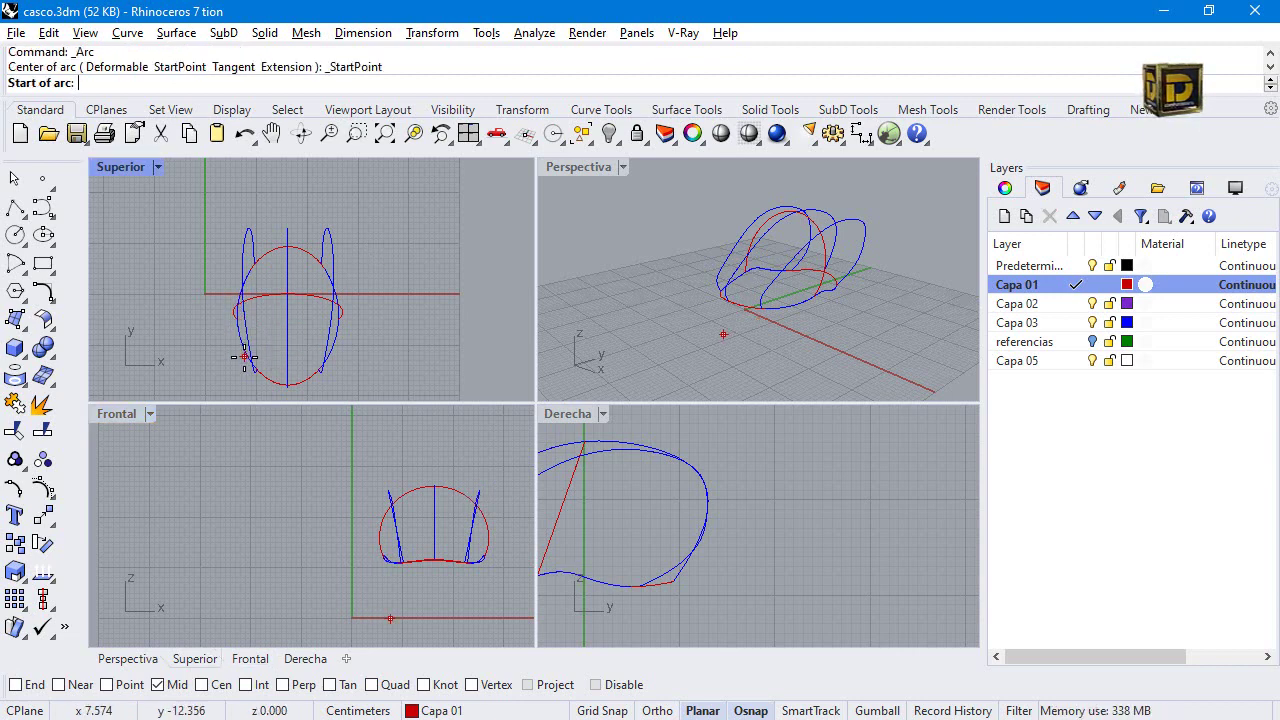
click(60, 684)
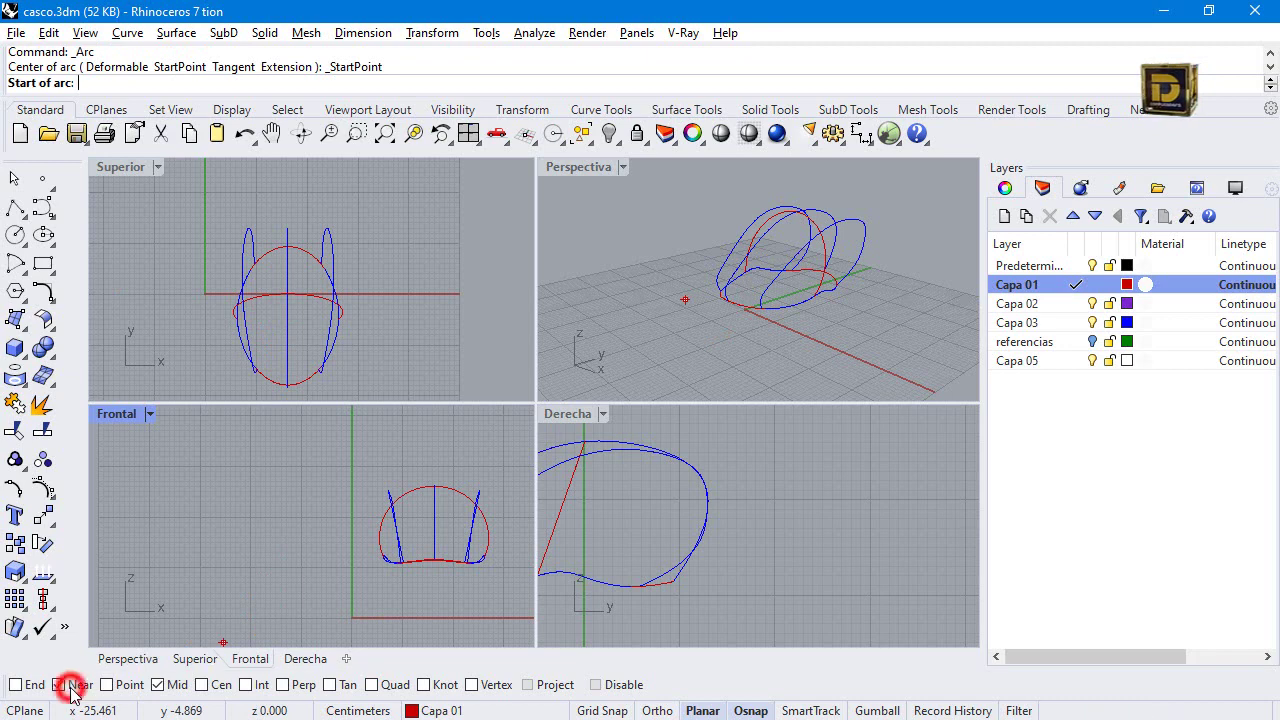
click(240, 348)
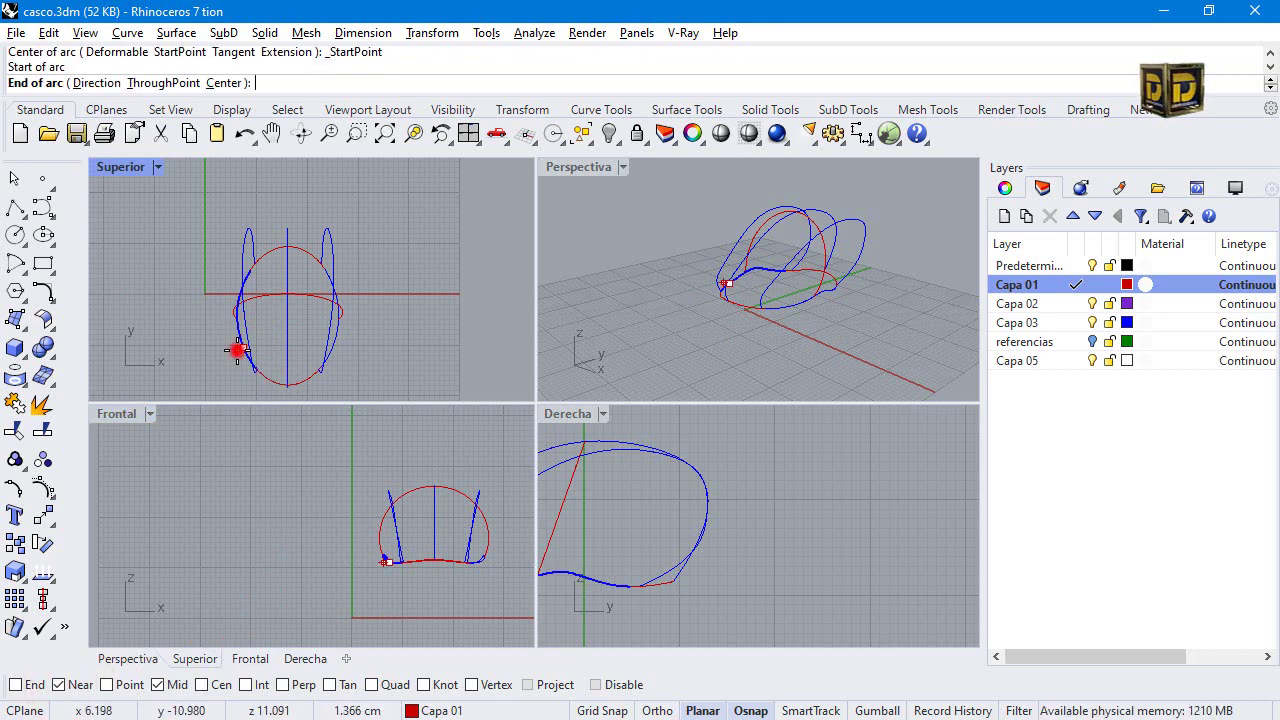
click(338, 345)
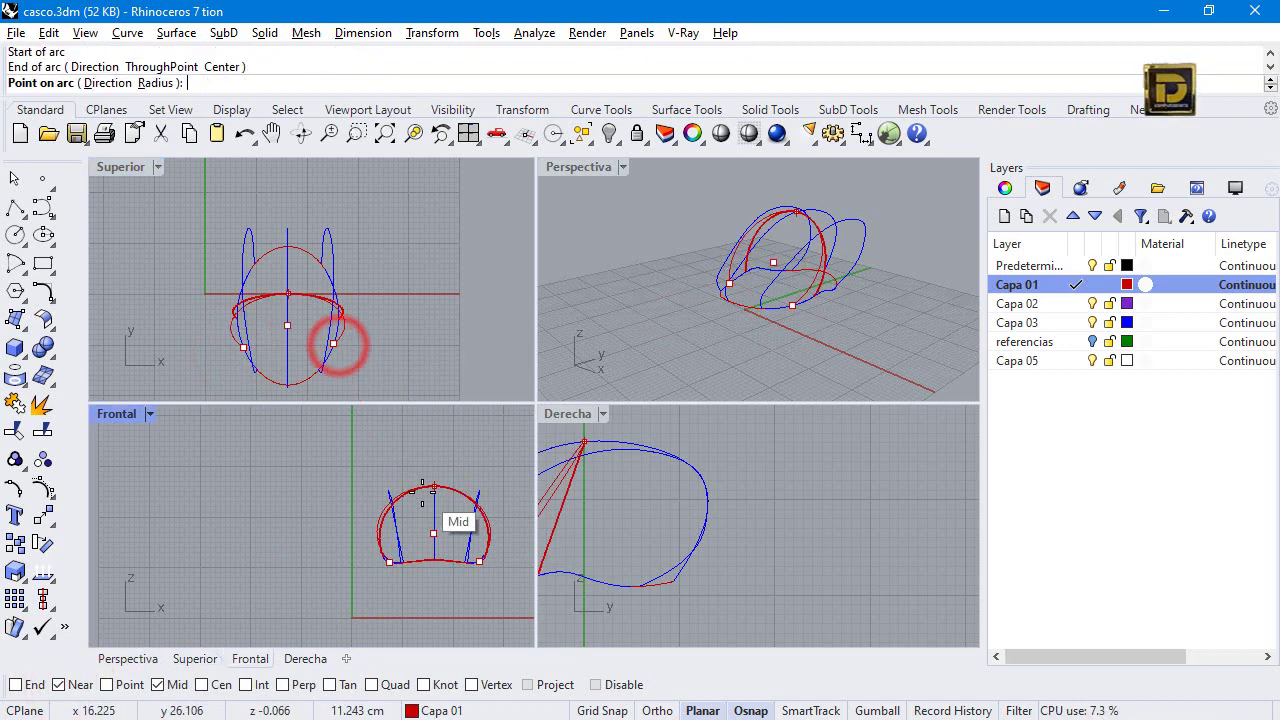
scroll(810, 490, down, 5)
scroll(815, 486, up, 6)
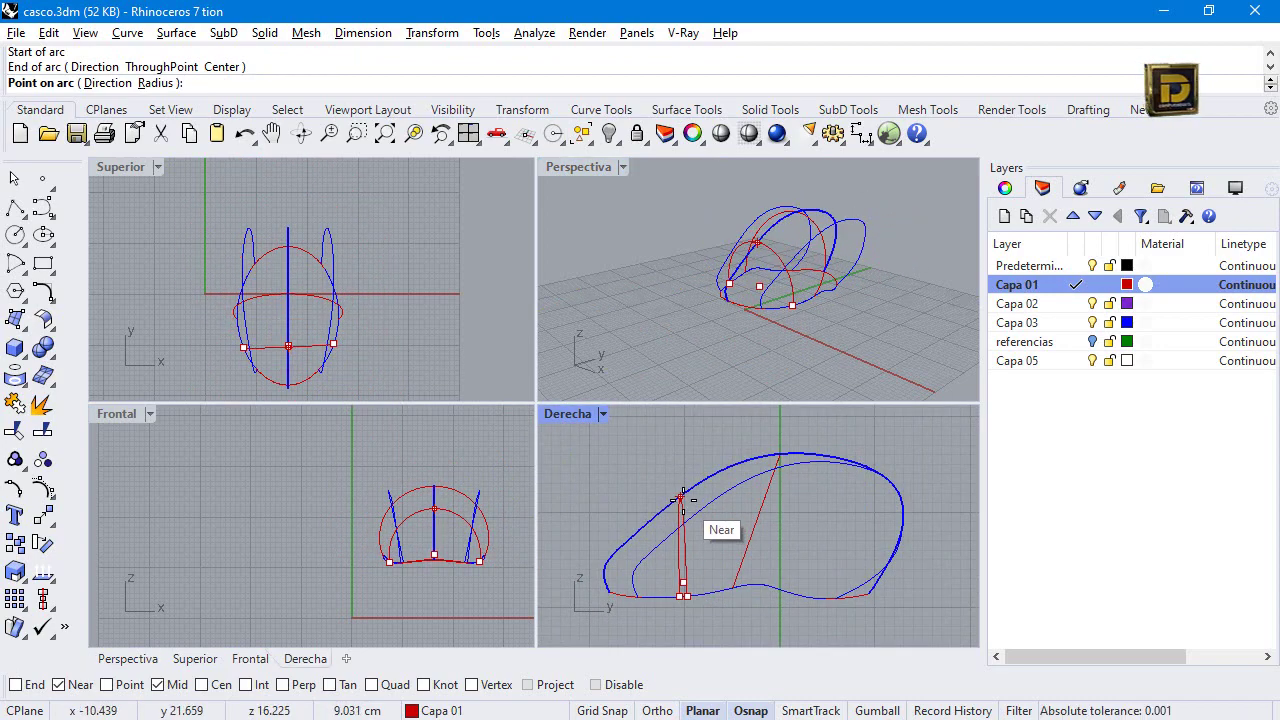
click(682, 497)
Replace the slanted arc with a nearly upright one between the side edge segments' midpoints, passing through the central profile directly above them.
click(757, 514)
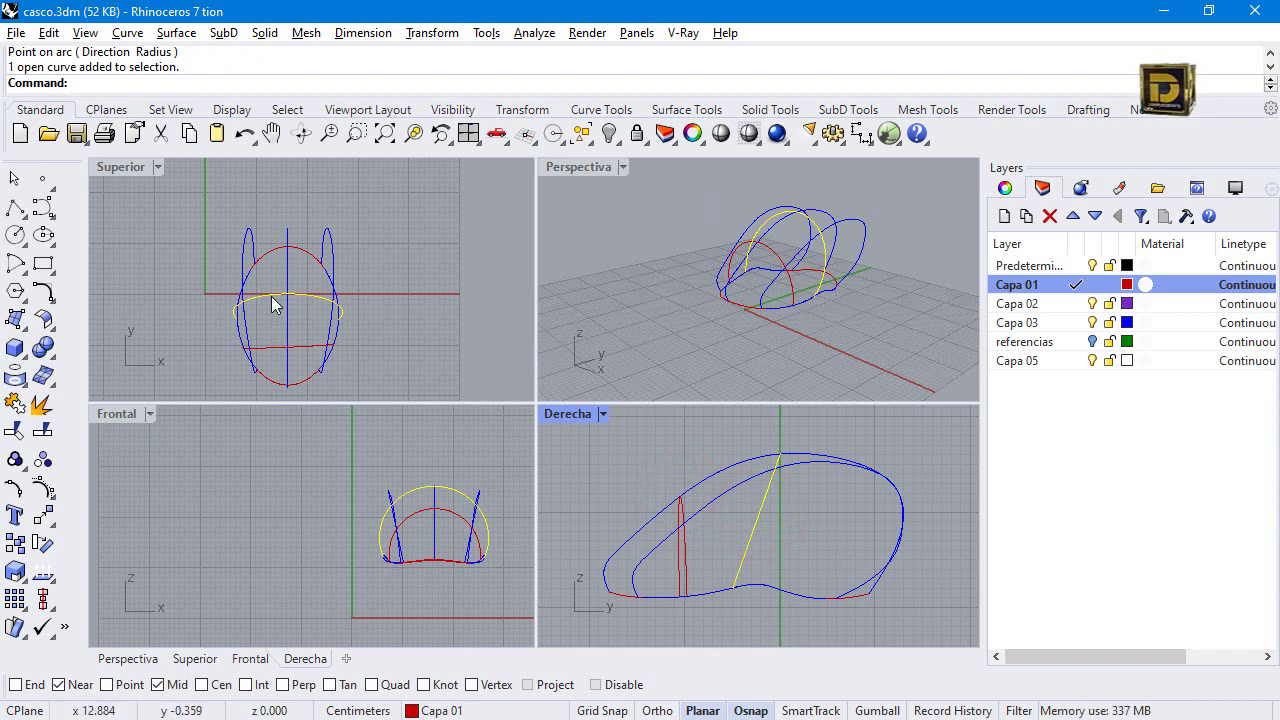
key(Delete)
key(Return)
click(238, 320)
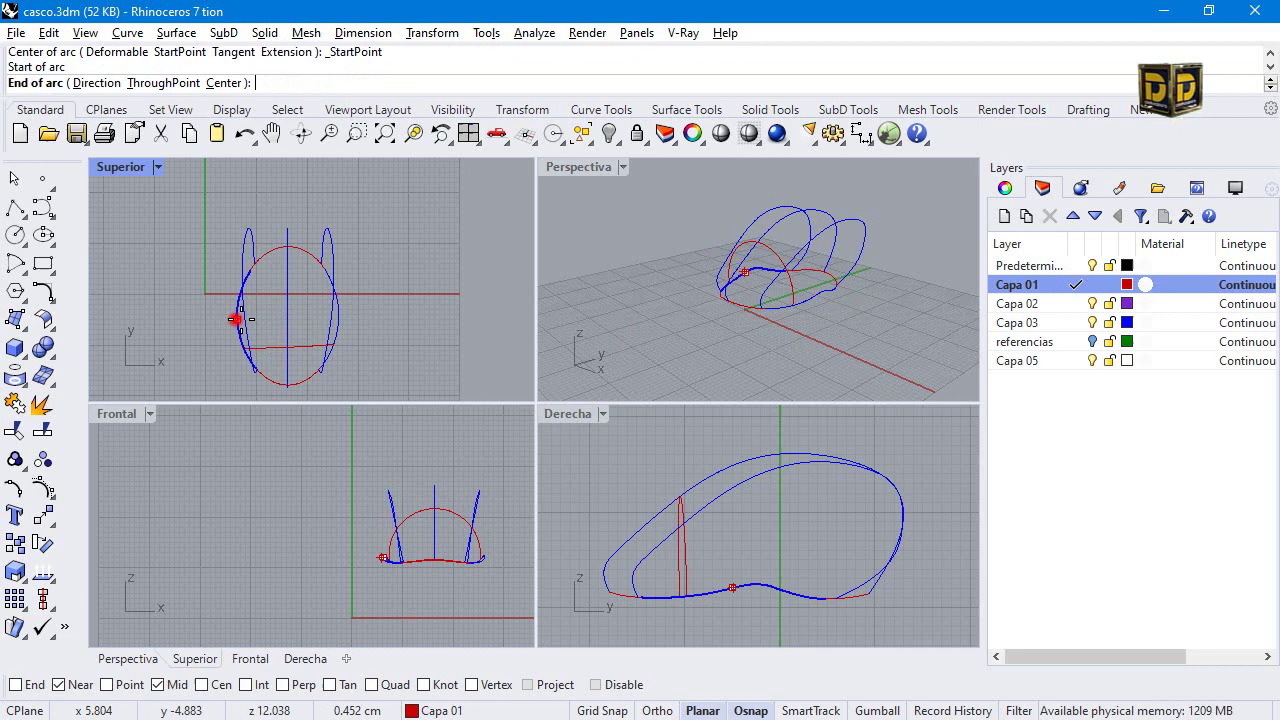
click(338, 320)
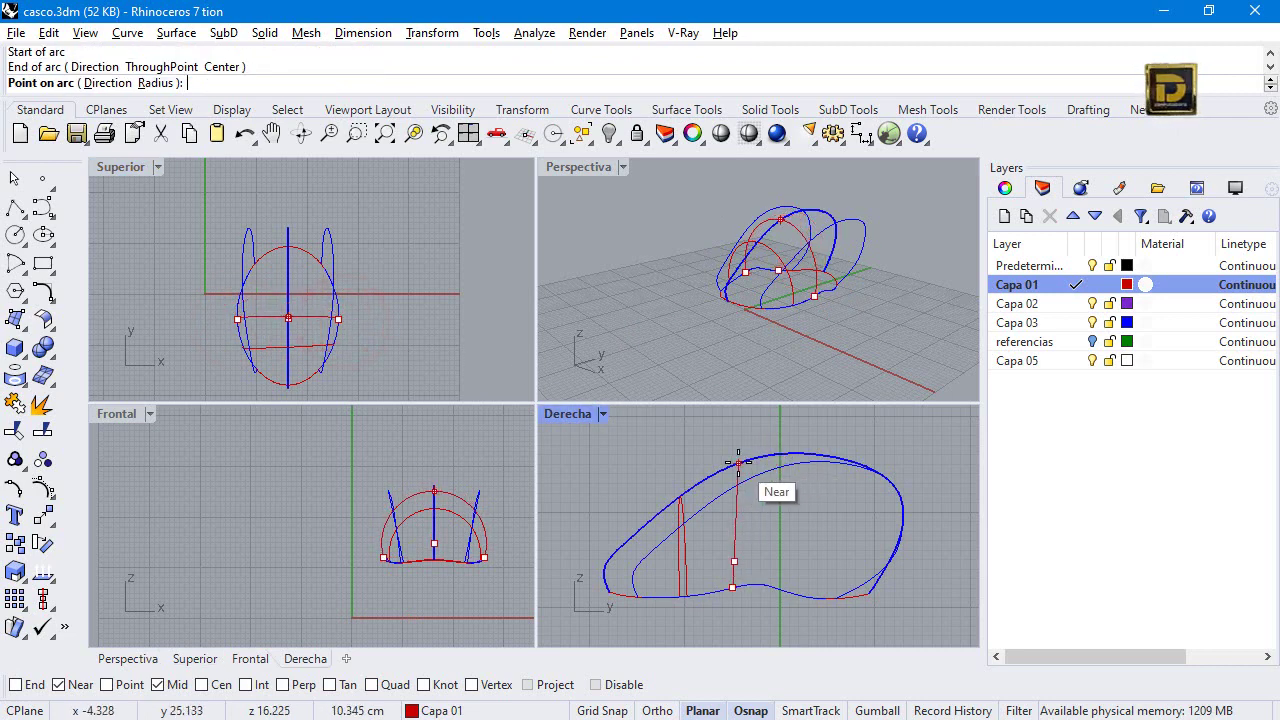
click(737, 463)
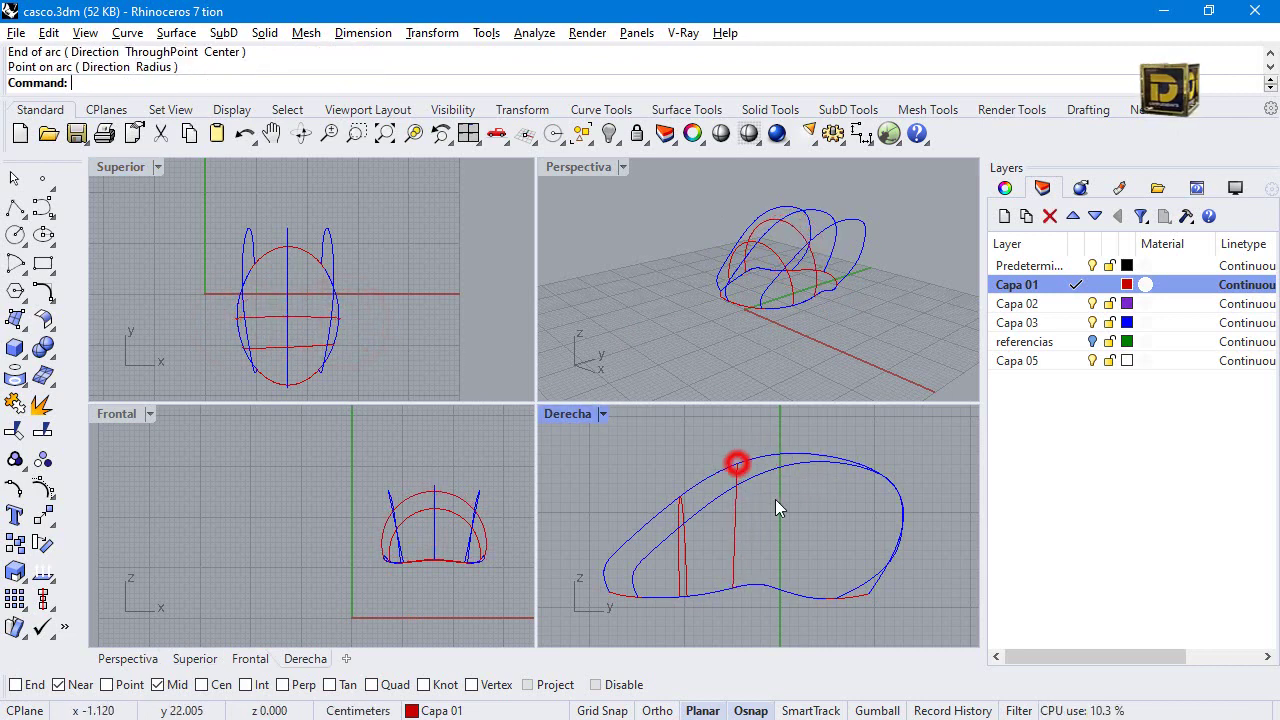
Draw an arc between the two side edge segments close to the X axis, passing through the central profile slightly toward positive Y.
right_click(250, 298)
scroll(310, 325, up, 5)
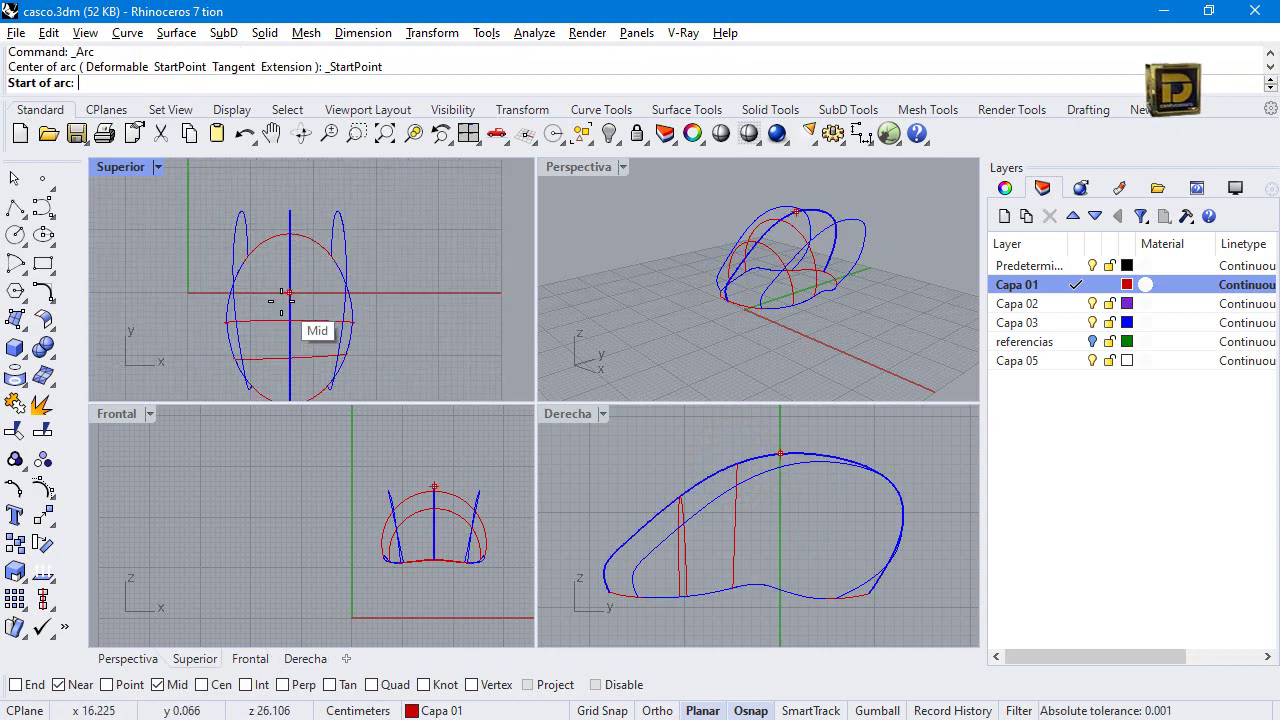
click(178, 294)
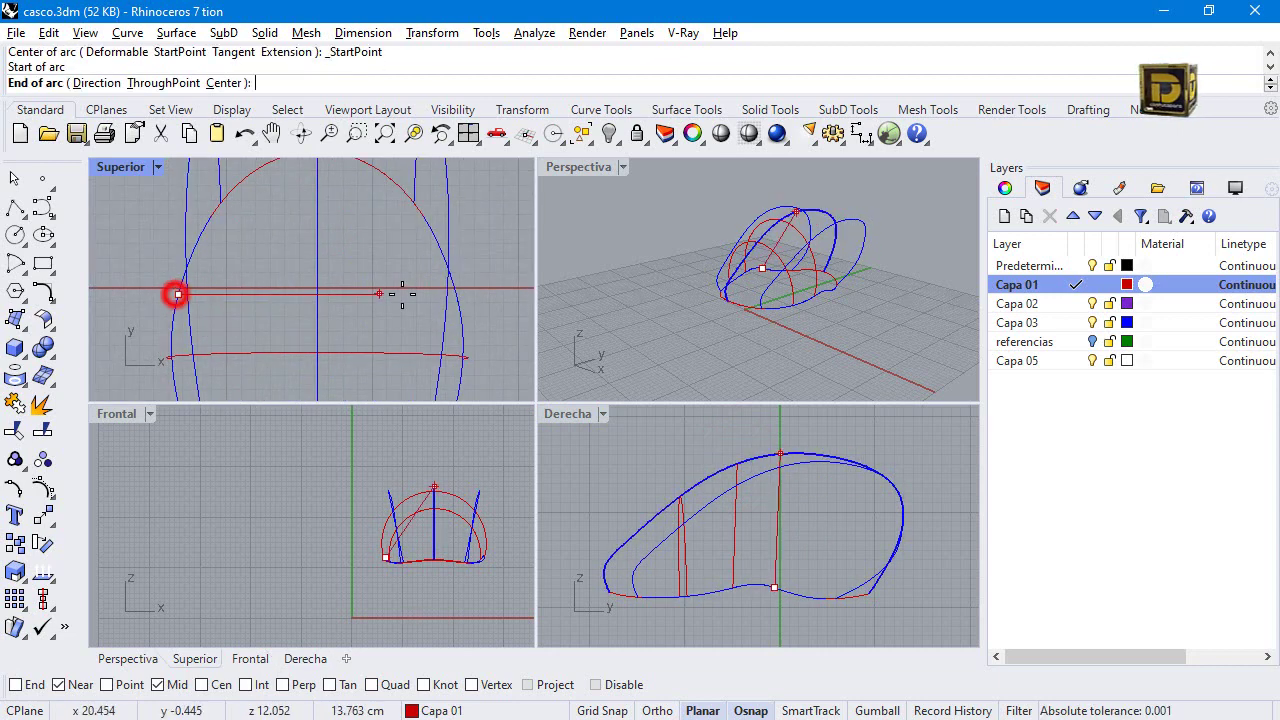
click(455, 292)
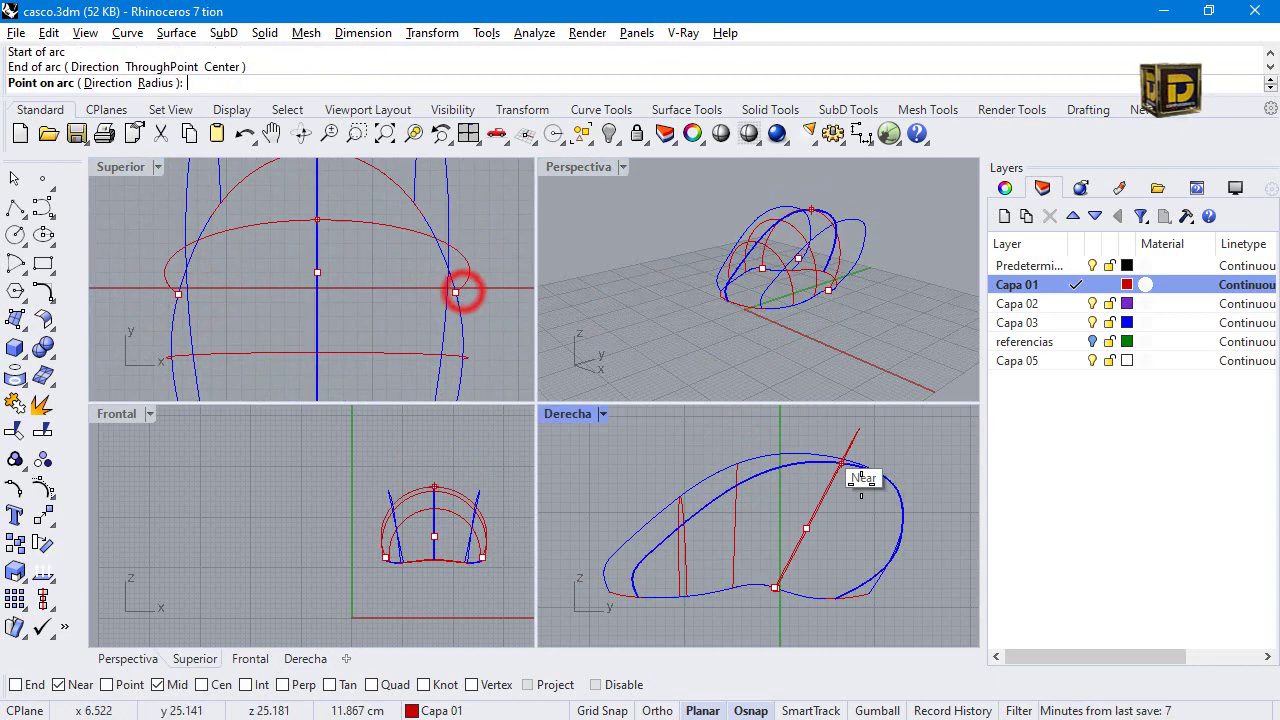
click(804, 447)
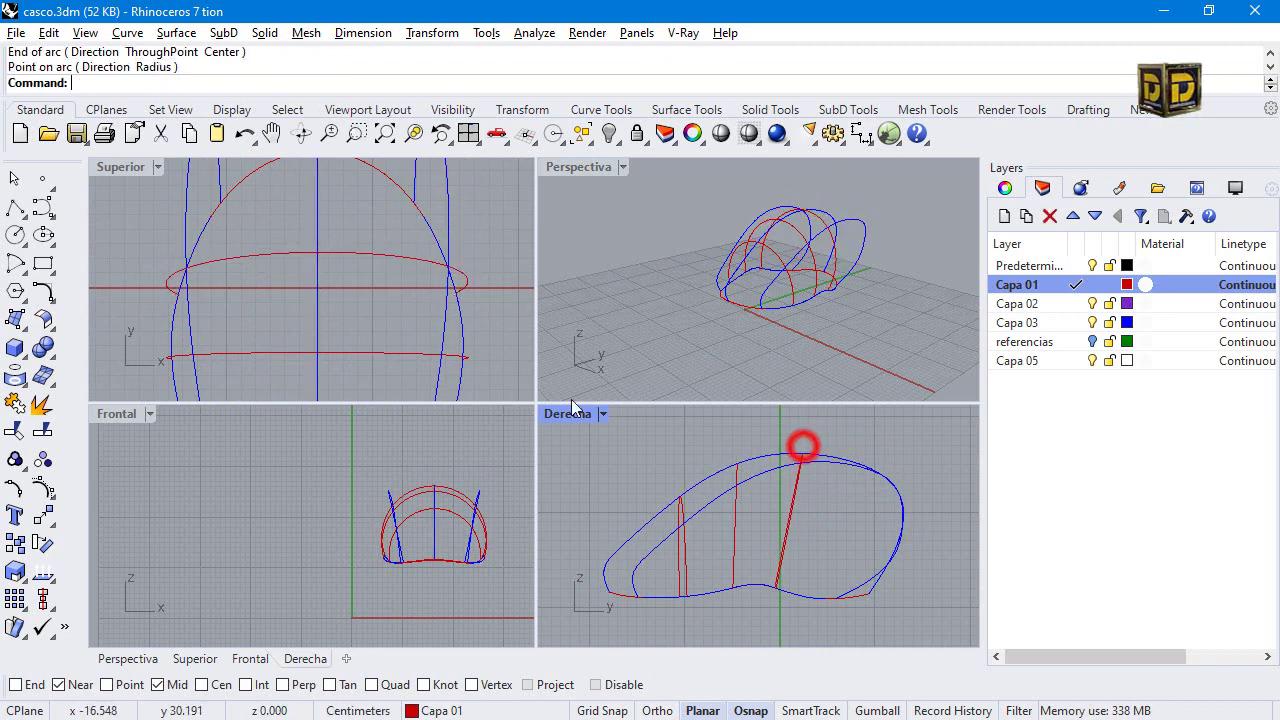
Draw an arc between the side edge segments at about Y 4, leaning toward positive Y to meet the profiles' rounded end.
scroll(361, 308, down, 3)
key(Return)
click(261, 260)
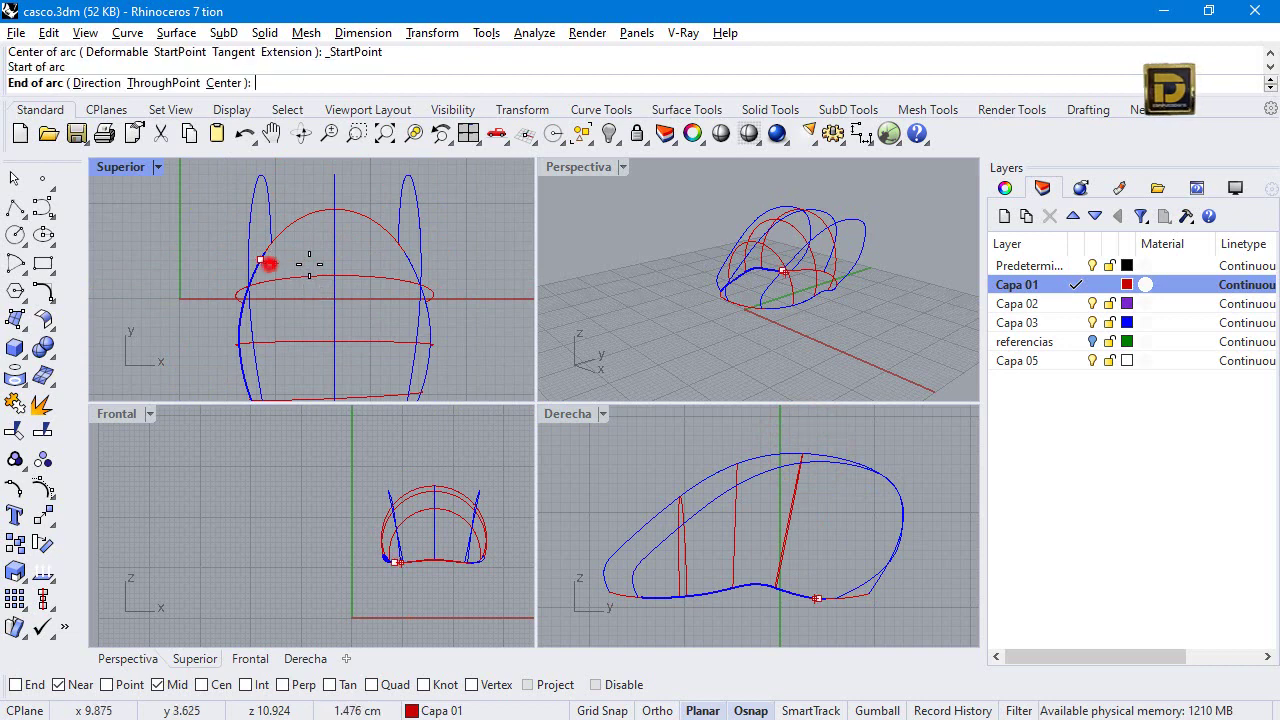
scroll(410, 258, up, 3)
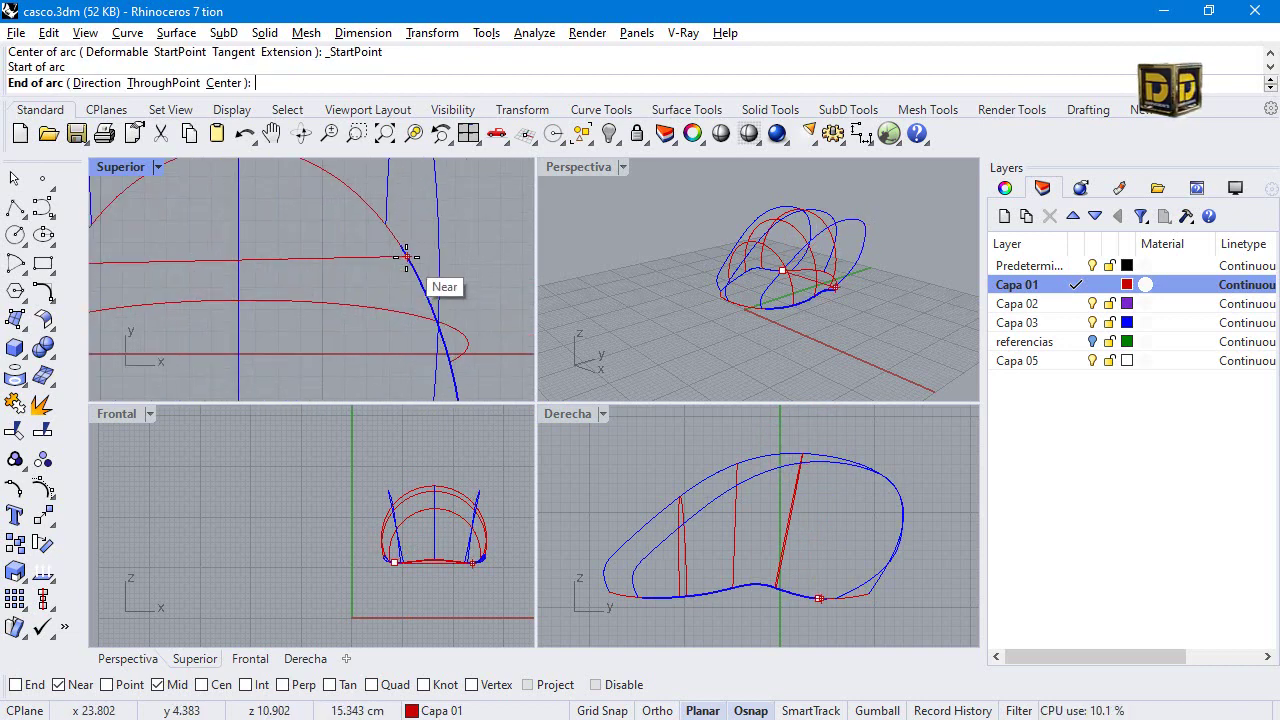
click(408, 257)
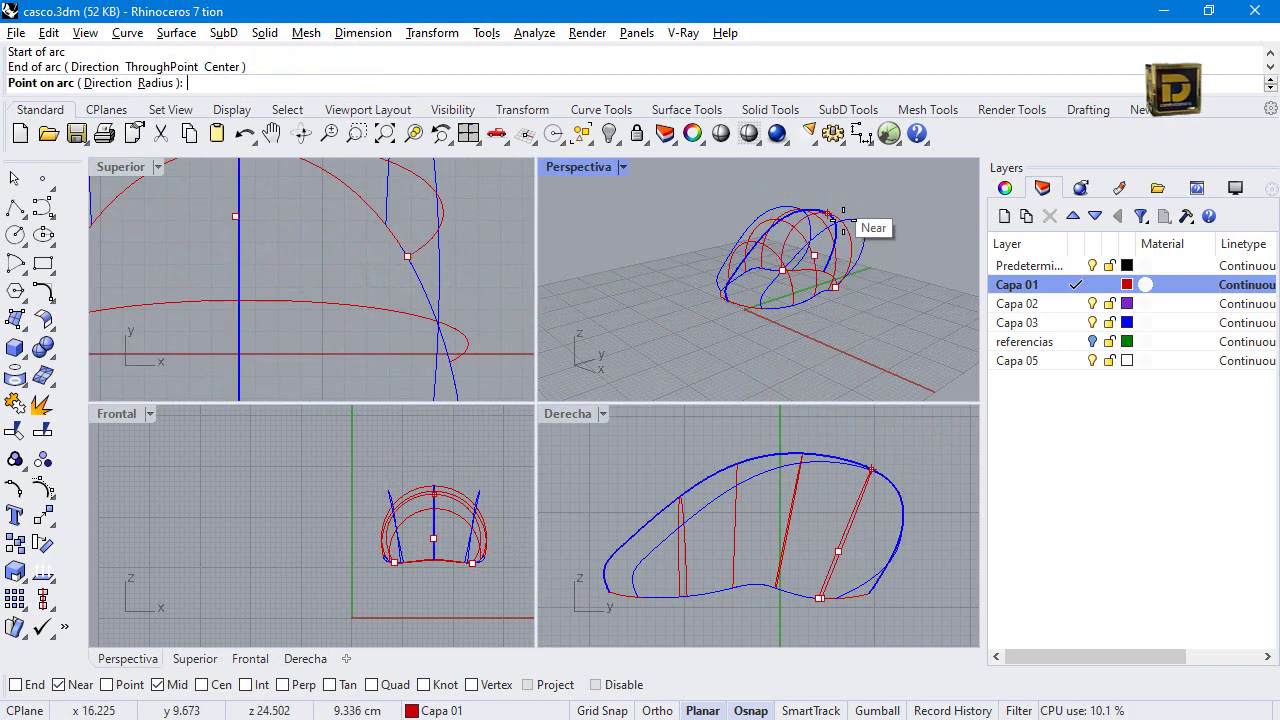
scroll(857, 229, down, 3)
scroll(731, 329, up, 4)
right_drag(720, 300, 685, 262)
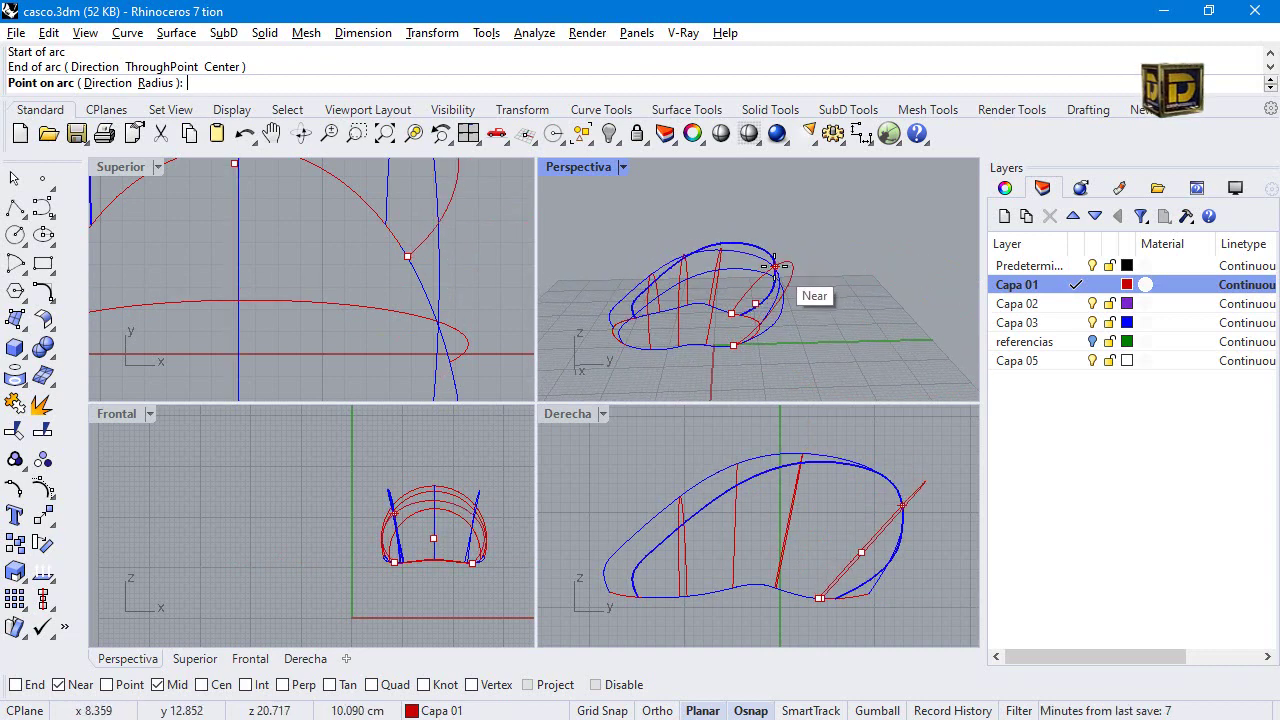
click(775, 268)
Display the control points of both mirrored side profiles in the front view.
double_click(572, 170)
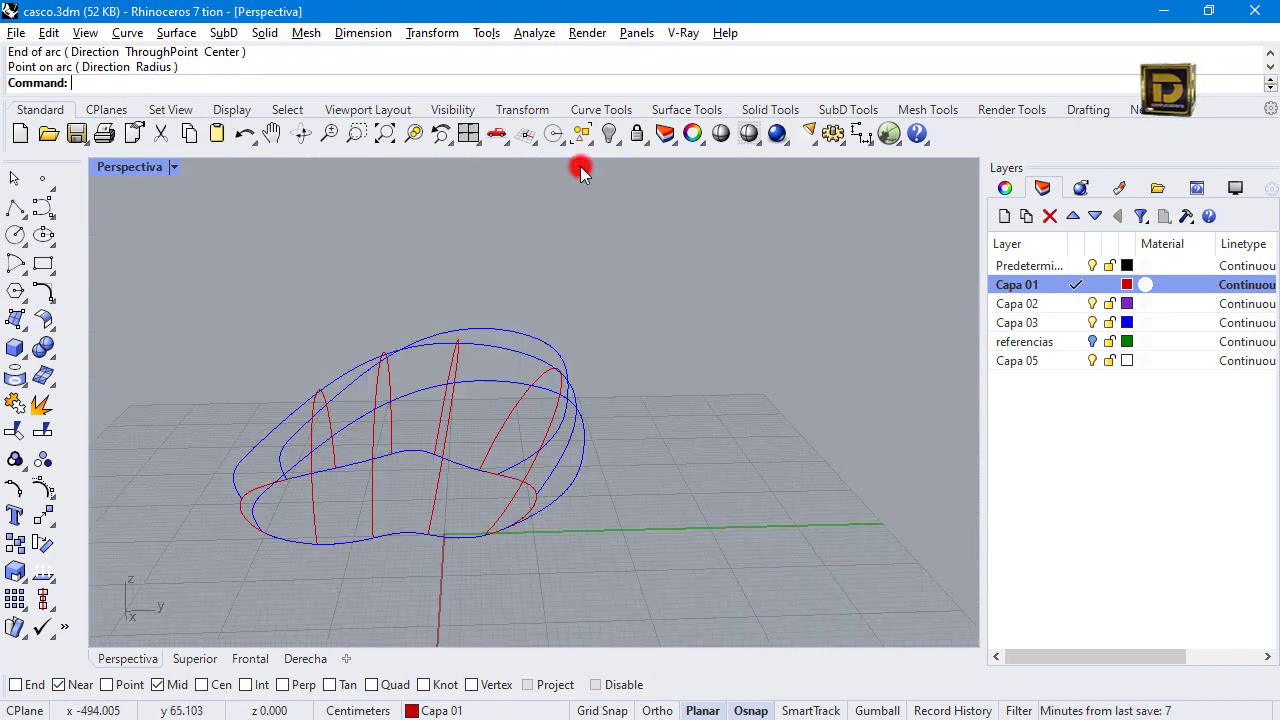
right_drag(246, 349, 571, 287)
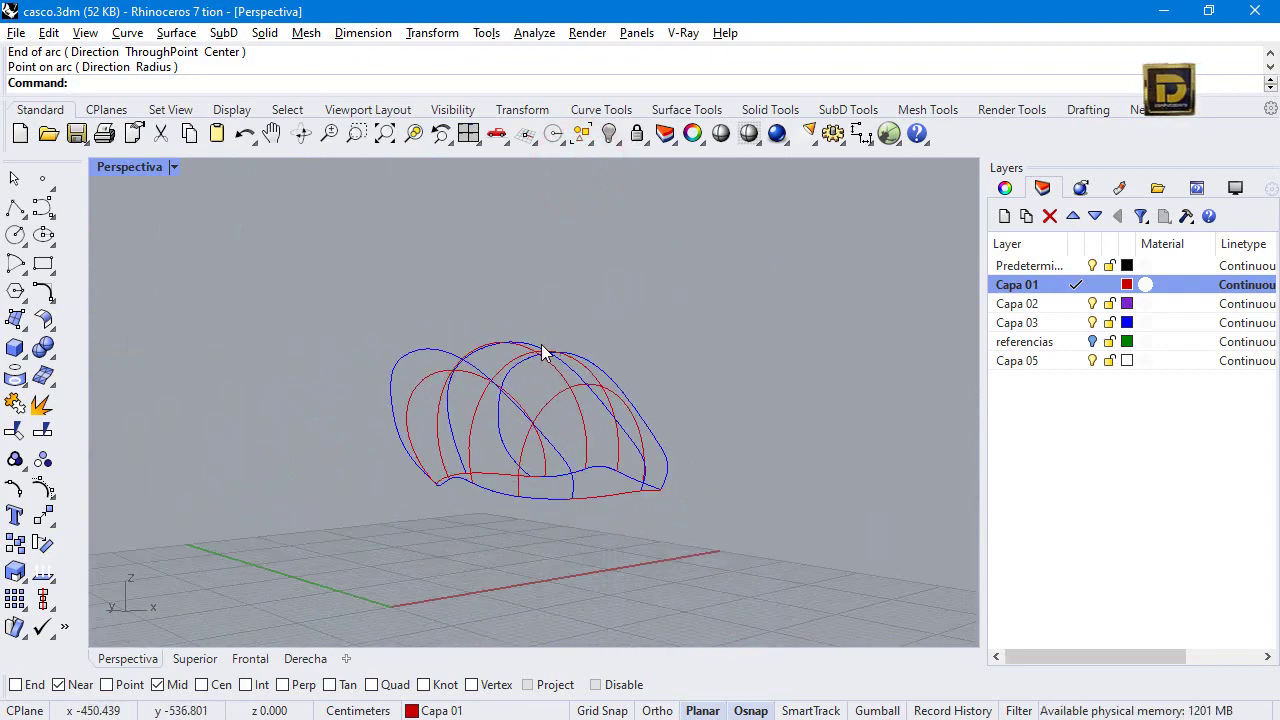
right_drag(602, 384, 423, 388)
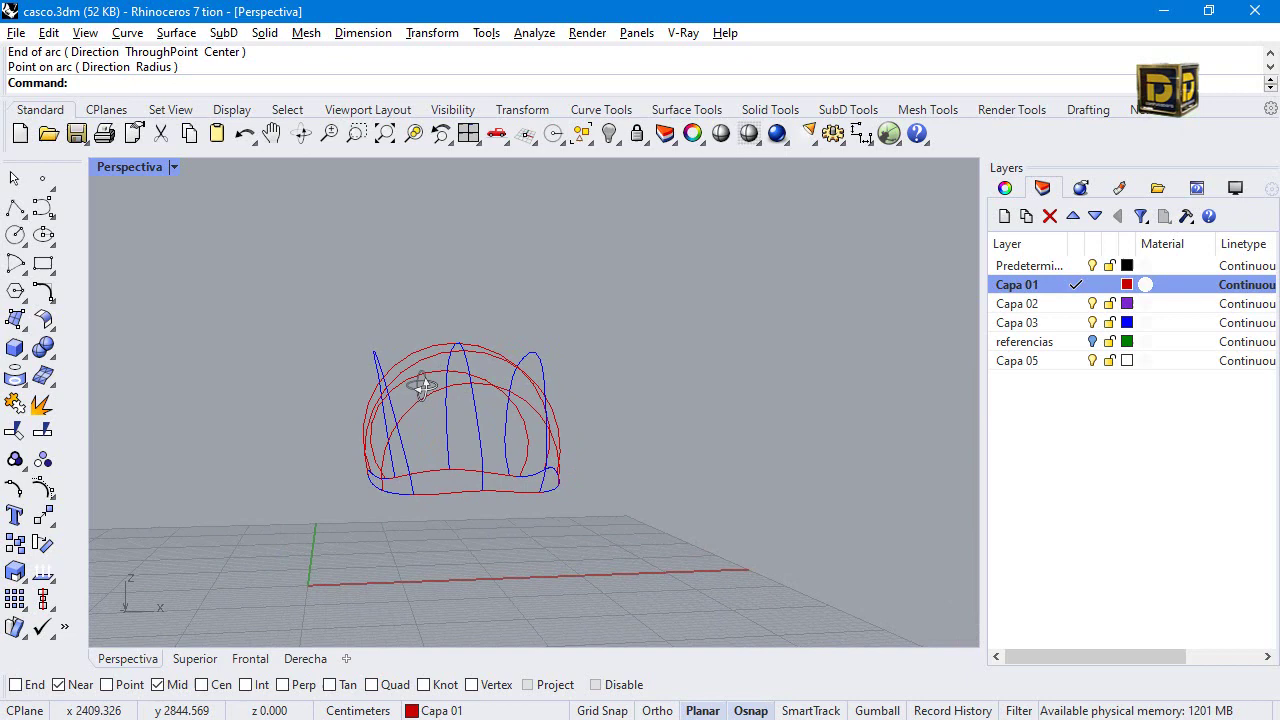
click(377, 355)
double_click(157, 167)
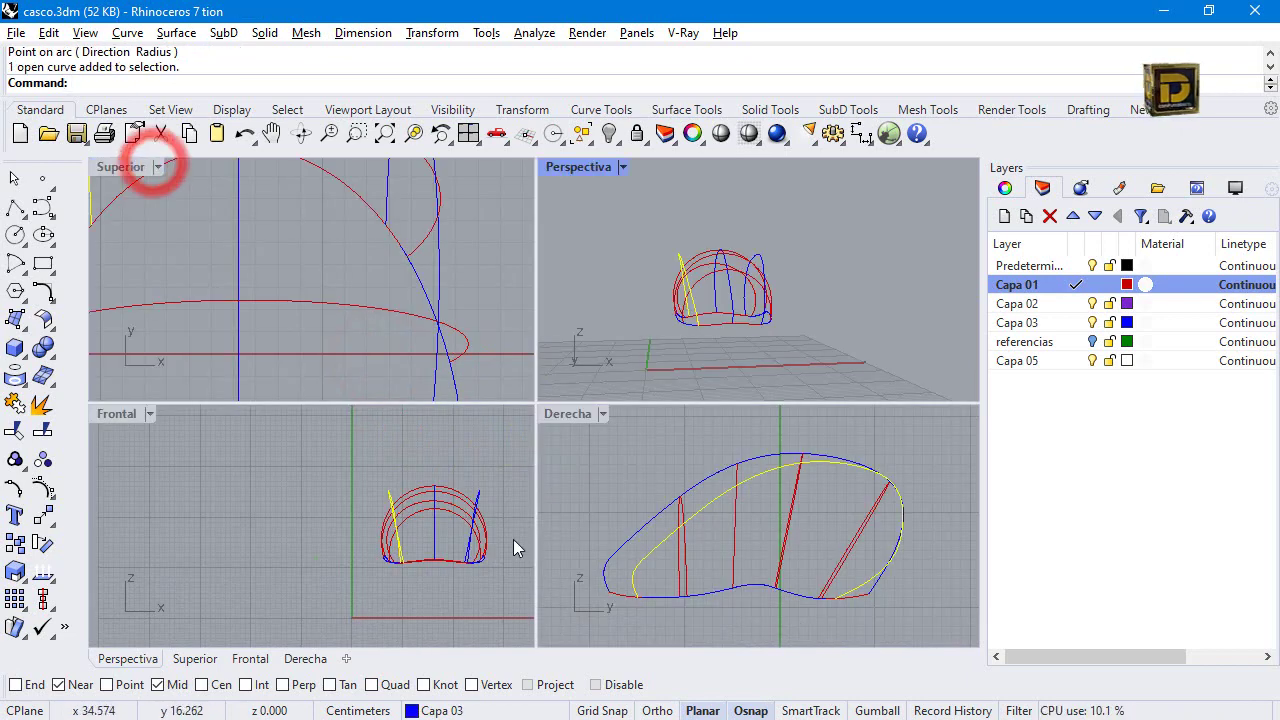
click(483, 498)
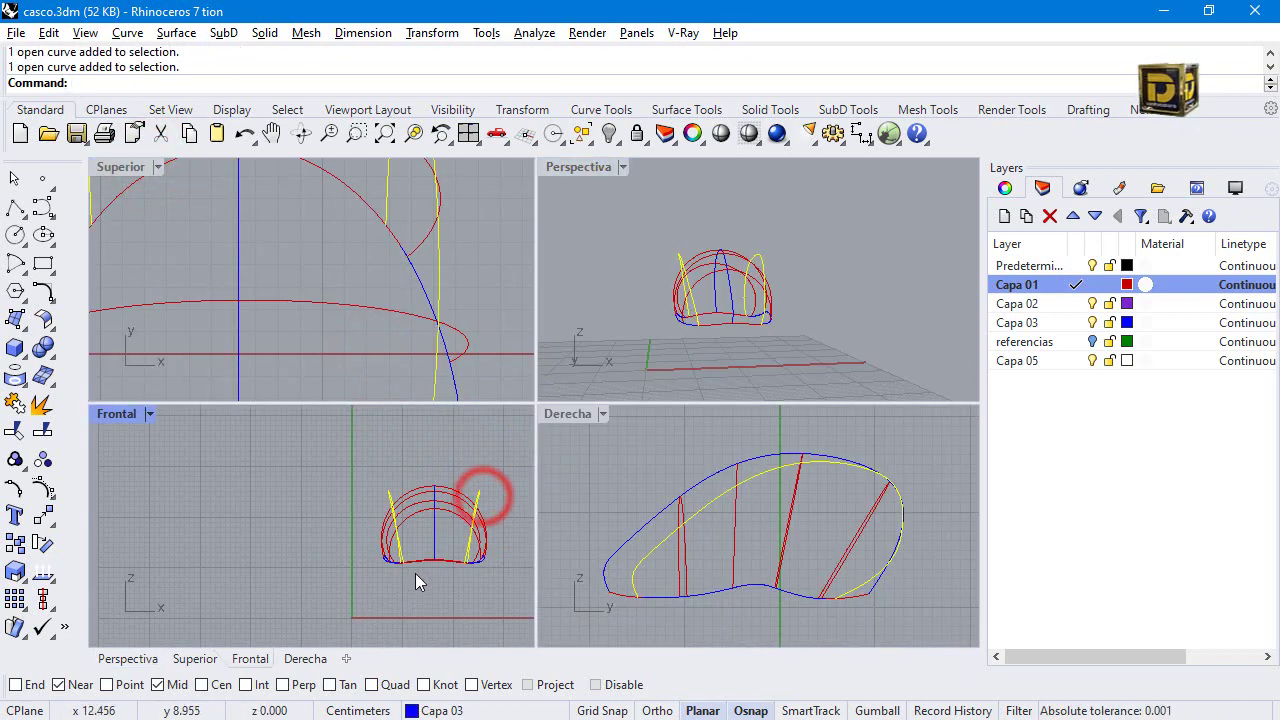
scroll(420, 505, up, 5)
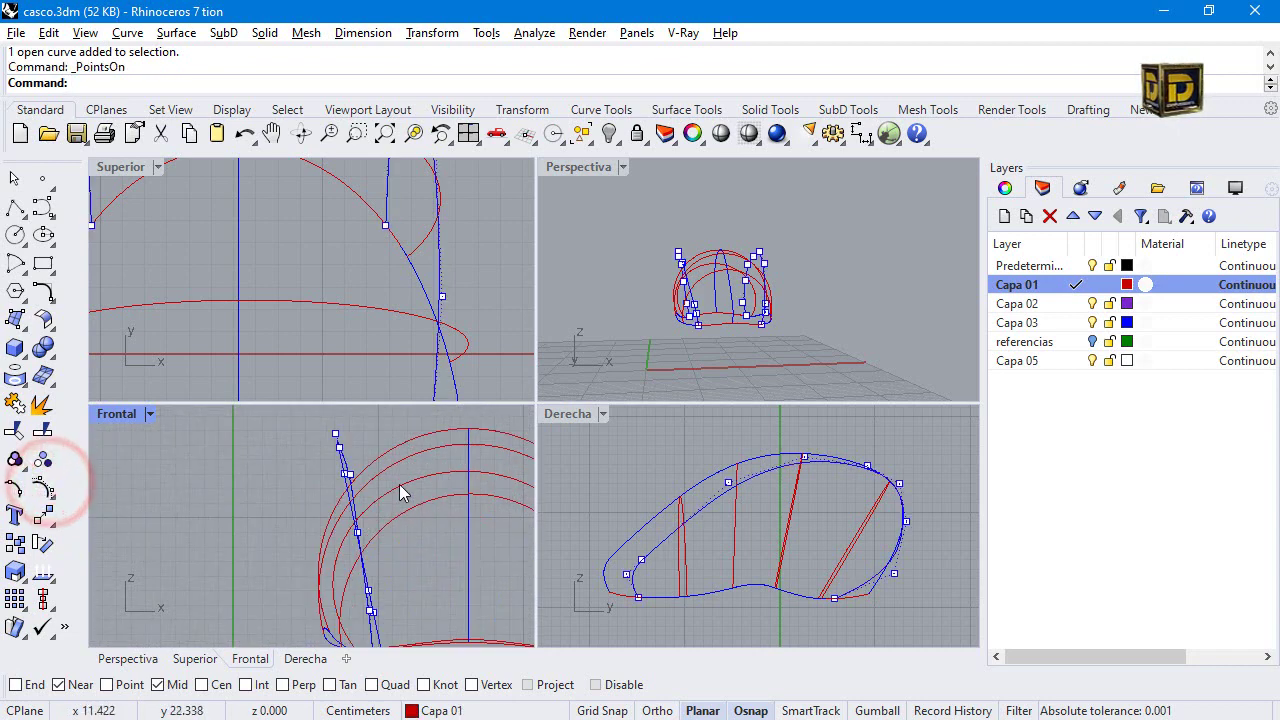
Disable object snaps and lower the four upper control points of the smaller-X side profile along its slant toward the cross-section arcs.
scroll(325, 462, up, 2)
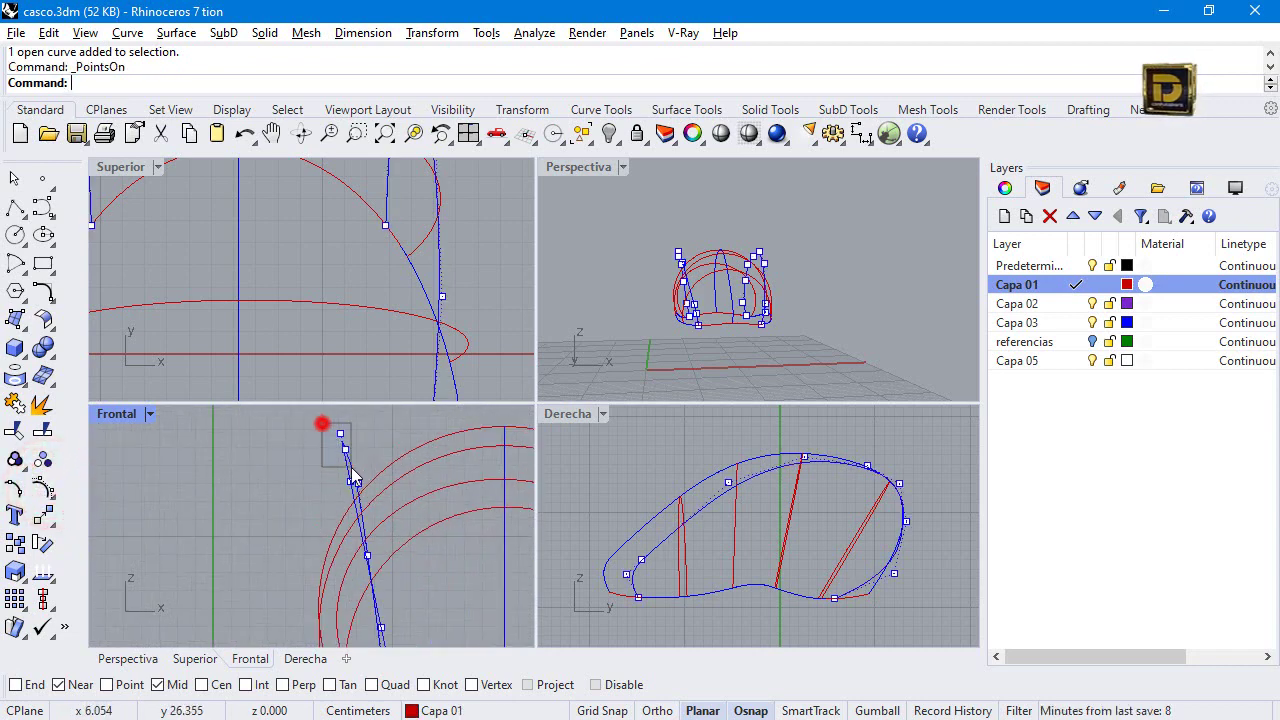
drag(351, 476, 350, 478)
scroll(358, 480, up, 2)
key(ctrl+z)
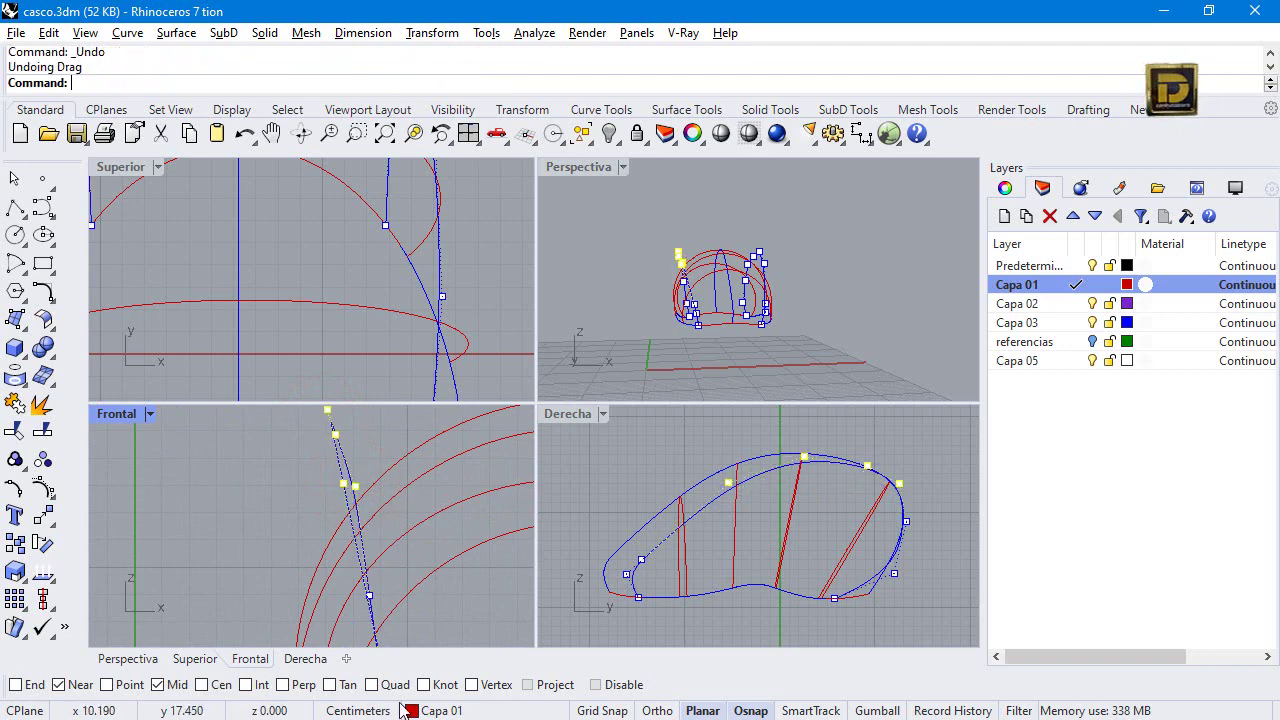
click(597, 684)
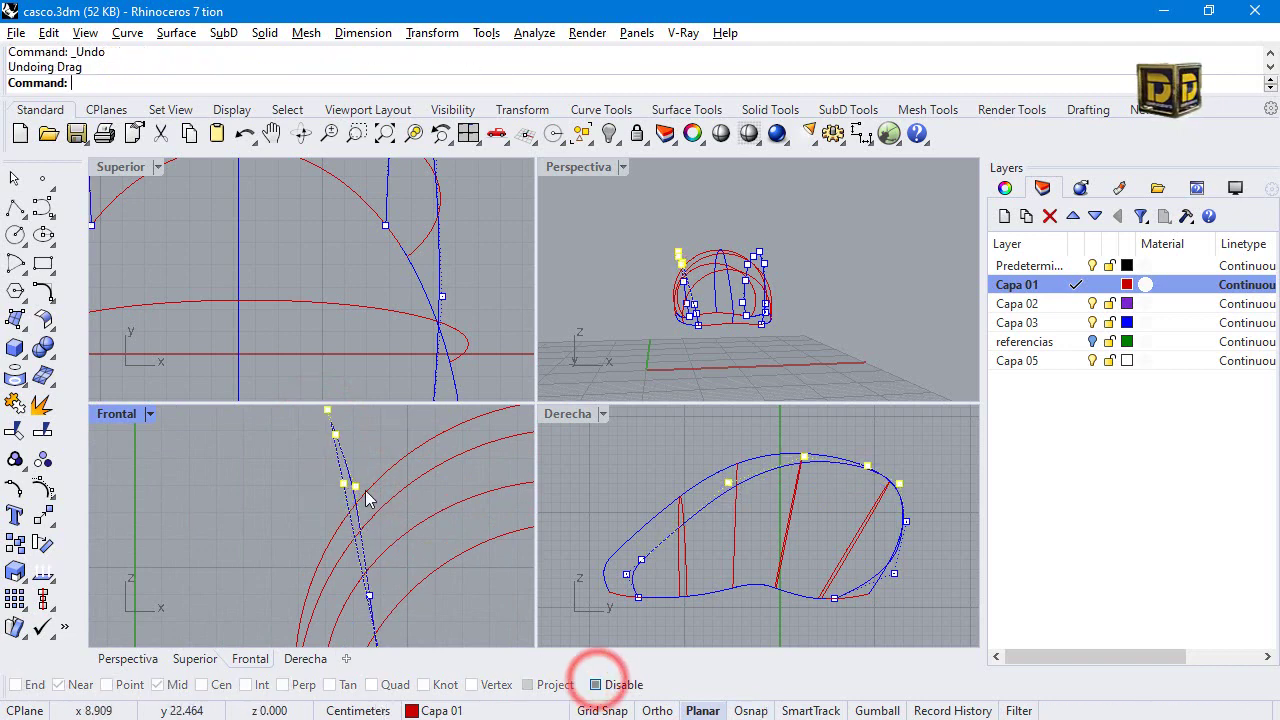
drag(356, 486, 372, 555)
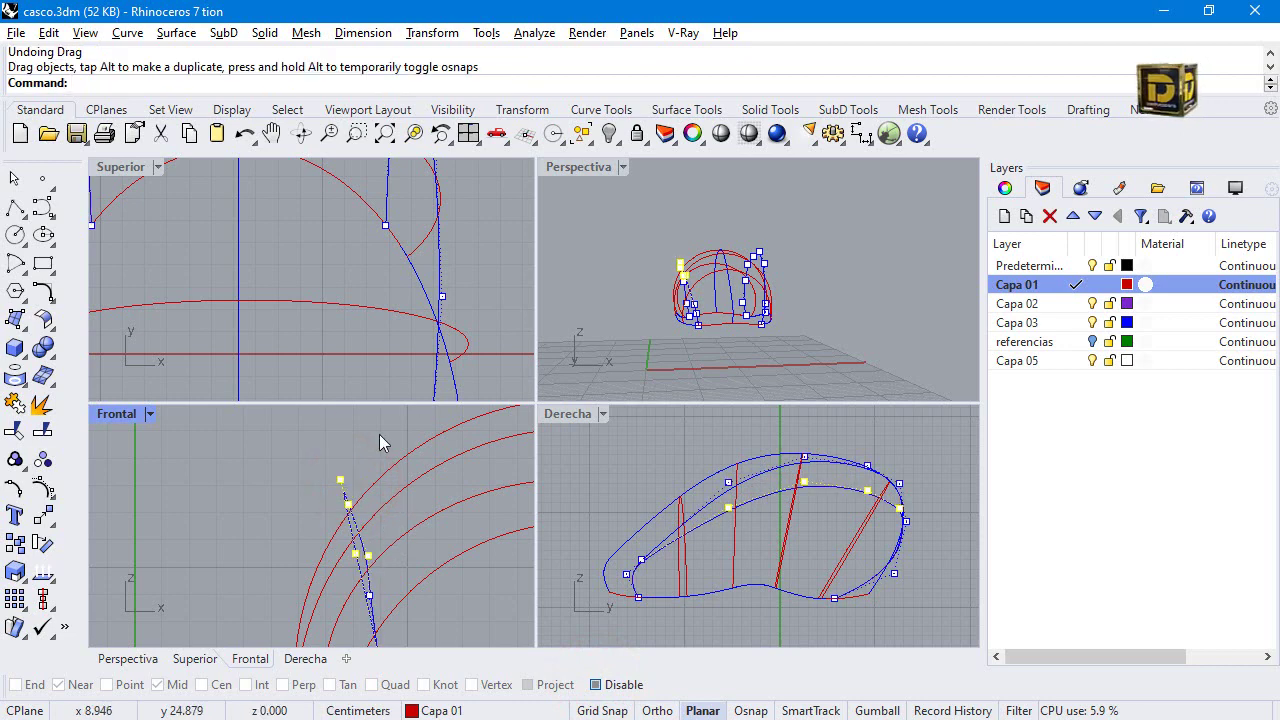
key(Escape)
Show the greater-X side profile's control points and lower its four upper ones along the slant to match the opposite profile.
mouse_move(683, 290)
right_down()
mouse_move(694, 277)
mouse_move(651, 277)
mouse_move(755, 292)
mouse_move(663, 286)
right_up()
scroll(659, 290, down, 5)
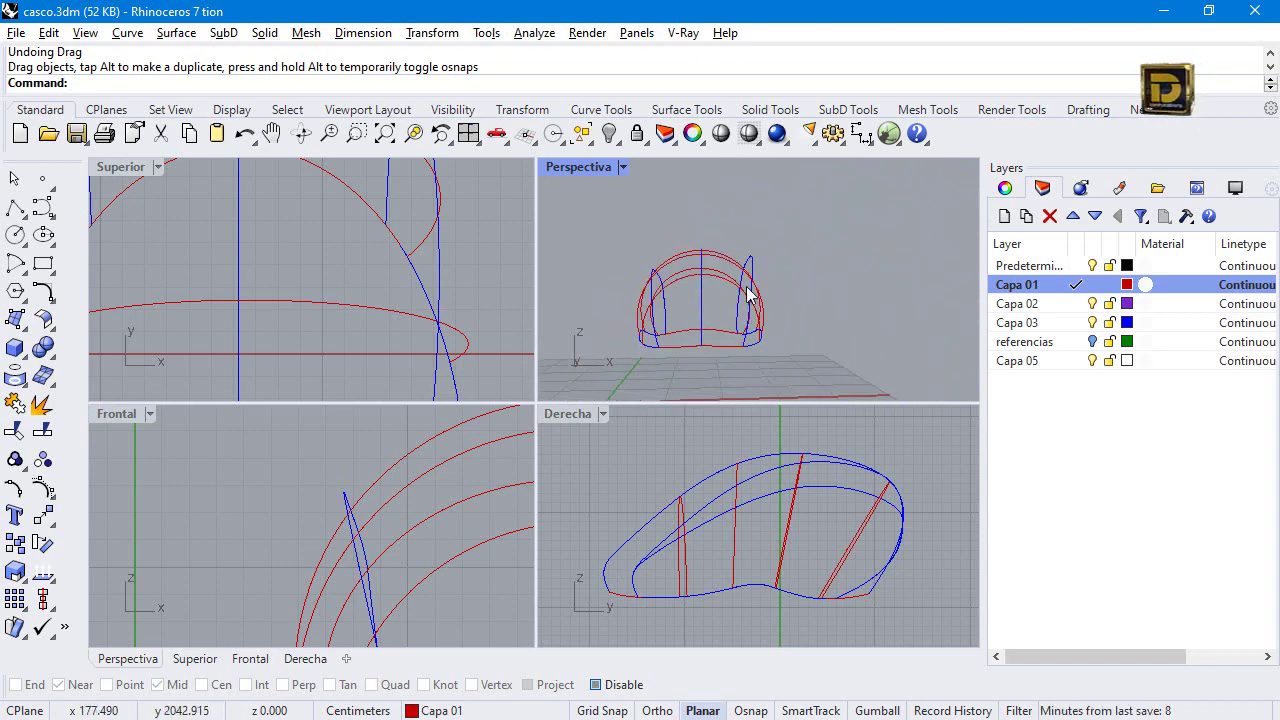
click(737, 258)
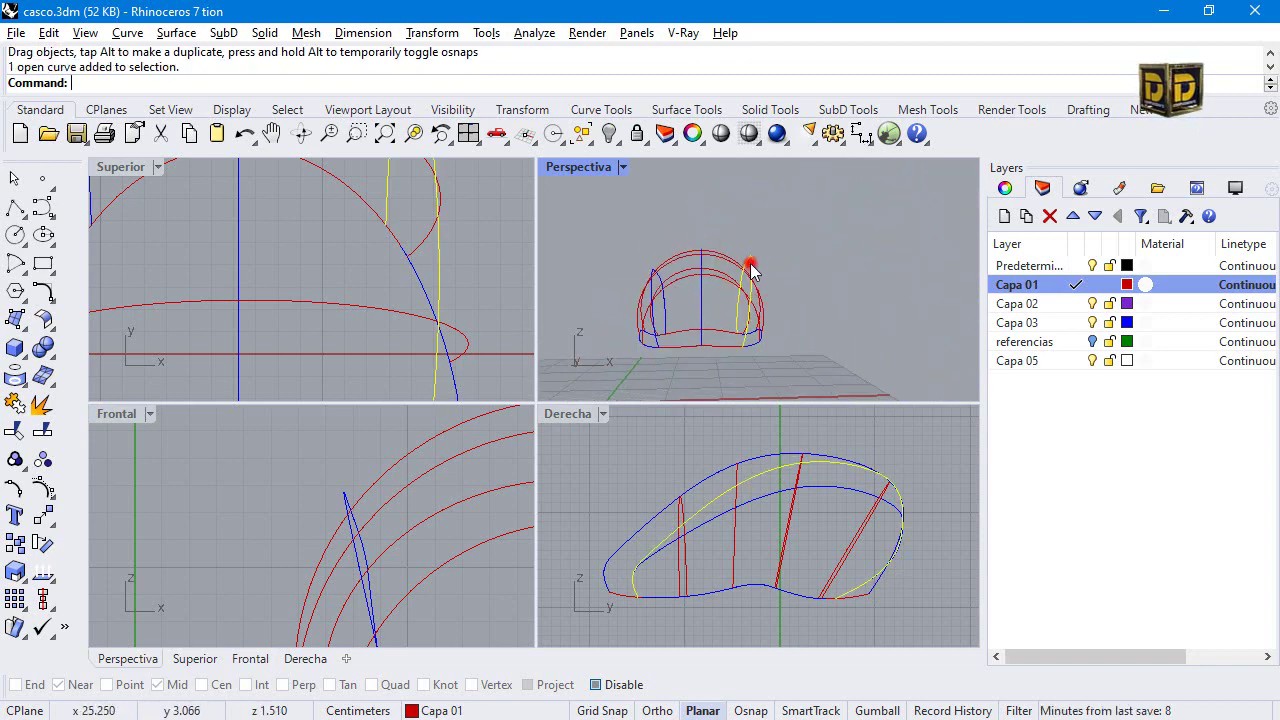
scroll(270, 489, down, 6)
scroll(341, 500, up, 2)
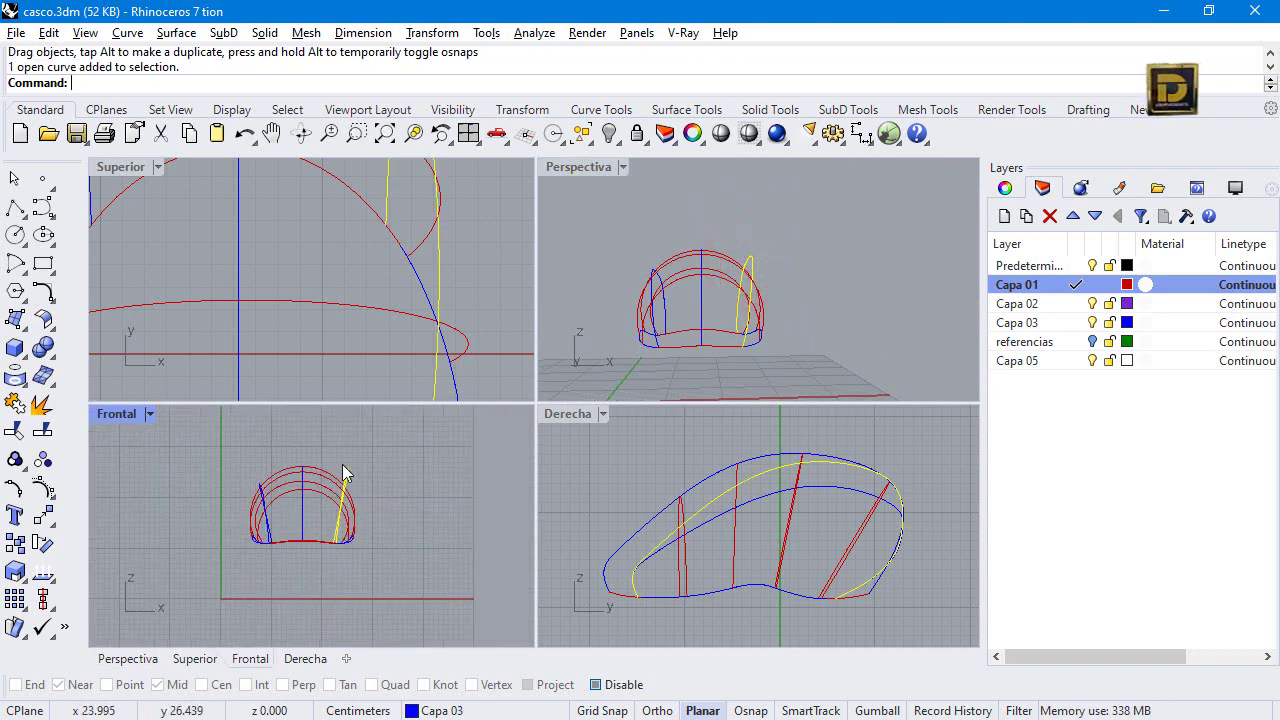
click(41, 461)
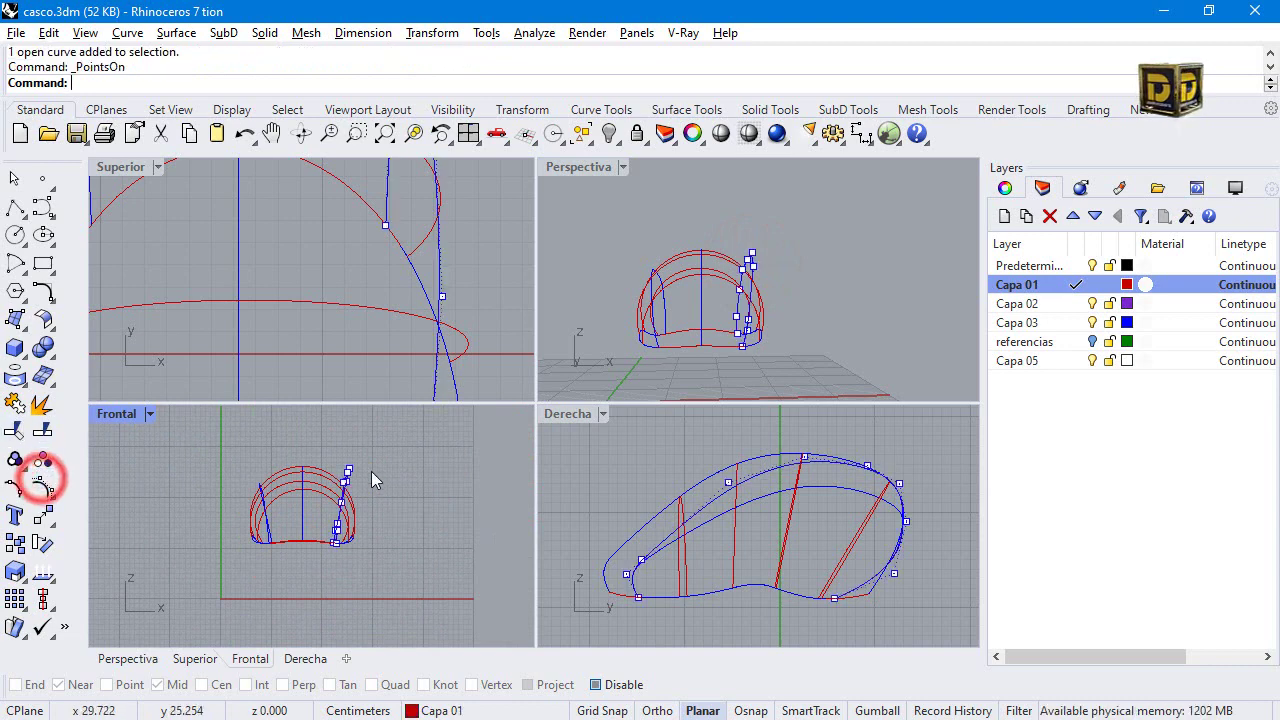
scroll(300, 445, up, 2)
drag(344, 512, 344, 512)
scroll(333, 477, up, 3)
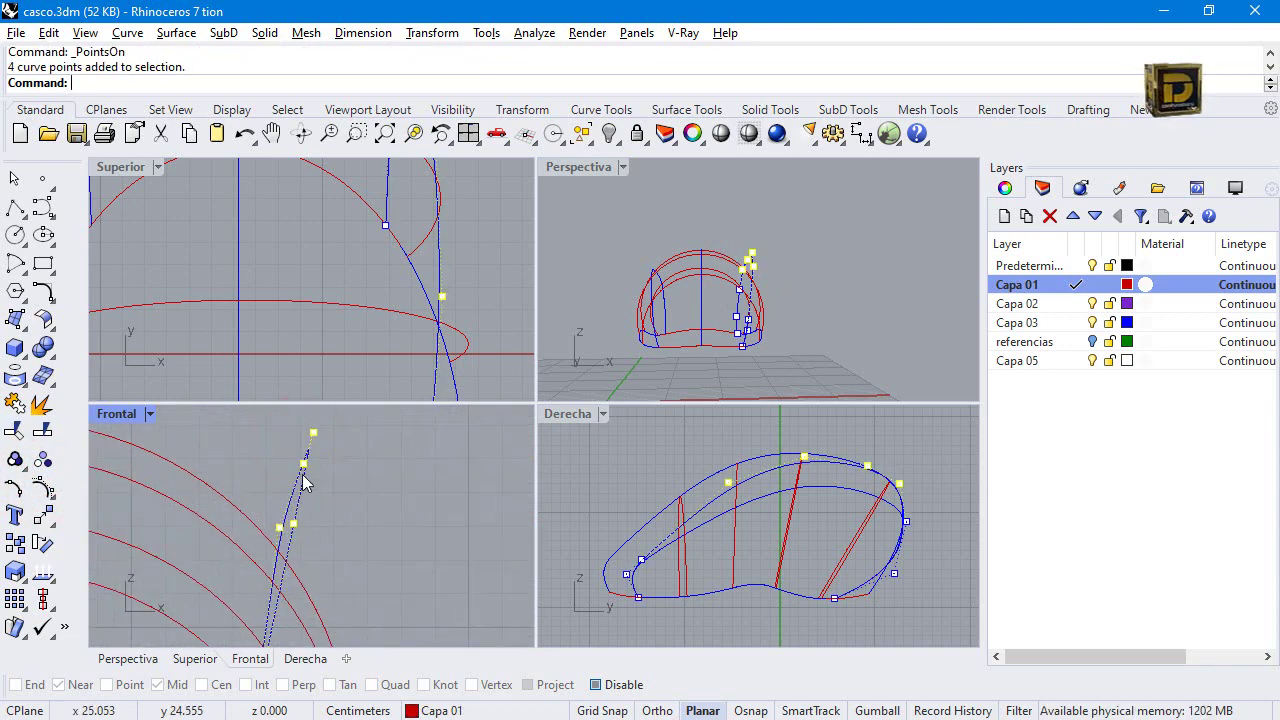
drag(302, 462, 285, 550)
click(366, 549)
Move the greater-X side profile's control point at the rounded positive-Y end outward, in line with its neighbouring points in the front view.
scroll(290, 560, up, 3)
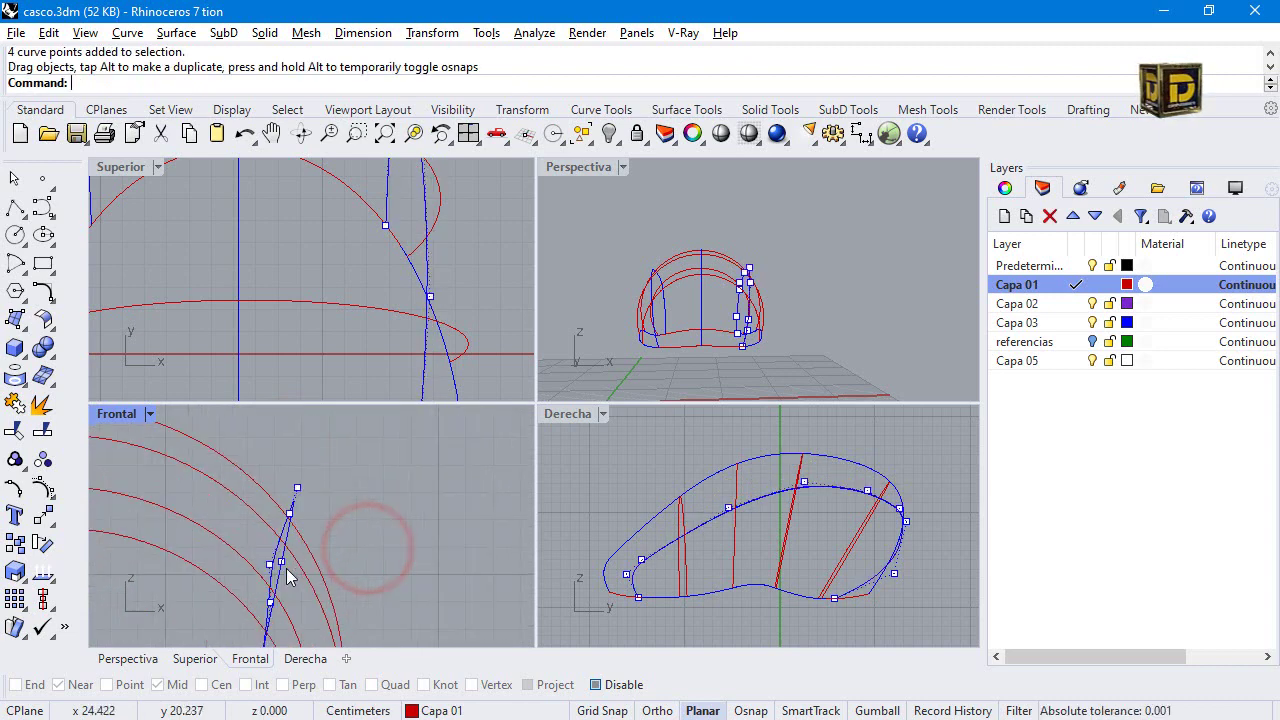
double_click(251, 560)
drag(251, 560, 291, 563)
key(ctrl+z)
click(251, 560)
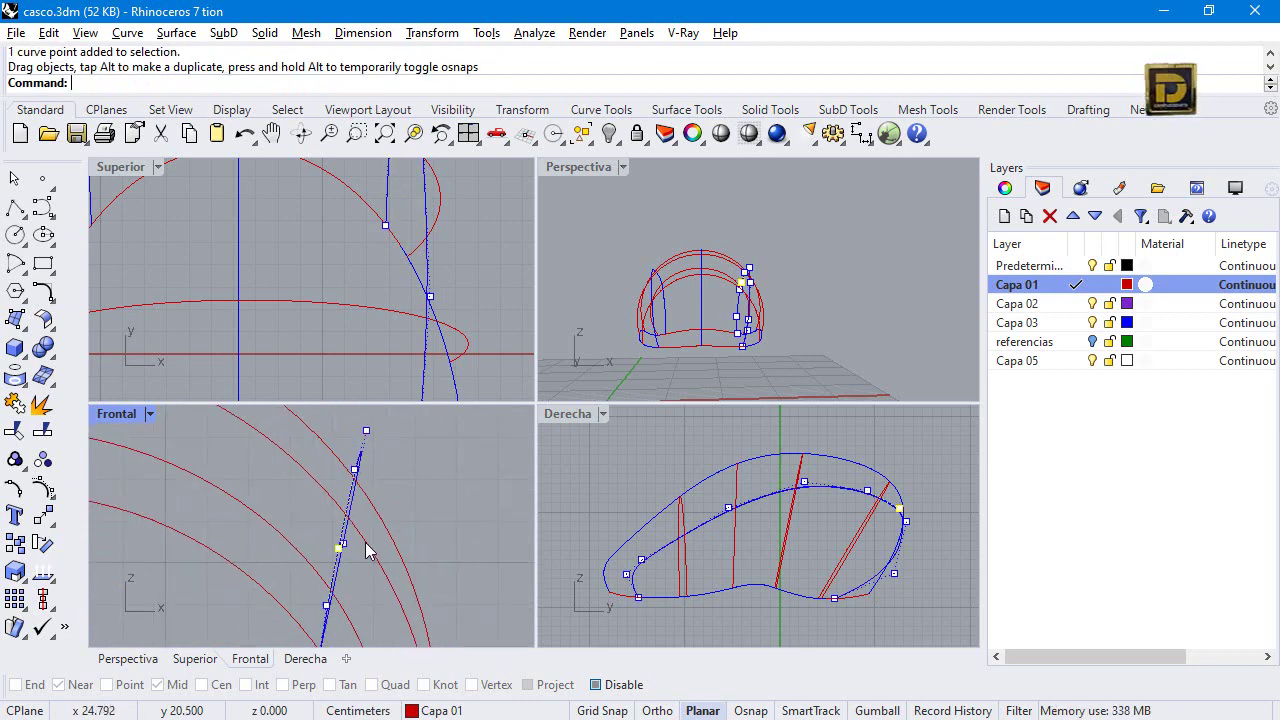
Show the smaller-X side profile's control points and shift the one at the rounded positive-Y end outward, in line with its neighbours.
scroll(337, 512, down, 5)
scroll(222, 585, up, 3)
click(245, 593)
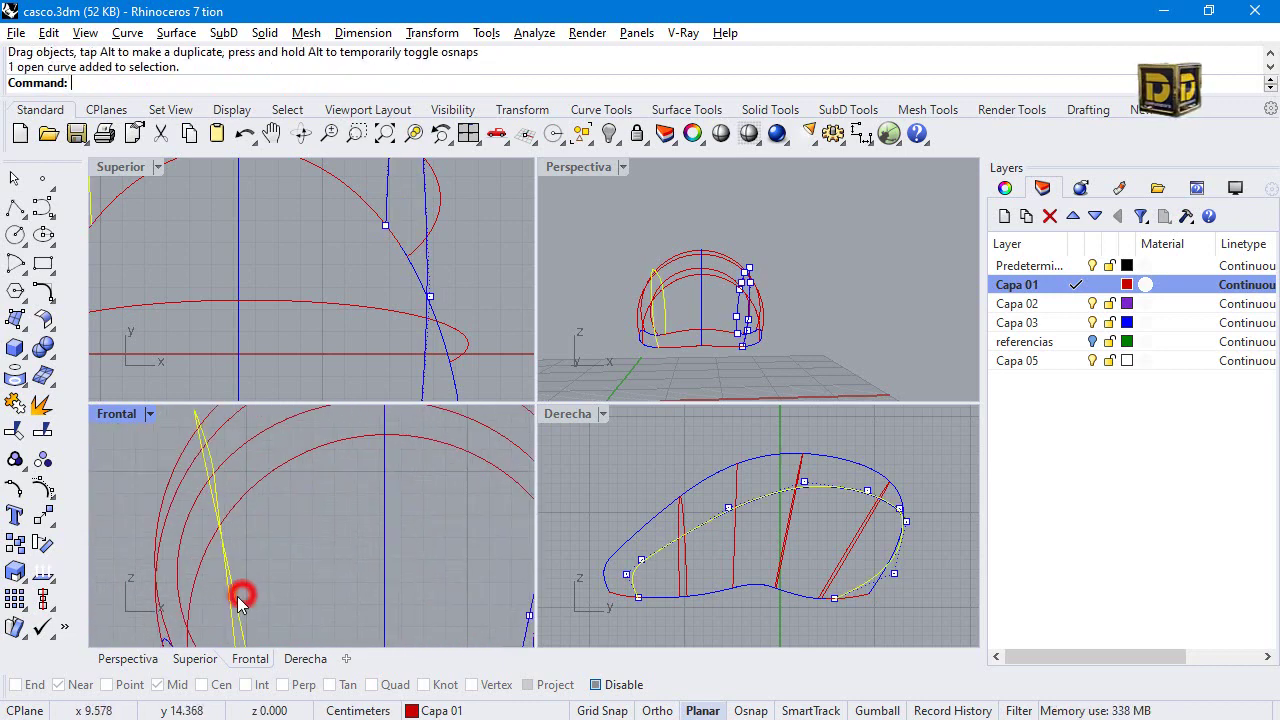
key(F10)
scroll(211, 450, up, 5)
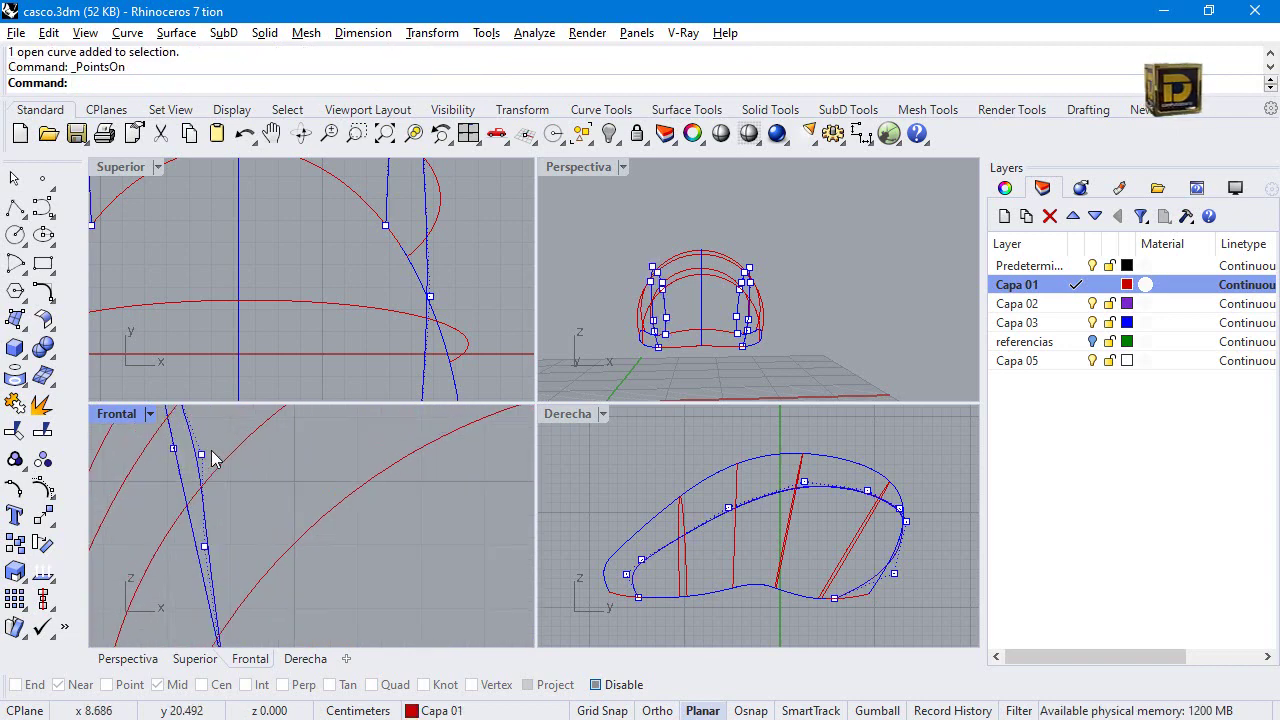
click(191, 459)
key(Escape)
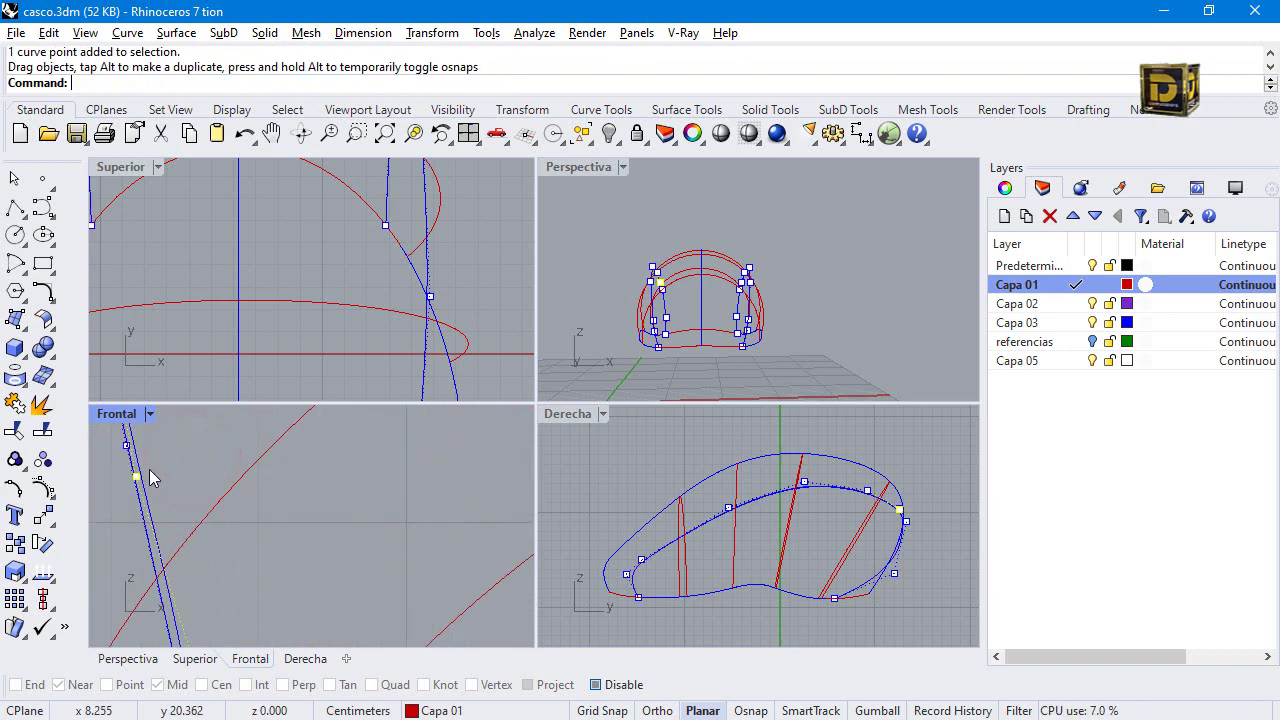
scroll(149, 469, down, 3)
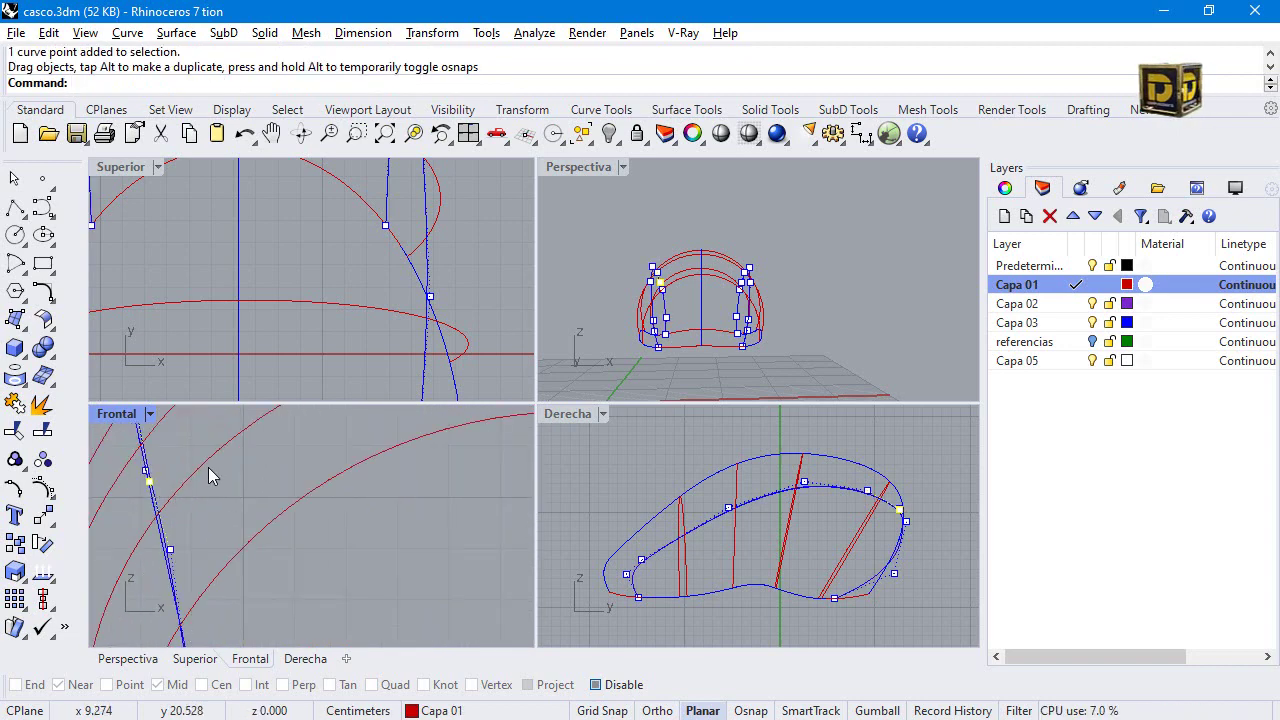
Hide the side profiles' control points and save the helmet model.
double_click(573, 170)
right_drag(291, 400, 492, 440)
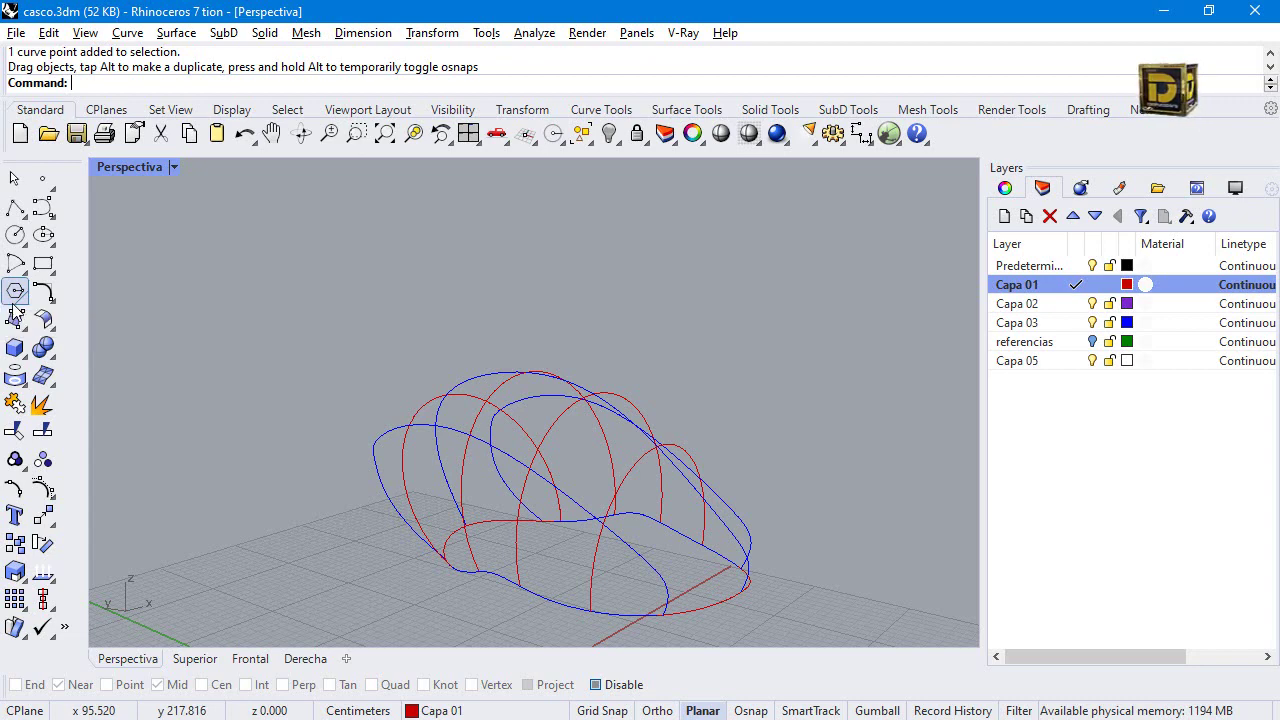
click(15, 30)
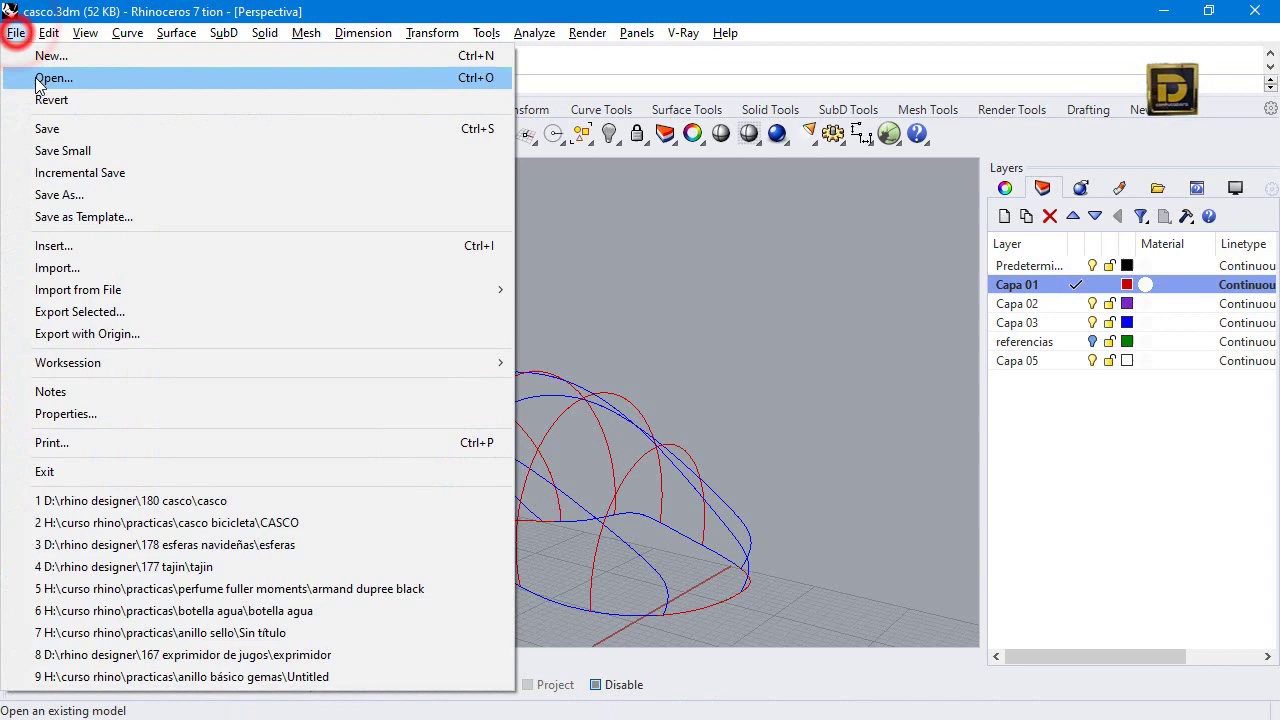
click(60, 127)
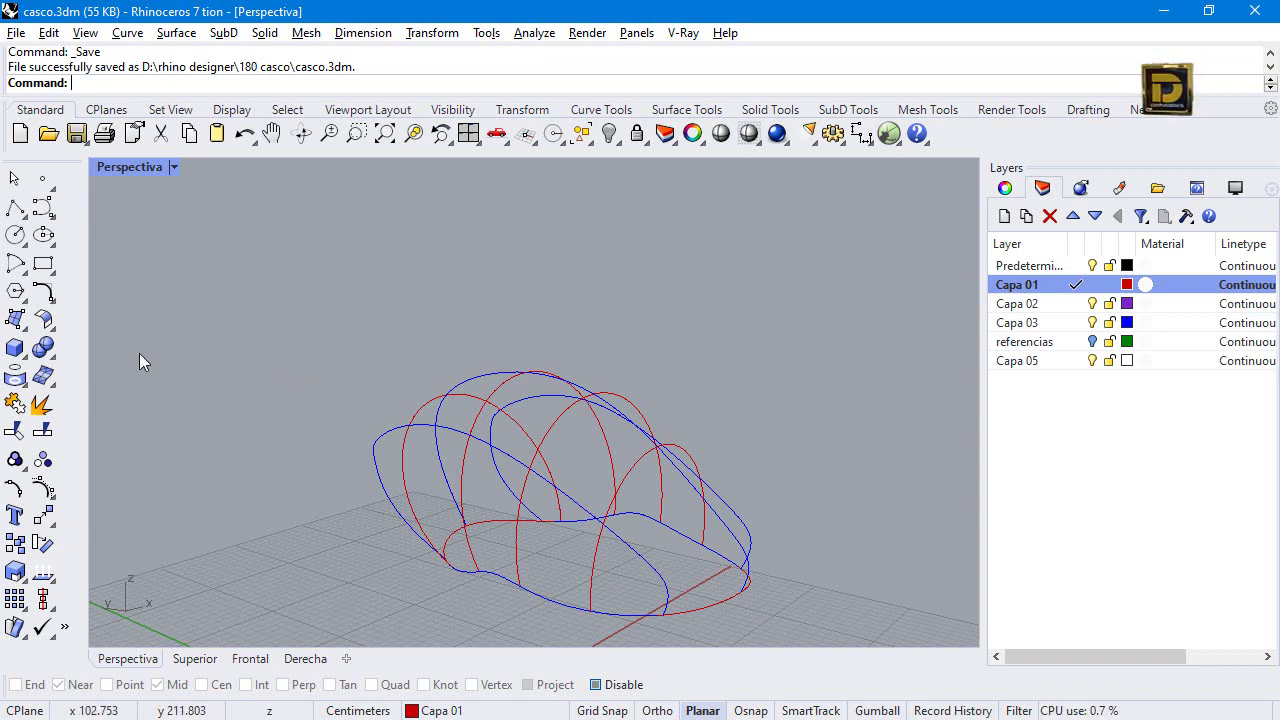
Start curves from cross-section profiles with the five blue curves picked across X: side edge, side profile, central profile, side profile, side edge.
click(53, 302)
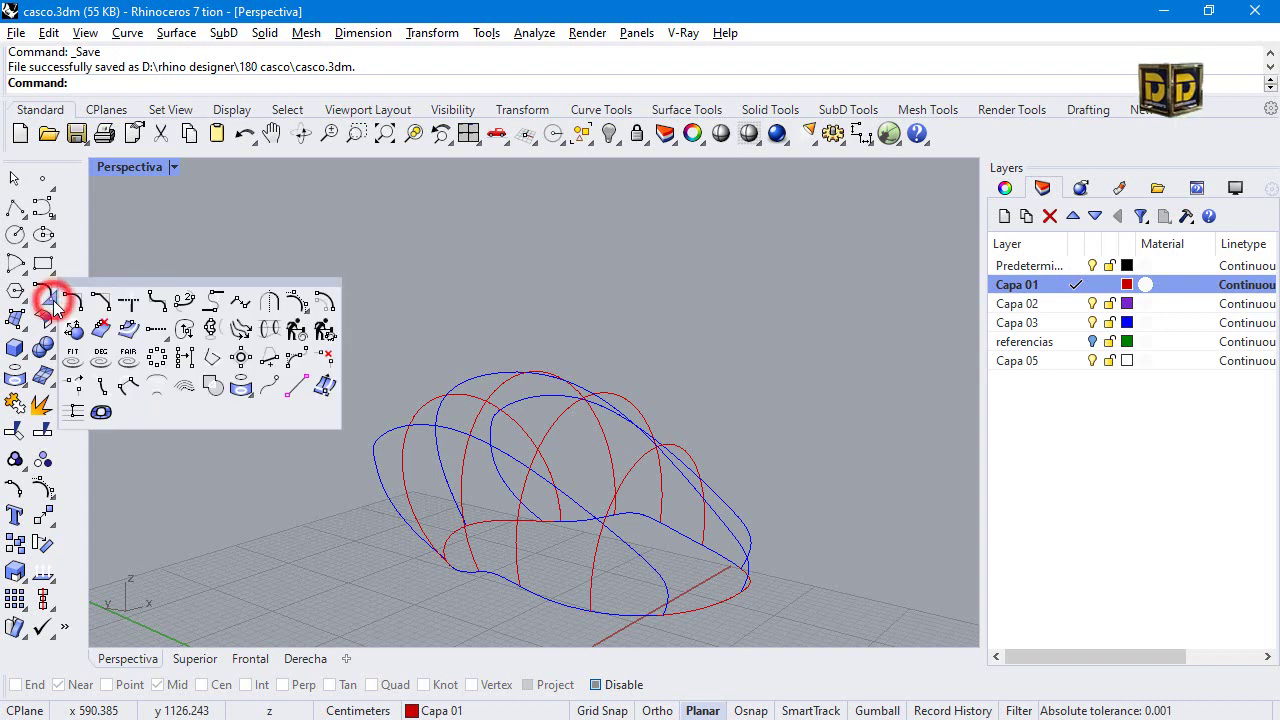
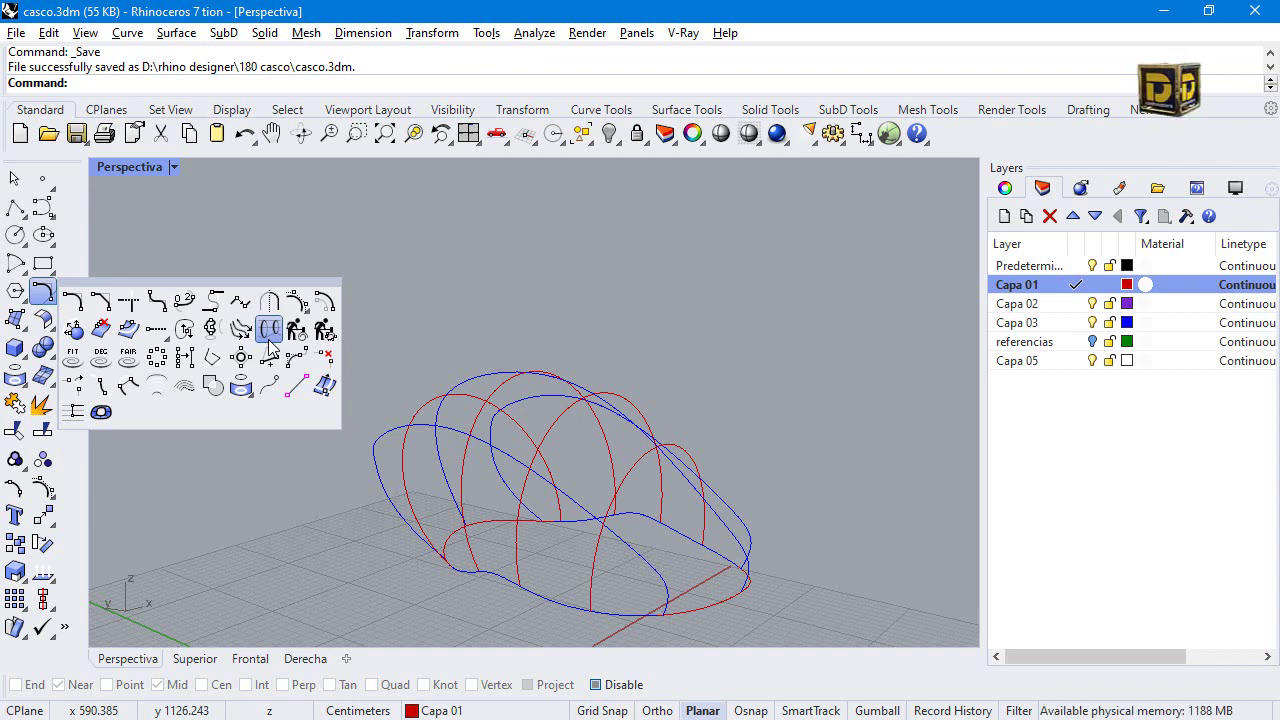
click(269, 330)
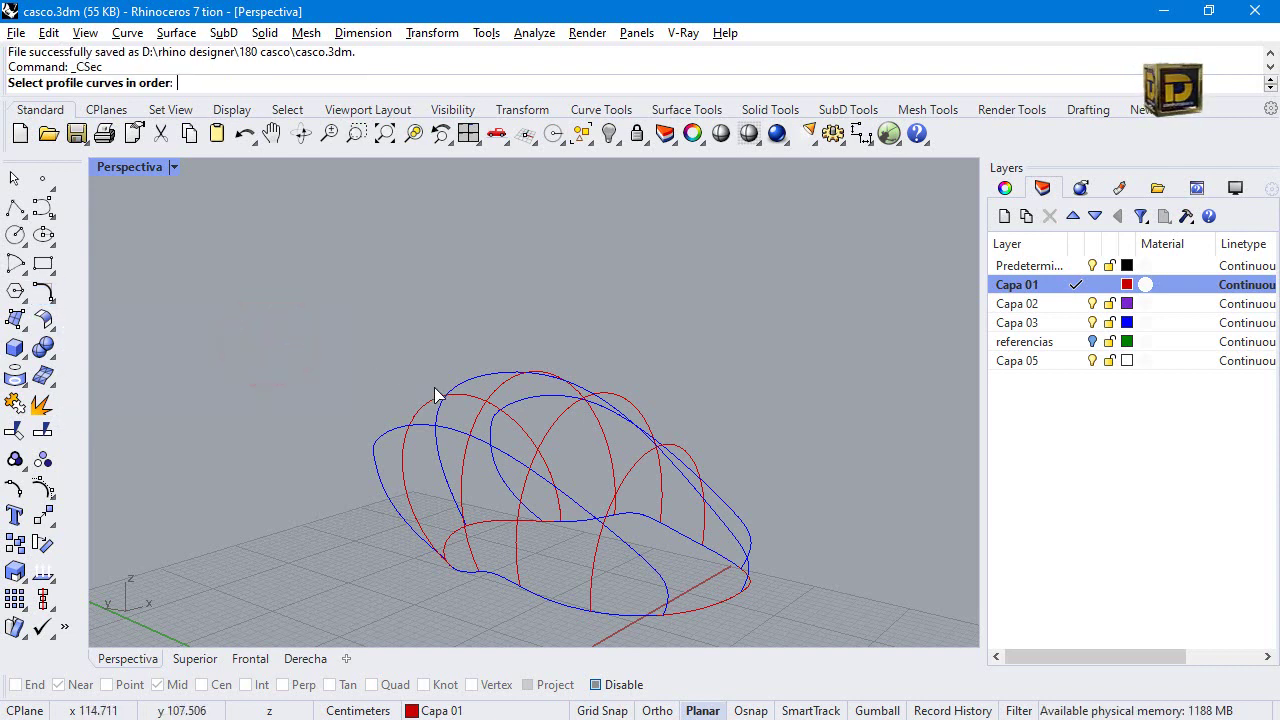
click(630, 614)
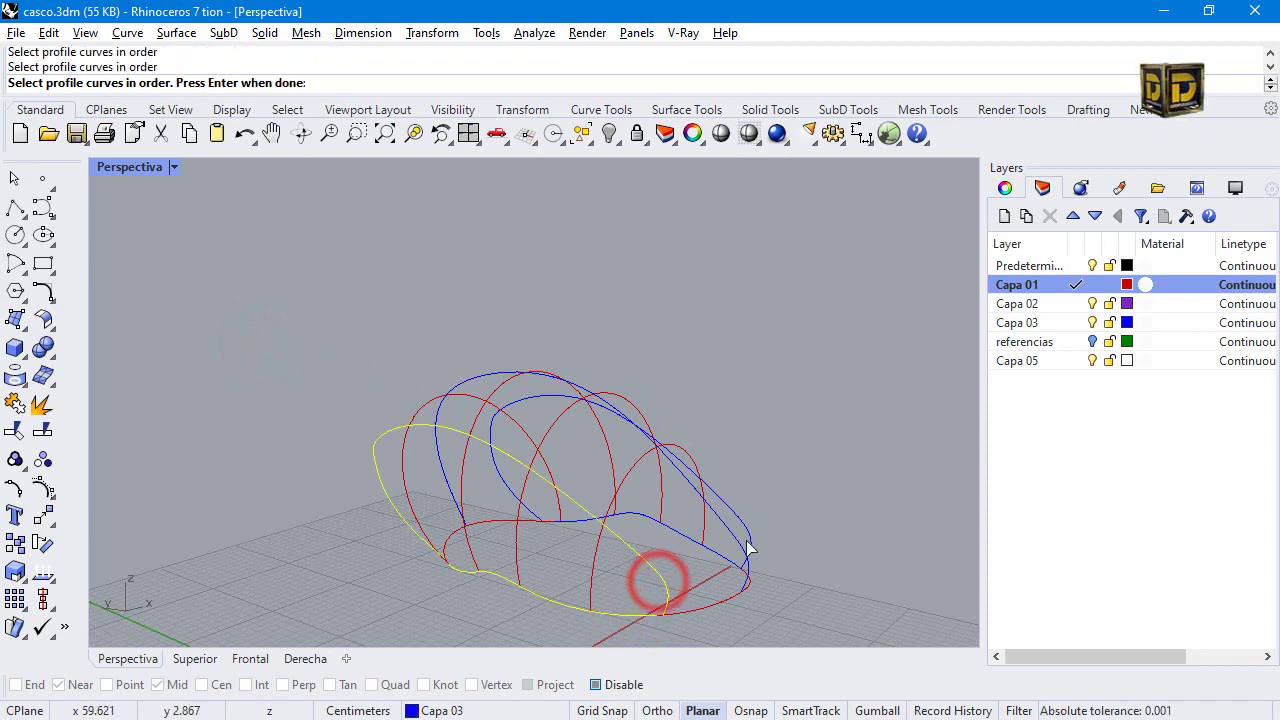
right_drag(851, 549, 681, 548)
click(390, 540)
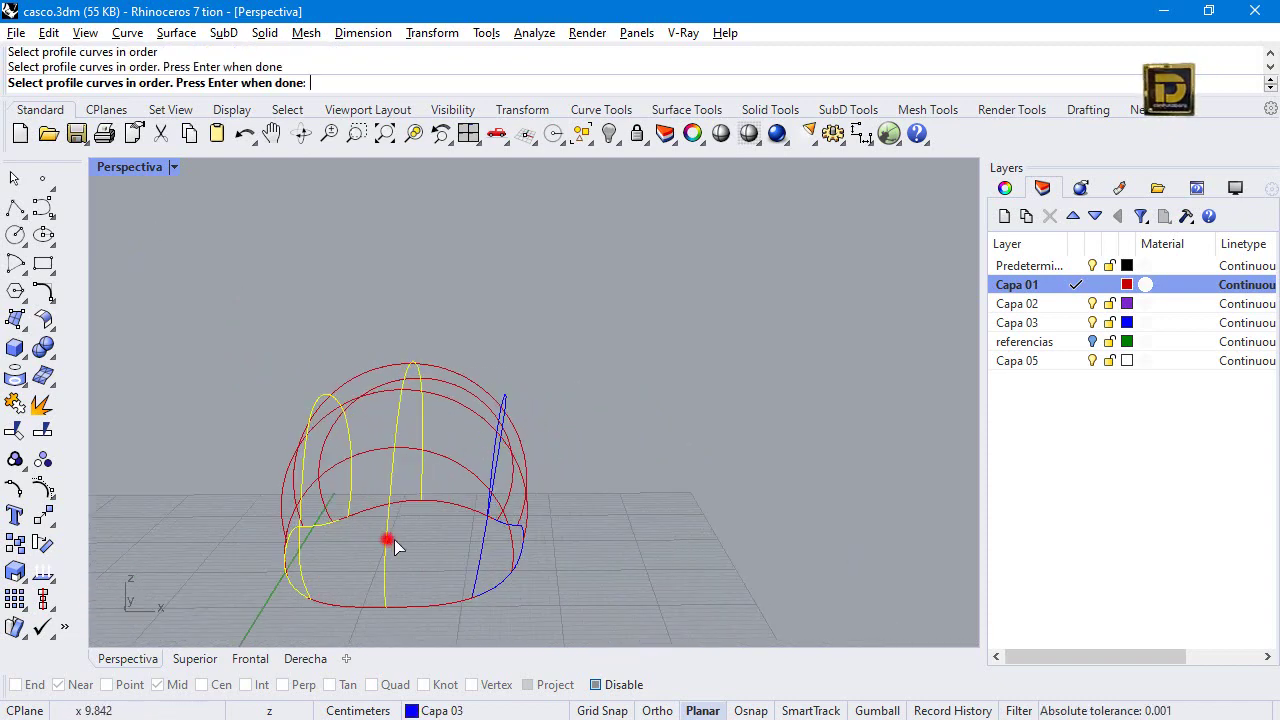
click(486, 549)
click(505, 590)
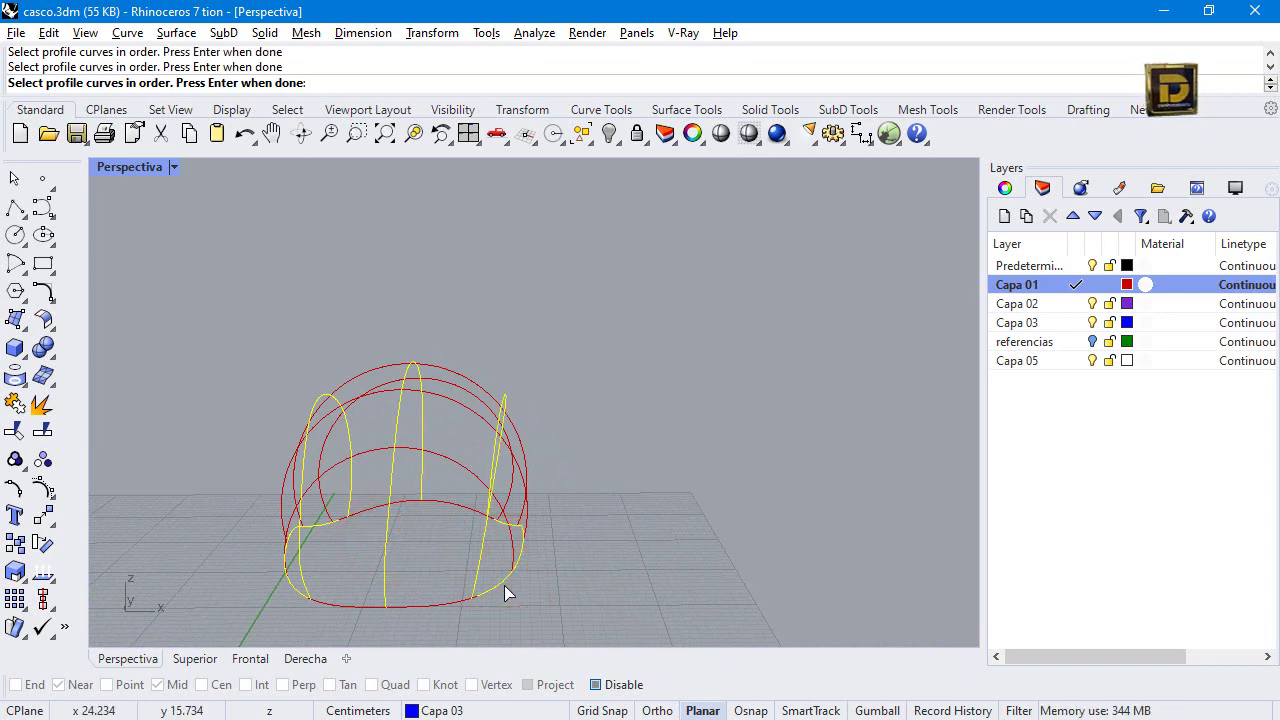
key(Return)
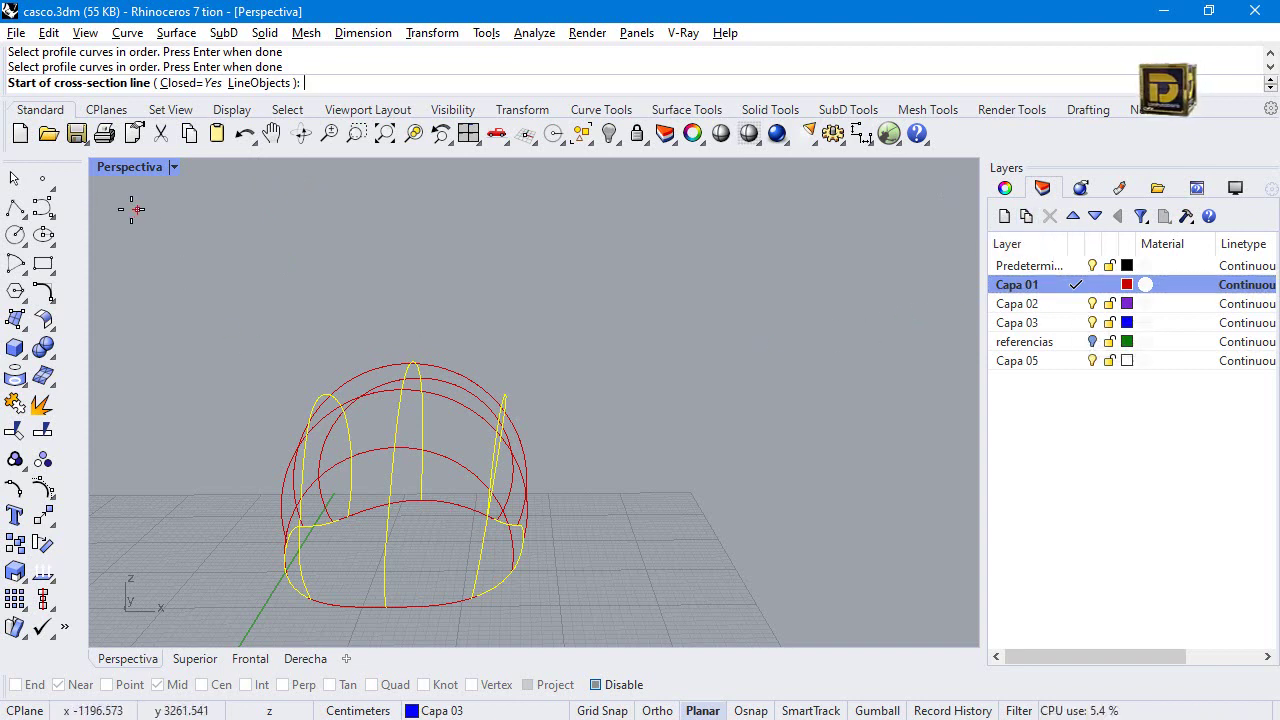
Set the cross-section curves to open and create one straight across the five profiles near the negative-Y end, at about Y -13.7.
click(190, 83)
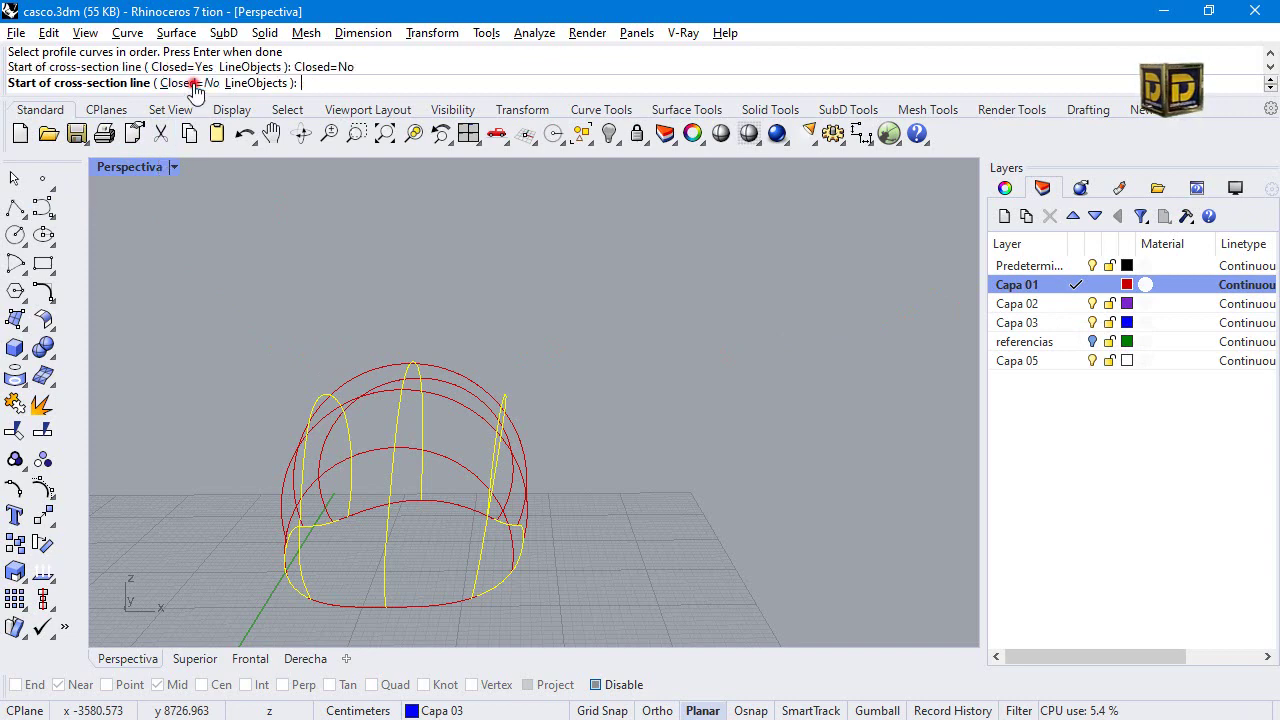
double_click(135, 167)
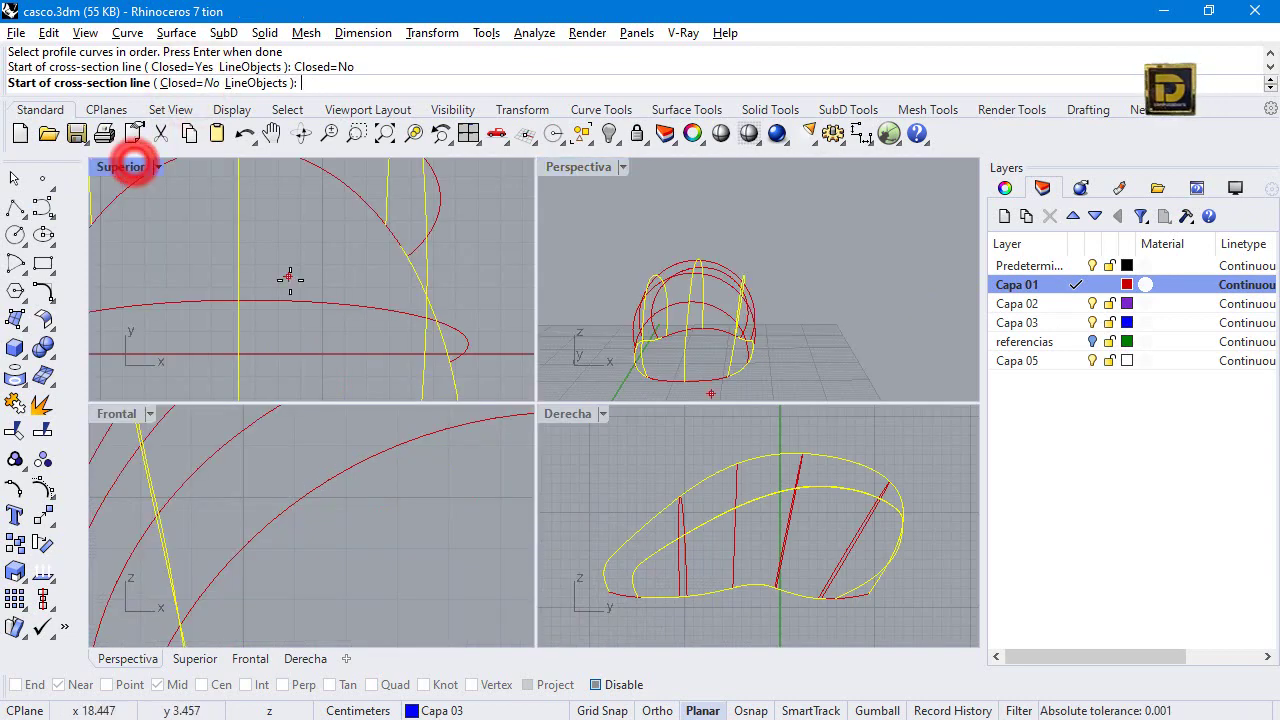
scroll(410, 301, up, 3)
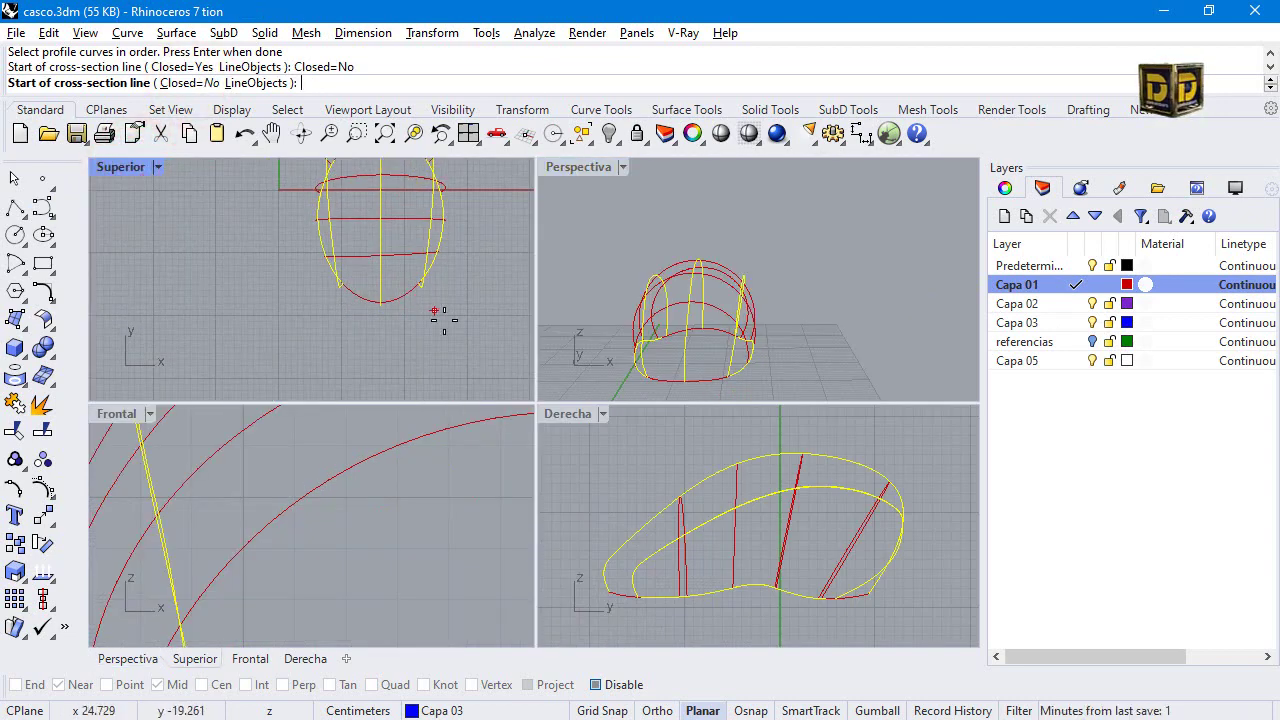
scroll(336, 286, up, 1)
scroll(344, 302, up, 2)
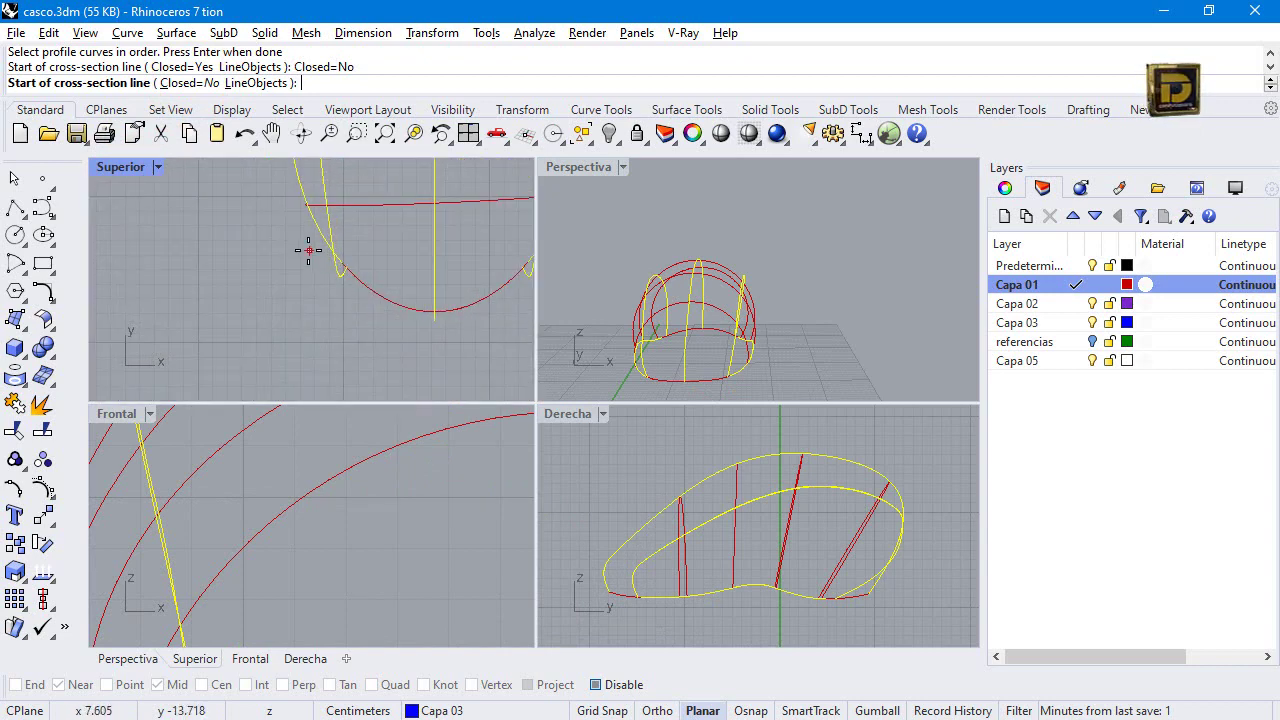
click(303, 241)
scroll(301, 241, down, 3)
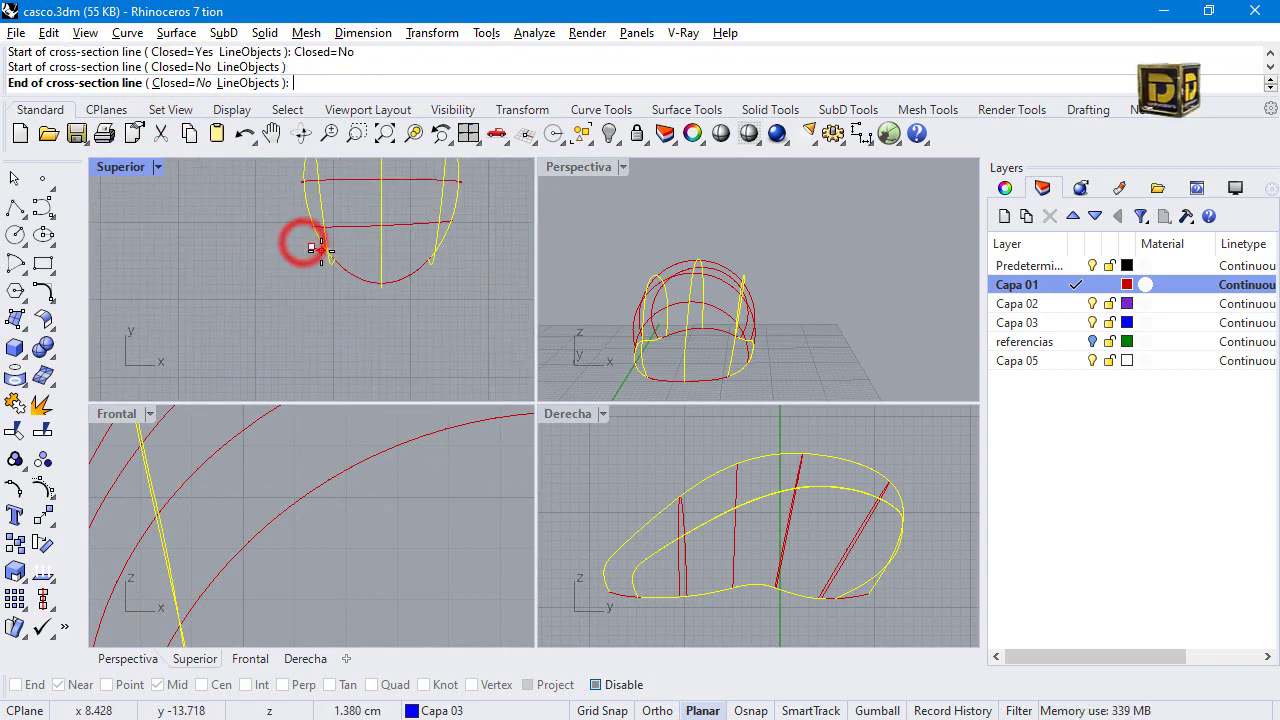
click(467, 251)
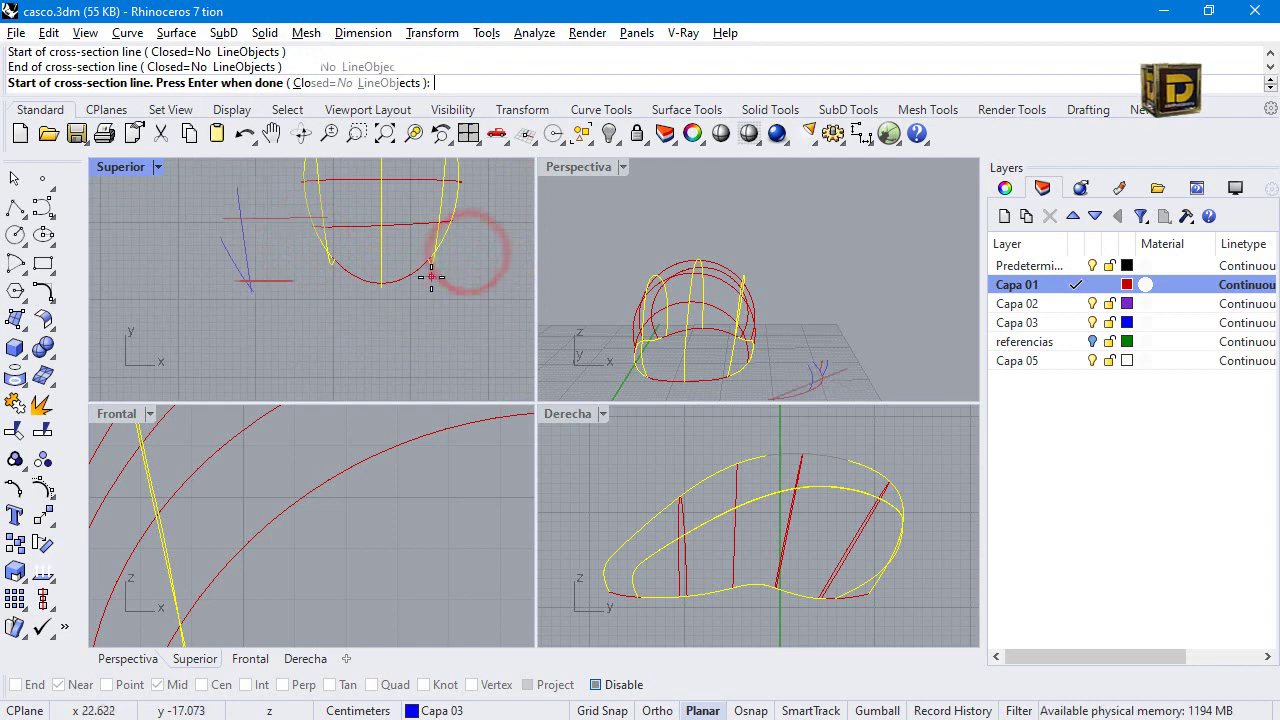
scroll(380, 277, up, 2)
right_click(380, 277)
scroll(737, 338, up, 5)
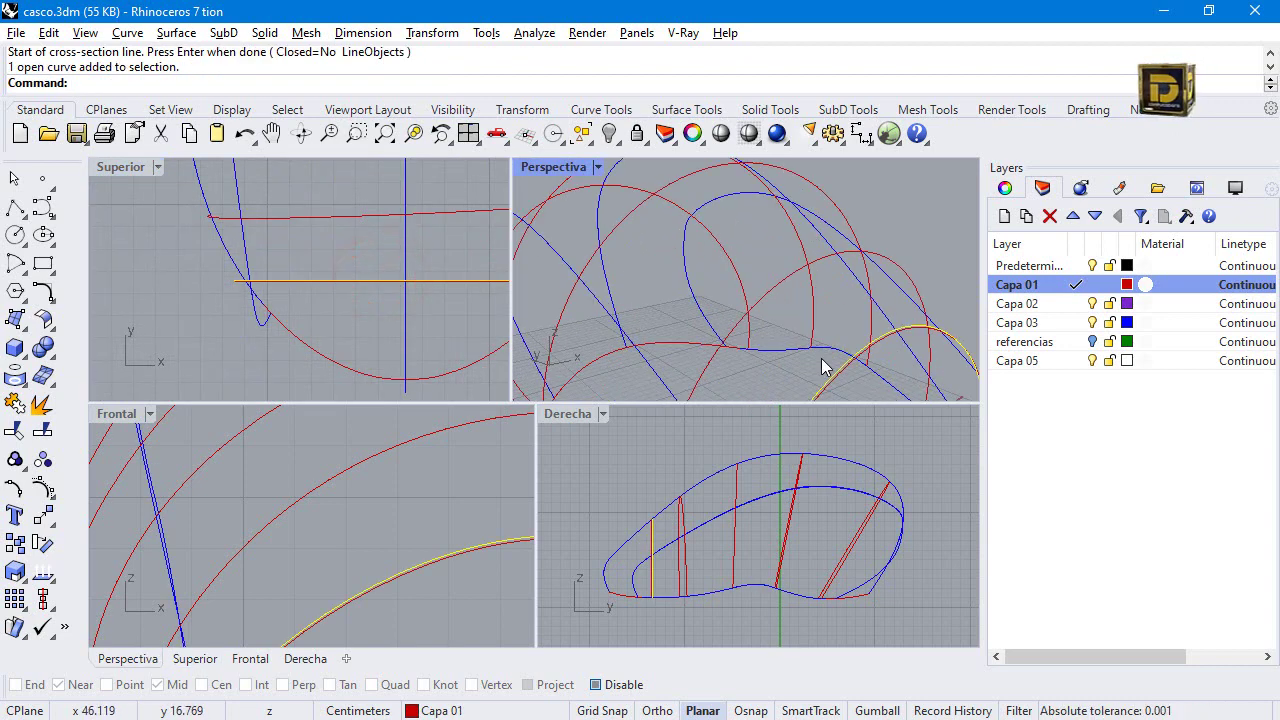
Delete the duplicate lying over the new cross-section curve near the negative-Y end.
key(Delete)
scroll(814, 343, down, 5)
right_drag(808, 330, 727, 288)
scroll(767, 305, up, 2)
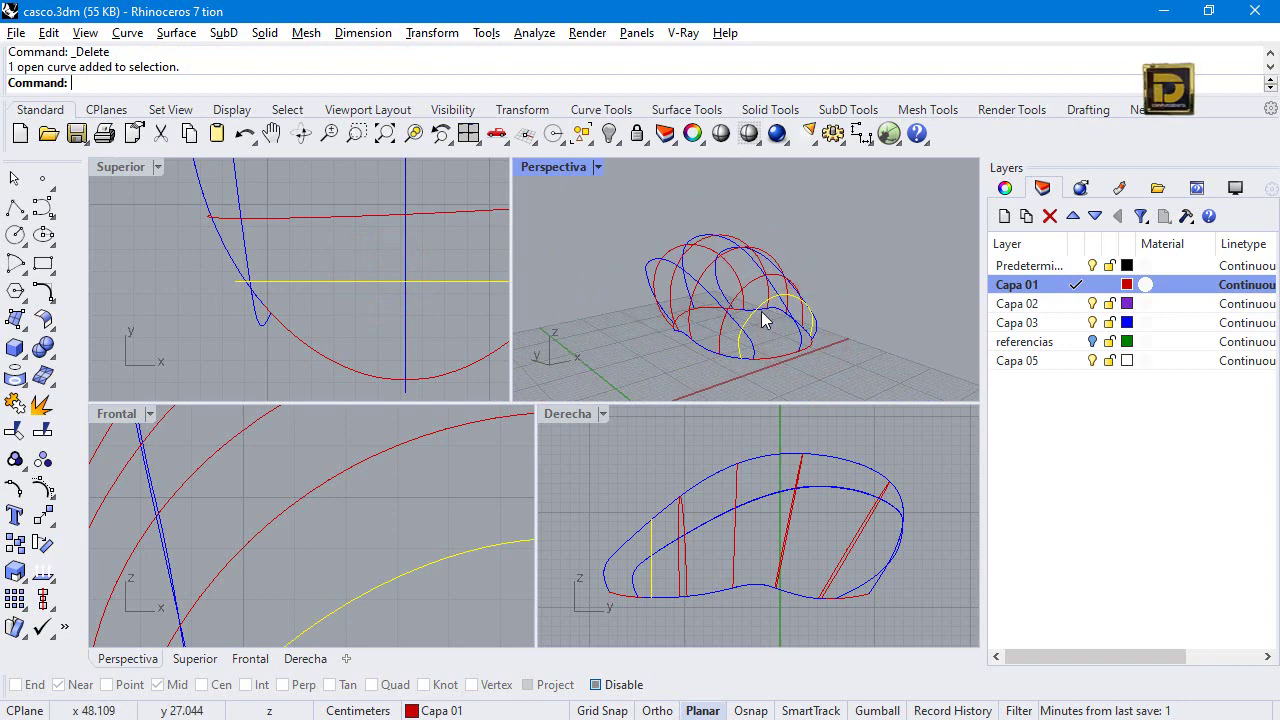
Try to draw an interpolated curve from the lower edge to the side profiles at the negative-Y end, with Near and Mid snaps enabled.
click(53, 214)
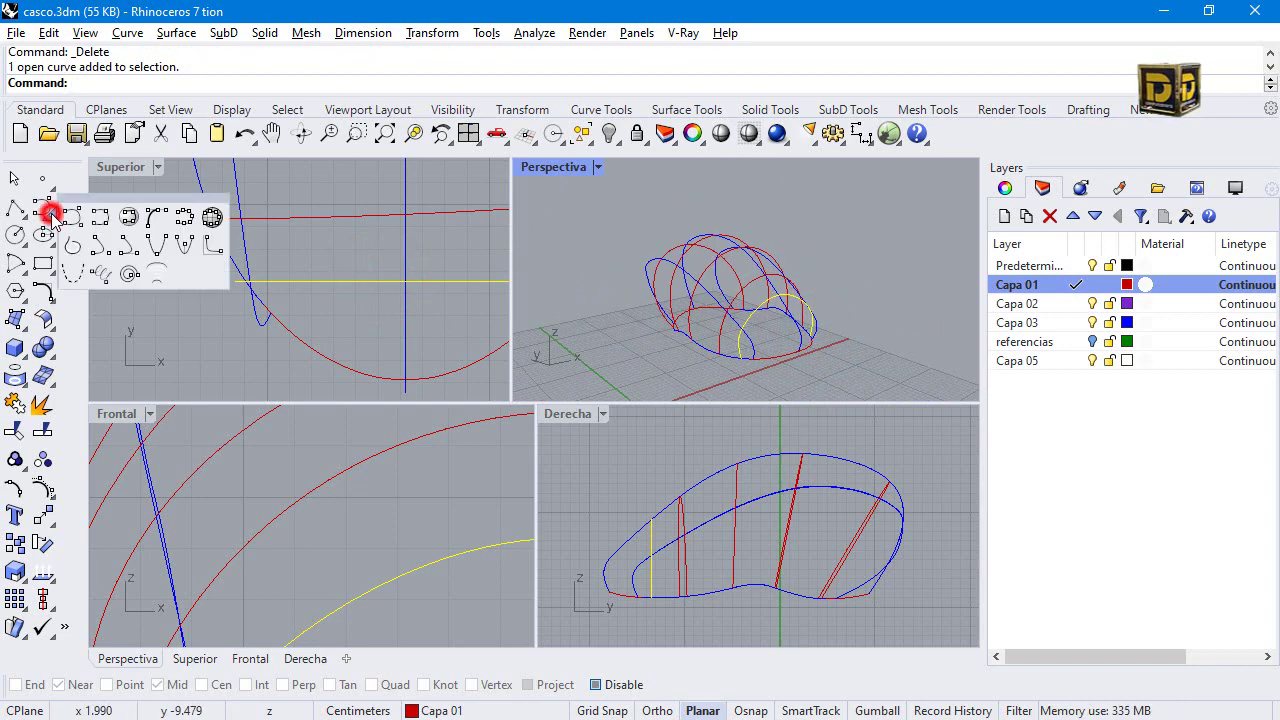
click(103, 220)
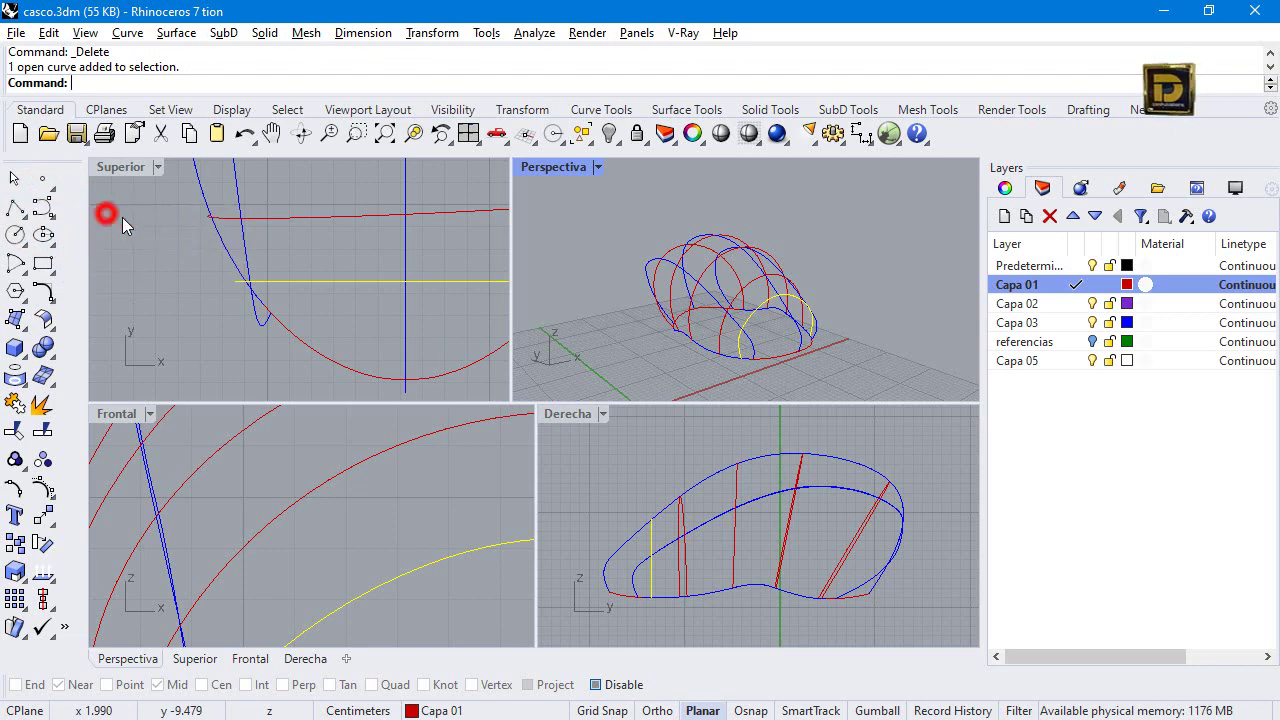
double_click(580, 168)
scroll(533, 562, up, 5)
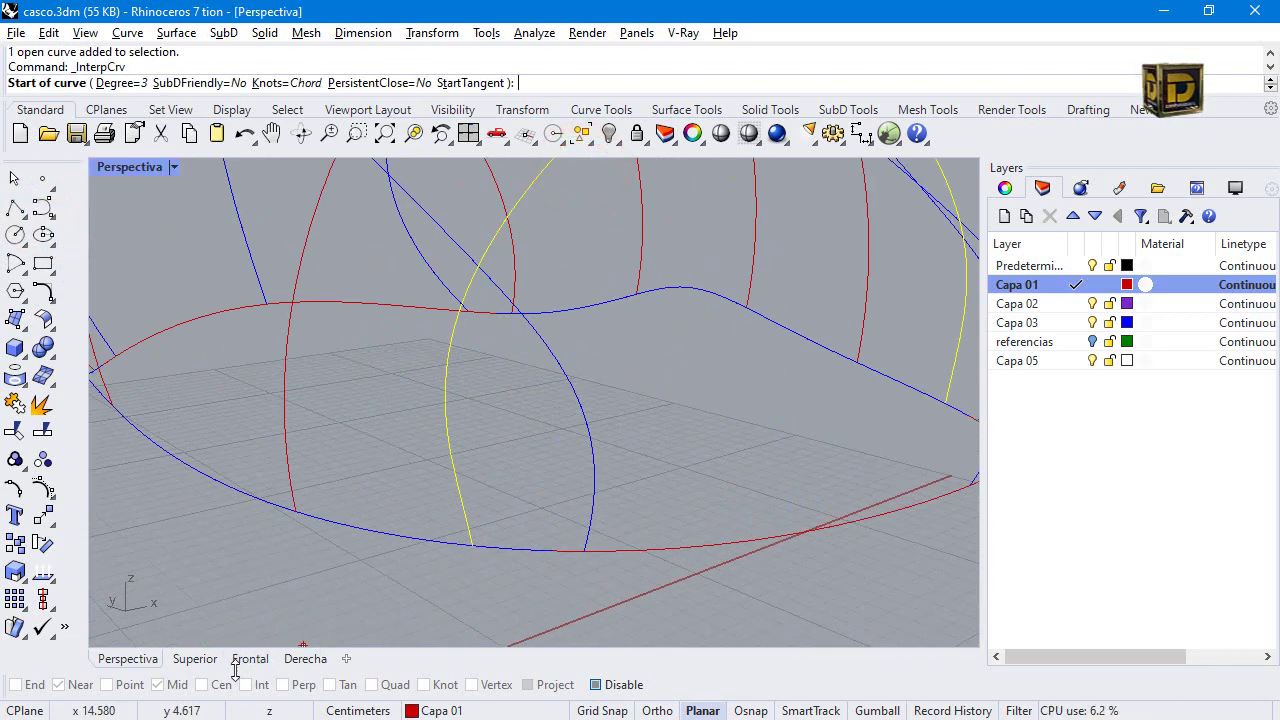
click(620, 684)
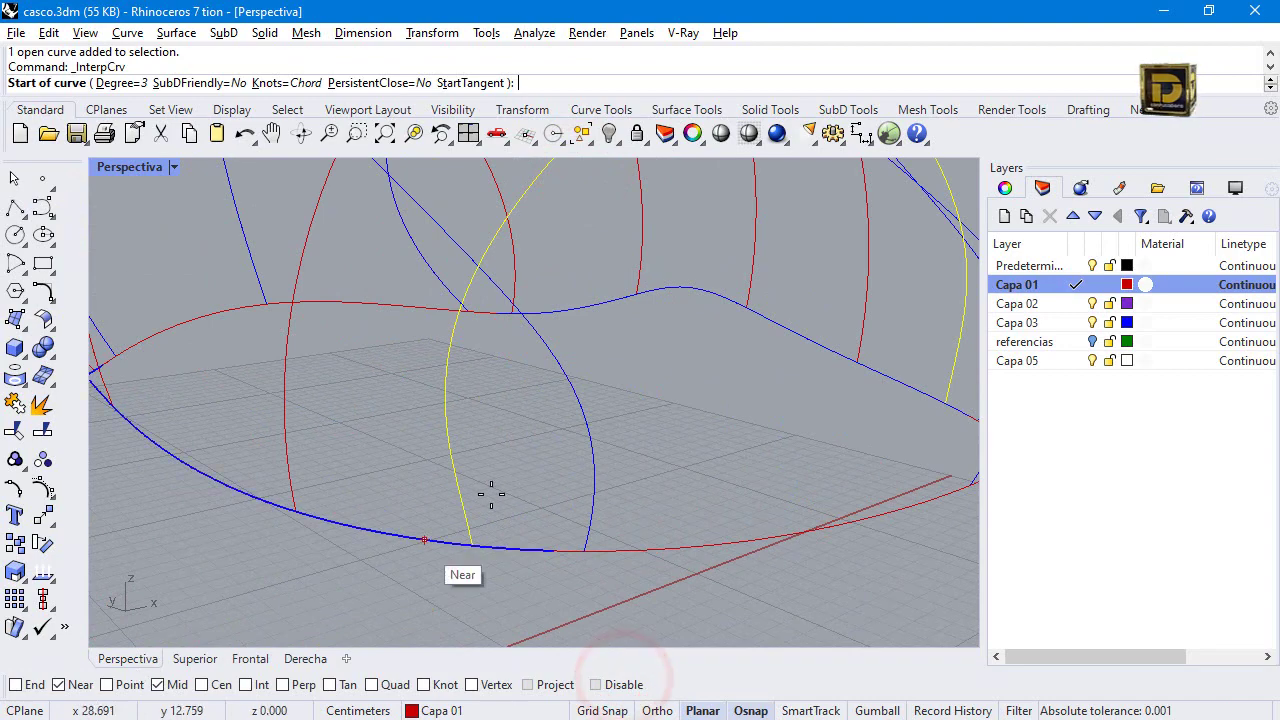
click(526, 548)
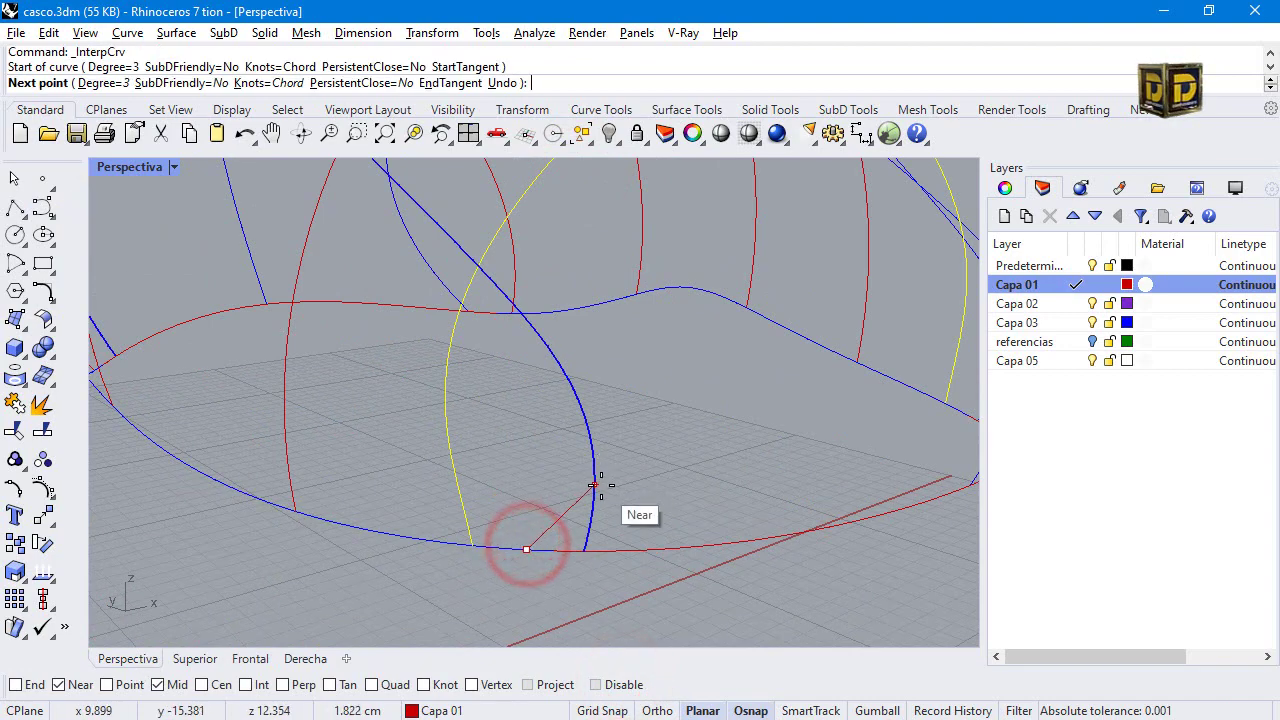
click(596, 485)
scroll(620, 450, down, 5)
scroll(686, 437, up, 6)
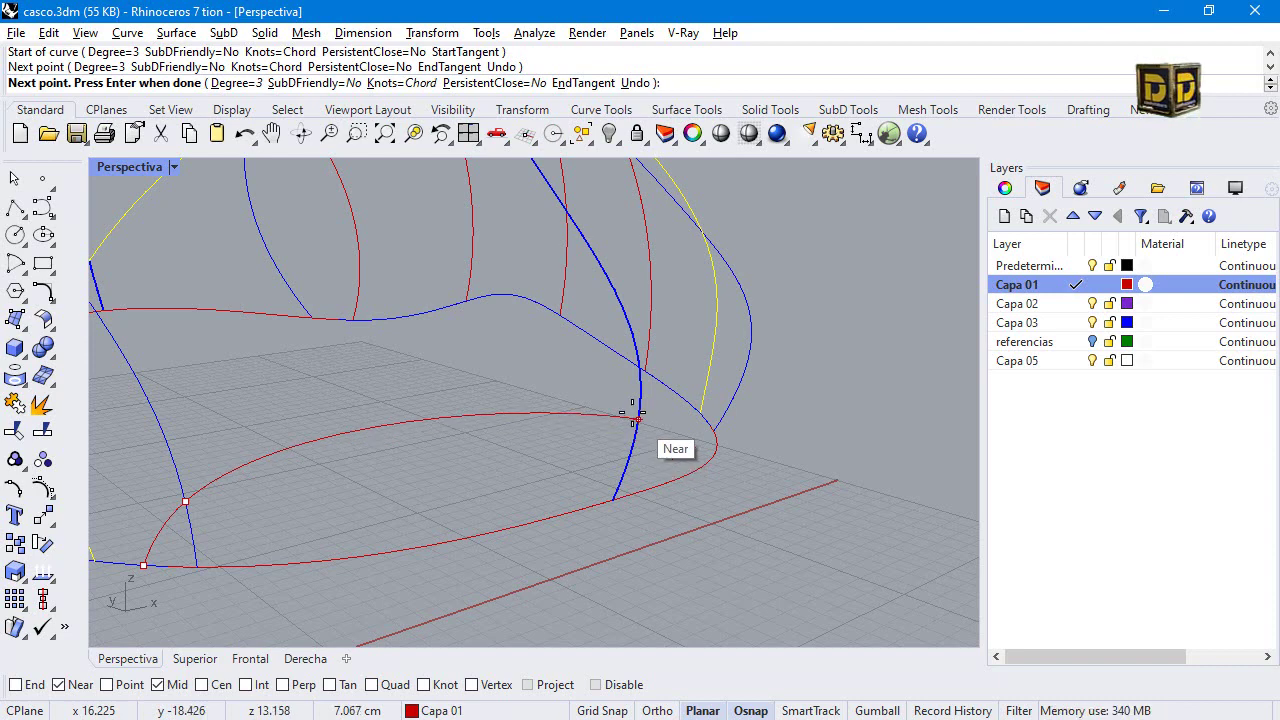
scroll(640, 425, down, 5)
key(Return)
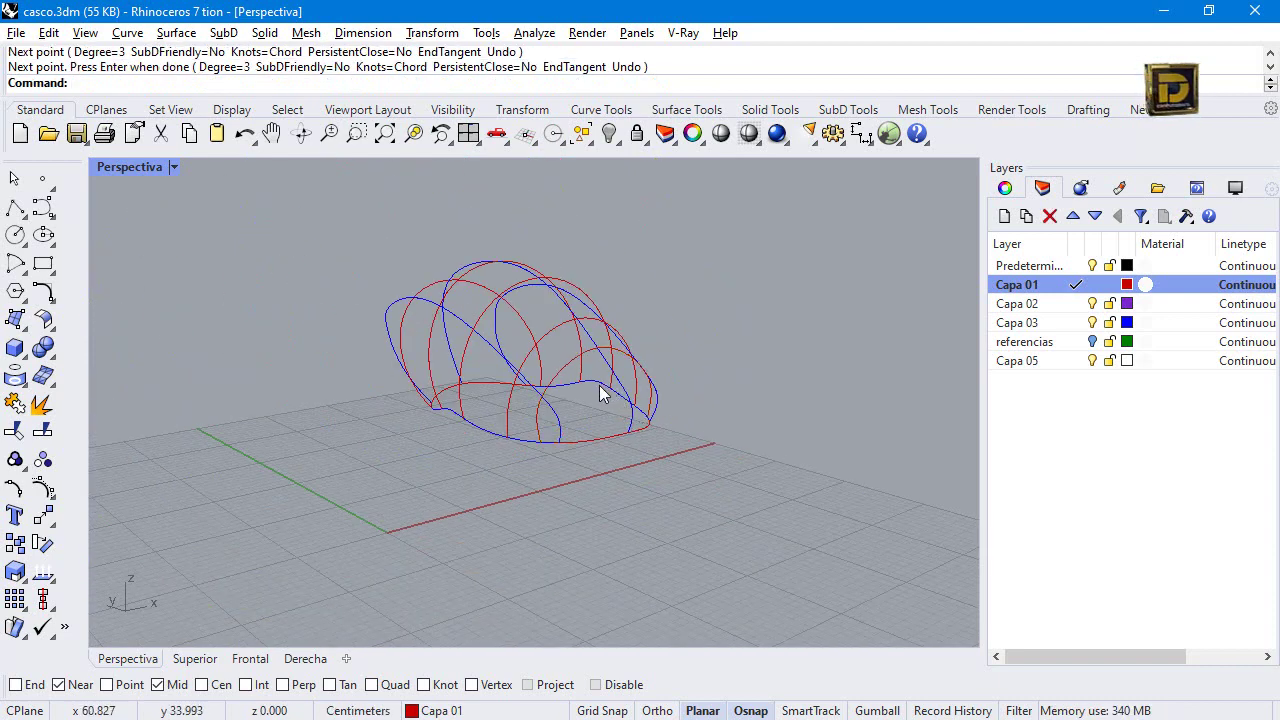
Make Capa 03 current and start an interpolated curve on the negative-Y lower edge, rising between the smaller-X side profile and the central profile.
click(1075, 322)
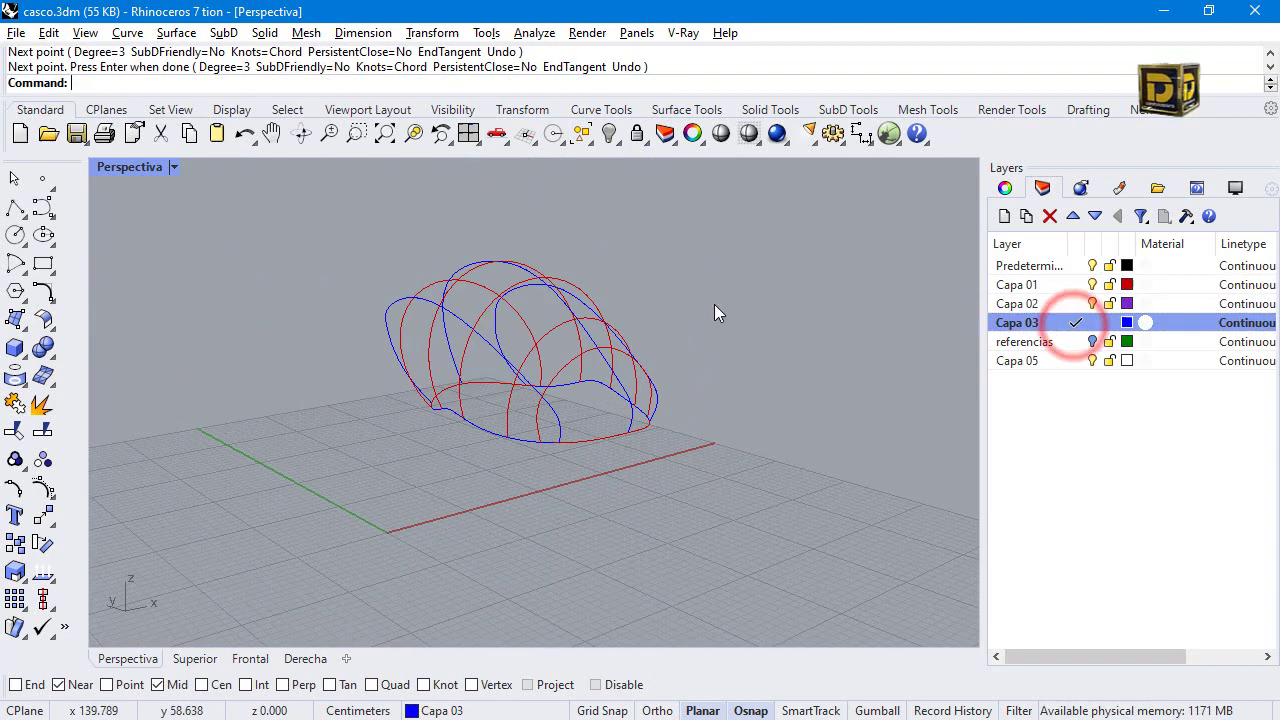
scroll(592, 410, down, 1)
key(ctrl+m)
key(Return)
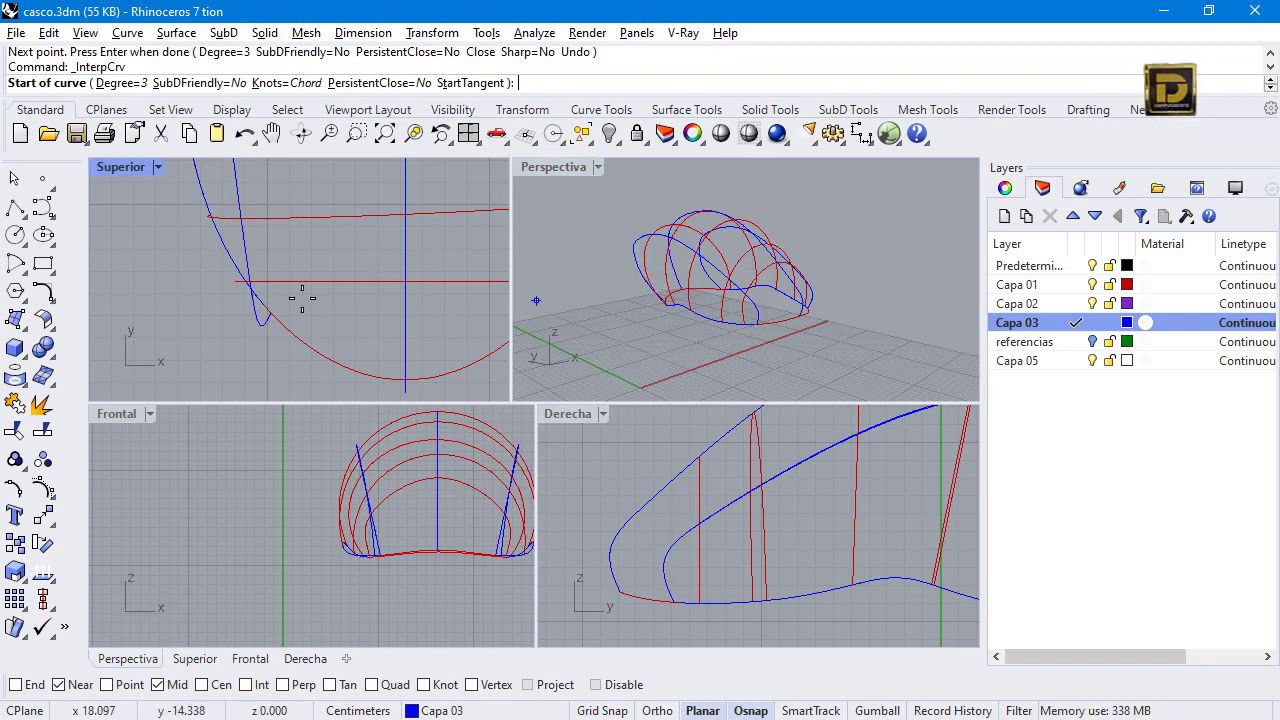
click(45, 232)
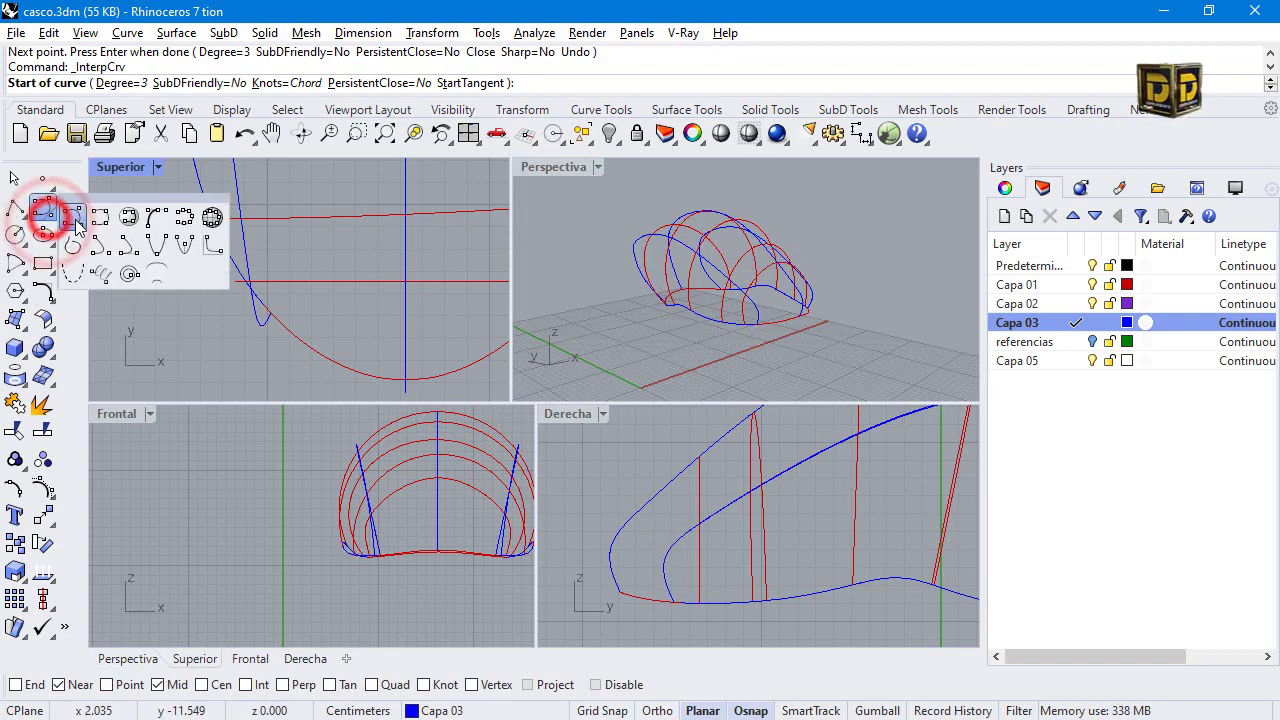
click(100, 218)
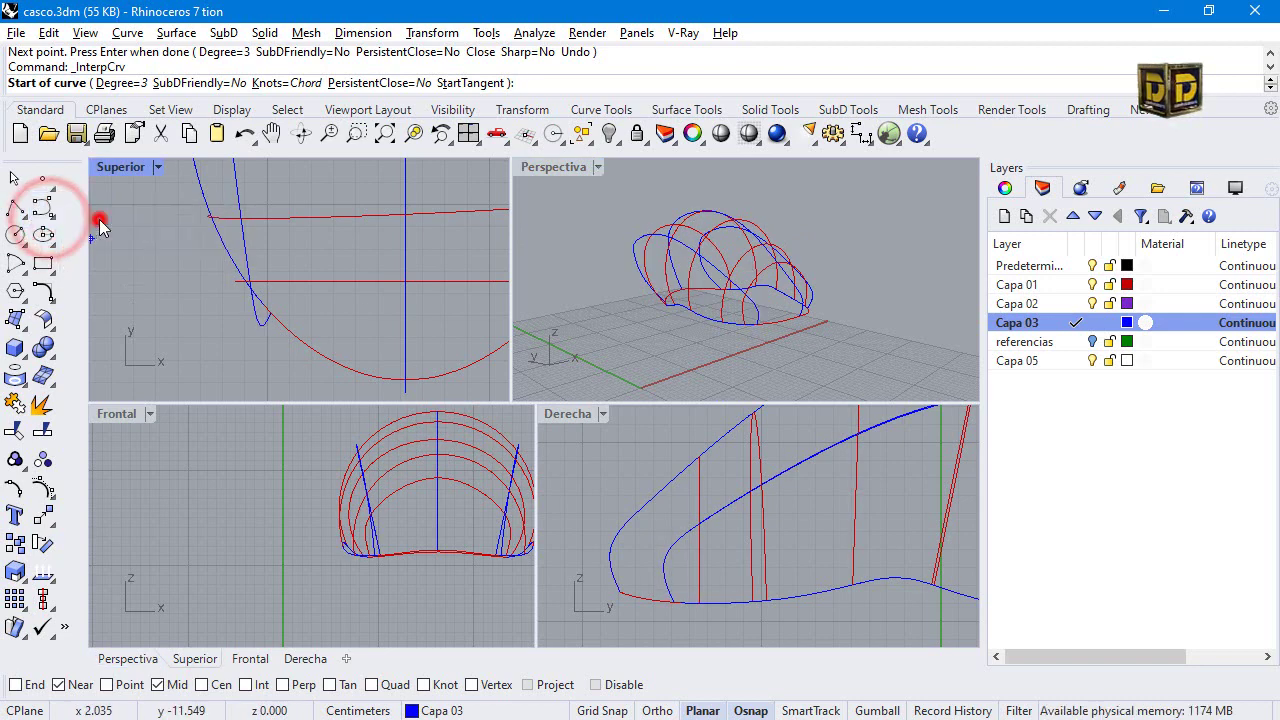
click(783, 320)
scroll(625, 560, up, 3)
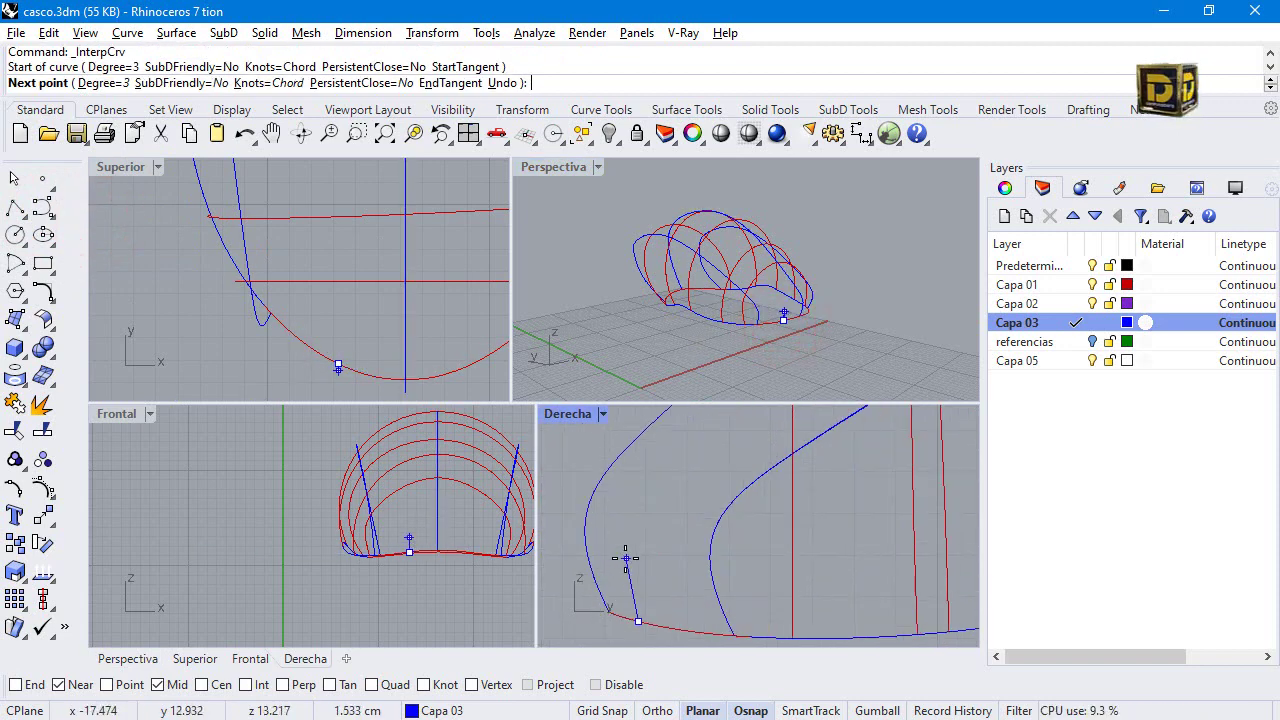
click(612, 551)
click(655, 458)
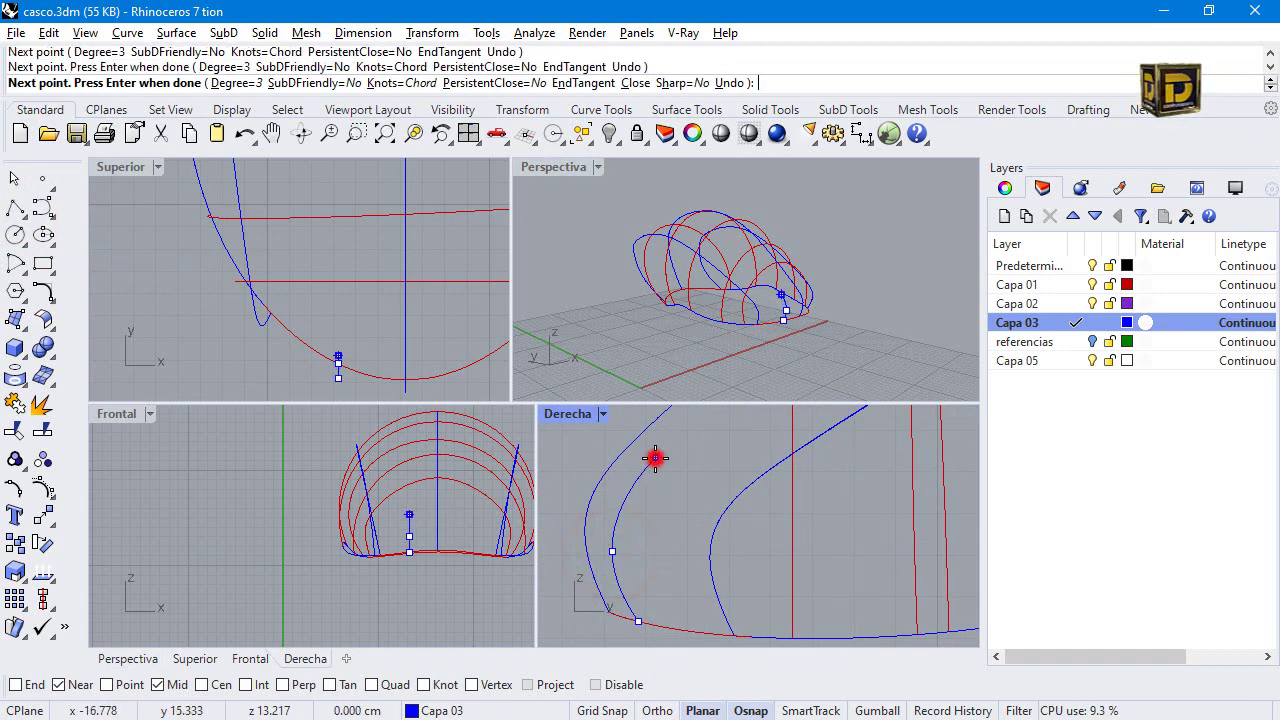
Continue the interpolated curve over the red cross-section curves between the smaller-X side profile and the central profile, using the Near snap.
scroll(677, 486, down, 1)
scroll(677, 486, down, 2)
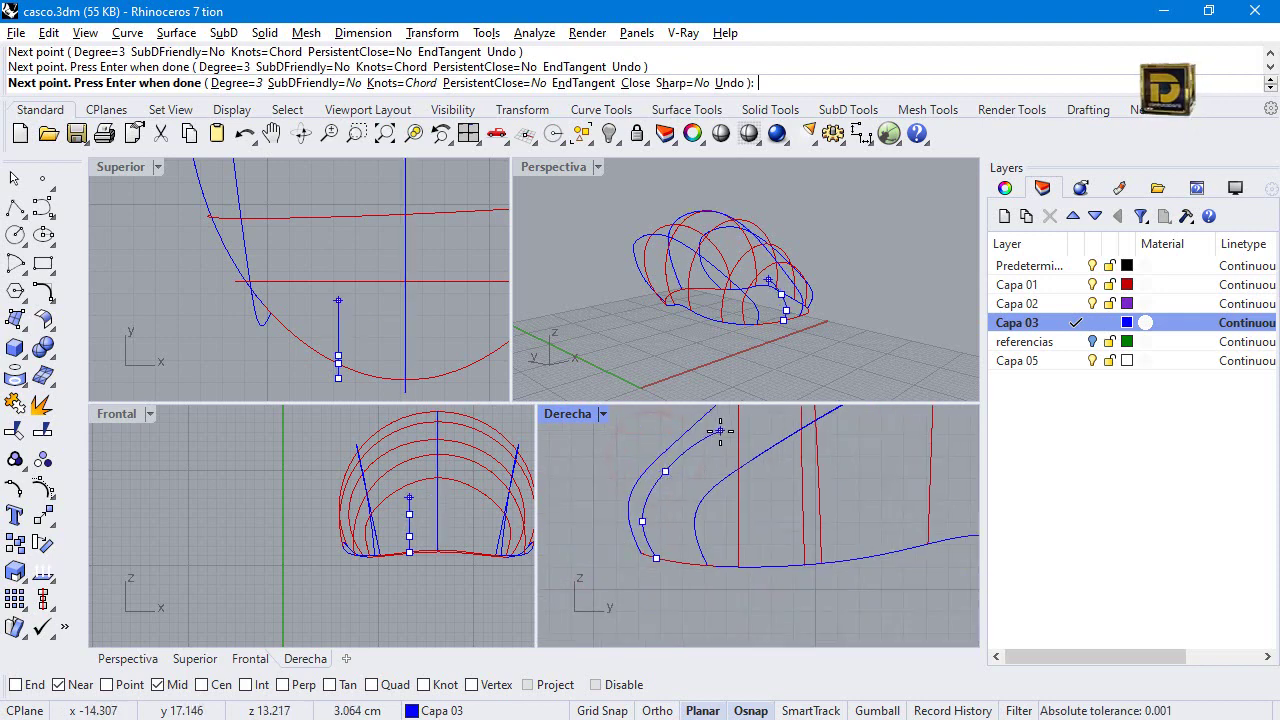
scroll(408, 486, up, 2)
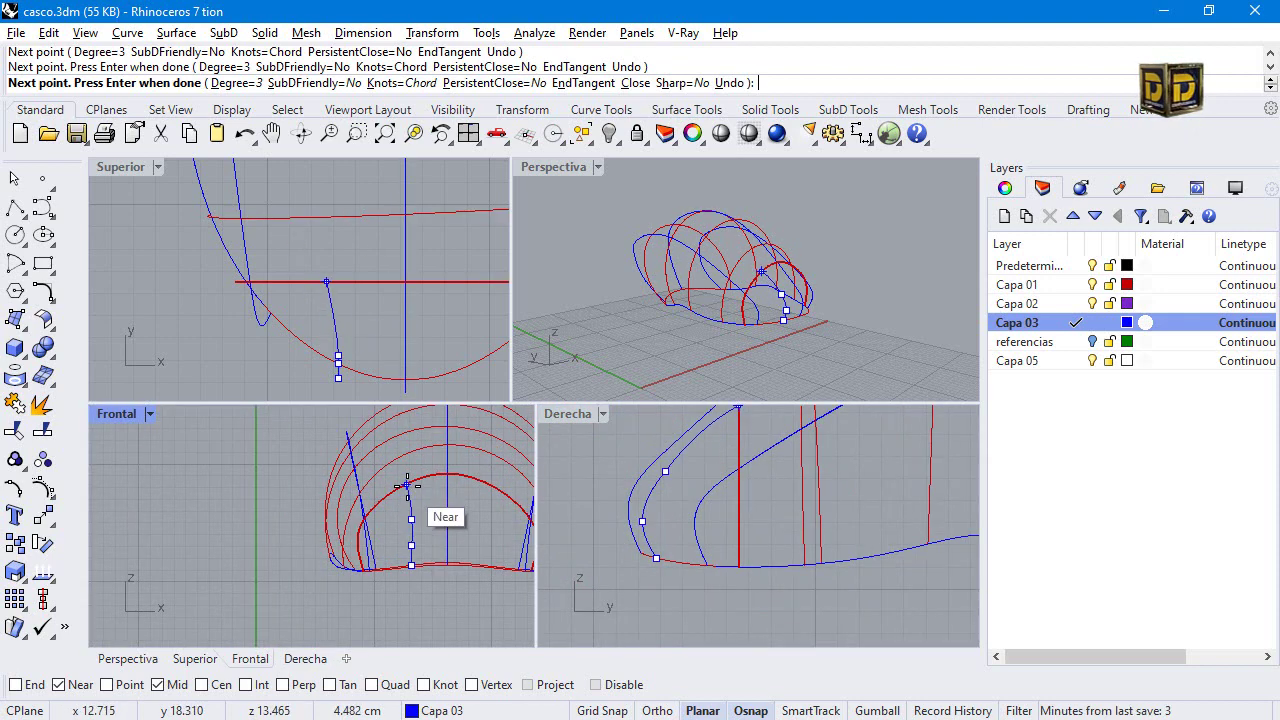
click(410, 481)
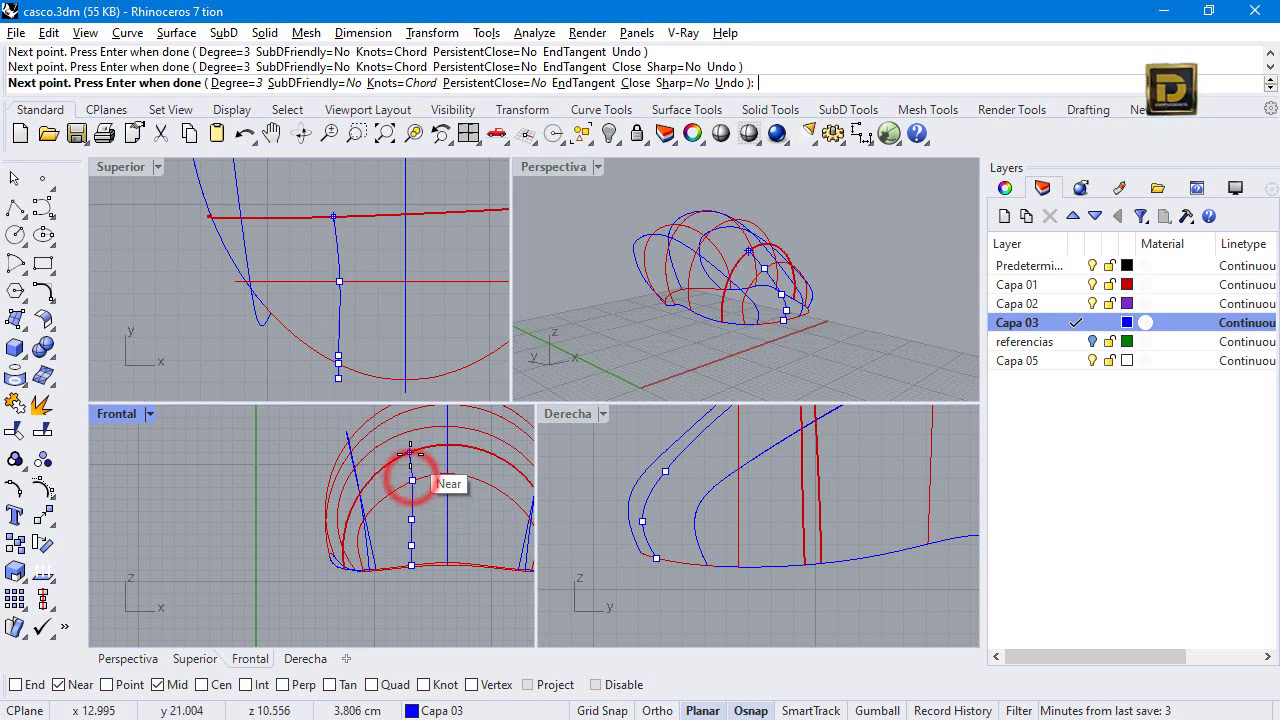
scroll(440, 490, down, 3)
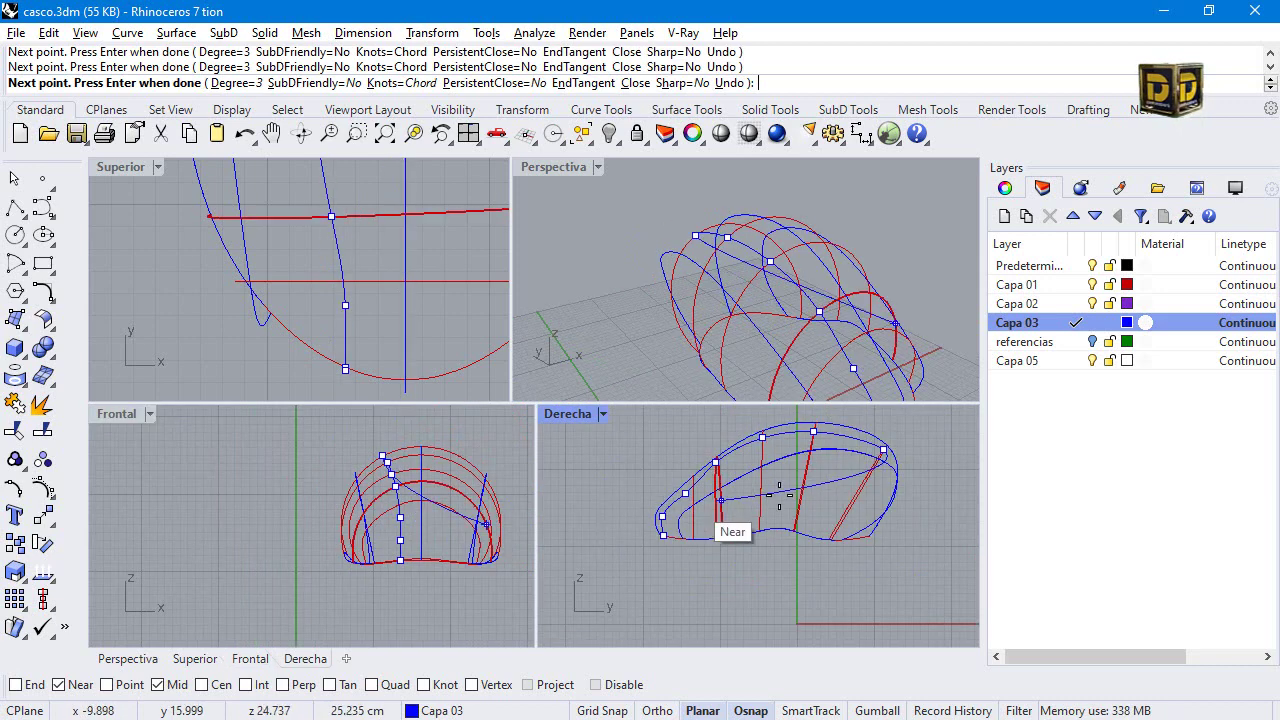
Carry the curve freely around the rounded positive-Y end without snaps, and finish it with object snap on the red lower edge.
click(624, 685)
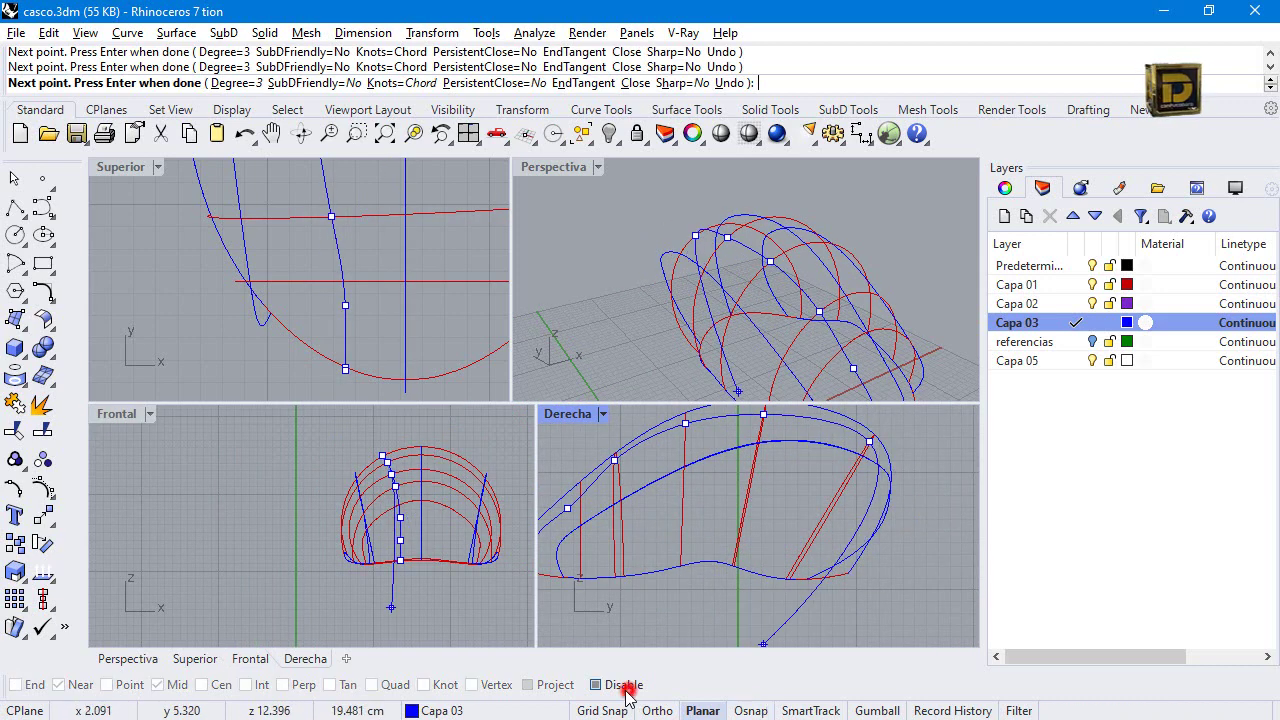
click(889, 480)
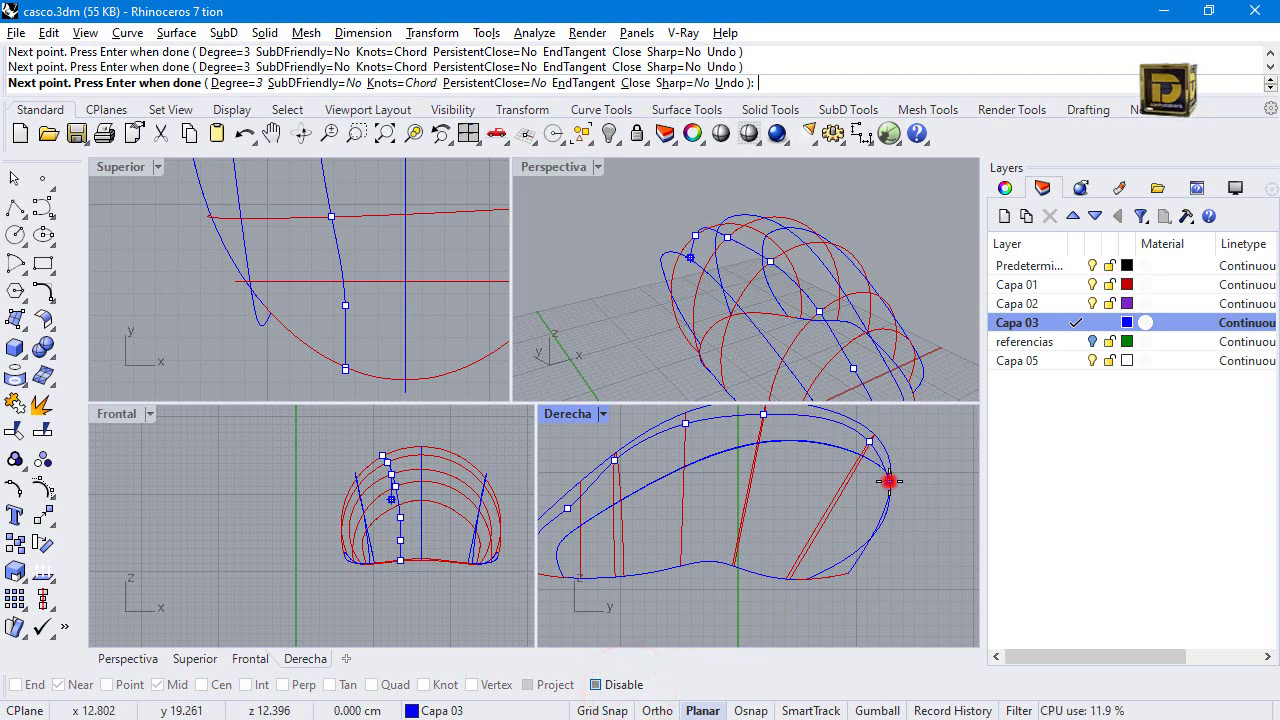
click(872, 536)
click(862, 559)
scroll(336, 332, down, 5)
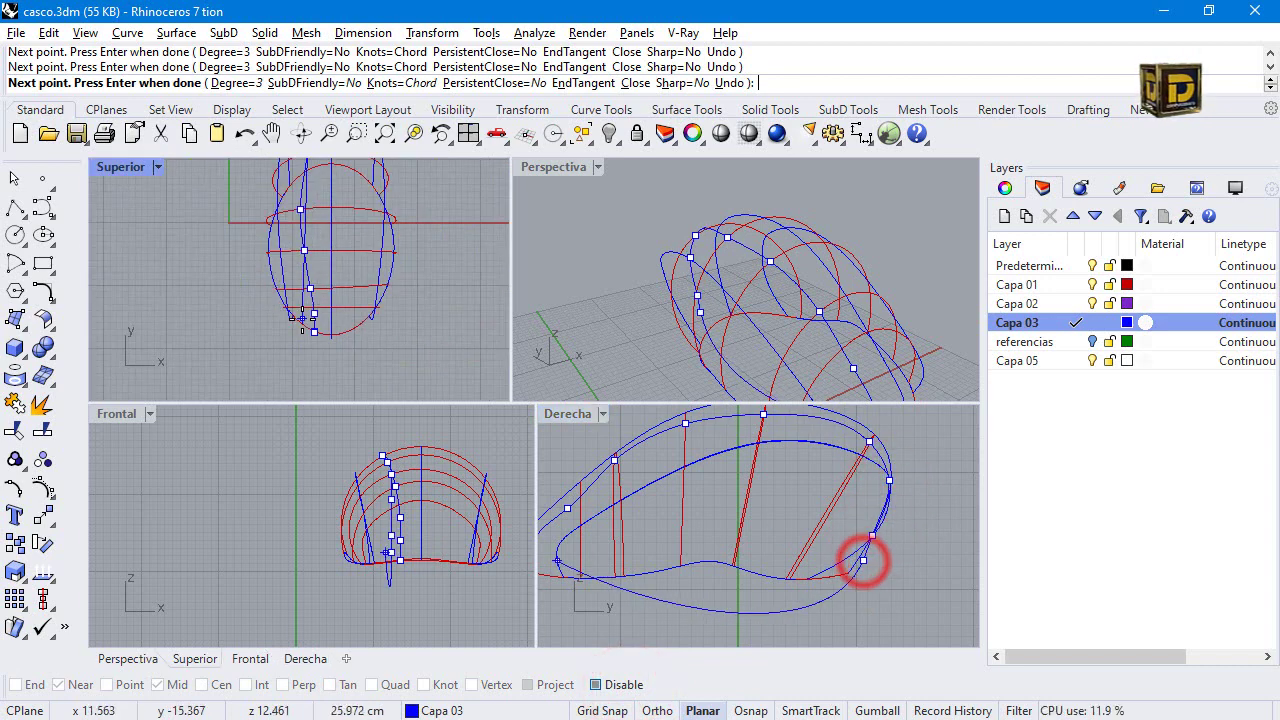
scroll(336, 332, up, 5)
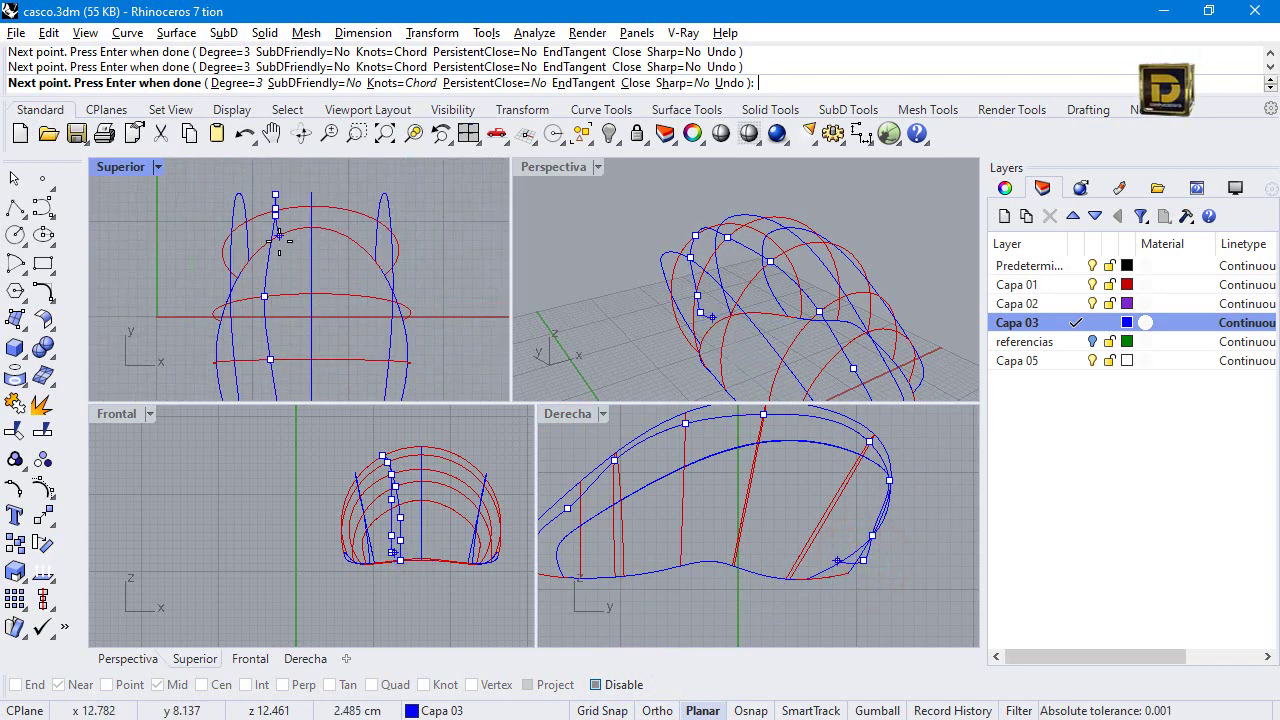
click(594, 684)
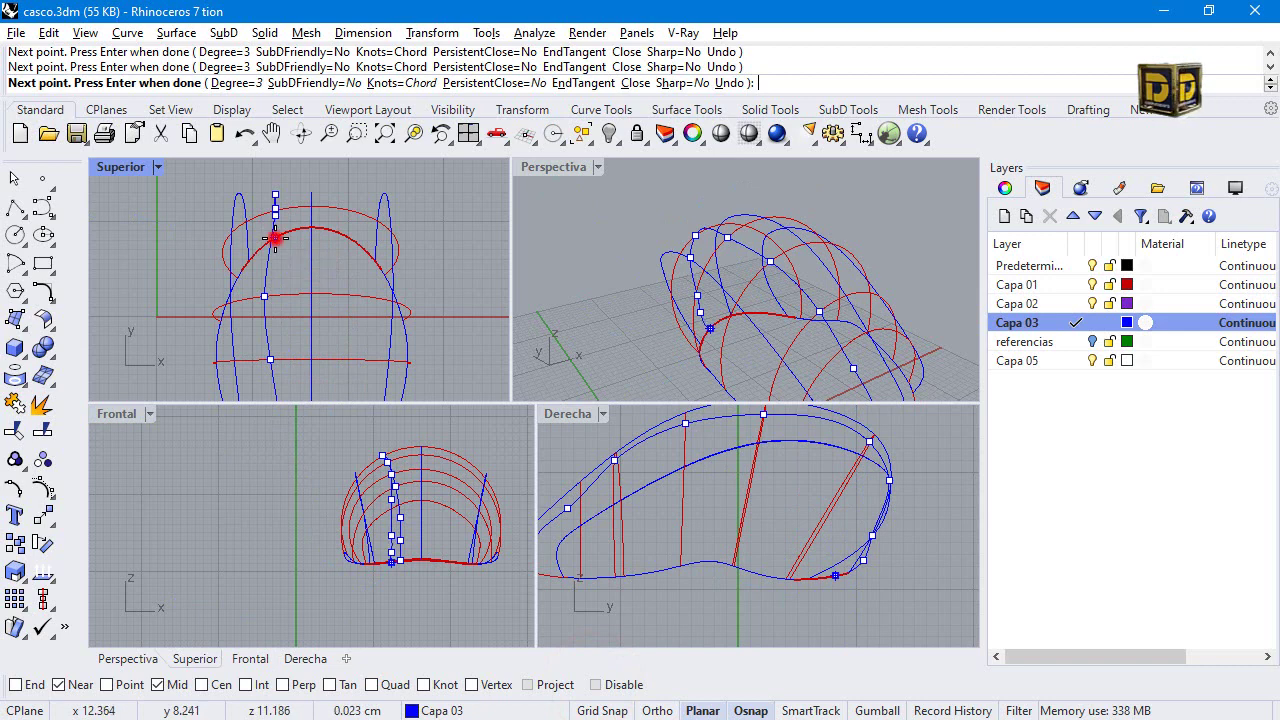
key(Return)
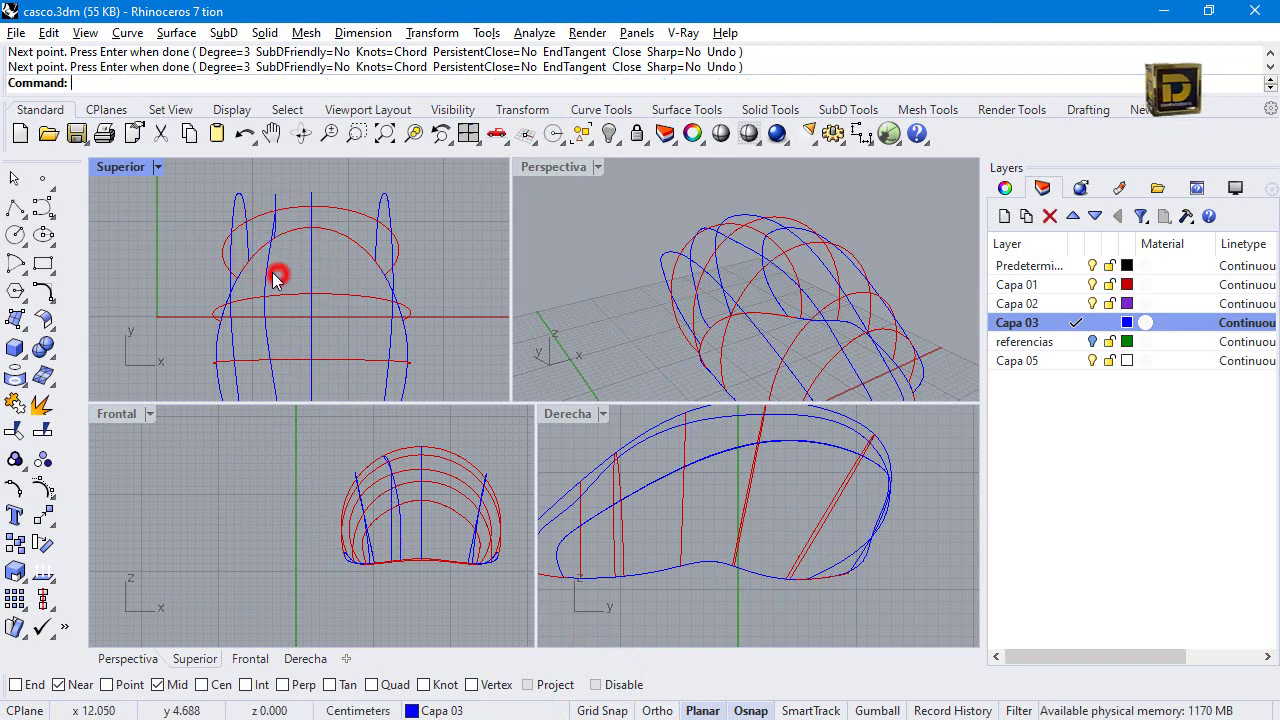
Show the control points of the new intermediate profile between the smaller-X side profile and the central profile.
click(276, 278)
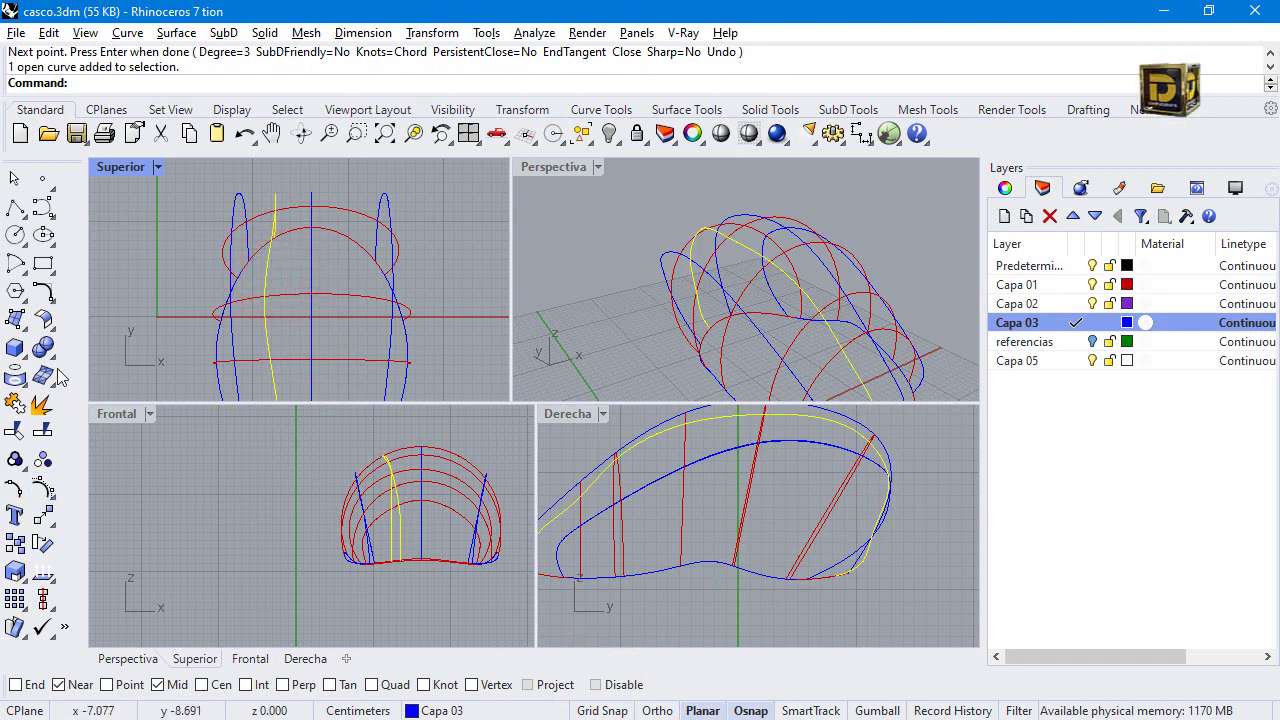
click(43, 487)
scroll(280, 300, down, 4)
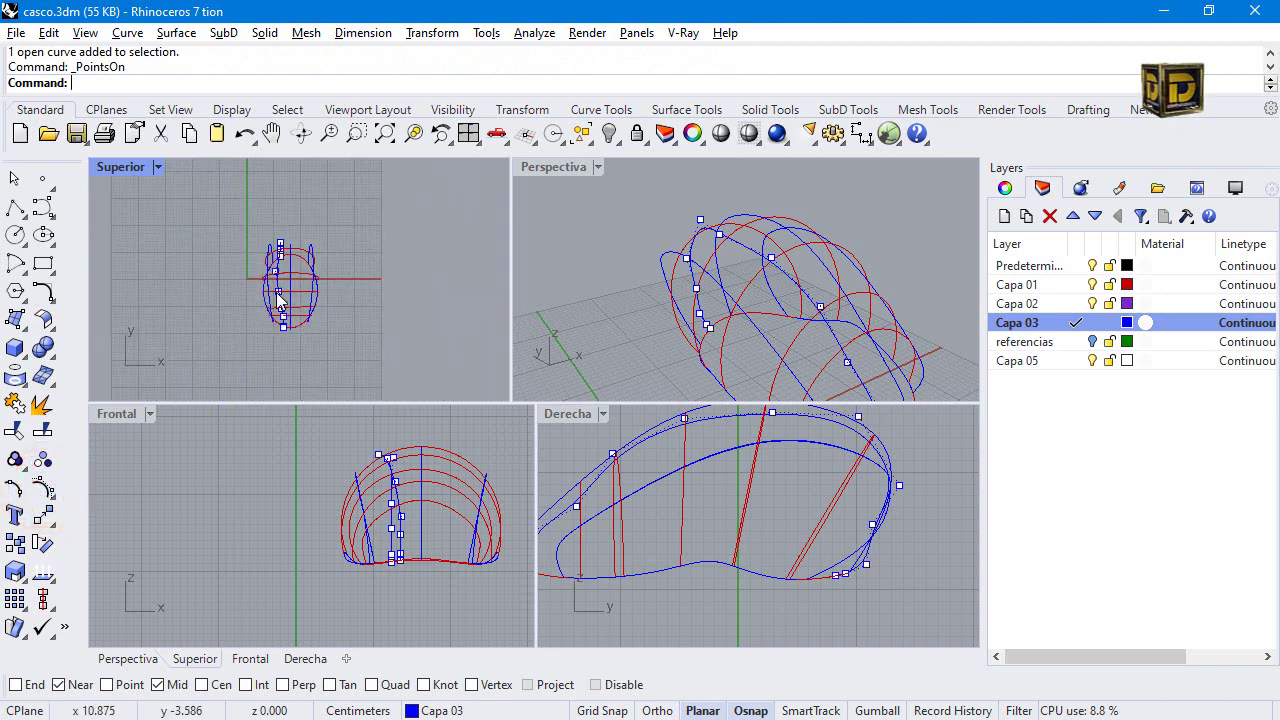
scroll(280, 300, up, 5)
scroll(294, 357, up, 5)
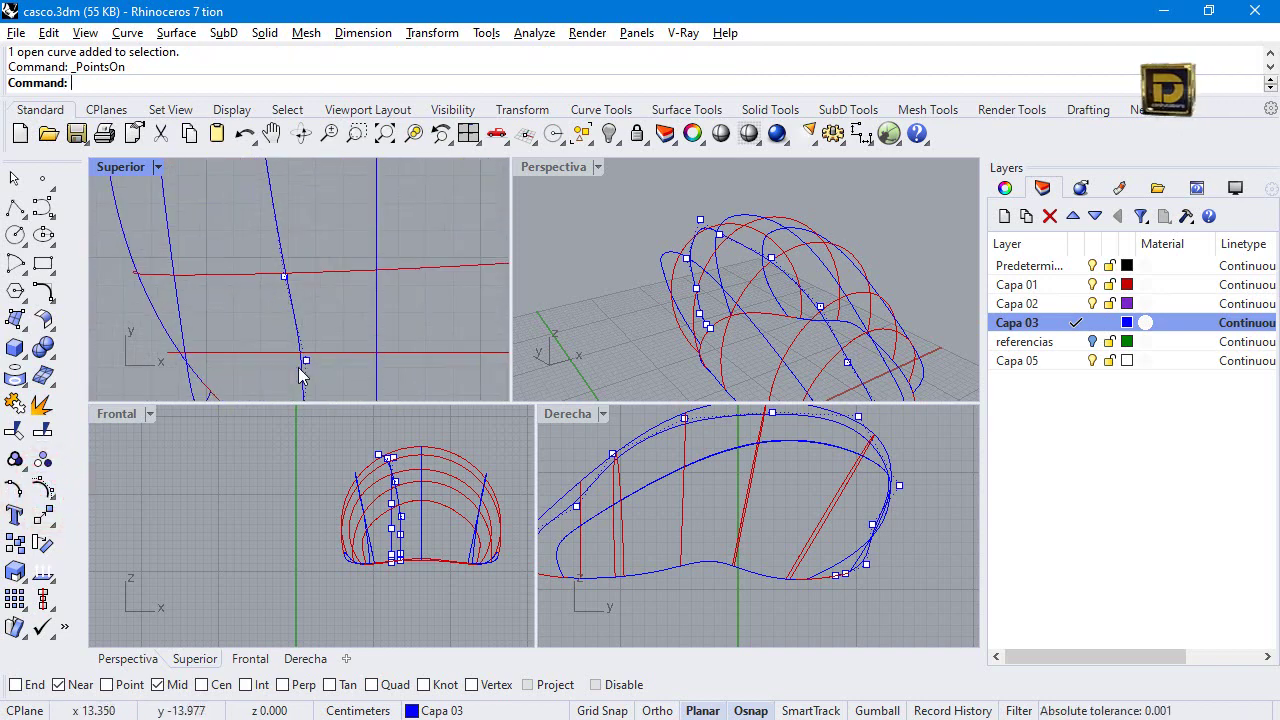
Try to shift the intermediate profile's control points slightly toward smaller X in the top view, and undo the move.
click(306, 361)
key(ctrl+a)
drag(306, 361, 300, 363)
key(ctrl+z)
click(306, 361)
key(ctrl+z)
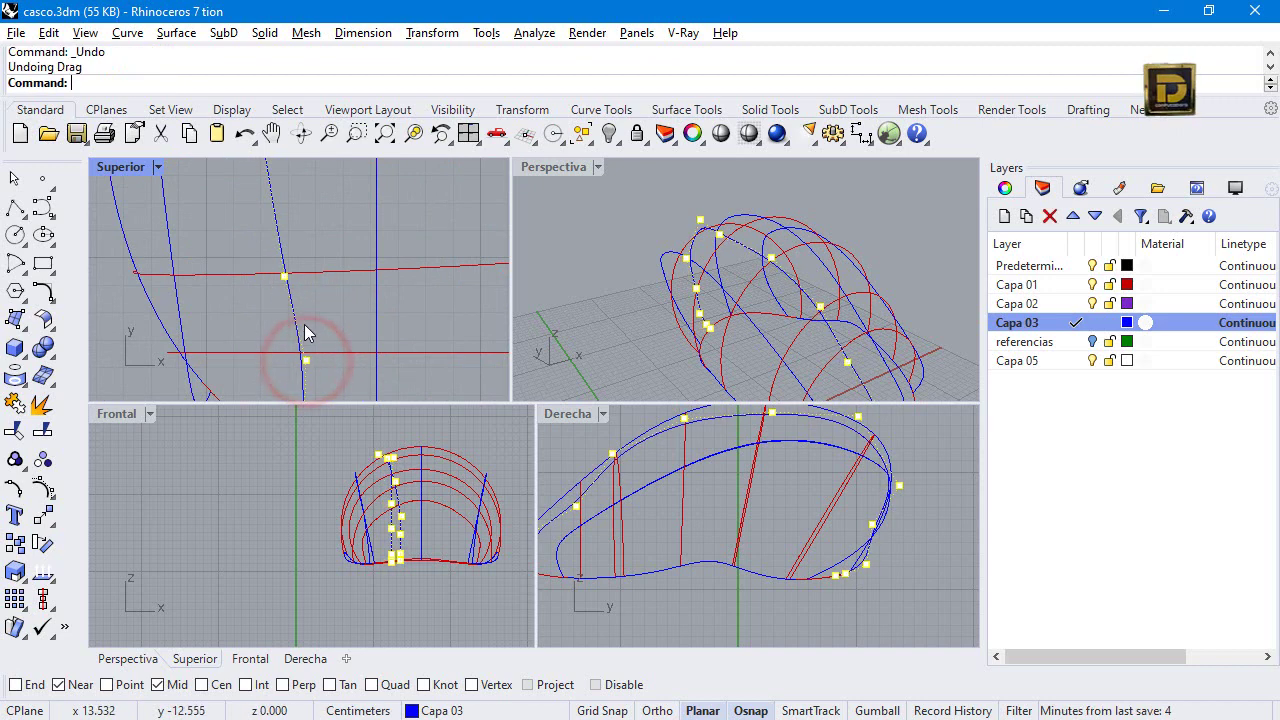
Disable object snaps and move the intermediate profile's control point by the negative-Y-most cross-section slightly toward smaller X in the top view.
click(306, 322)
scroll(306, 320, down, 5)
double_click(143, 170)
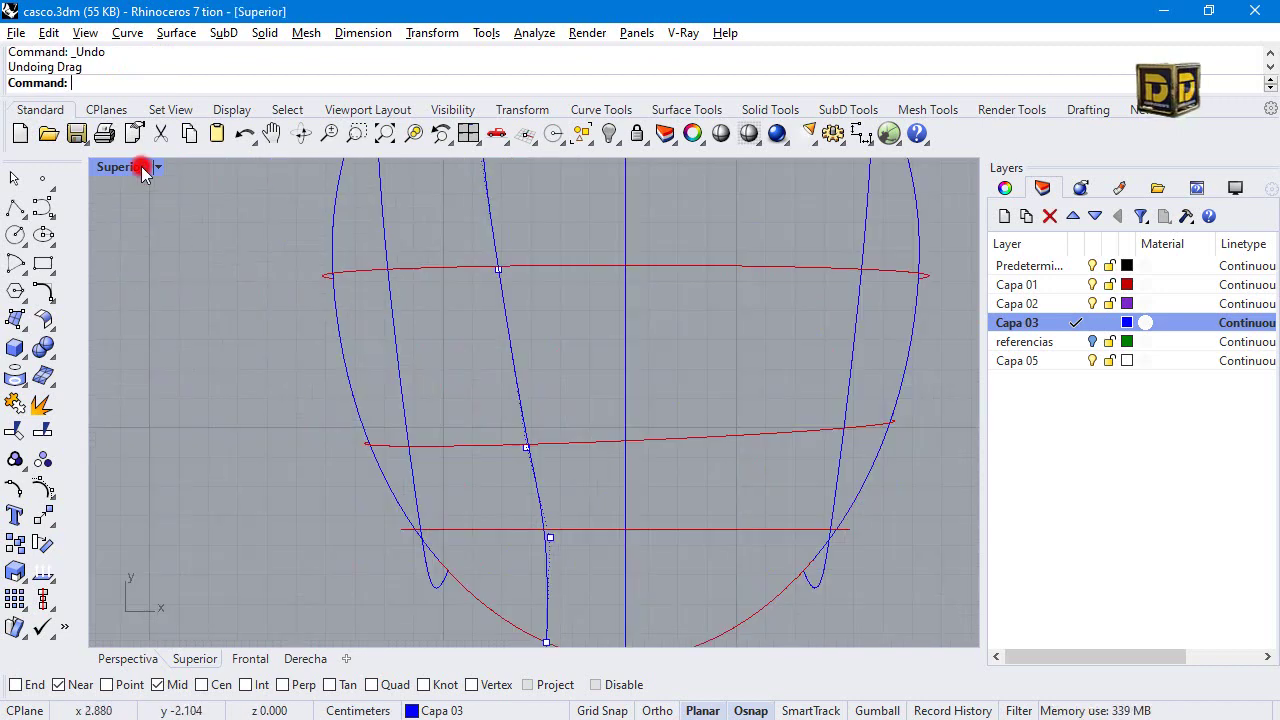
scroll(143, 170, down, 3)
scroll(140, 165, up, 2)
click(441, 422)
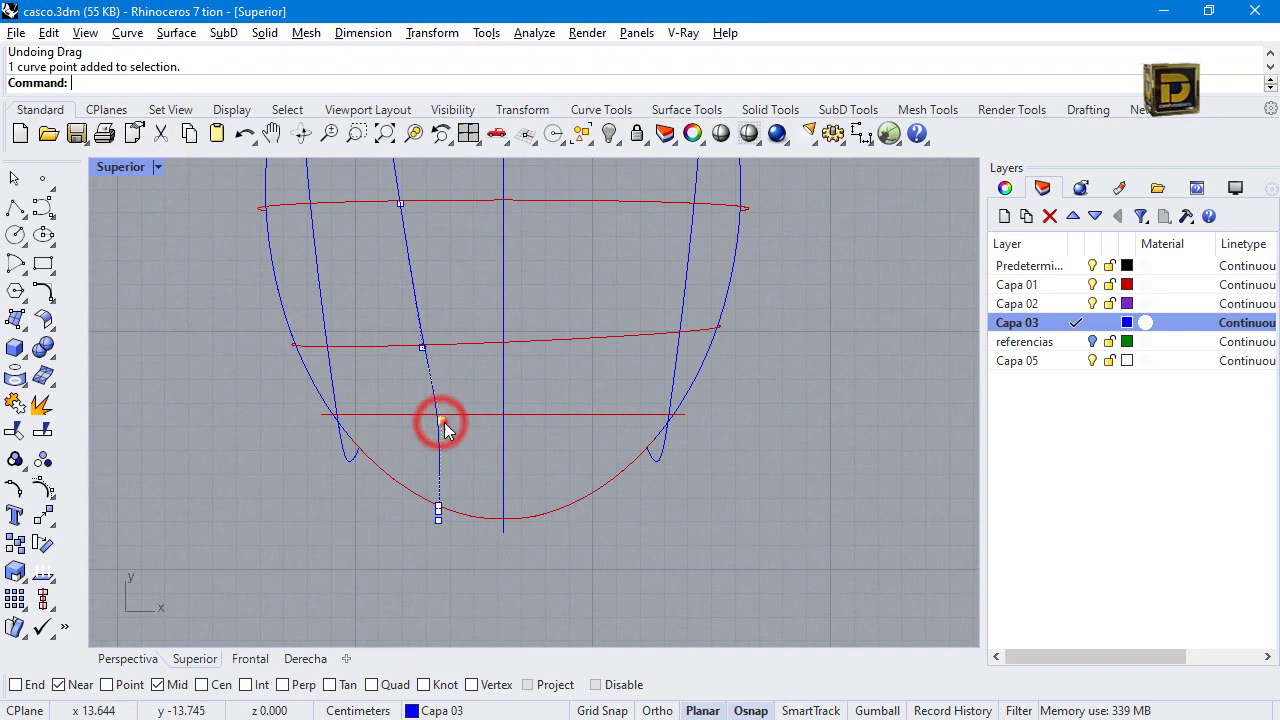
click(443, 422)
click(605, 685)
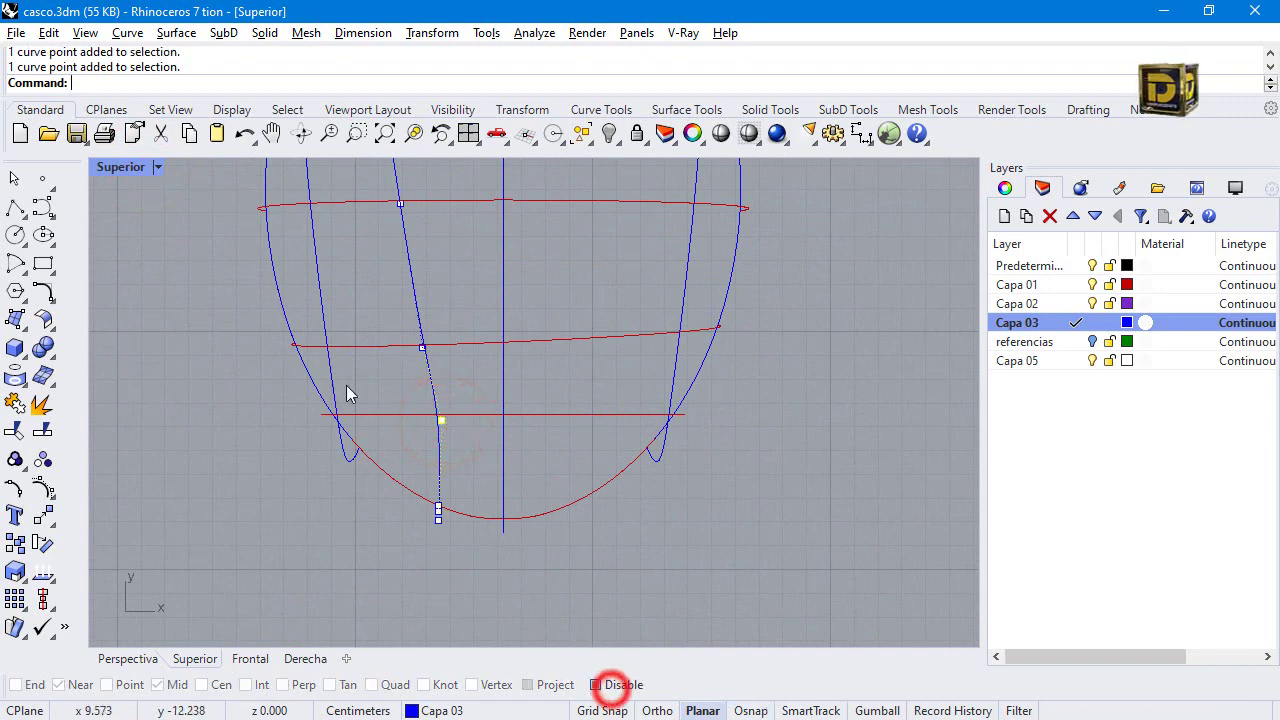
drag(443, 422, 424, 415)
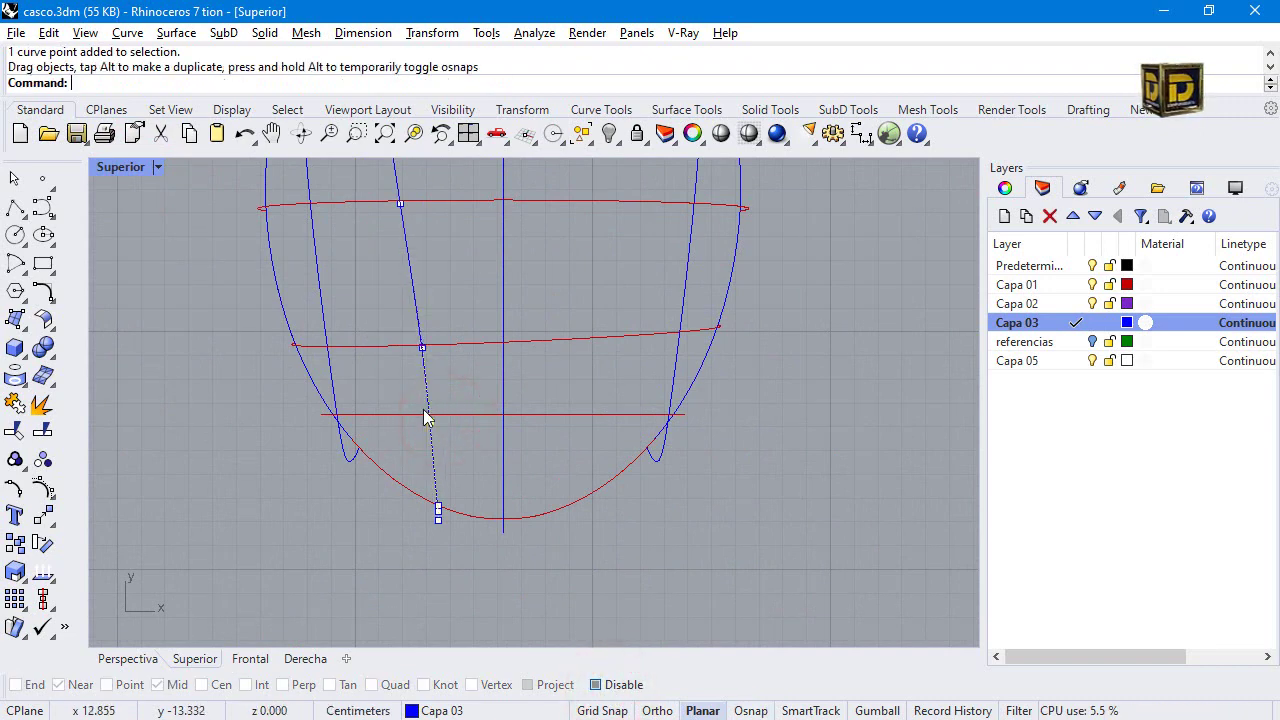
Try to move a control point at the intermediate profile's rounded positive-Y end in the top view, and undo the move.
scroll(424, 415, down, 5)
scroll(426, 405, up, 2)
scroll(430, 400, down, 1)
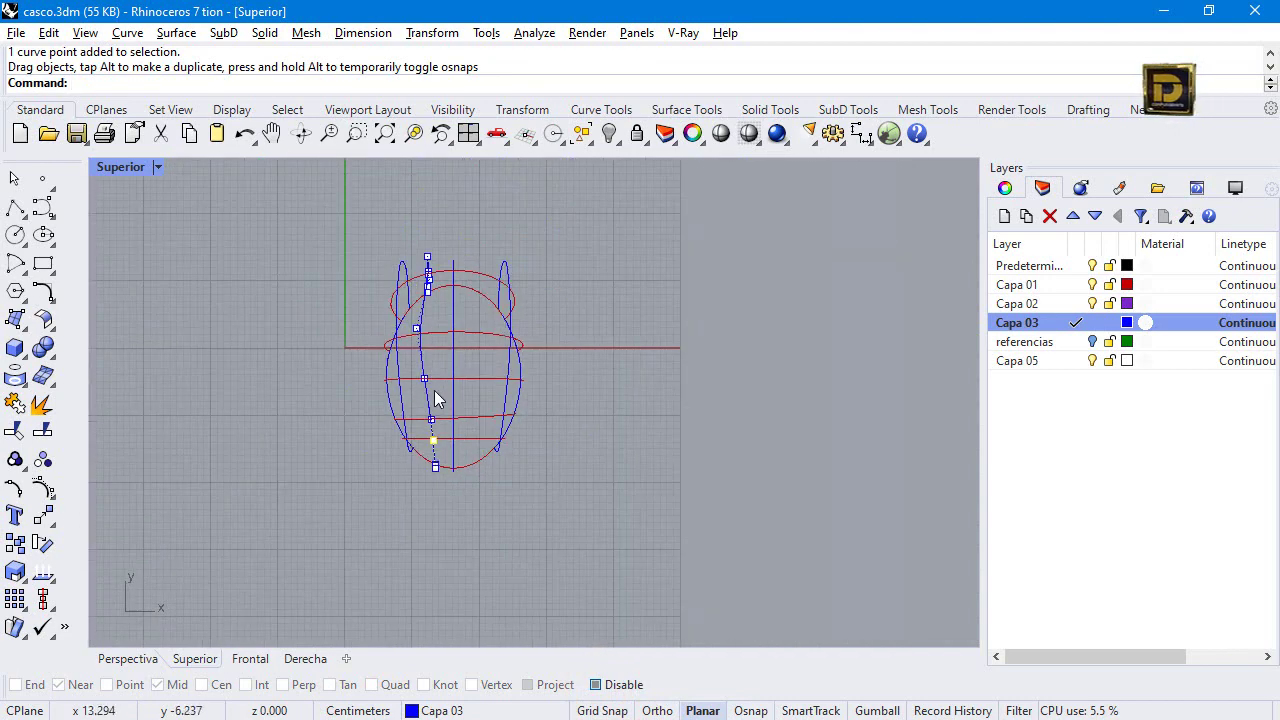
scroll(423, 290, up, 6)
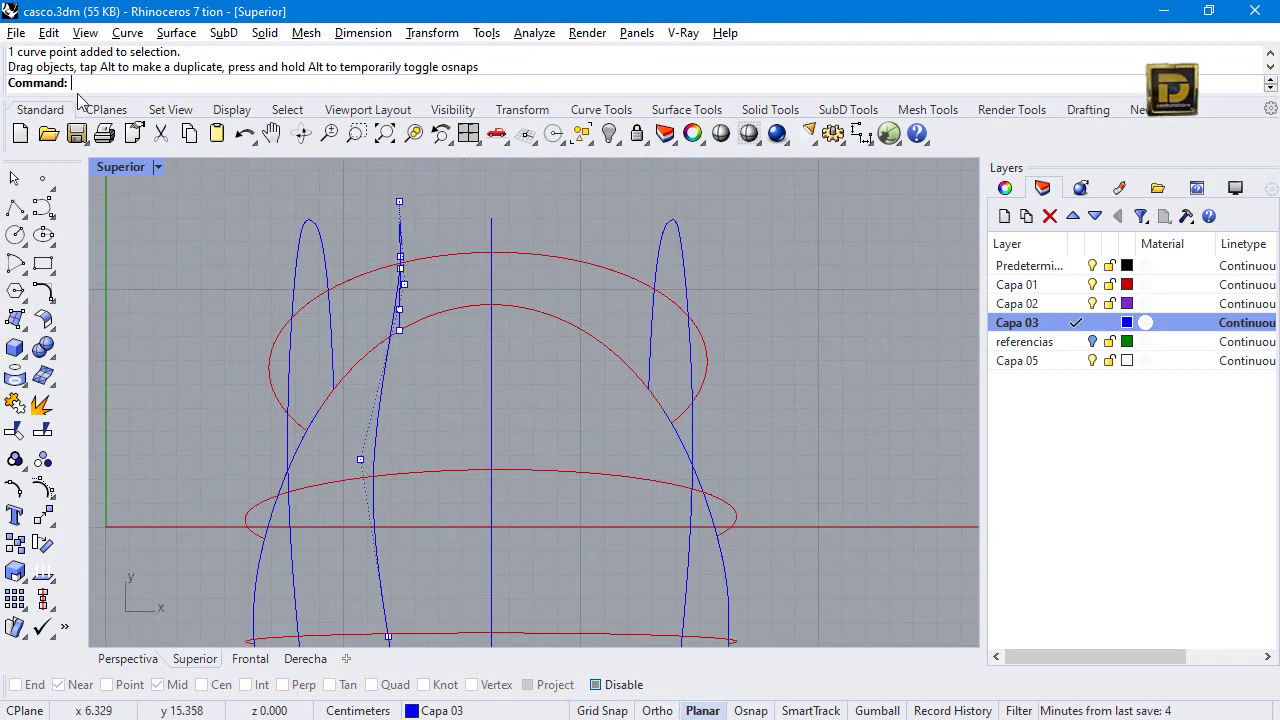
double_click(115, 164)
scroll(692, 300, up, 3)
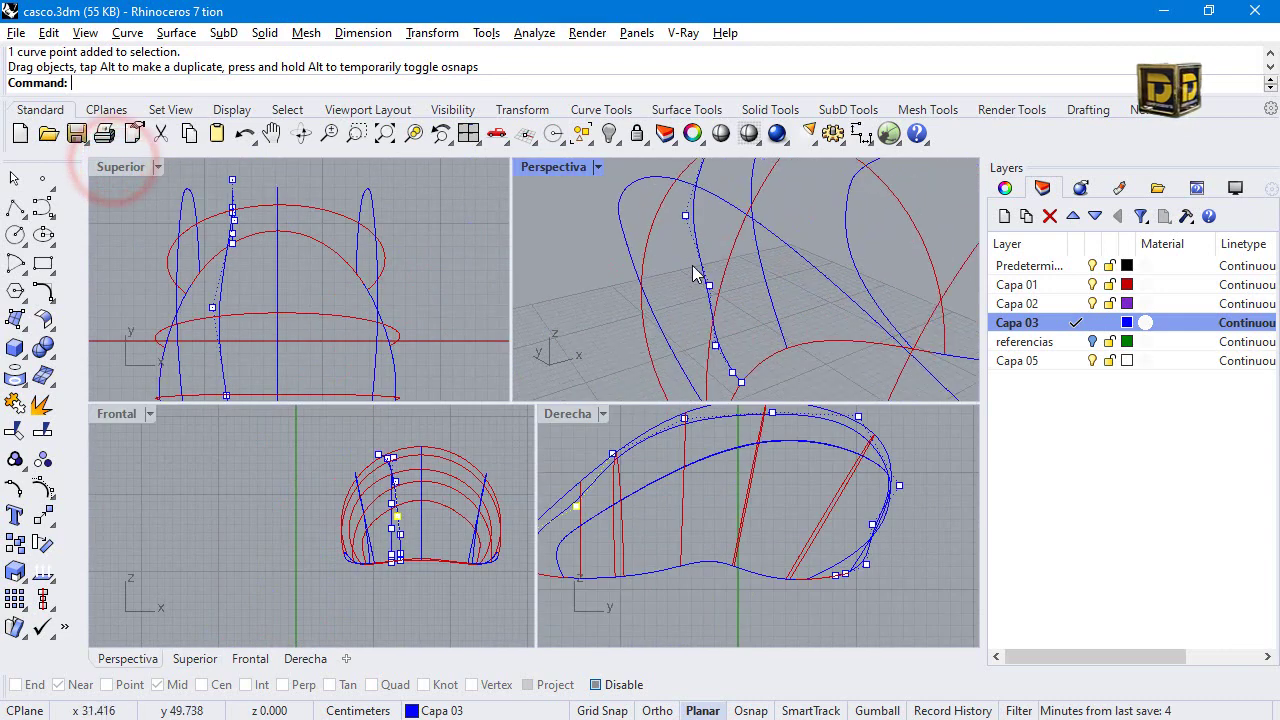
click(686, 216)
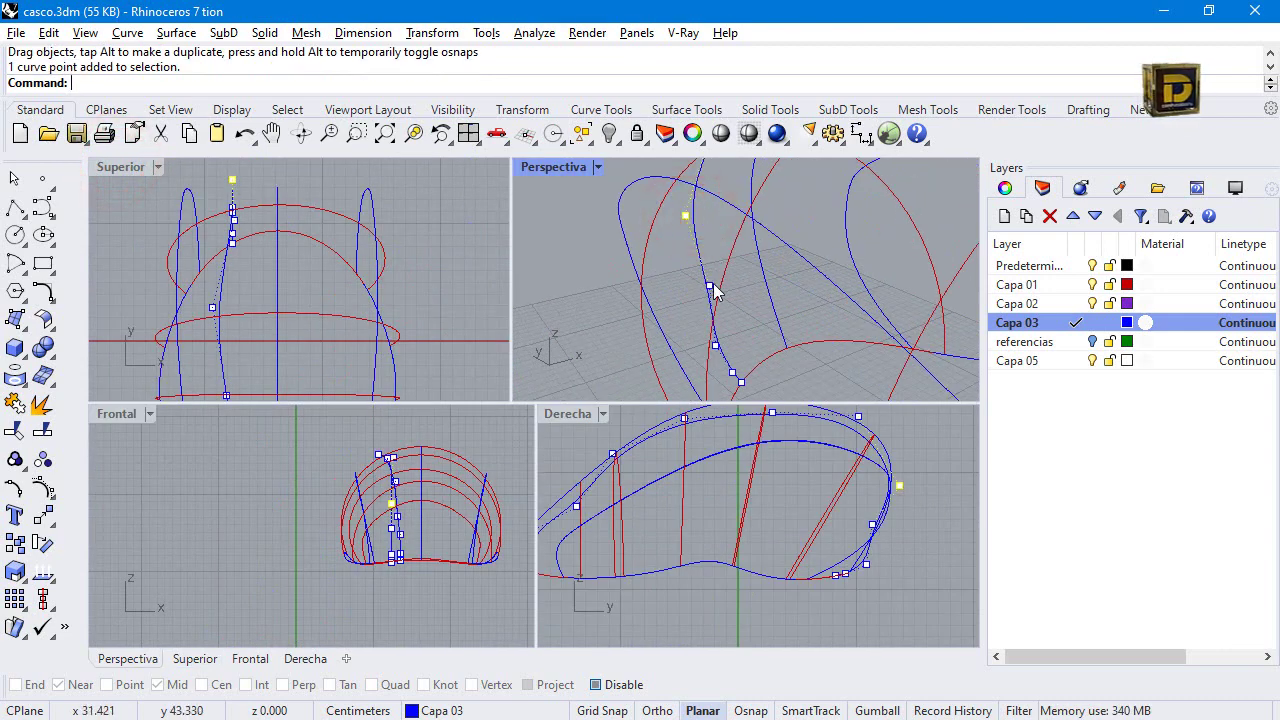
drag(711, 286, 709, 287)
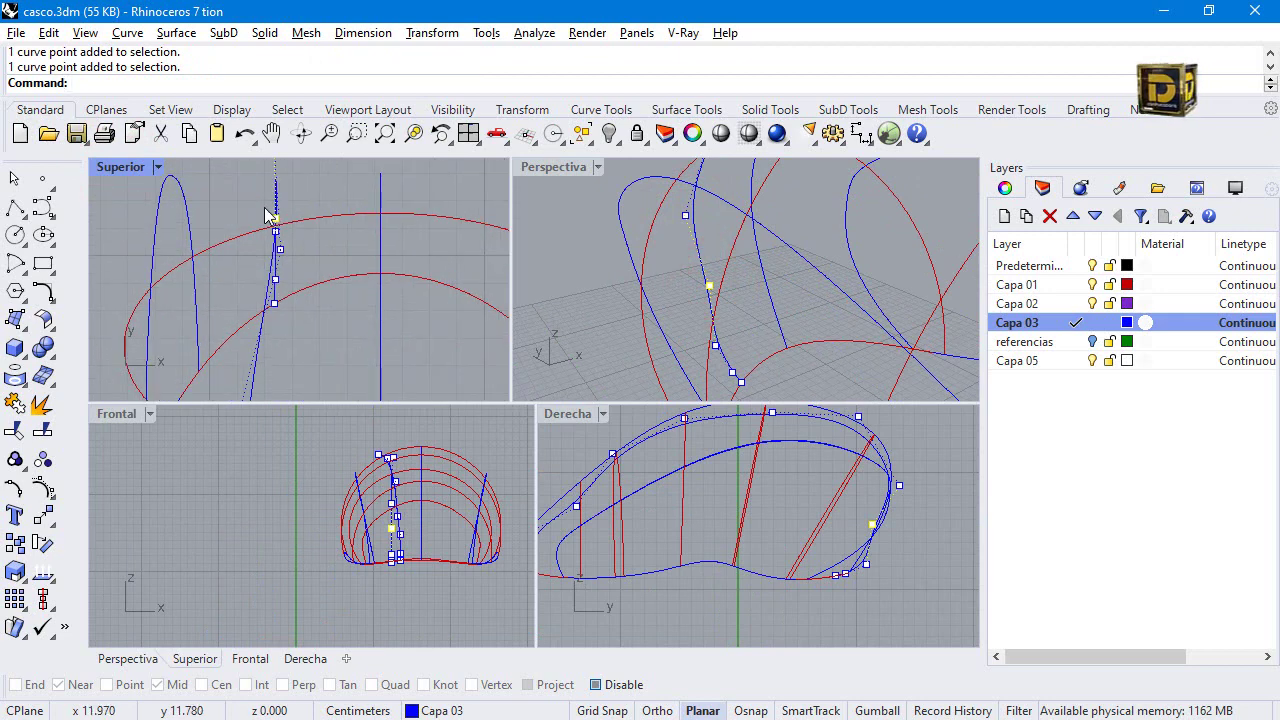
key(ctrl+z)
Move the intermediate profile's upper control point near the positive-Y end toward smaller X in the top view, and hide the control points.
click(787, 213)
scroll(281, 260, up, 2)
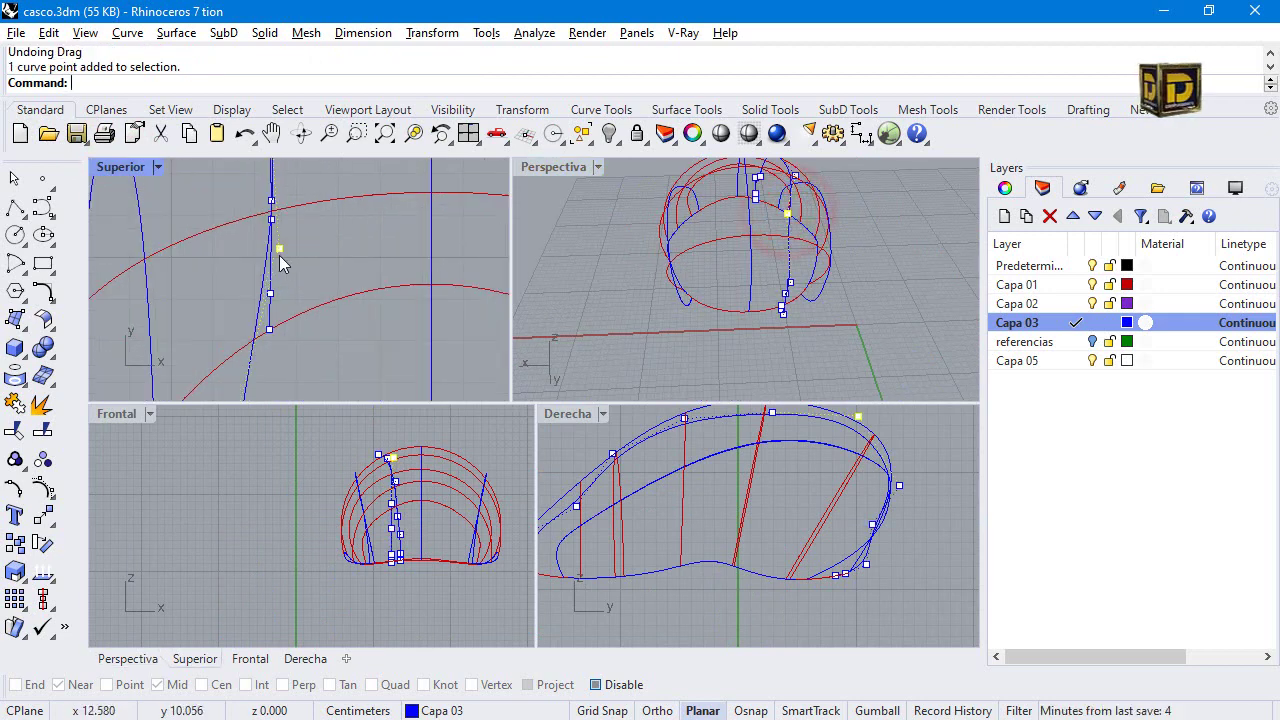
drag(278, 255, 245, 252)
scroll(302, 246, down, 4)
key(Escape)
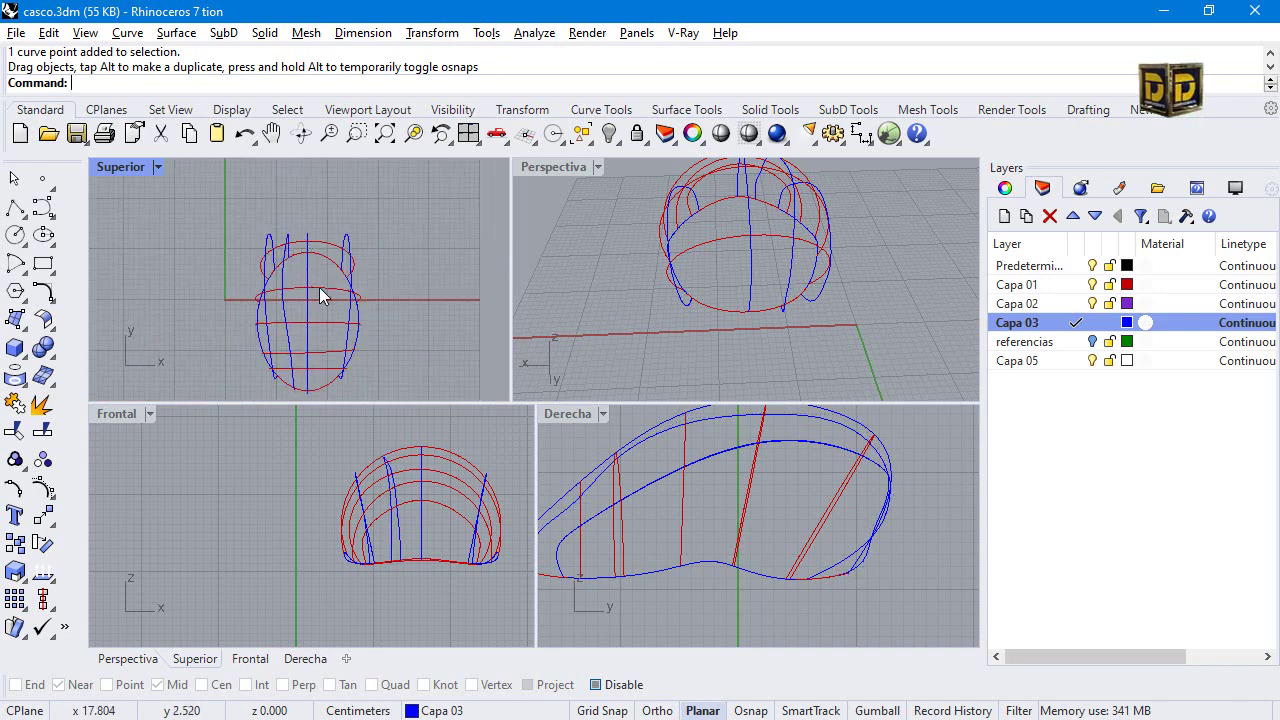
Show the intermediate profile's control points again and move the one near the negative-Y end slightly up and toward larger X in the front view.
scroll(686, 246, down, 3)
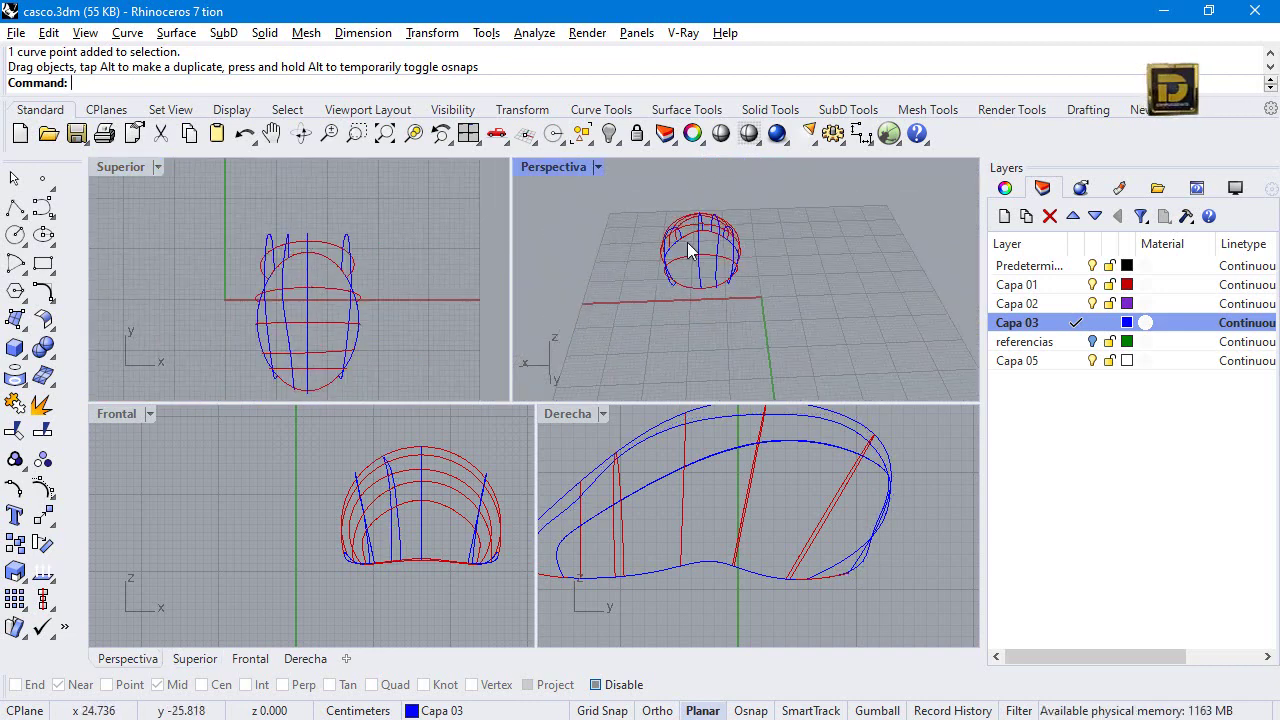
scroll(723, 271, up, 1)
click(718, 267)
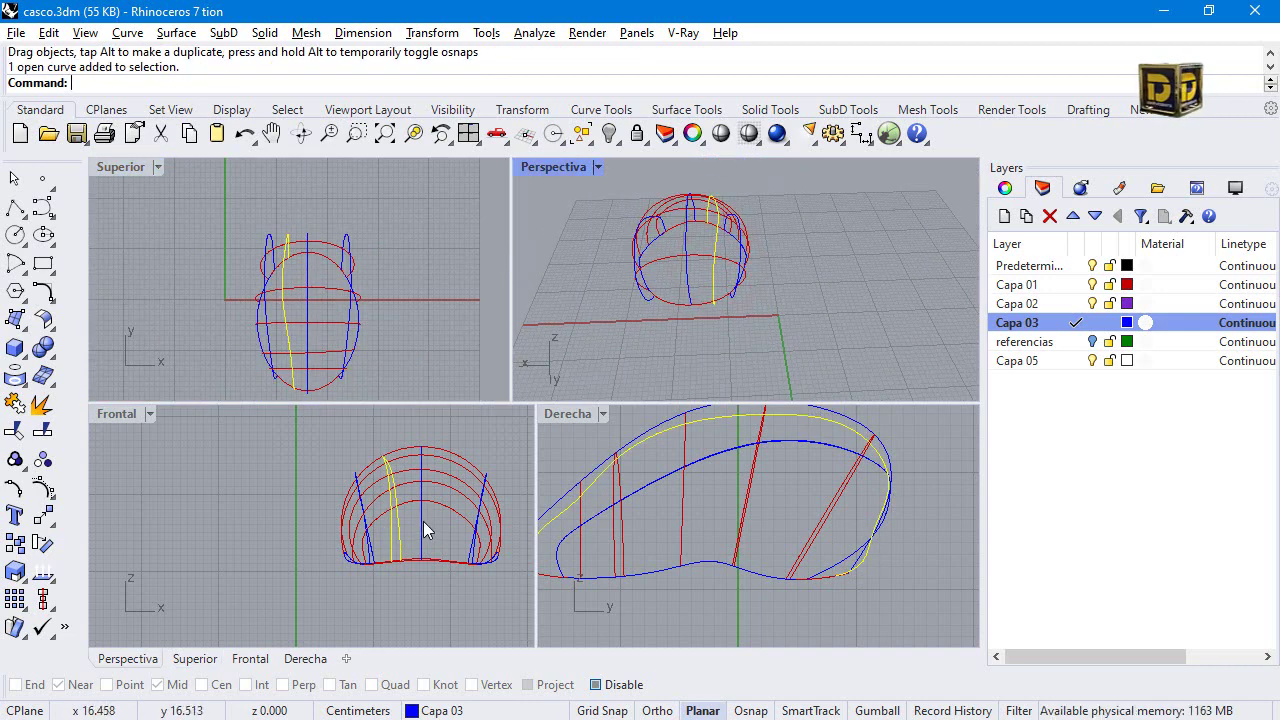
scroll(385, 530, up, 2)
click(43, 487)
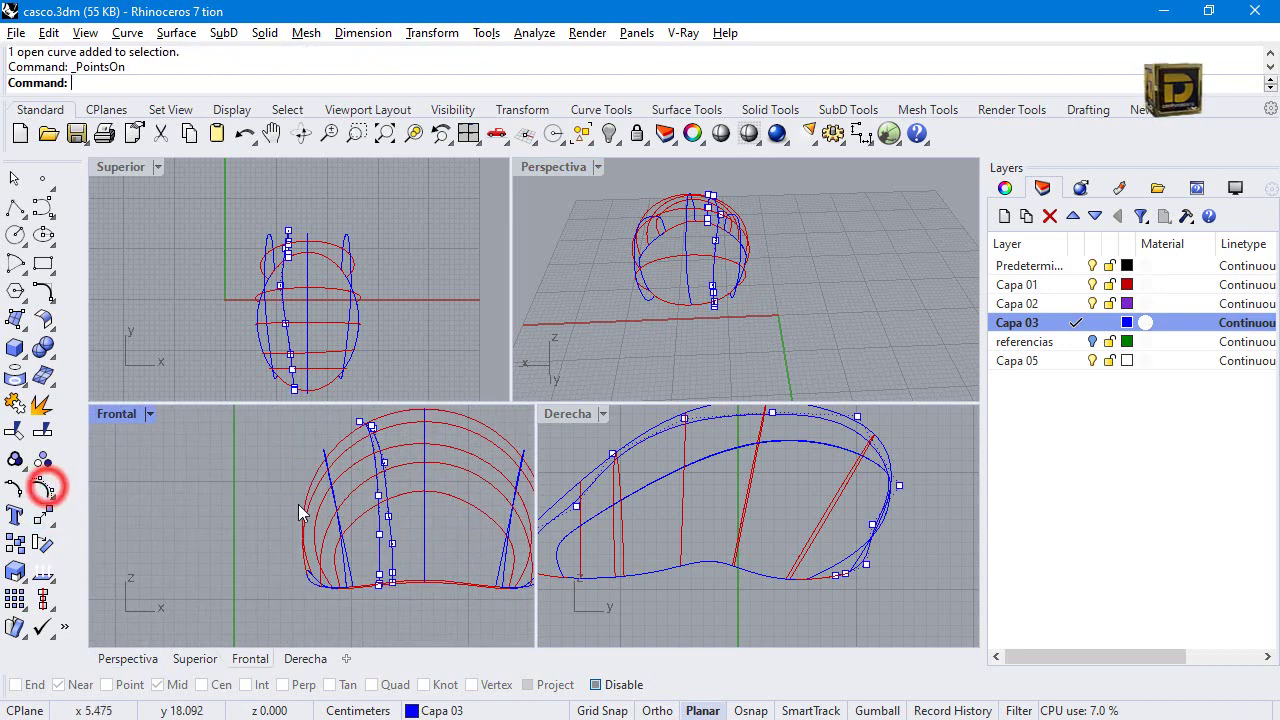
scroll(395, 520, up, 2)
drag(389, 512, 398, 505)
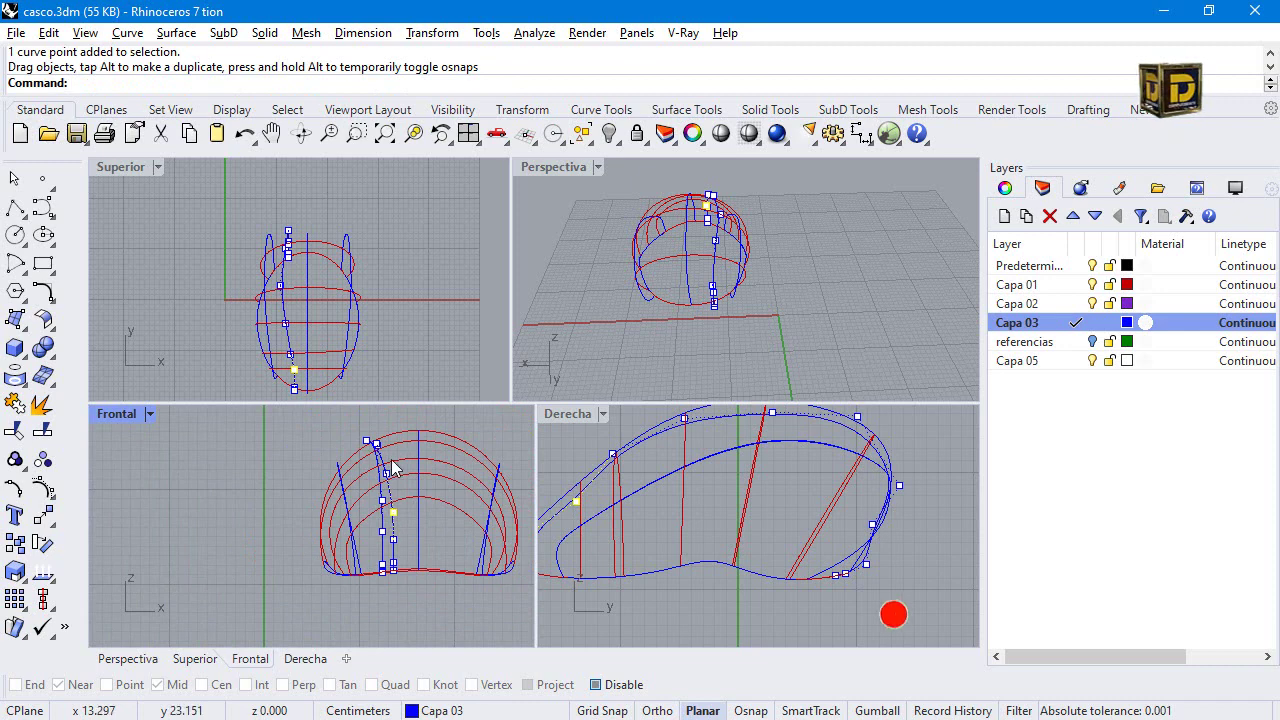
Try to shift the intermediate profile's topmost control points toward the central profile in the front view, and undo the moves.
scroll(362, 440, up, 5)
drag(368, 430, 394, 444)
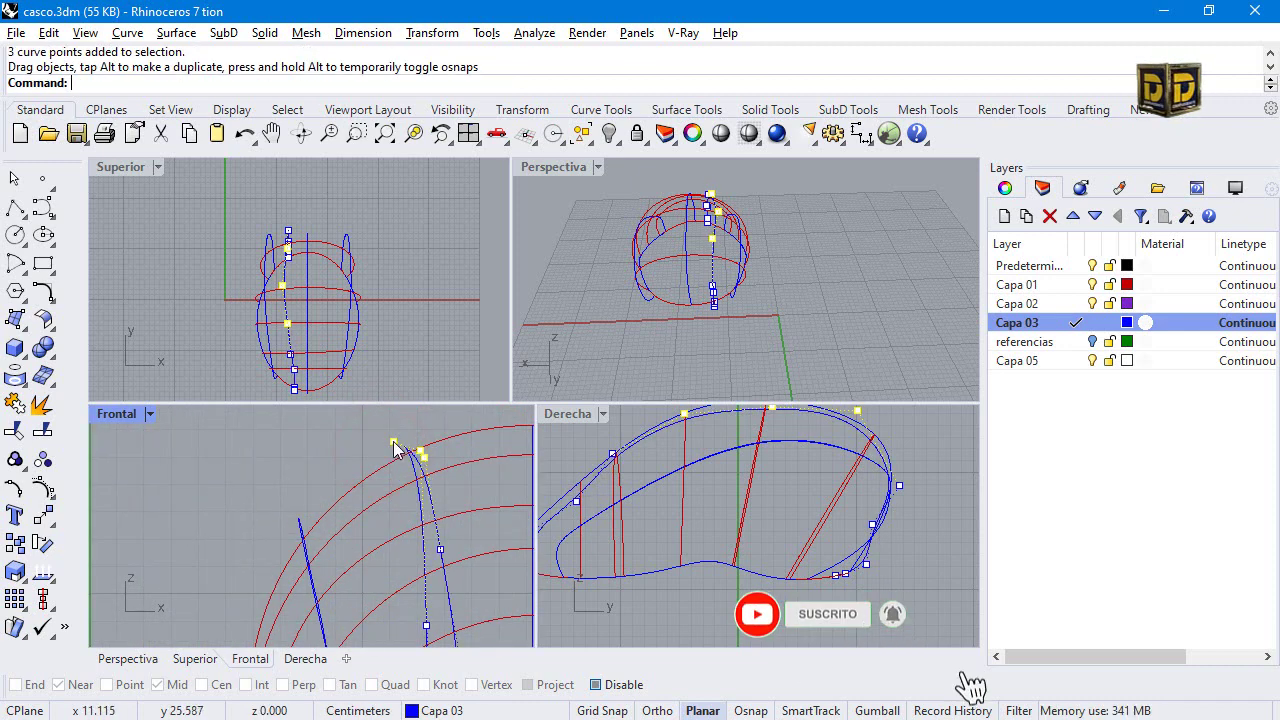
key(ctrl+z)
click(422, 451)
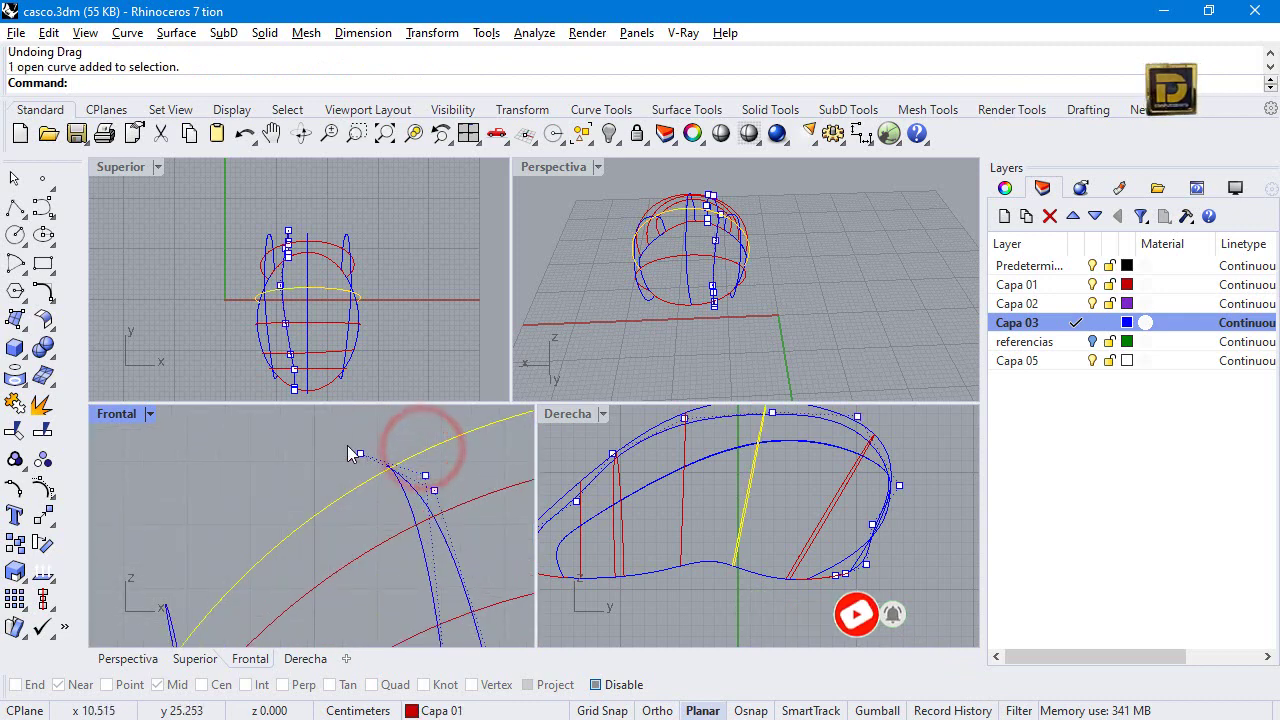
click(362, 448)
click(362, 448)
drag(362, 448, 390, 450)
key(ctrl+z)
Show the smaller-X side profile's control points and delete two of them at its positive-Y tip.
right_drag(640, 300, 737, 302)
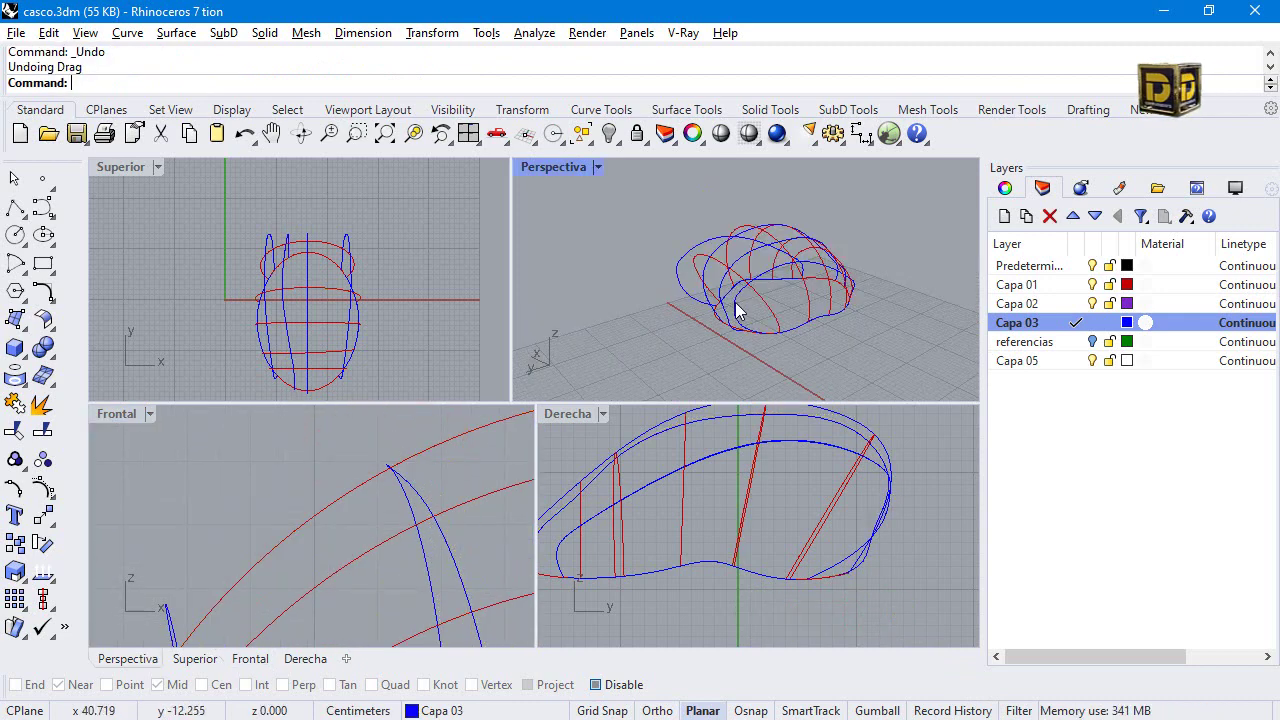
click(737, 310)
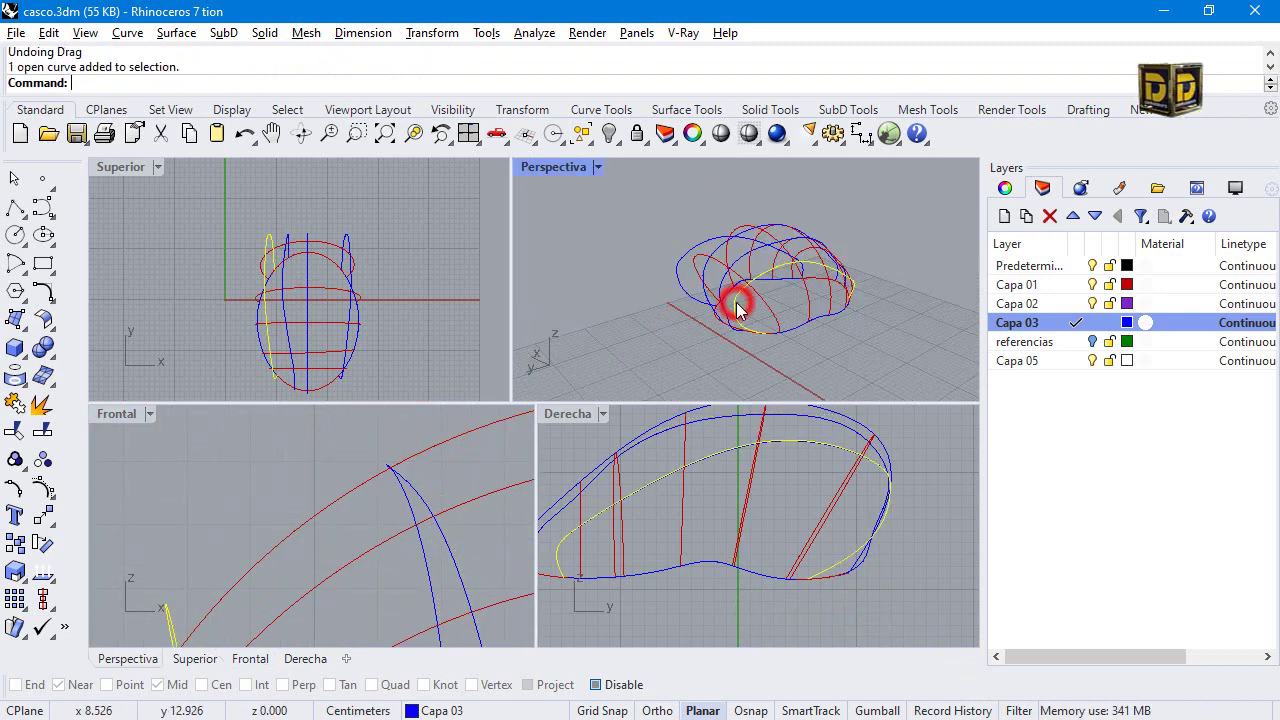
click(275, 260)
scroll(272, 250, up, 3)
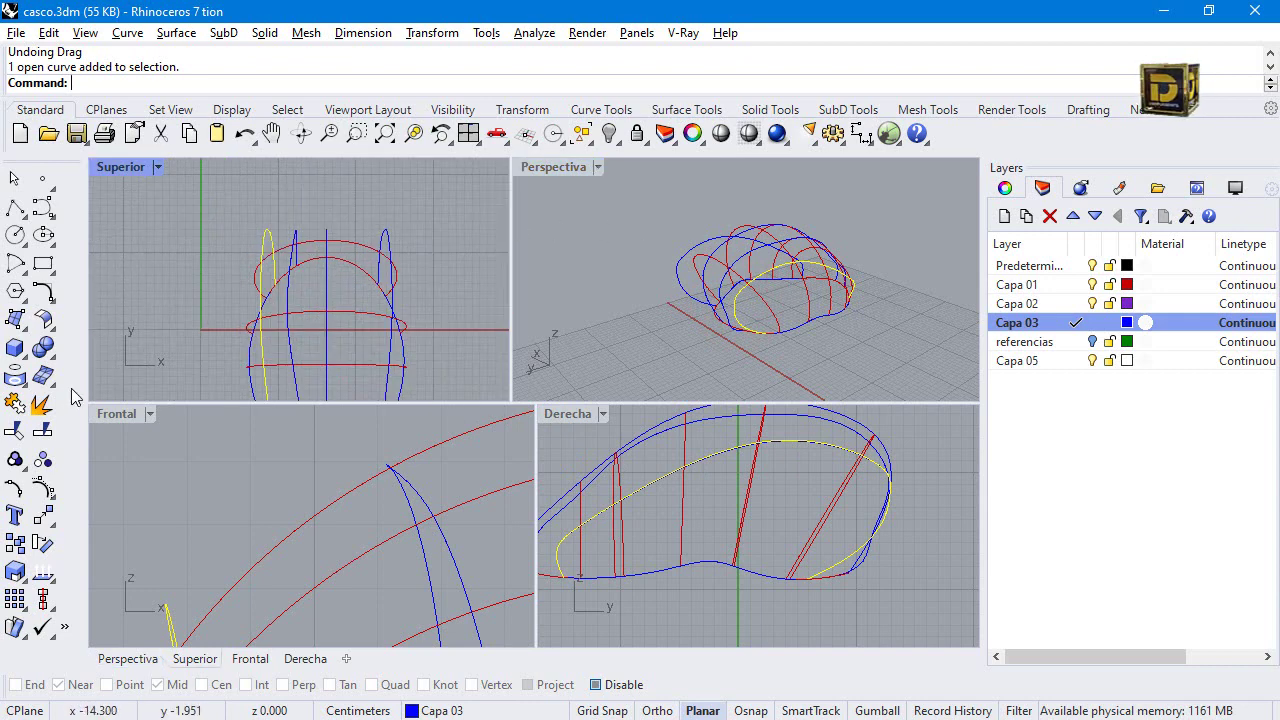
click(43, 489)
scroll(275, 225, up, 4)
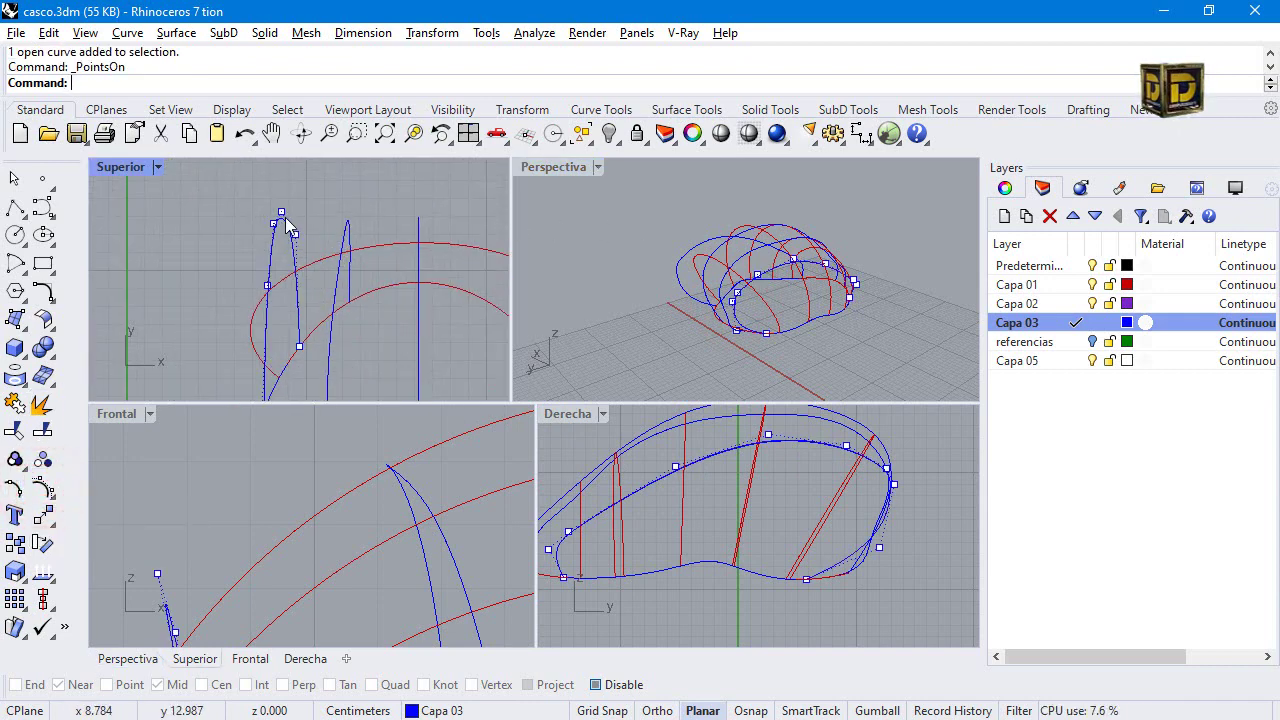
click(283, 215)
key(Delete)
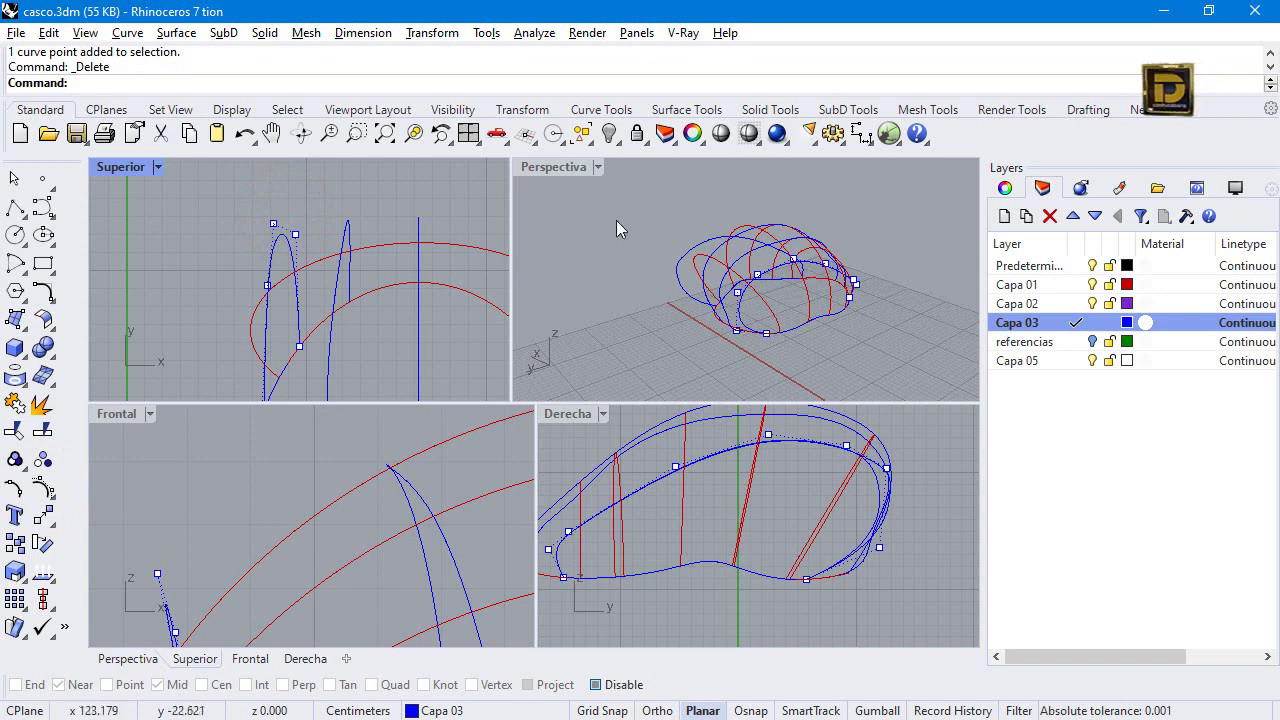
click(697, 280)
right_drag(697, 280, 517, 224)
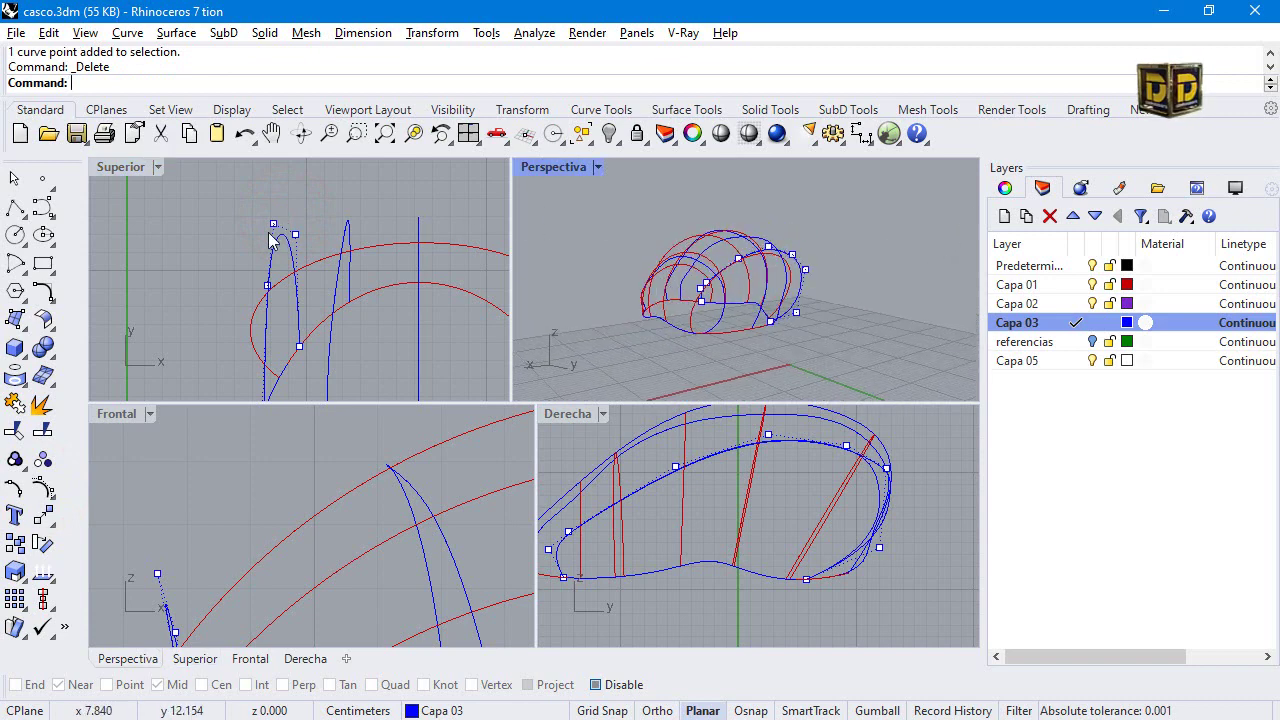
drag(281, 219, 302, 231)
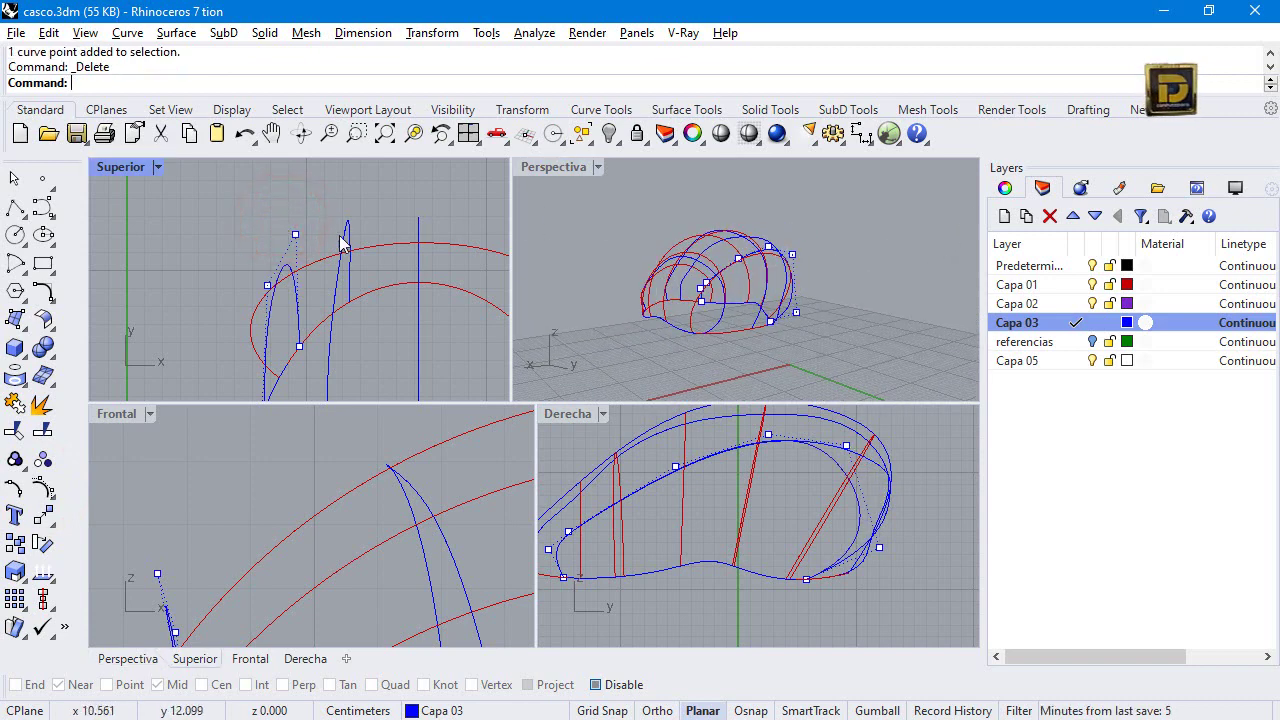
Delete the two matching control points at the larger-X side profile's positive-Y tip, and hide the control points.
right_drag(579, 260, 697, 284)
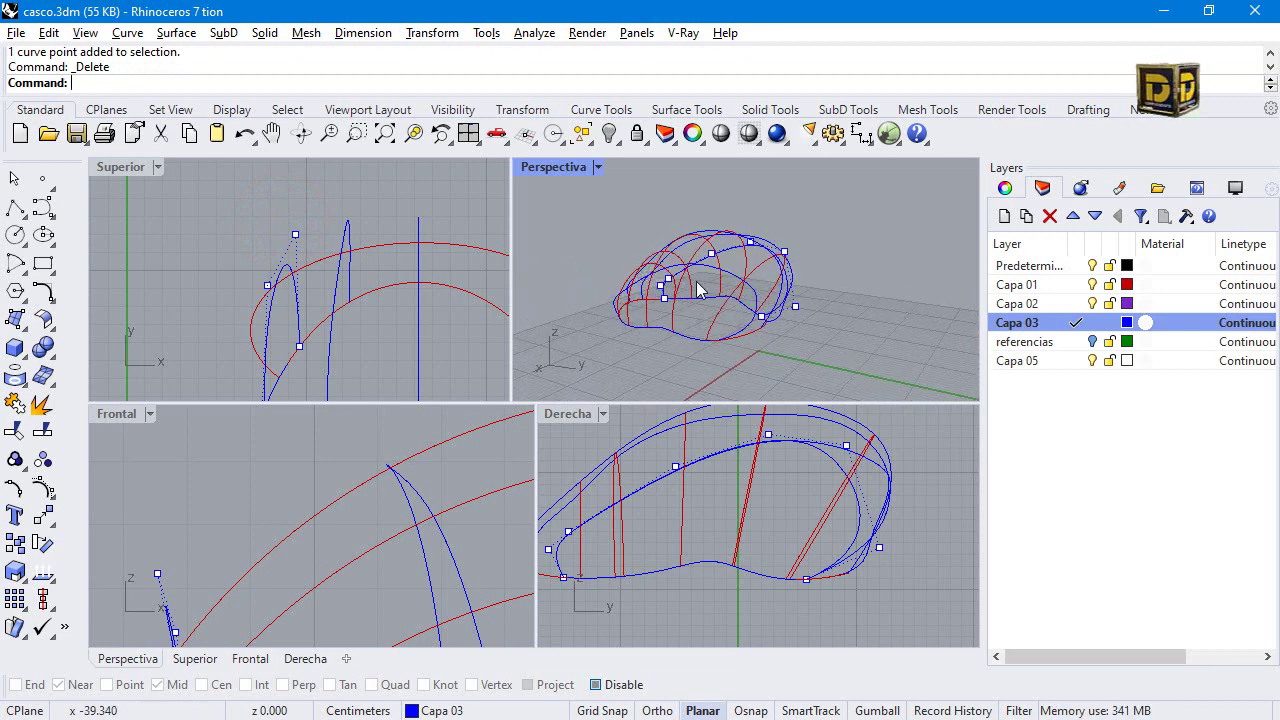
click(760, 302)
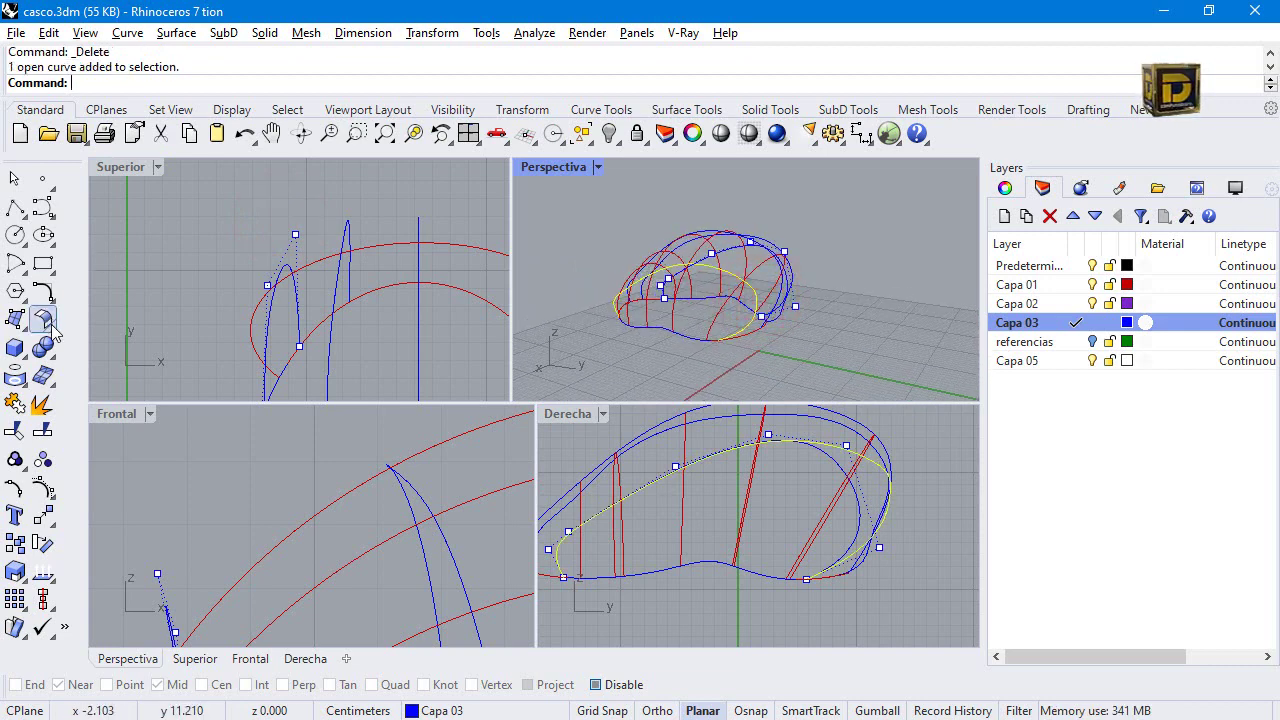
click(45, 486)
scroll(198, 275, down, 3)
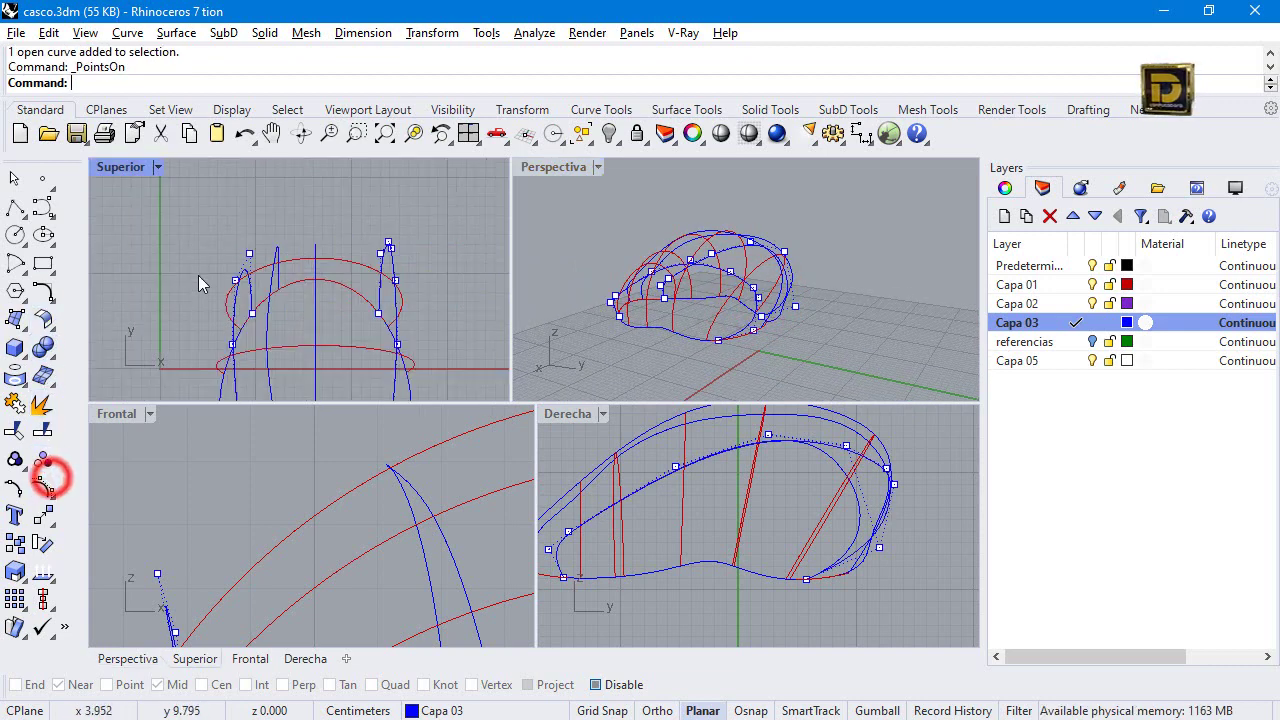
scroll(333, 262, up, 4)
click(339, 264)
key(Delete)
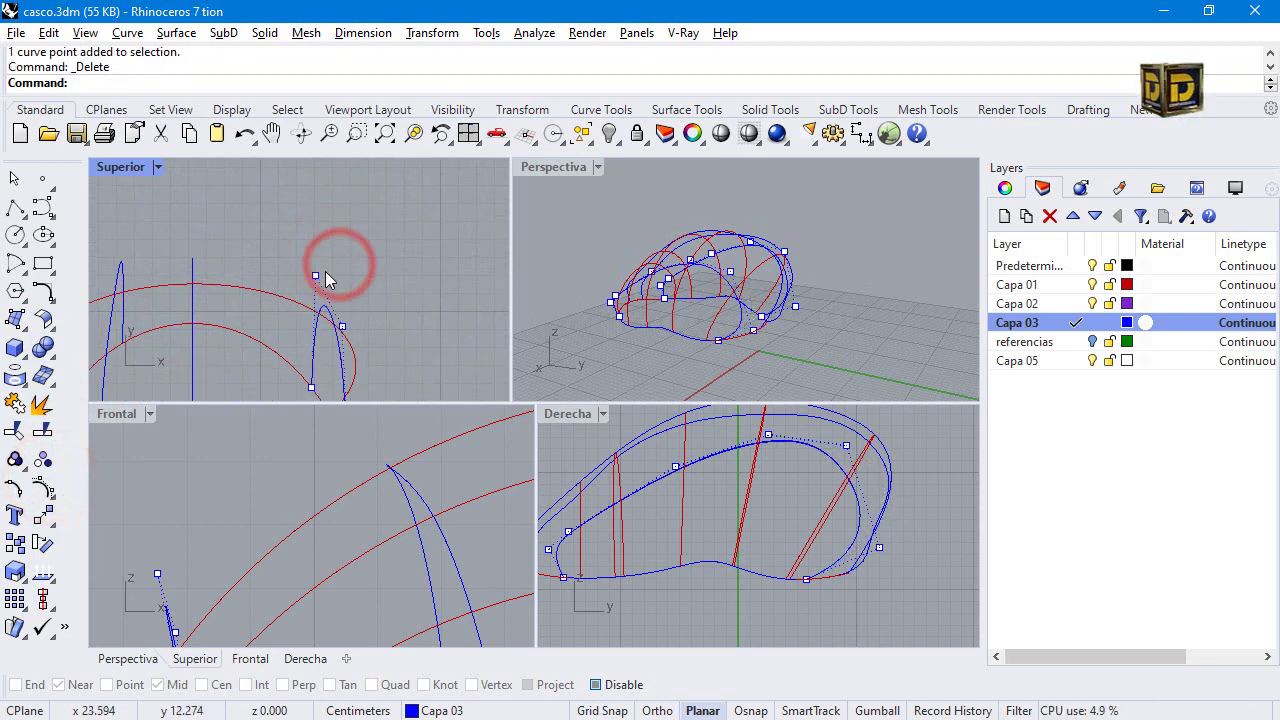
right_drag(685, 312, 820, 310)
right_drag(470, 304, 278, 304)
right_drag(748, 269, 883, 280)
key(Escape)
Show the intermediate profile's control points and move the one on its lower positive-Y bend outward toward larger Y in the right view.
double_click(533, 166)
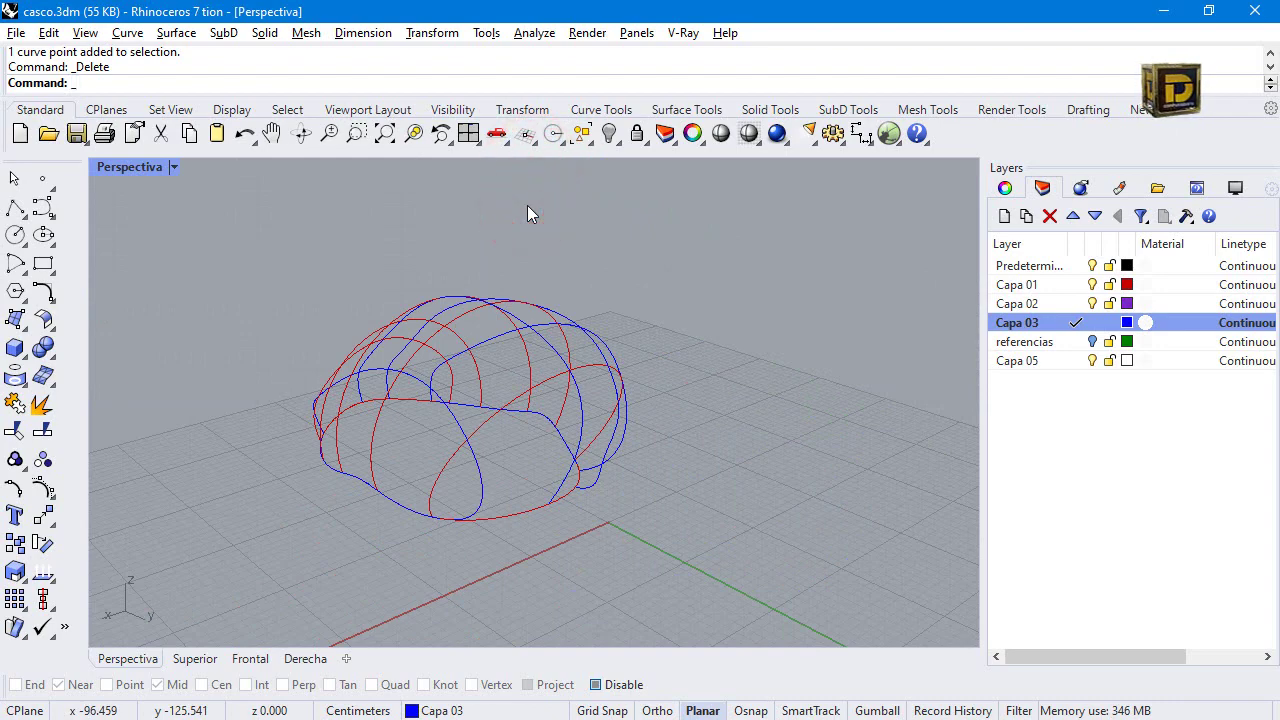
key(Return)
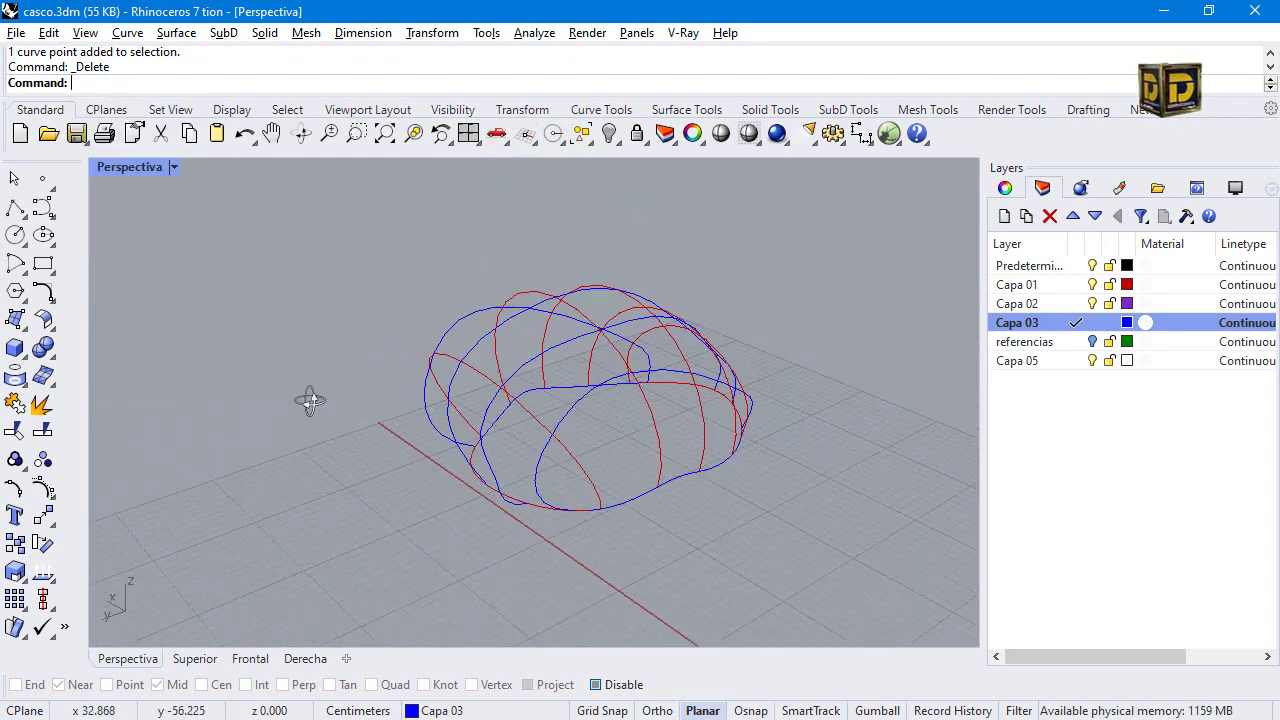
double_click(147, 168)
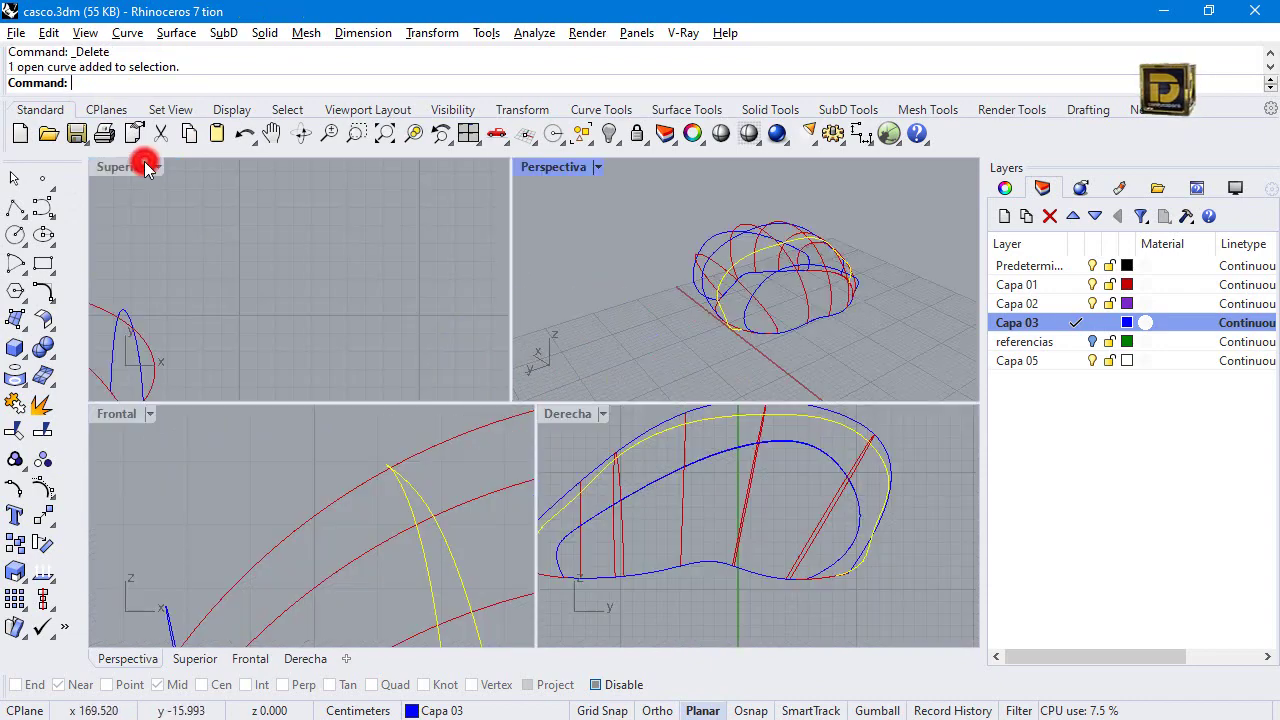
click(43, 487)
scroll(914, 540, up, 5)
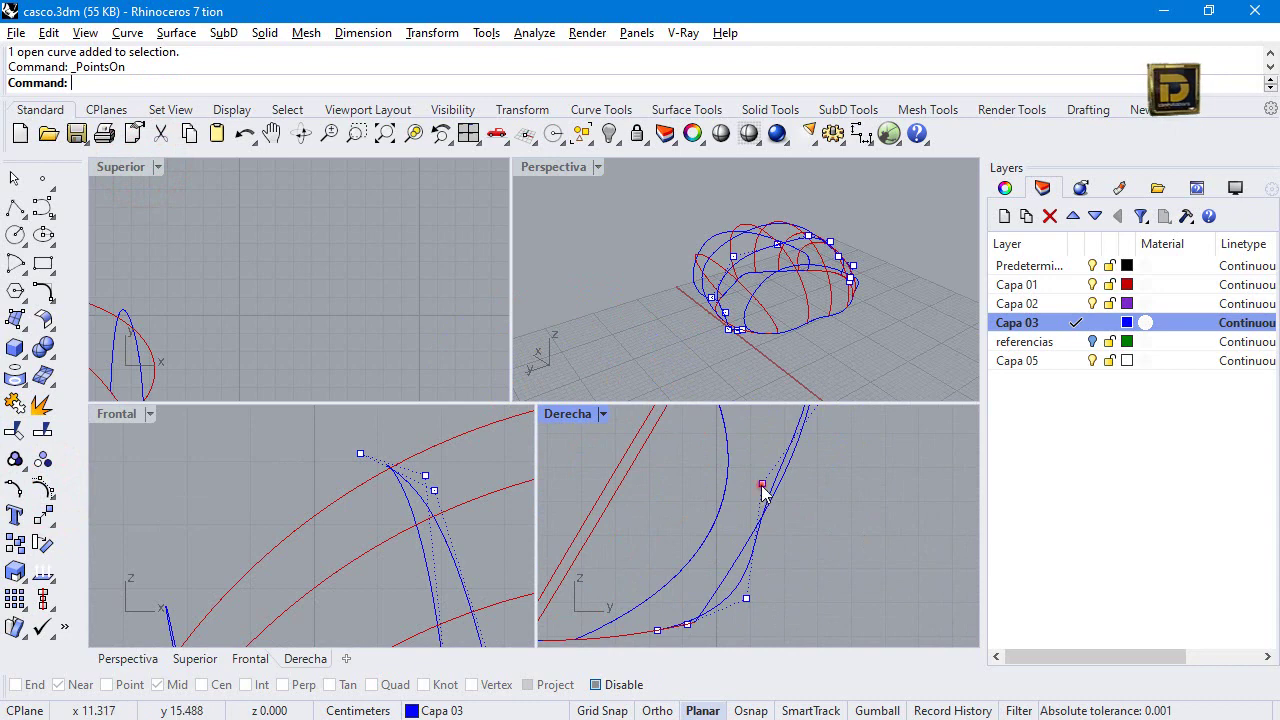
drag(762, 488, 790, 500)
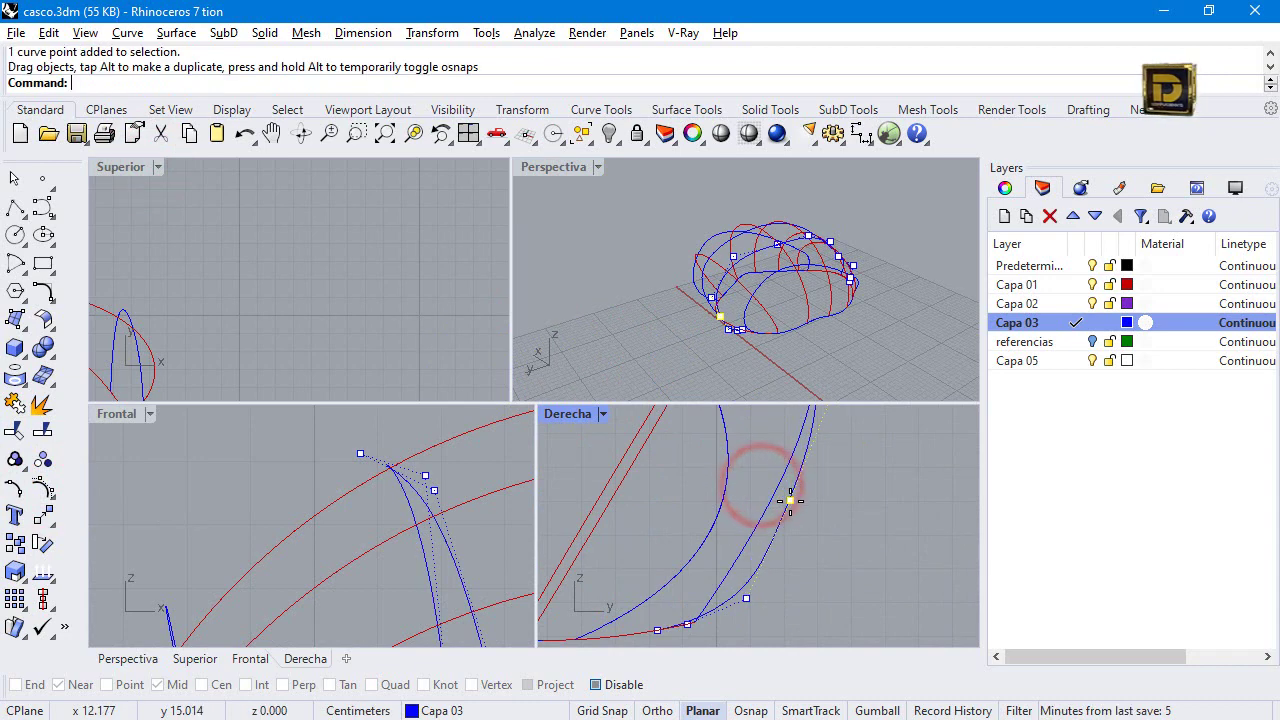
Move the next lower control point on the intermediate profile's bend slightly up and toward smaller Y, and hide the control points.
double_click(746, 598)
drag(746, 598, 734, 583)
key(ctrl+z)
click(837, 594)
key(ctrl+z)
click(752, 597)
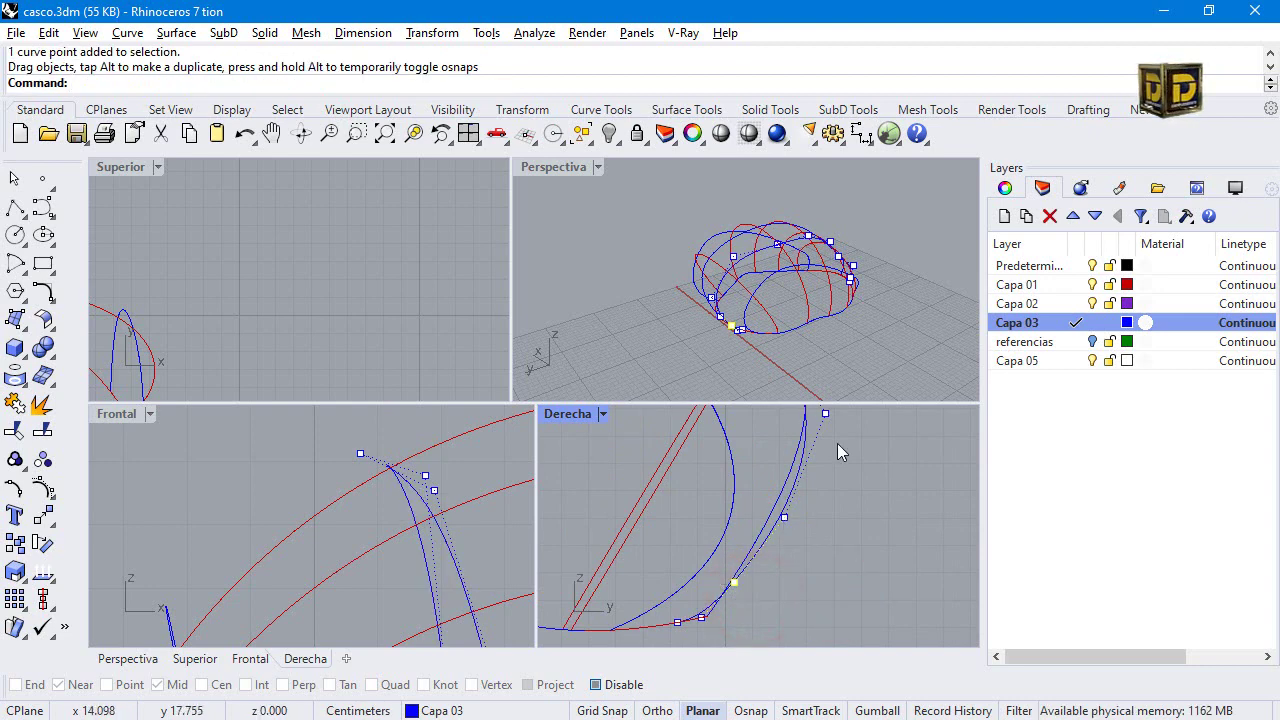
scroll(837, 443, down, 4)
key(Escape)
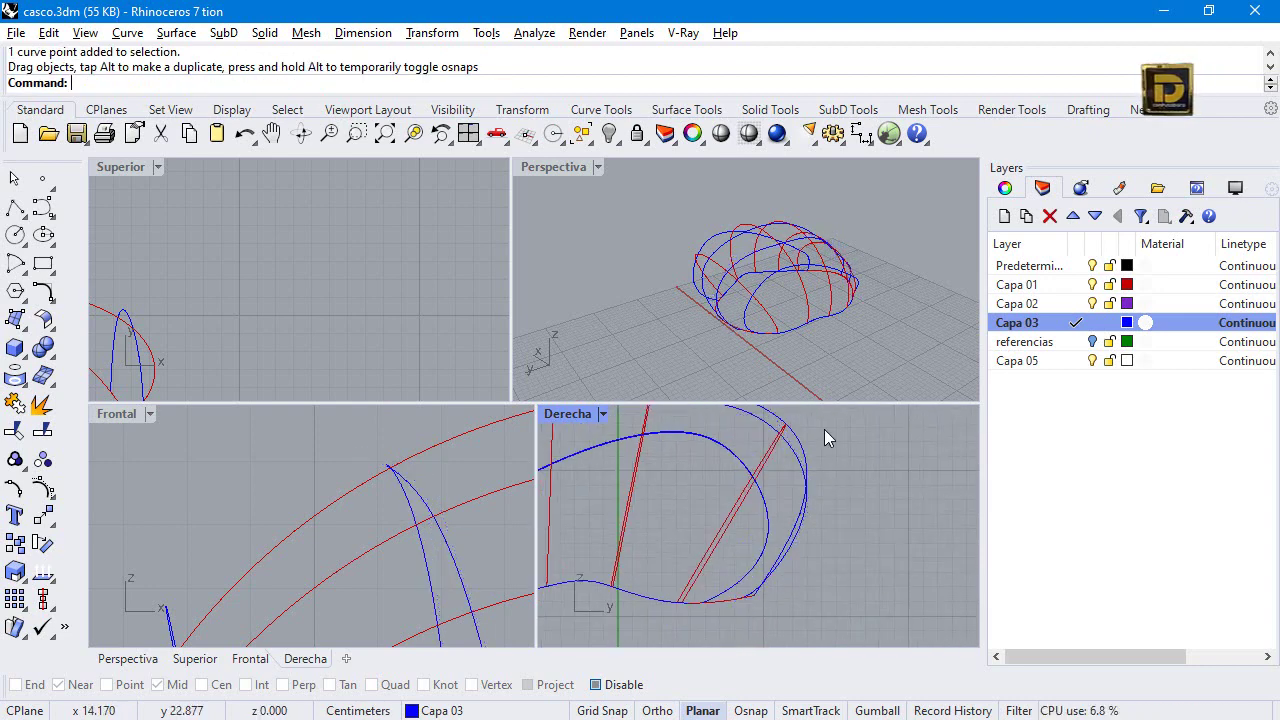
Mirror the adjusted intermediate profile across the central profile in the top view, with object snaps enabled, keeping the original.
right_drag(763, 286, 872, 313)
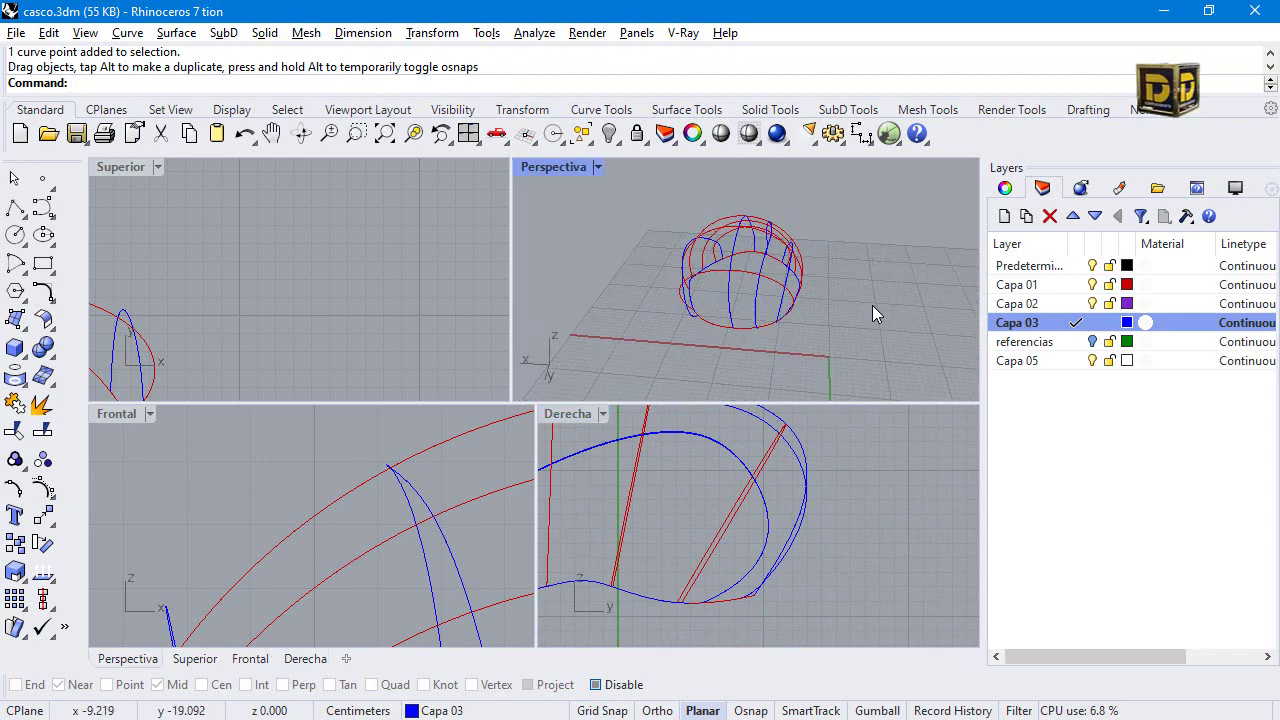
click(768, 268)
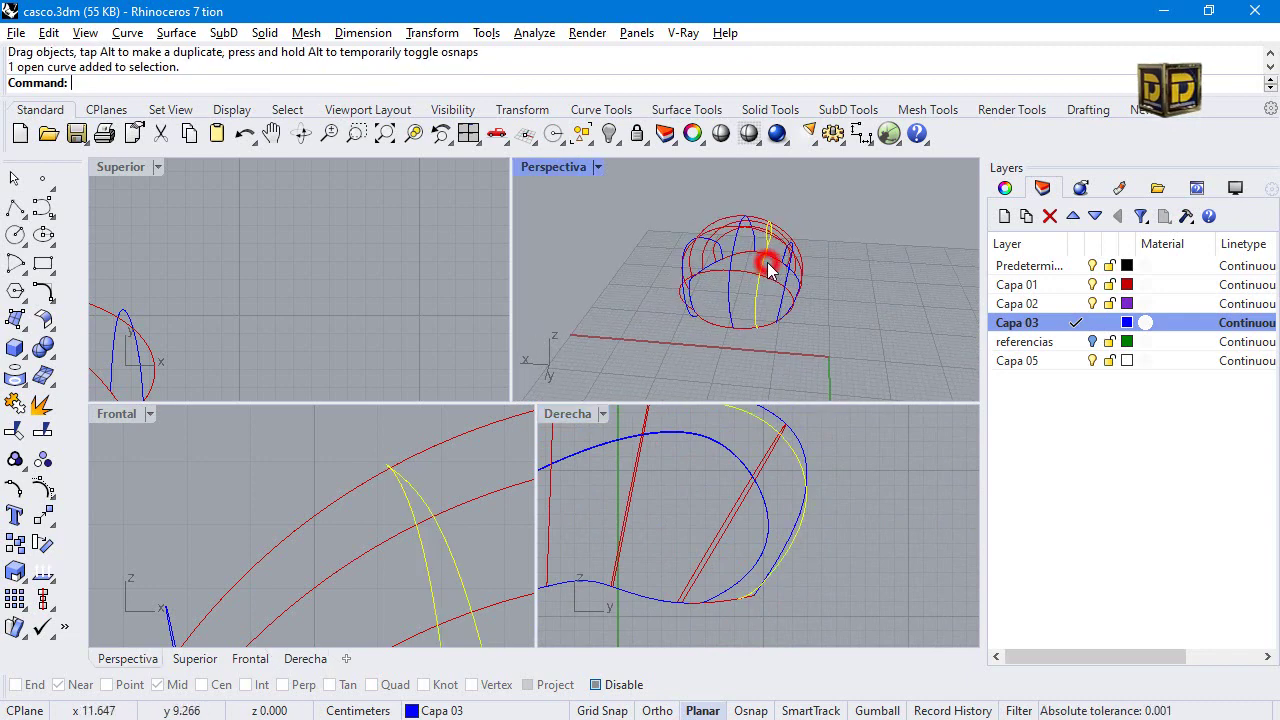
click(44, 518)
click(100, 553)
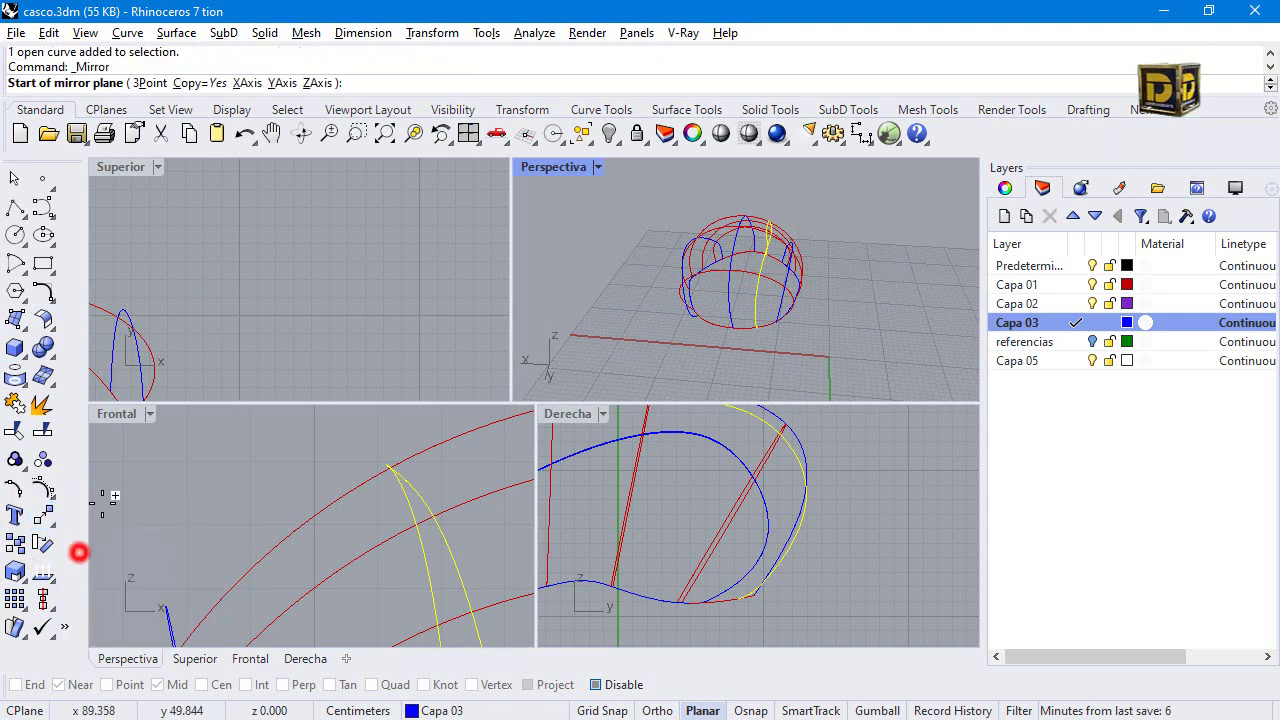
scroll(266, 234, up, 5)
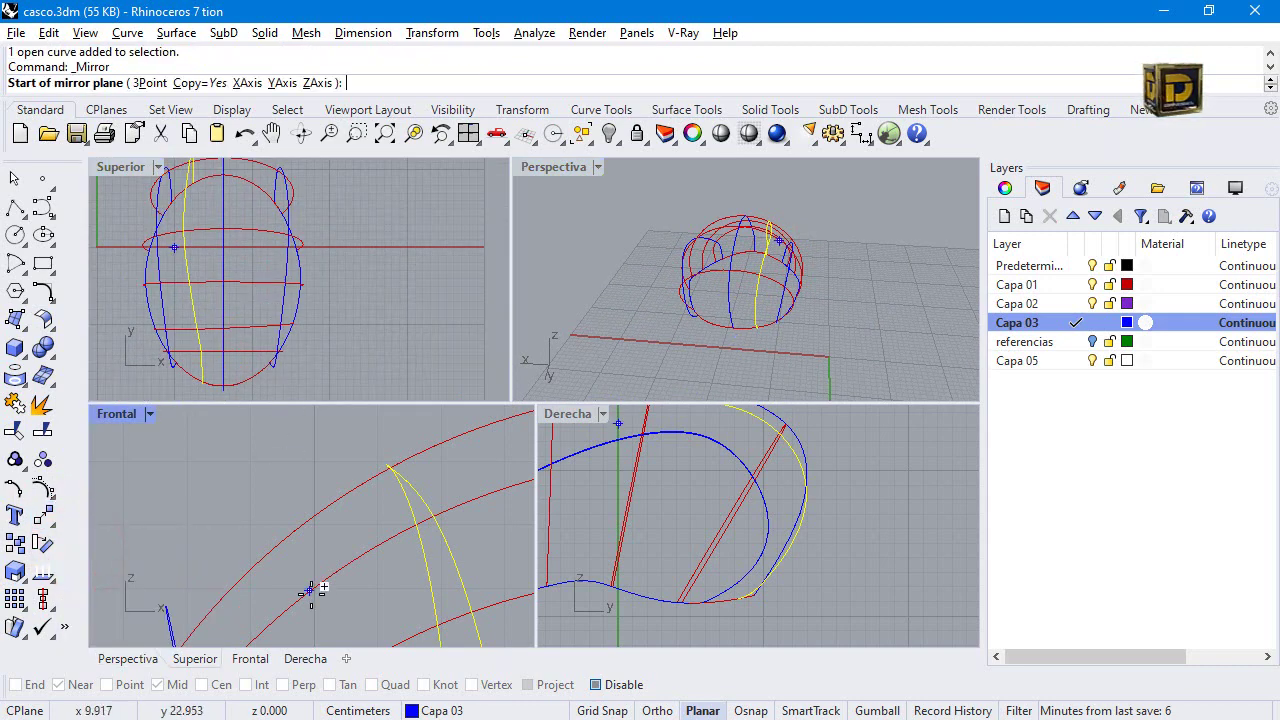
click(624, 685)
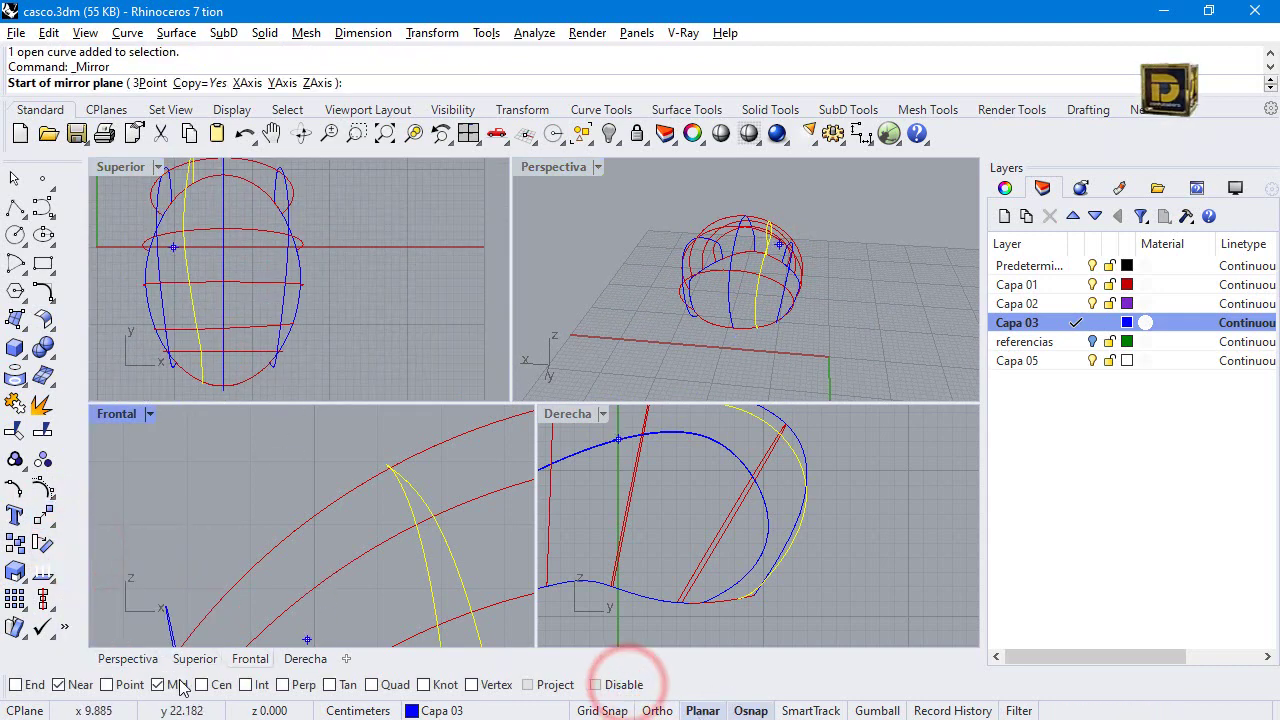
scroll(266, 330, down, 2)
click(230, 205)
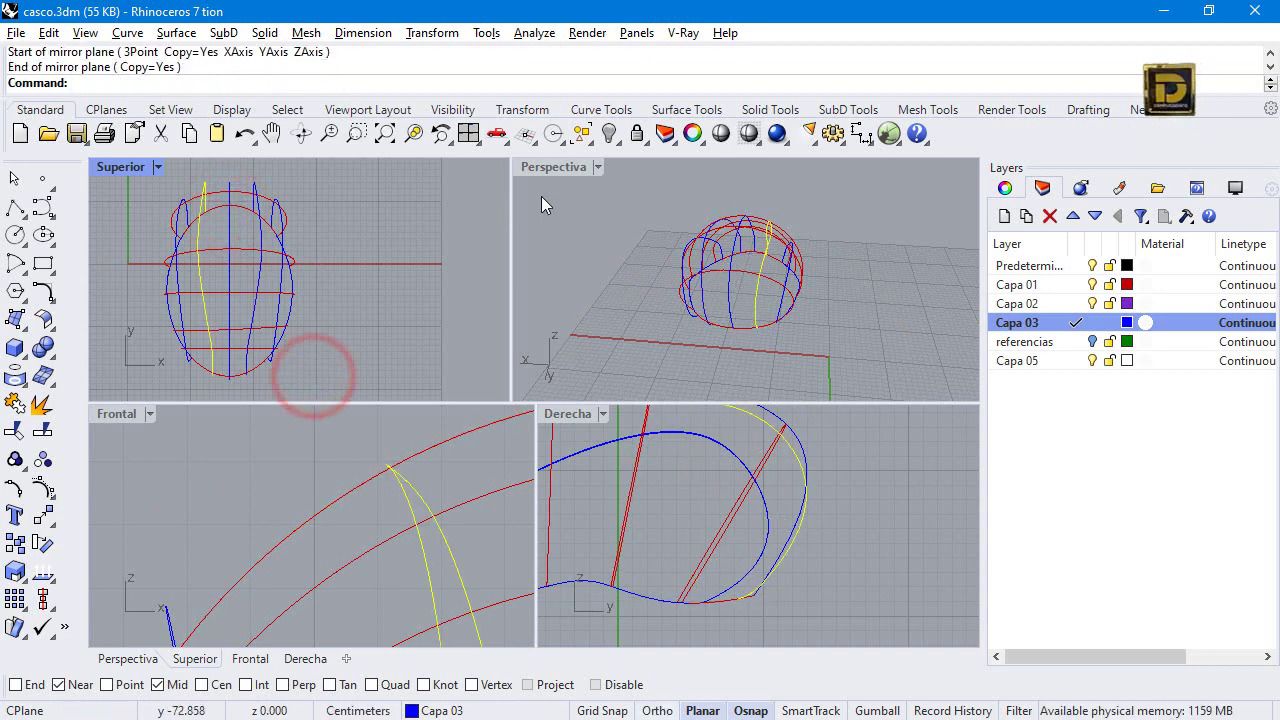
Maximize the perspective view and save the file.
double_click(538, 171)
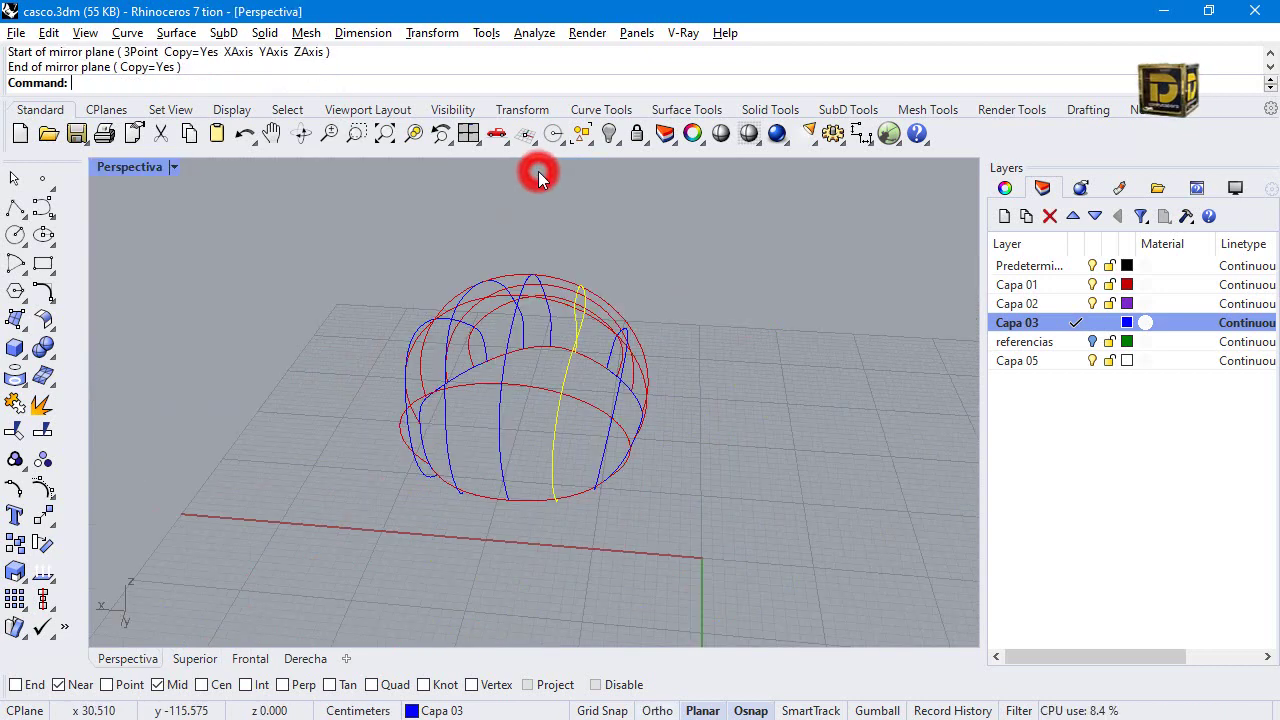
click(16, 32)
click(47, 128)
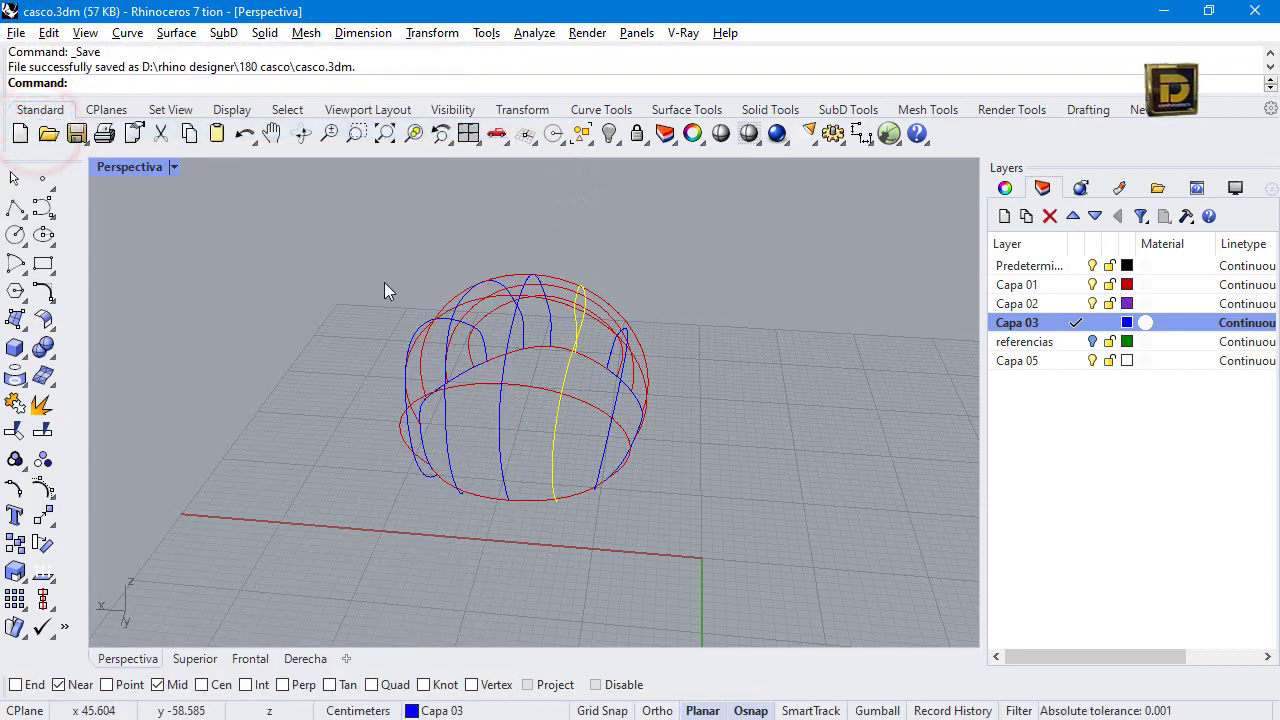
Rotate the helmet wireframe with Turntable at speed 12 to examine the curve network from all sides.
right_drag(569, 399, 870, 388)
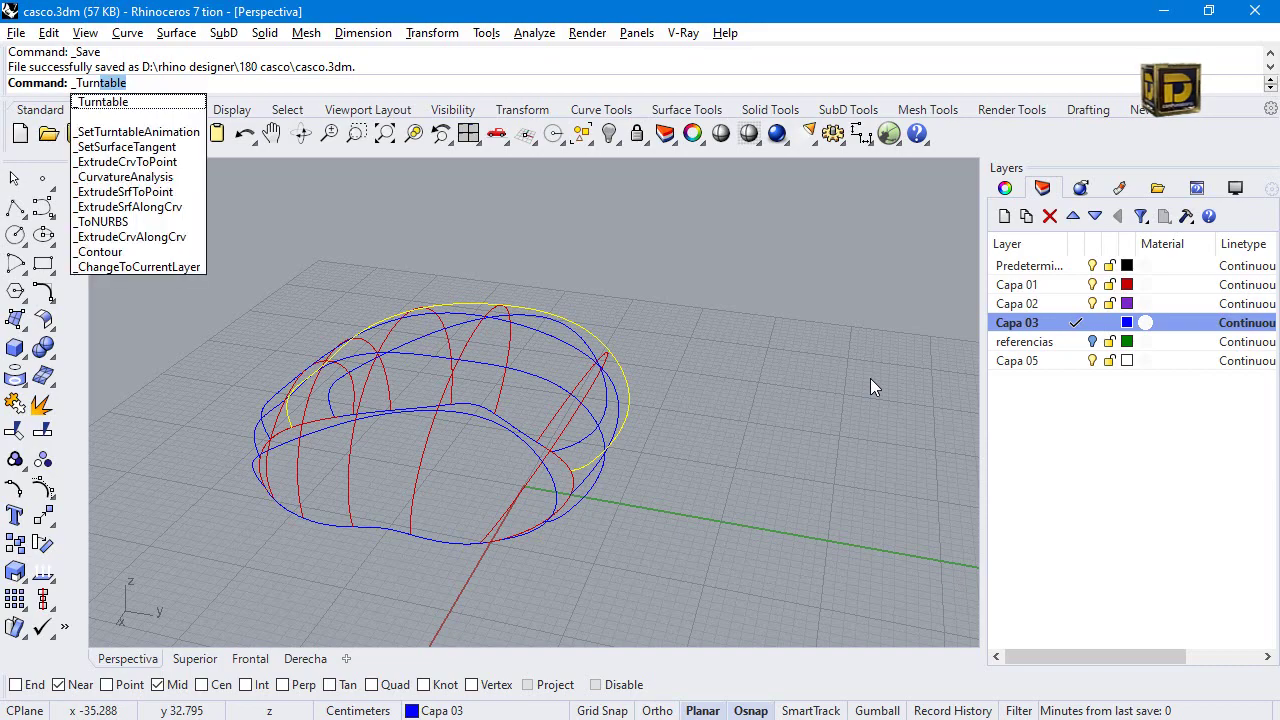
key(Return)
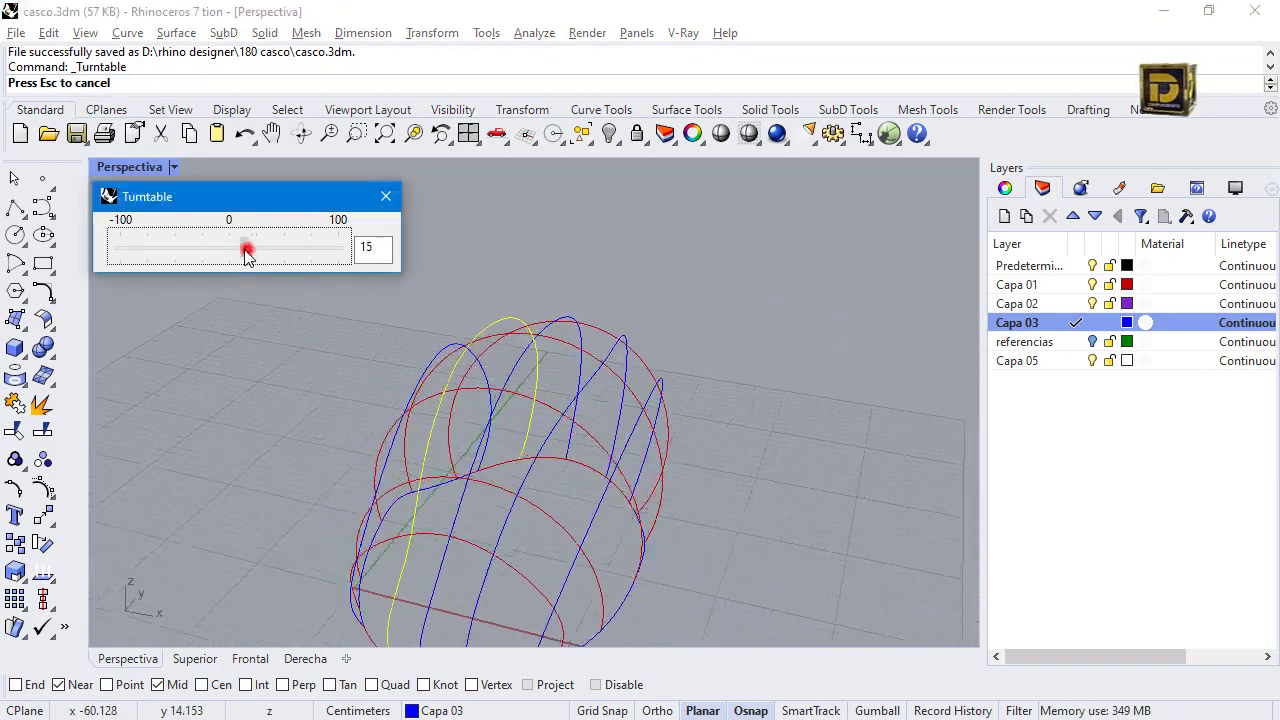
drag(248, 247, 243, 249)
click(375, 203)
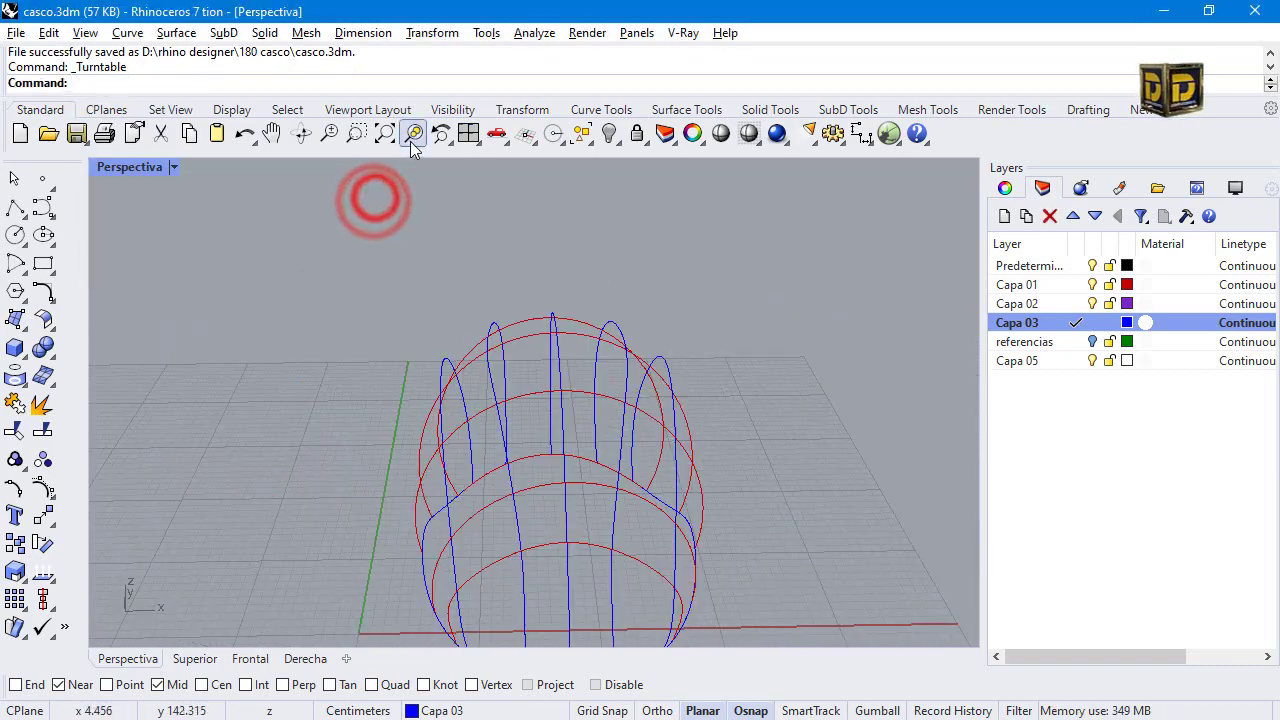
click(384, 136)
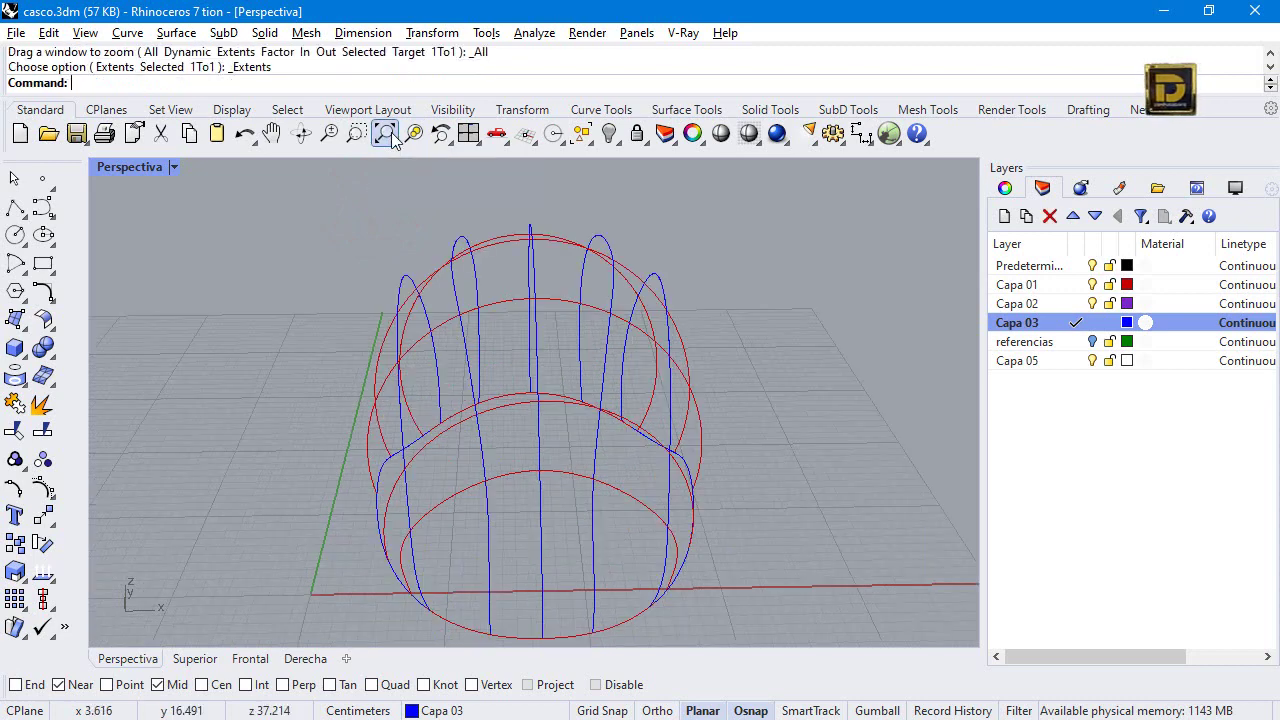
scroll(435, 352, up, 2)
scroll(435, 352, down, 5)
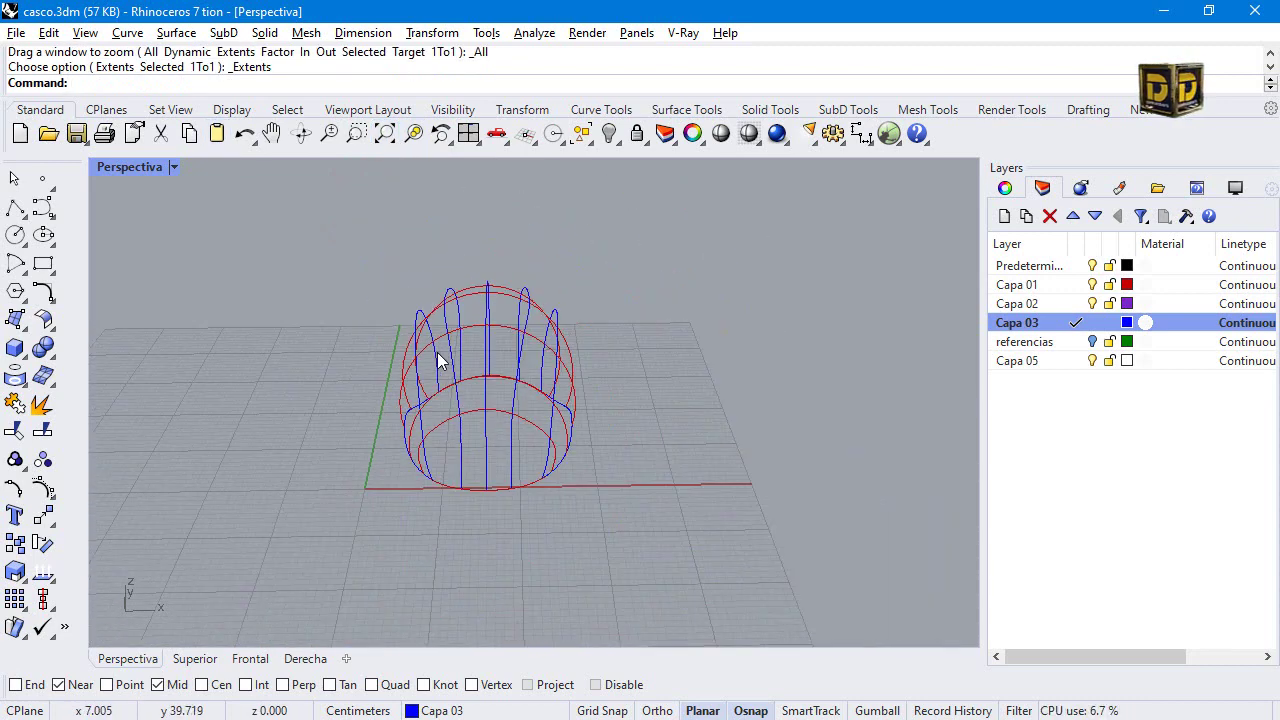
scroll(257, 298, up, 3)
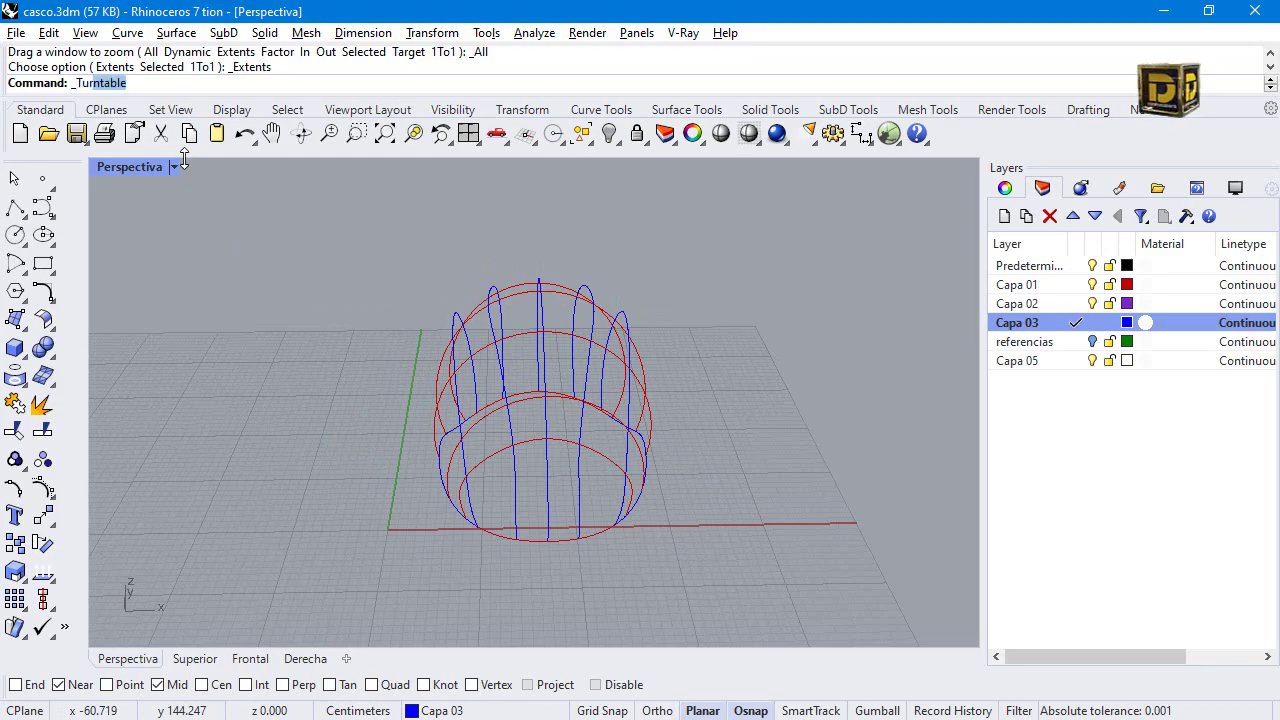
key(Return)
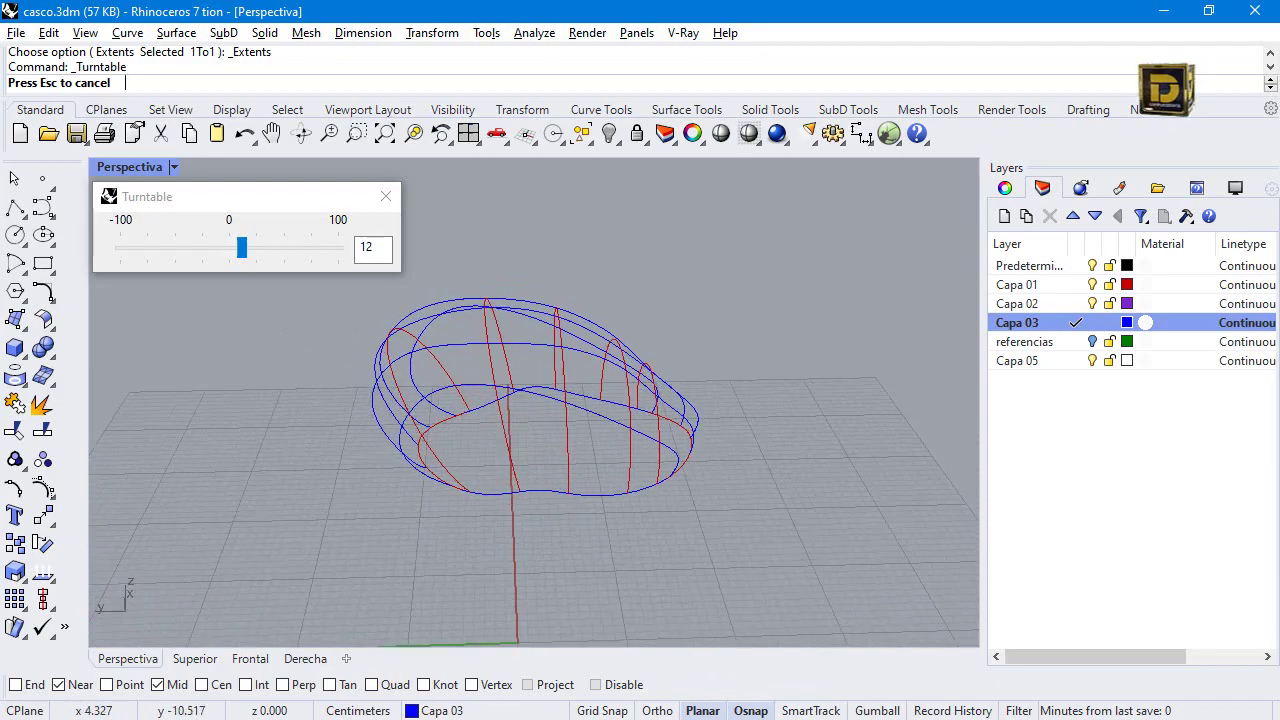
key(Escape)
key(Return)
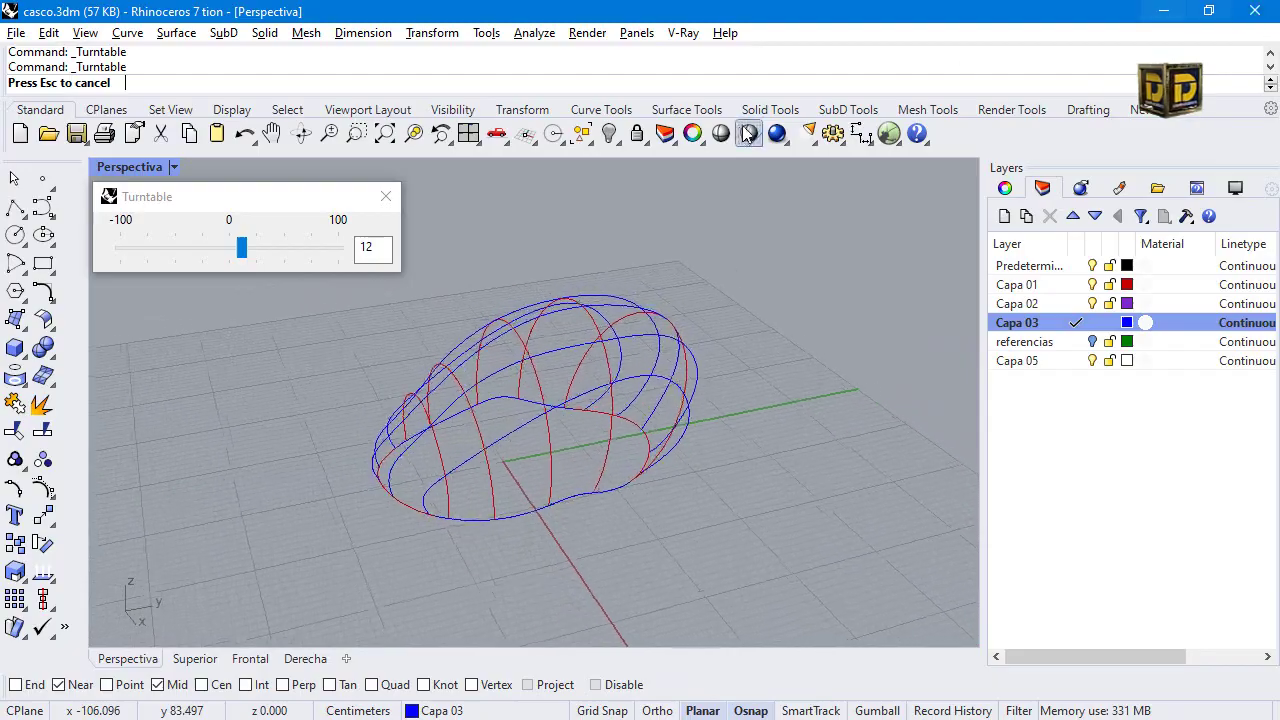
Switch to the casco bicicleta folder in File Explorer, preview the casco.50 to casco.55 reference renders, and return to Rhino to end the turntable.
key(alt+Tab)
key(alt+Tab)
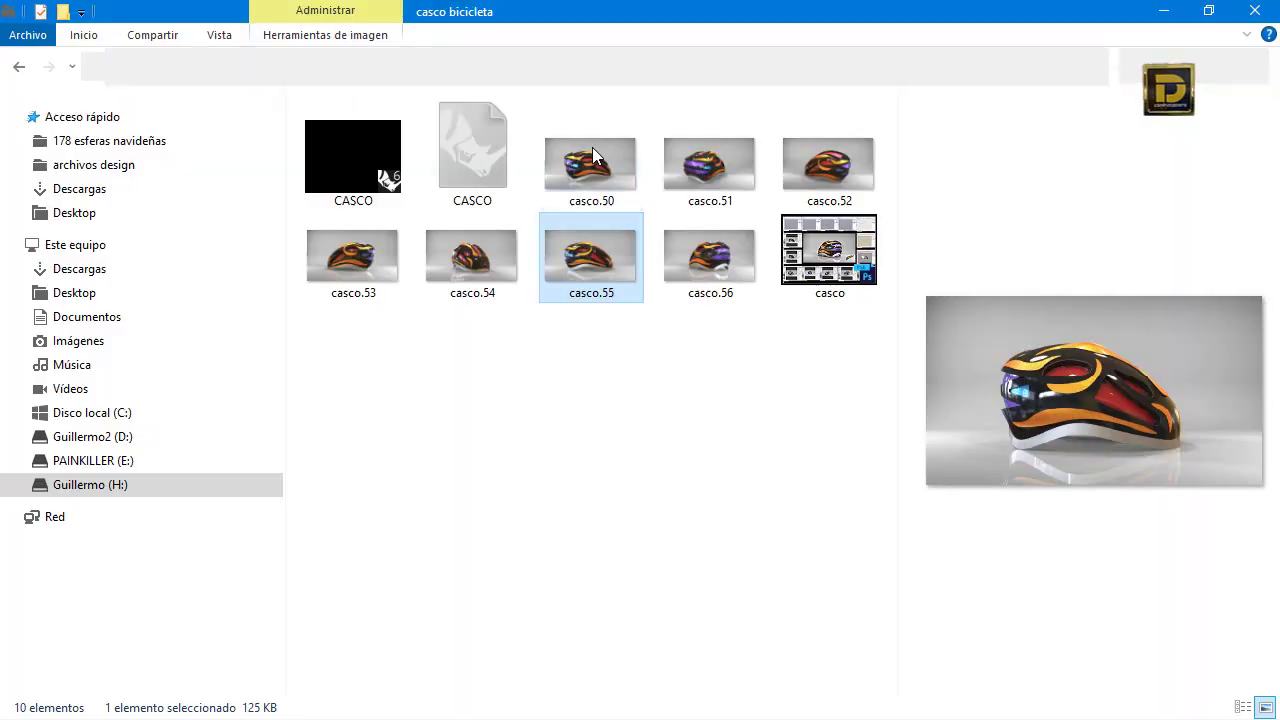
click(843, 160)
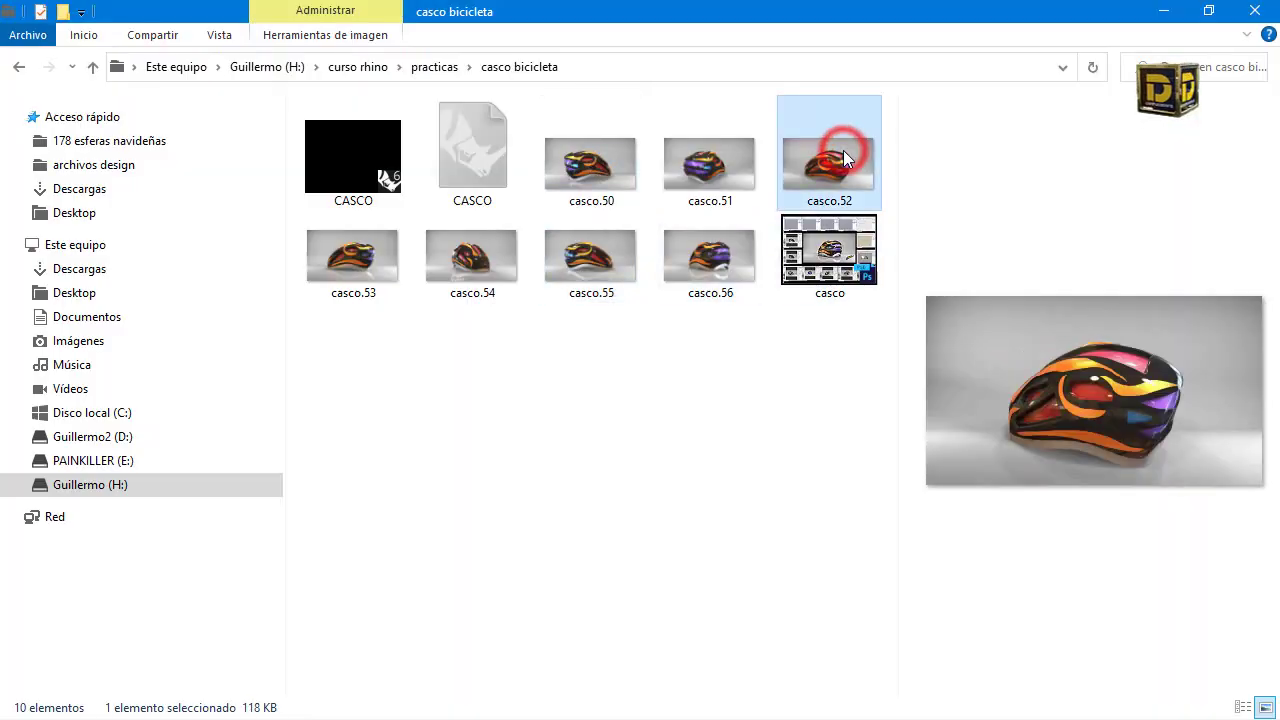
click(600, 168)
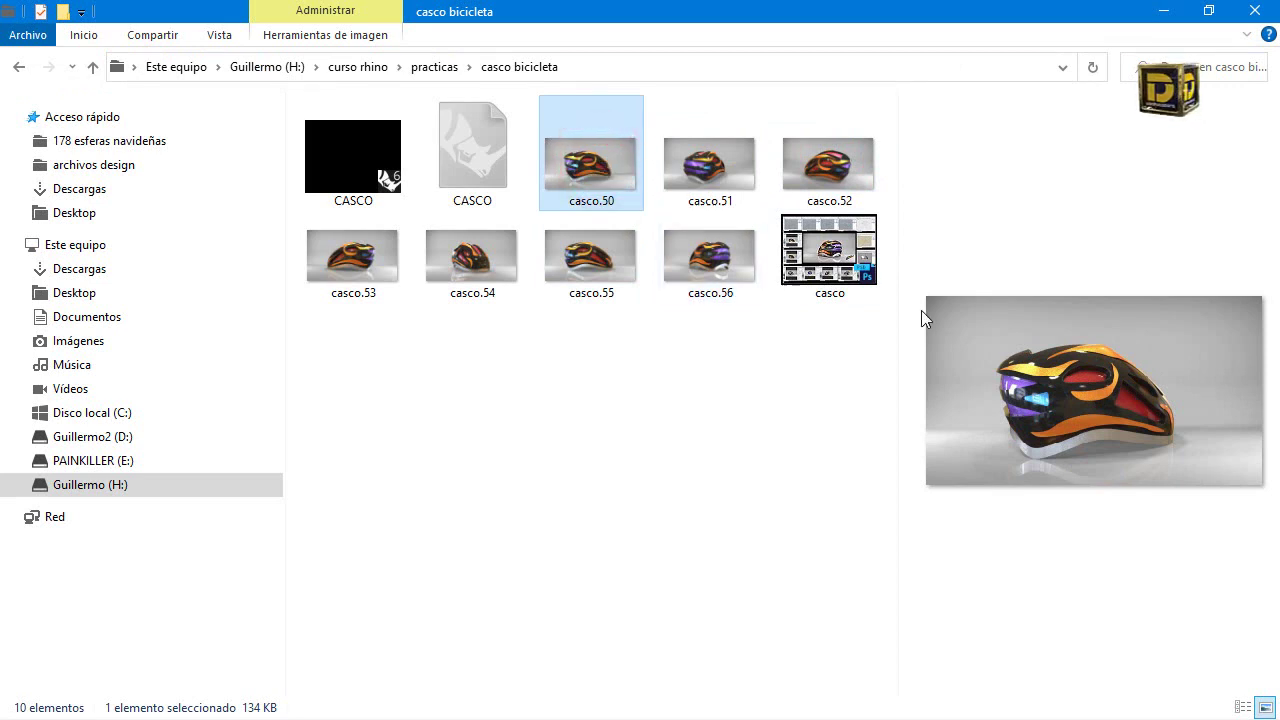
click(434, 271)
click(366, 268)
click(582, 262)
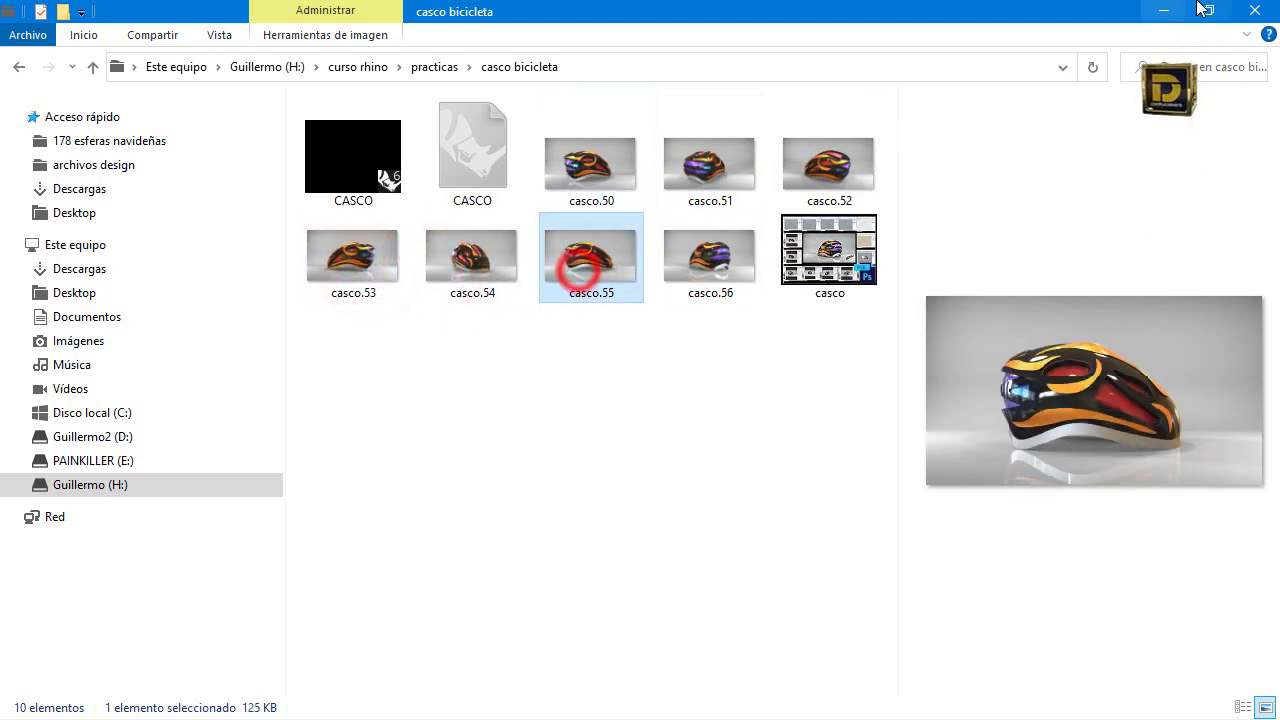
click(1163, 10)
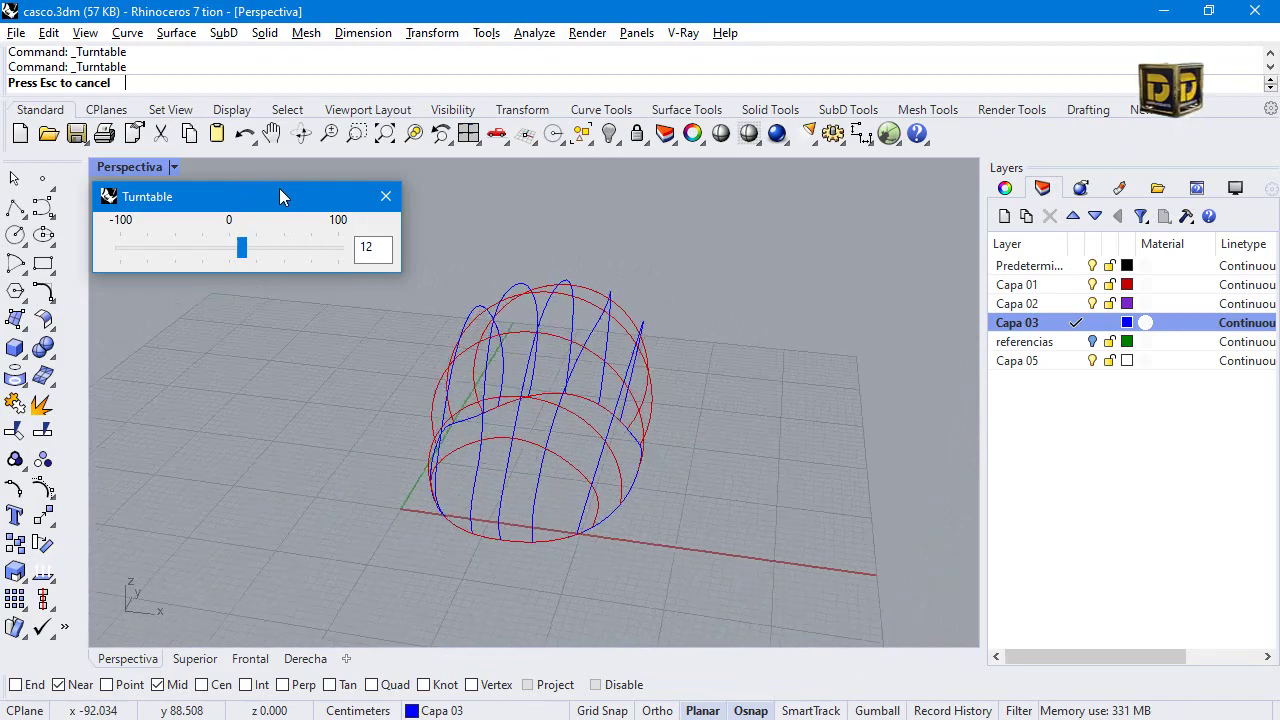
click(385, 196)
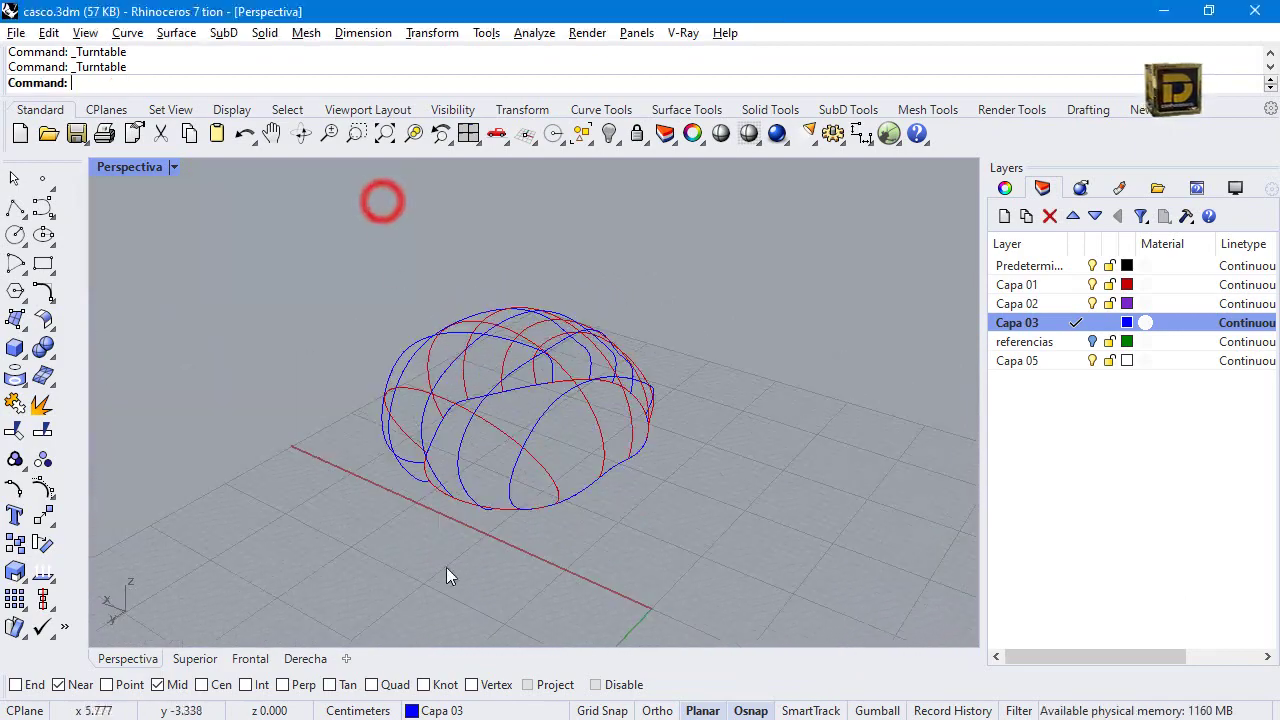
Create a curve network surface on Capa 03 from all the helmet curves, with tolerances 0.001 and 0.01 and Position matching on every edge.
right_drag(446, 567, 377, 444)
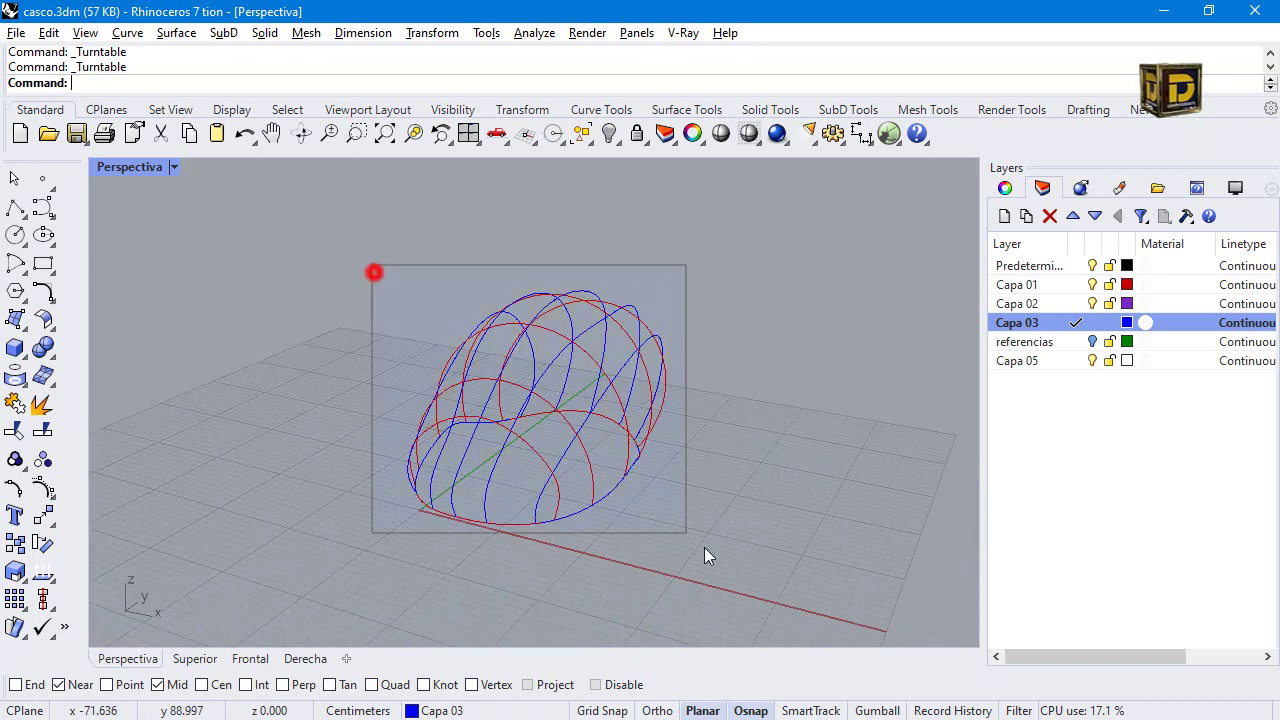
drag(704, 548, 690, 540)
click(16, 322)
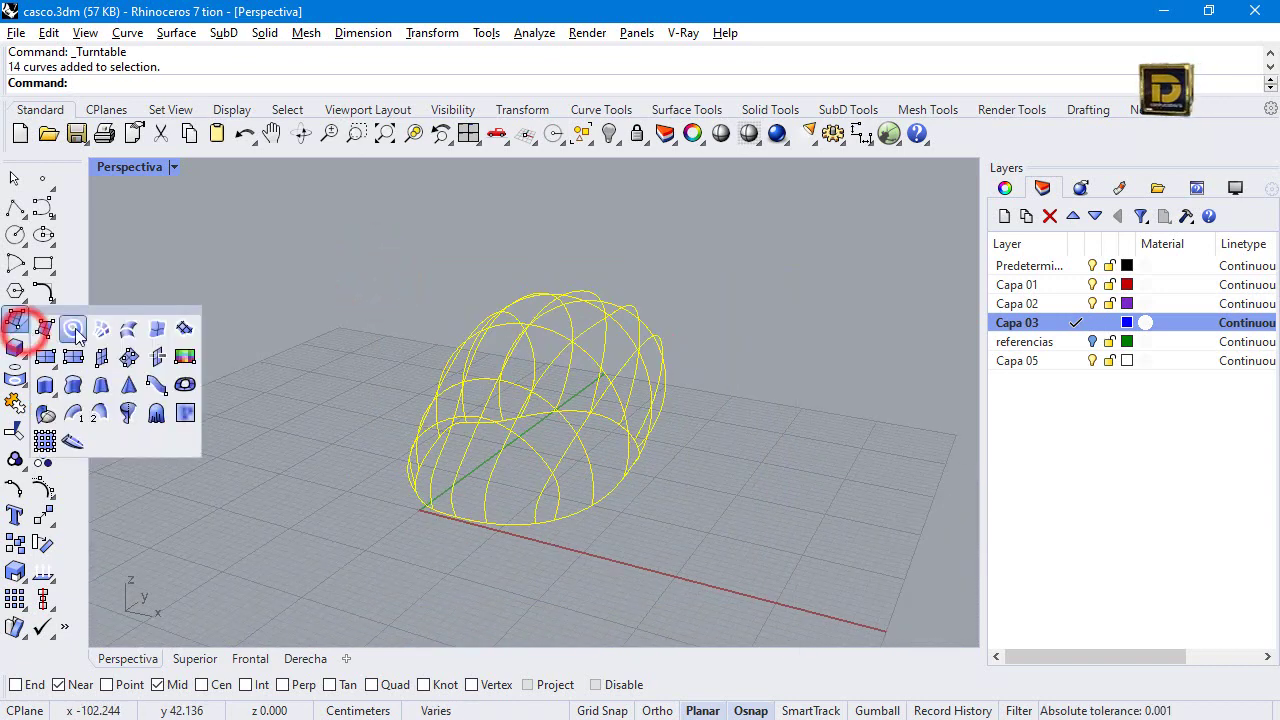
click(101, 329)
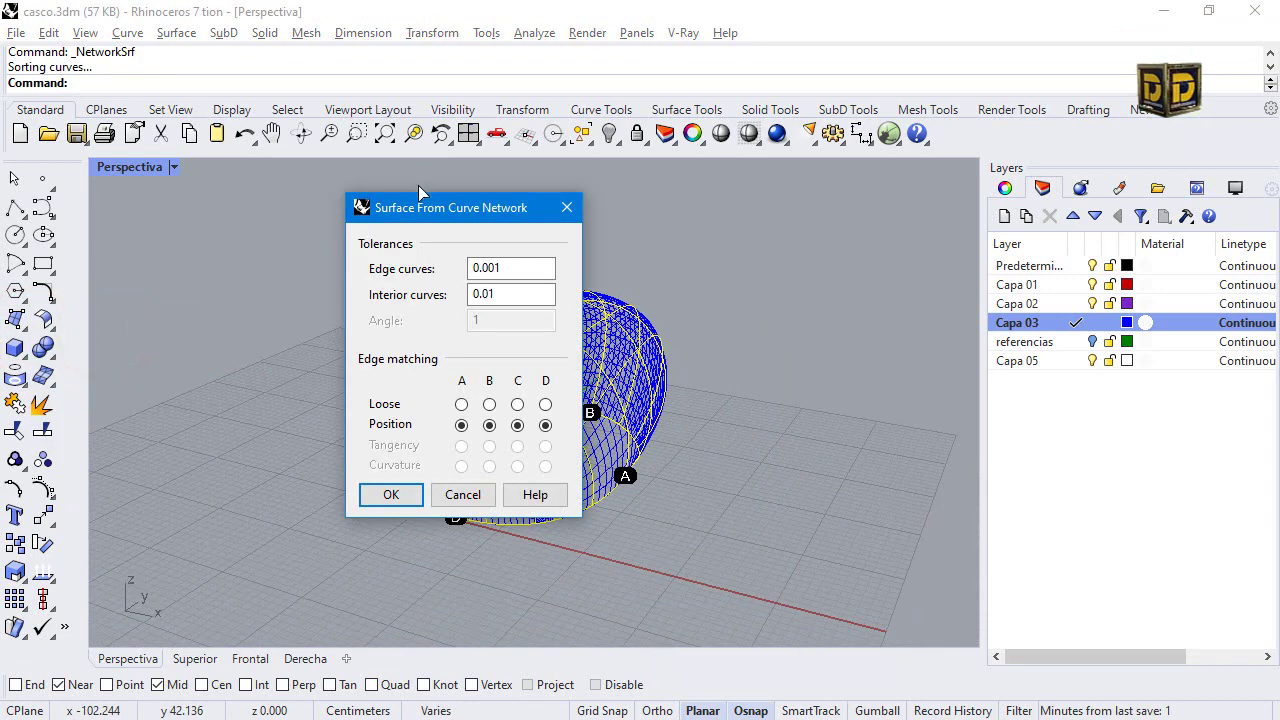
drag(420, 192, 1031, 292)
click(1000, 580)
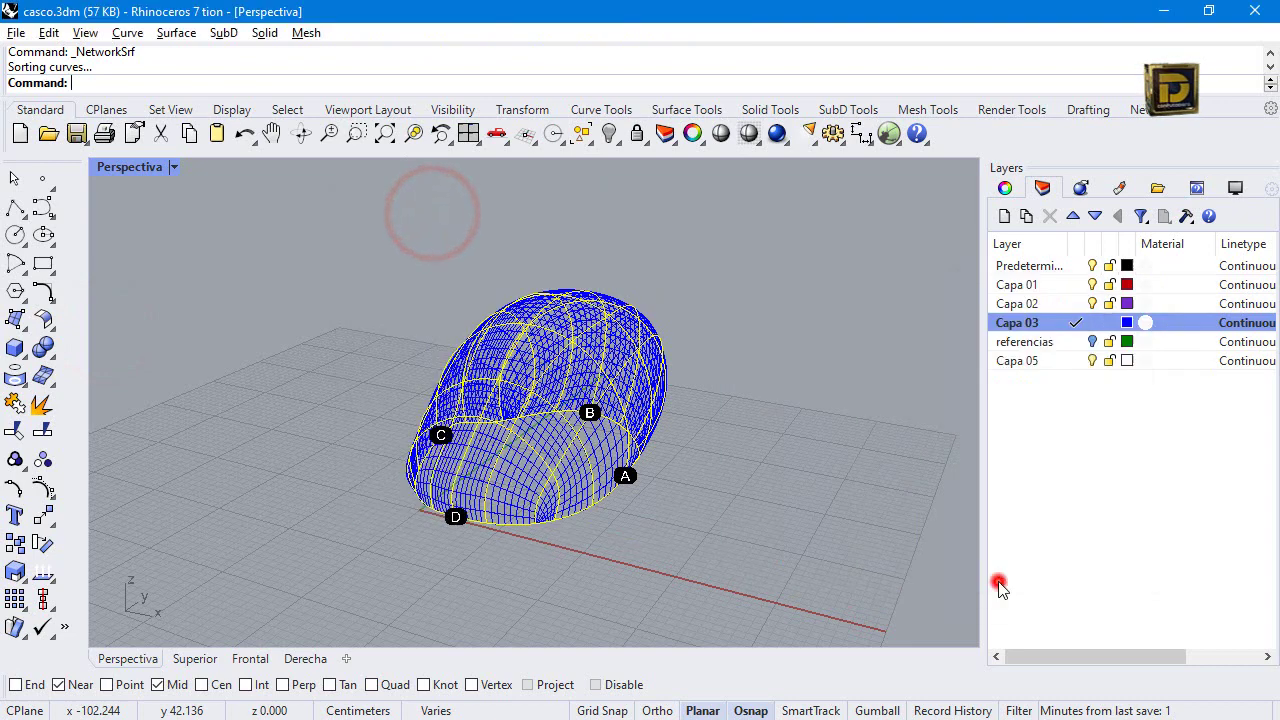
click(297, 337)
Set the perspective view to Shaded display to view the helmet surface, and change it to Rendered display.
click(173, 167)
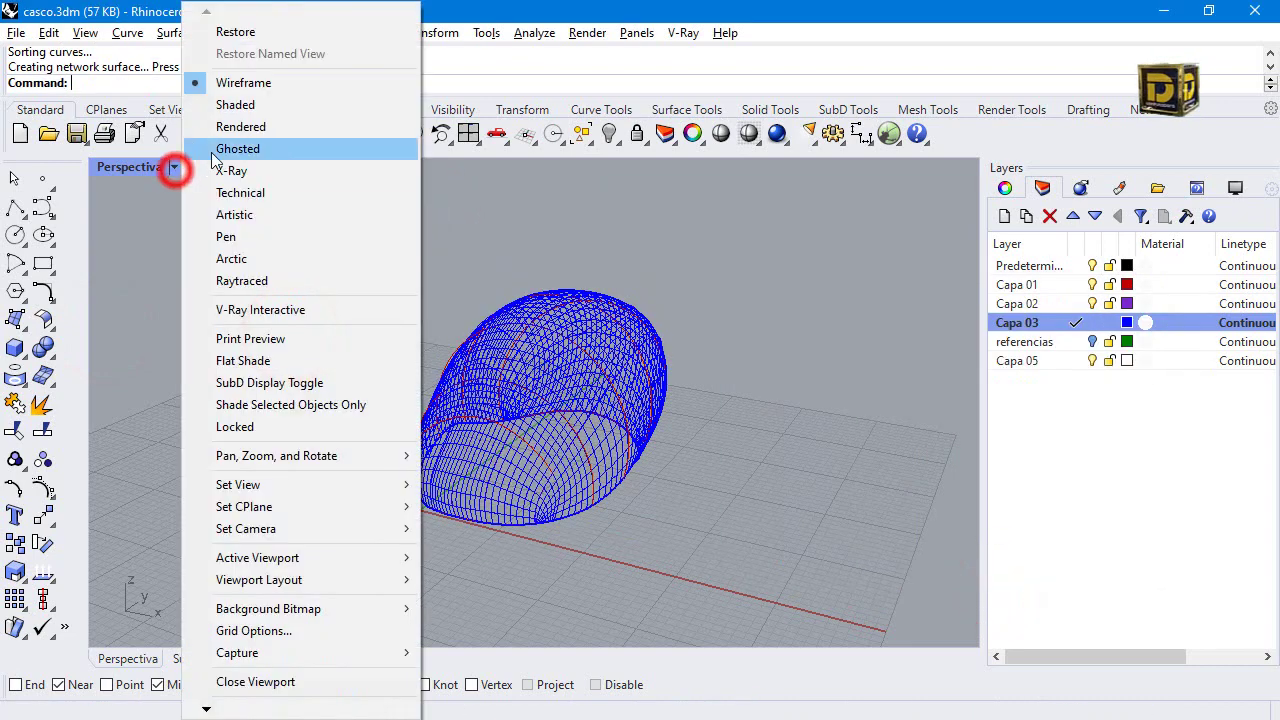
click(268, 107)
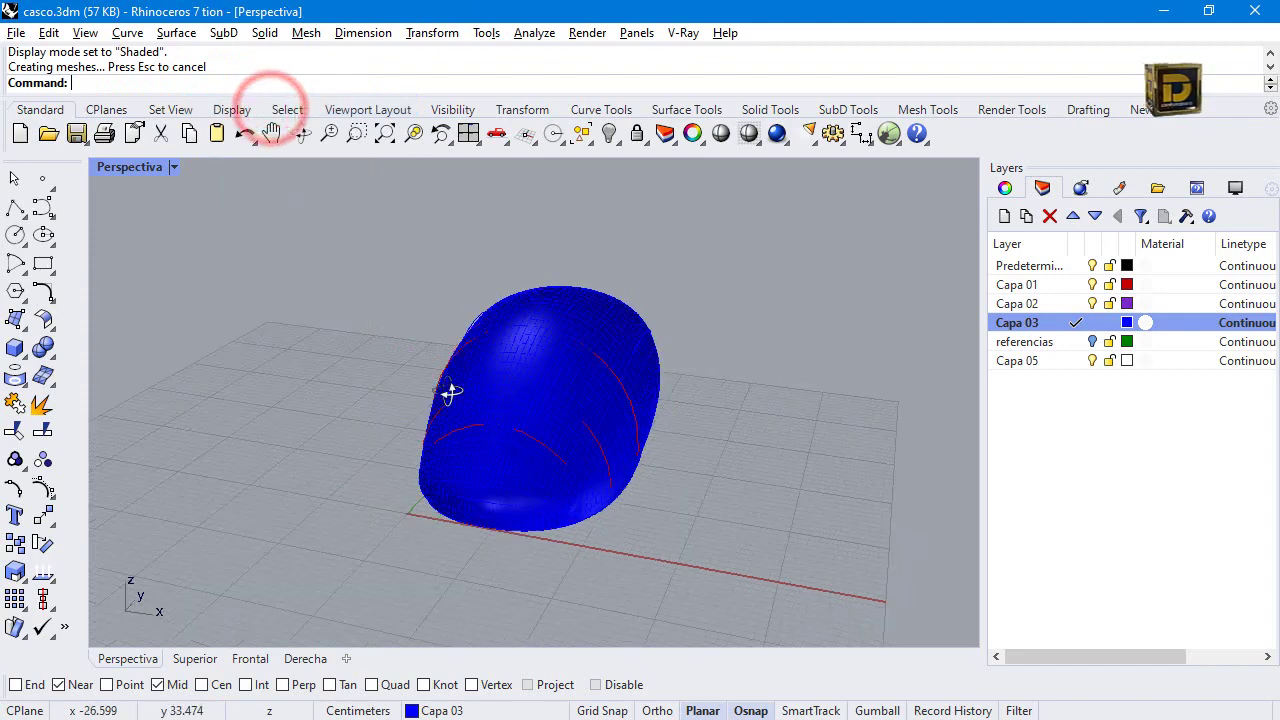
mouse_move(451, 392)
right_down()
mouse_move(857, 343)
mouse_move(877, 266)
mouse_move(195, 357)
right_up()
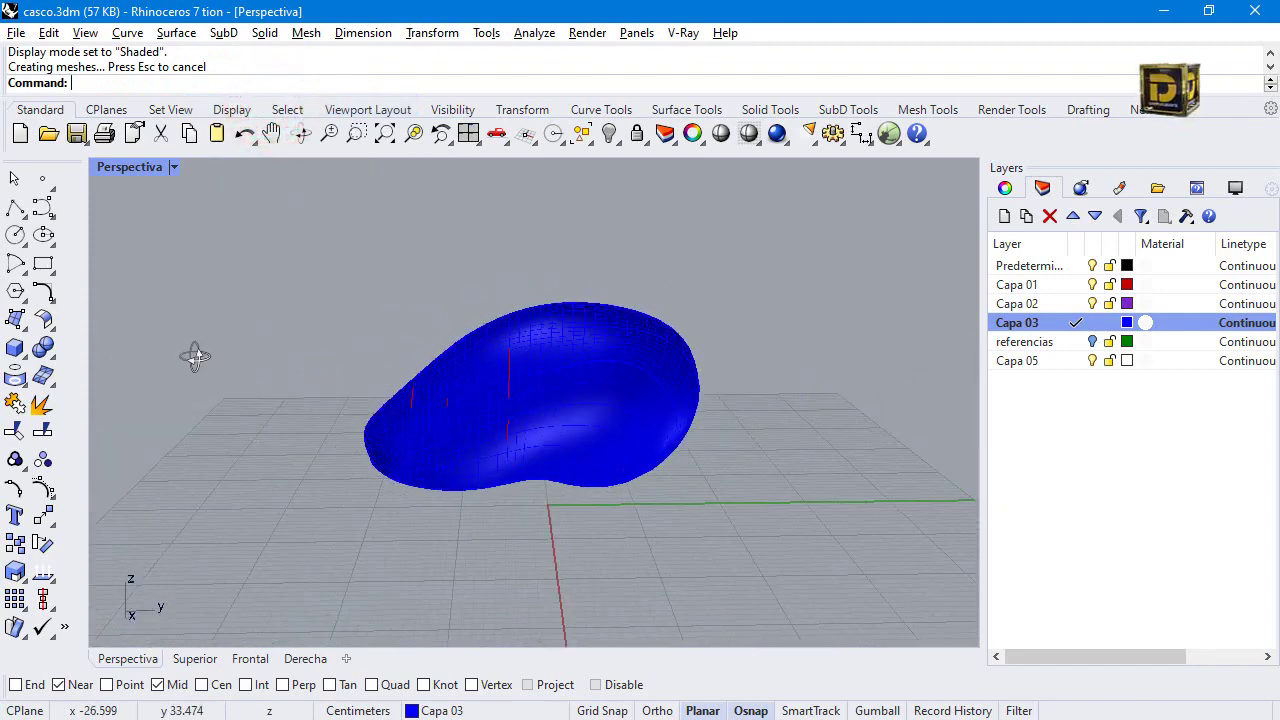
click(182, 167)
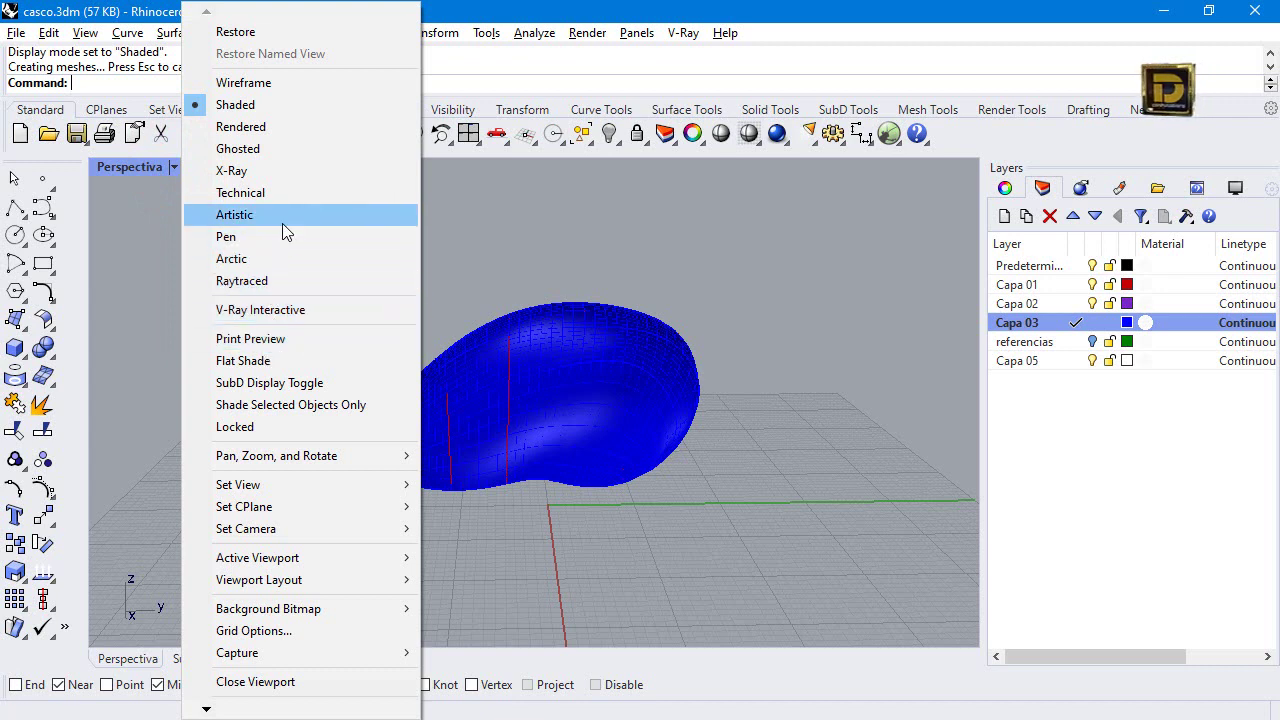
click(271, 132)
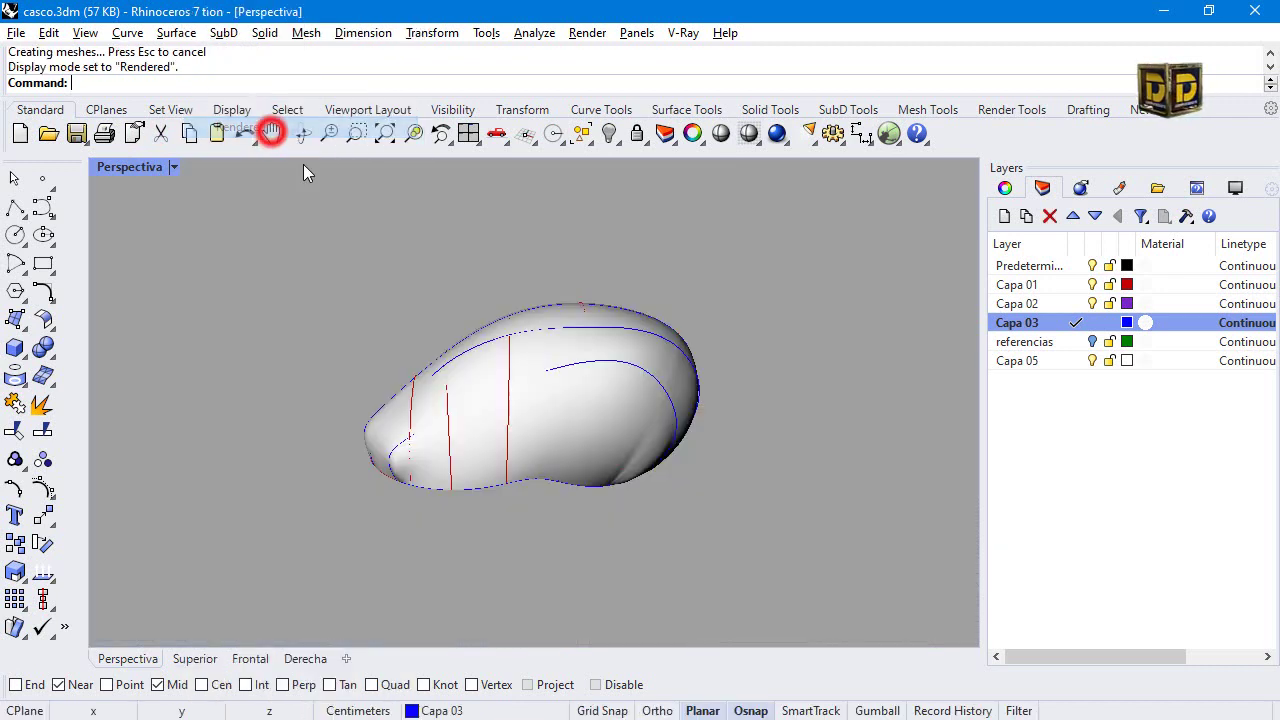
Examine the rendered helmet surface from several sides, including its lower edge and the bulges around the side profiles.
right_drag(310, 348, 573, 515)
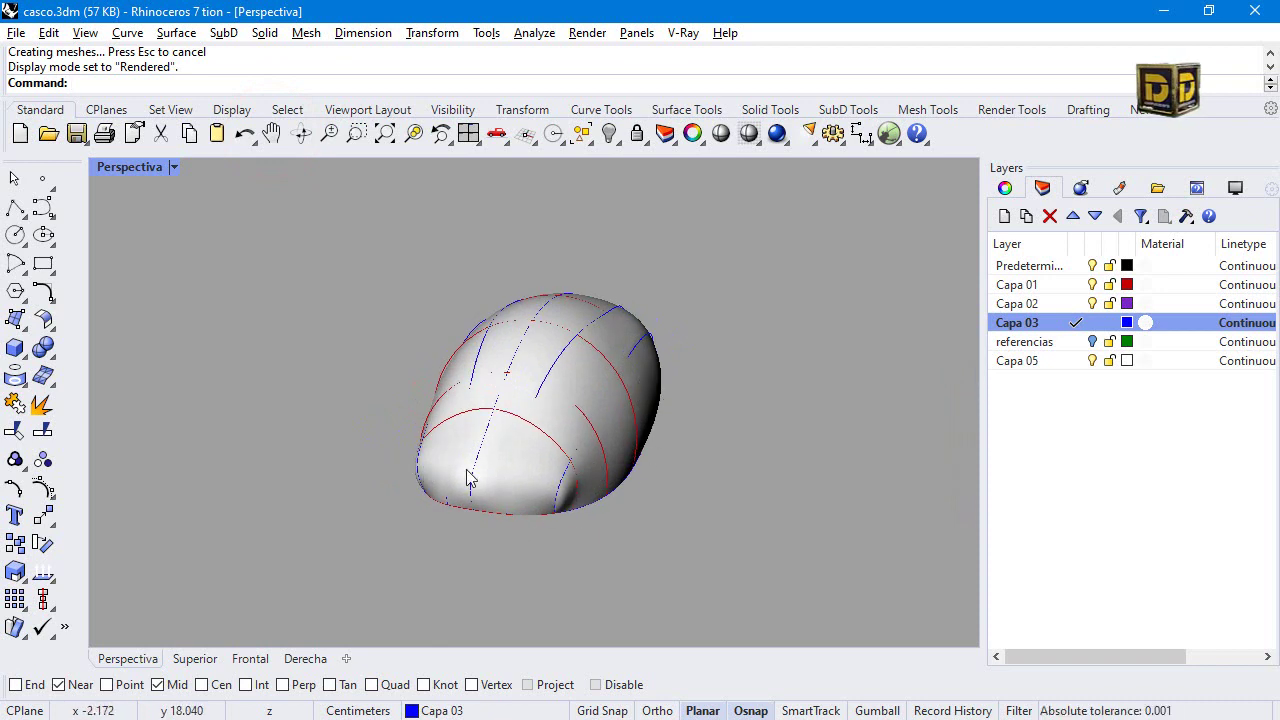
right_drag(466, 477, 495, 471)
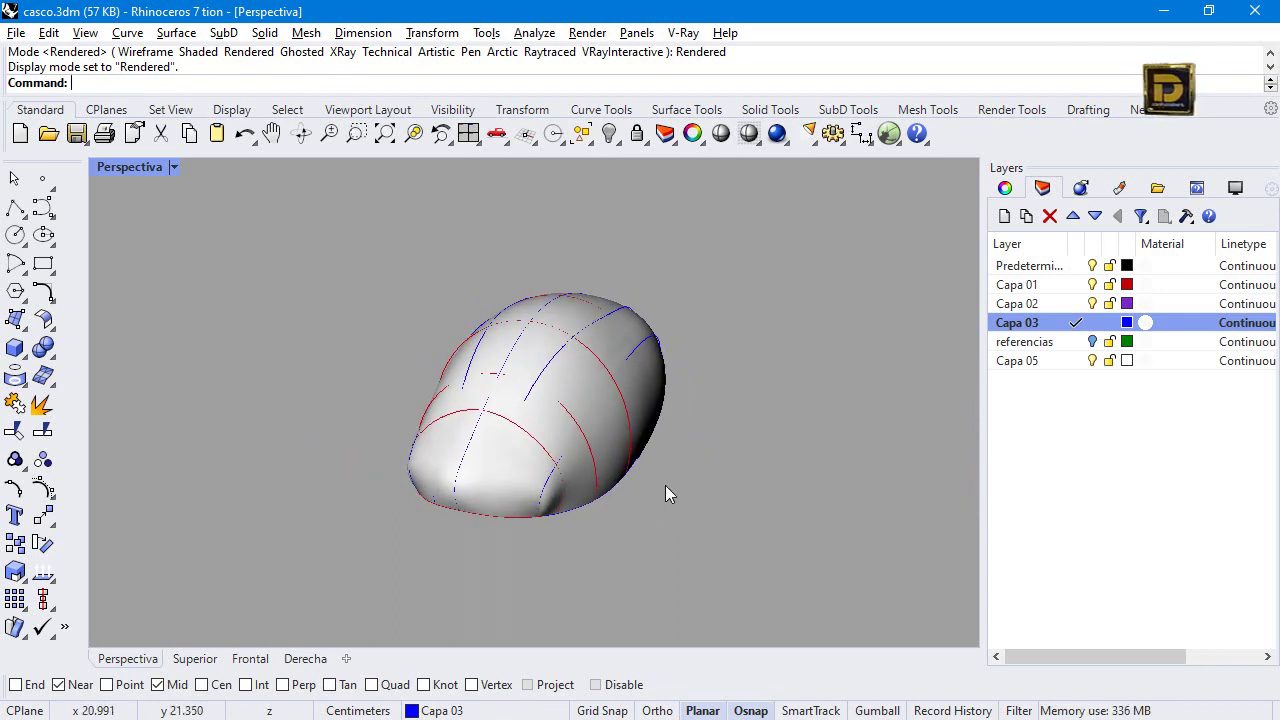
scroll(545, 497, up, 3)
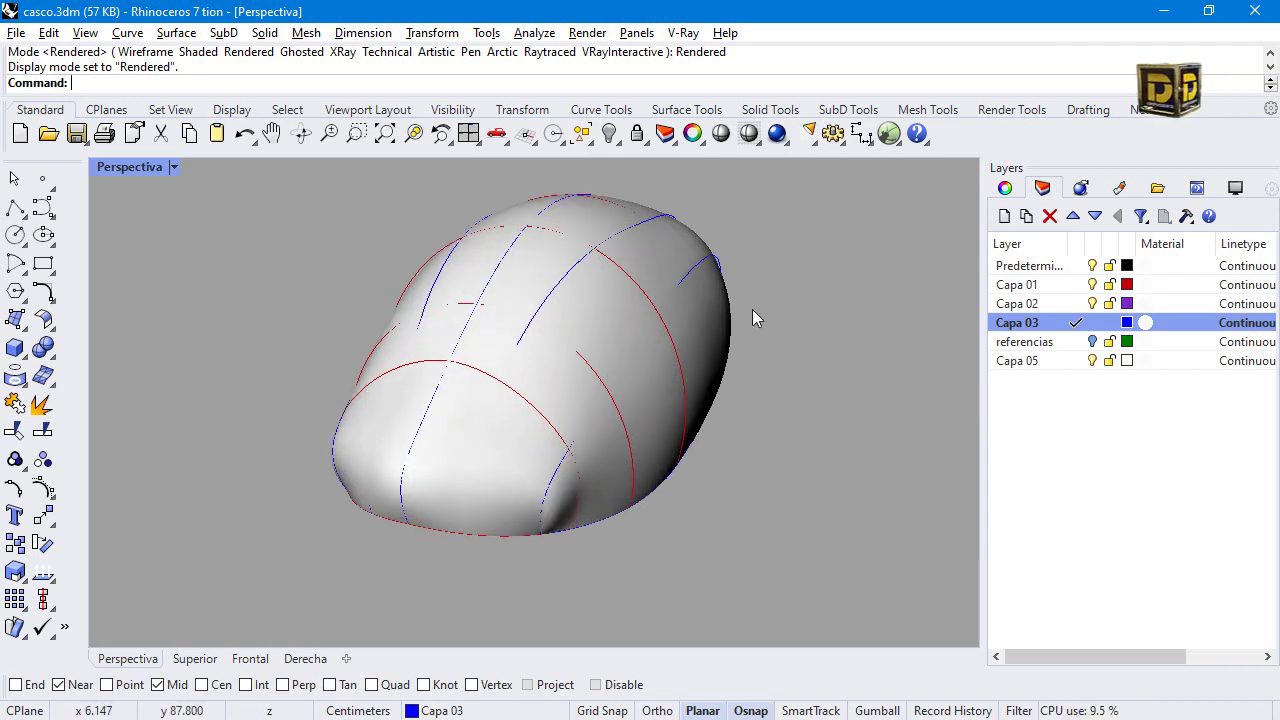
right_drag(505, 330, 562, 367)
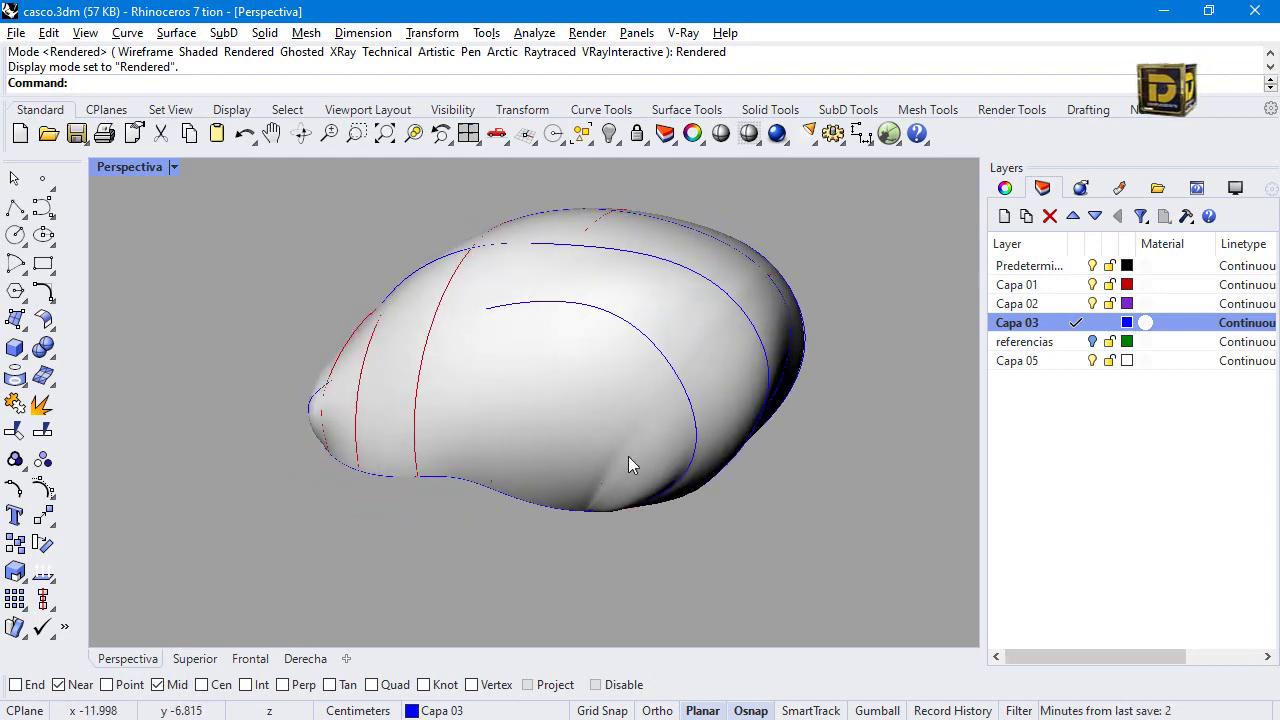
right_drag(731, 442, 572, 438)
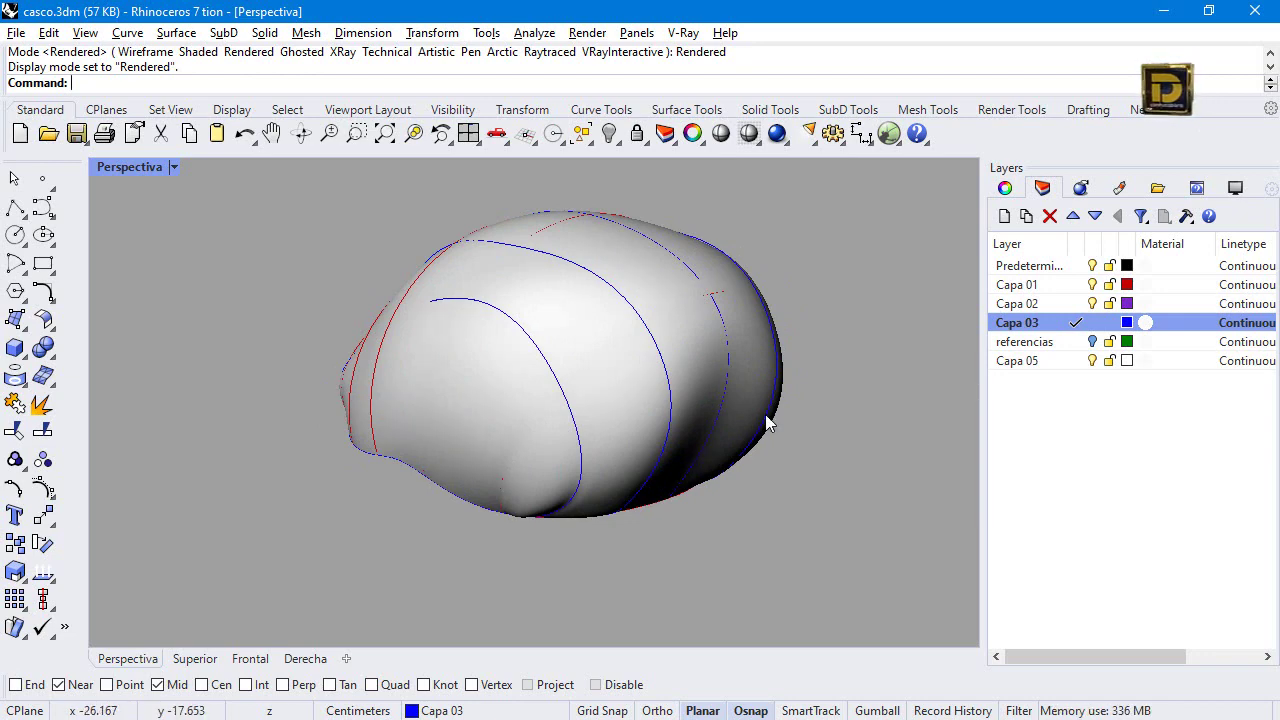
right_drag(766, 423, 335, 393)
click(298, 372)
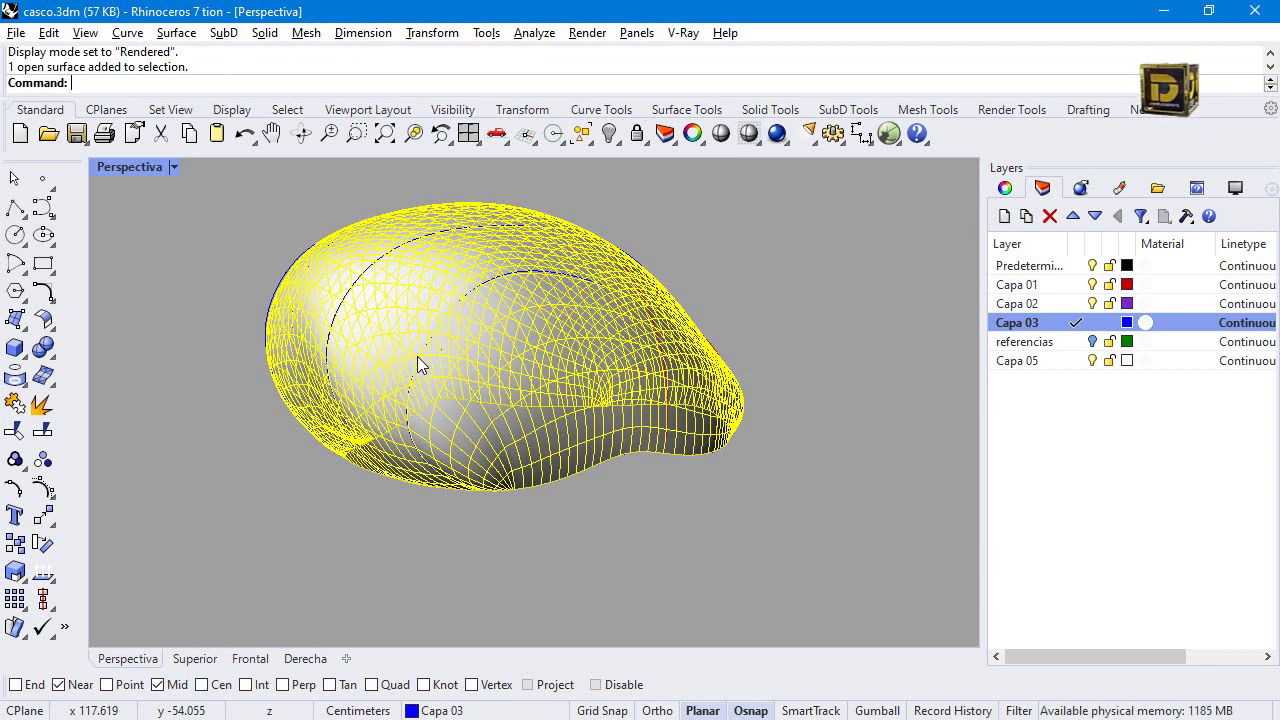
click(430, 530)
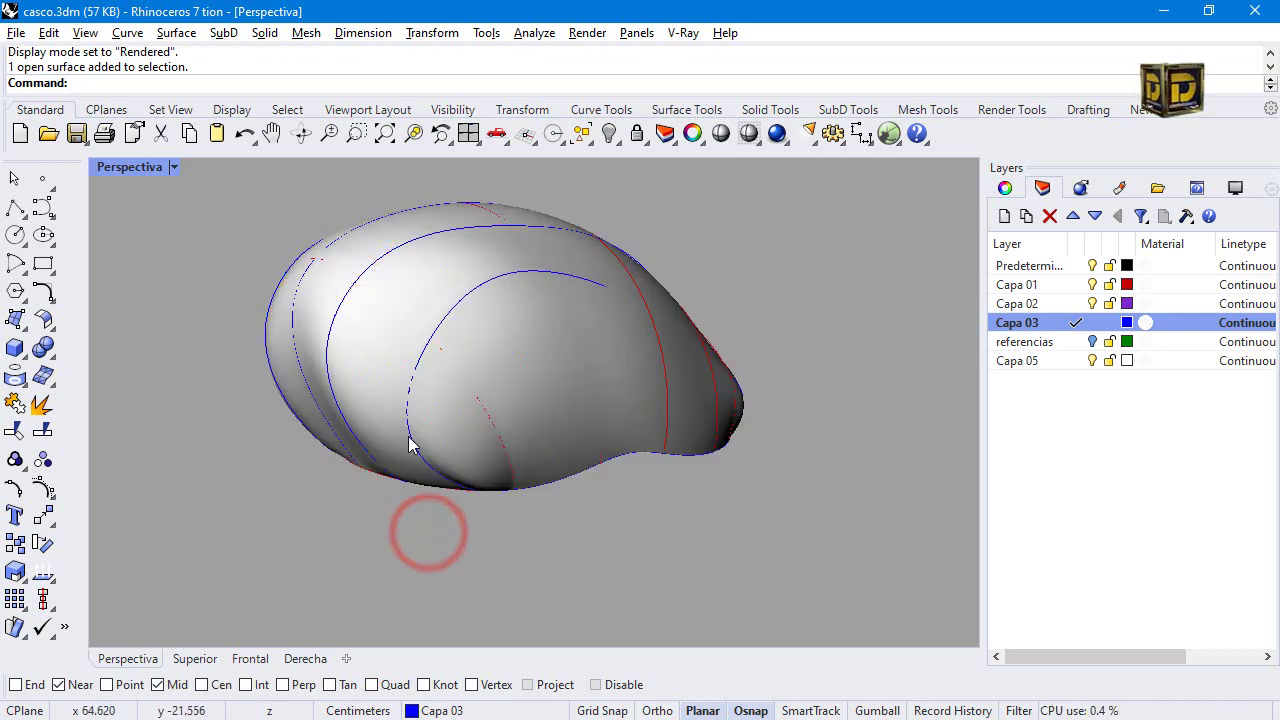